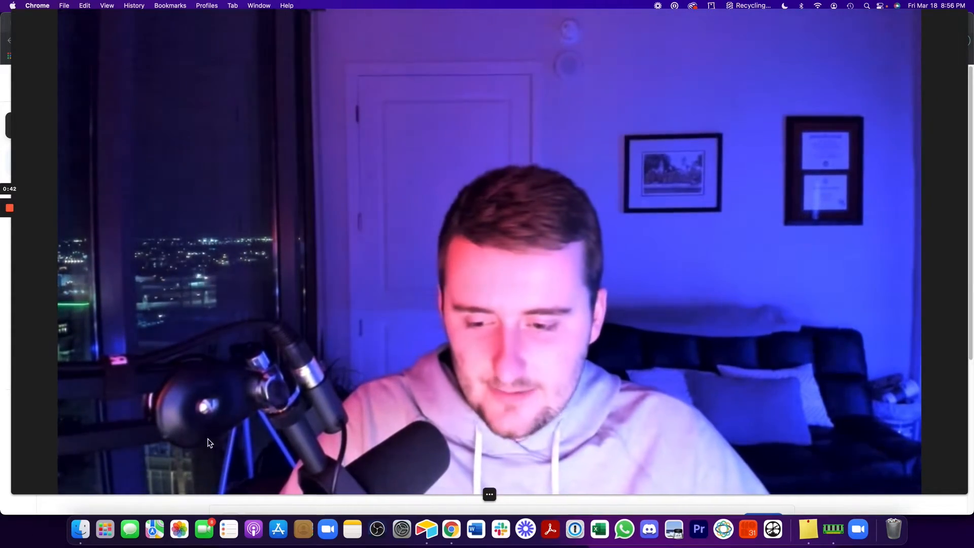
click(472, 491)
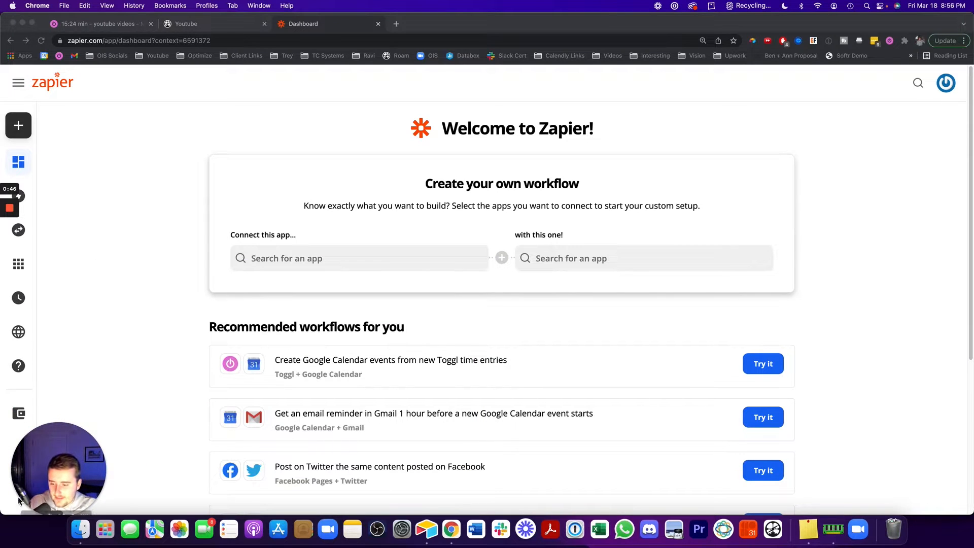
click(53, 516)
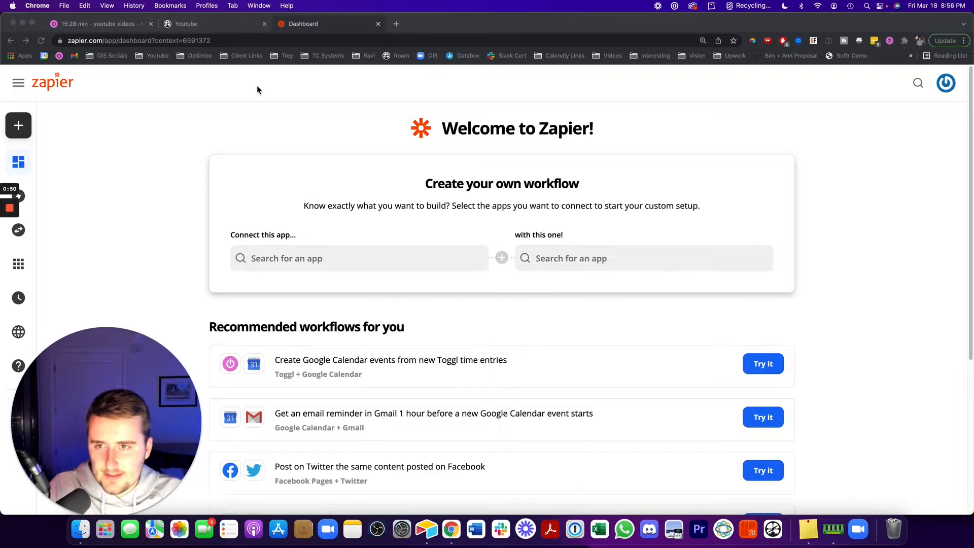
Switch to Airtable and reorder the Sales CRM X Calendly tables so Accounts and Contacts directly follow Opportunities
click(426, 529)
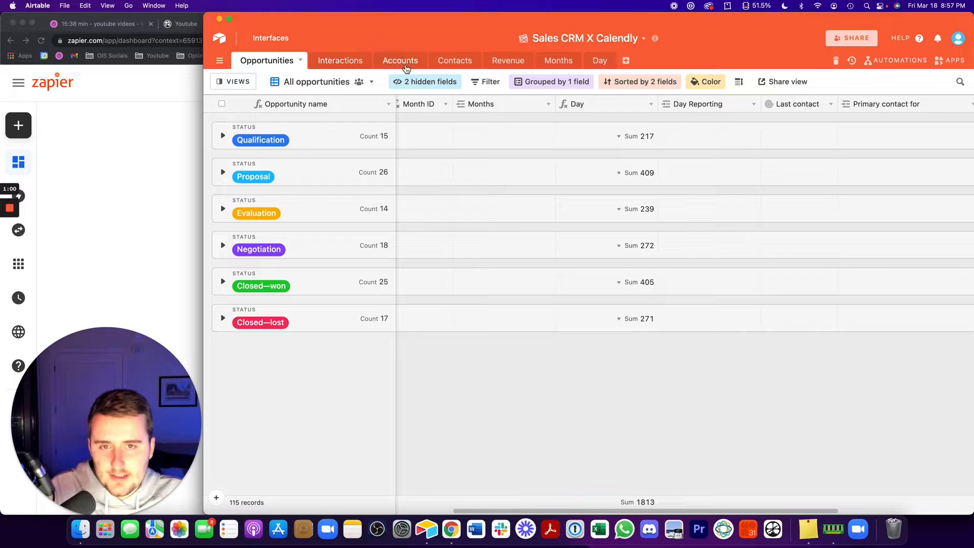
drag(404, 63, 332, 61)
drag(453, 60, 366, 63)
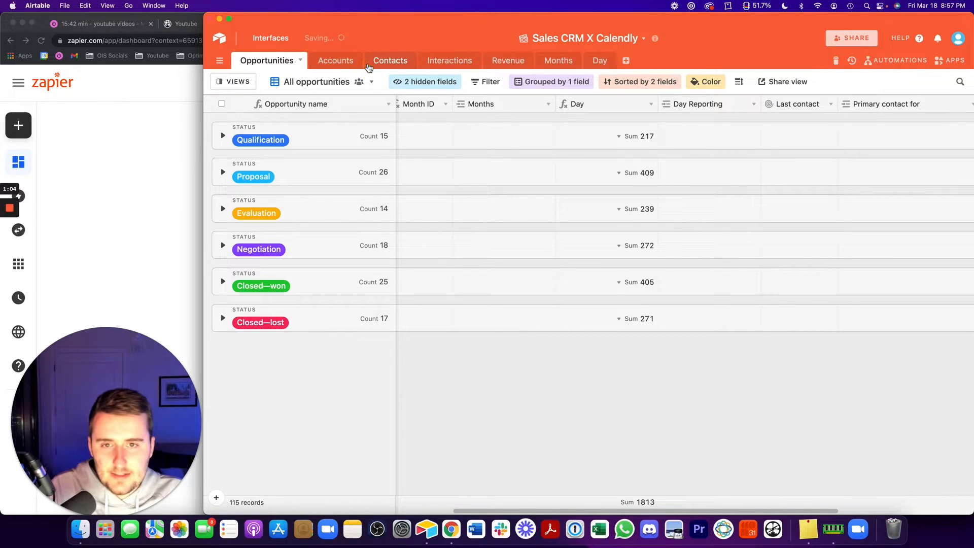
Examine the Contacts table's Name, Account, VIP, Email, Phone and Title fields
click(363, 63)
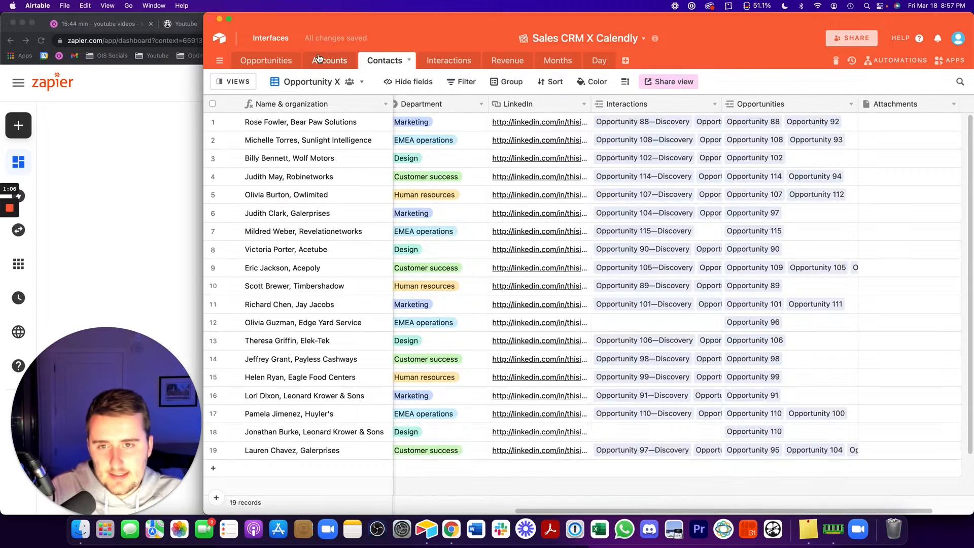
click(307, 123)
key(Right)
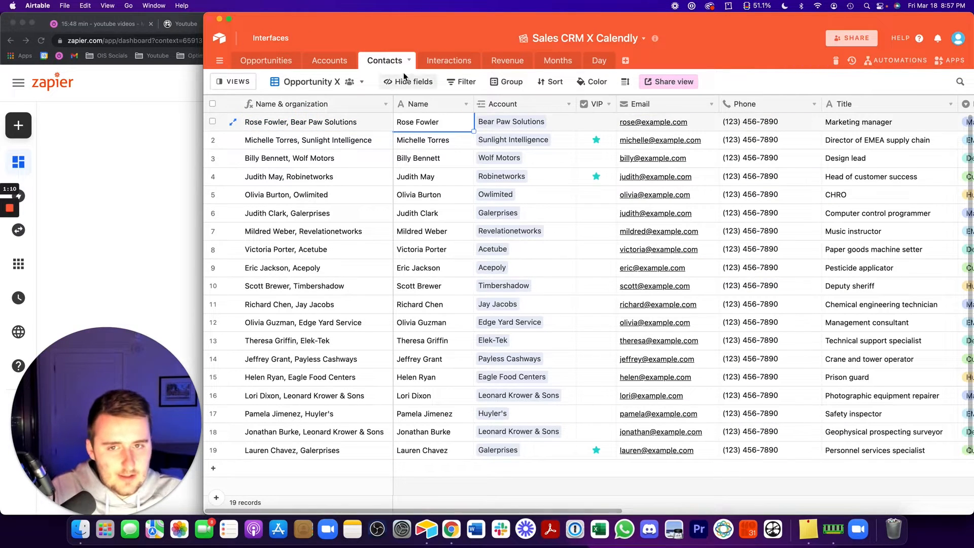
click(430, 103)
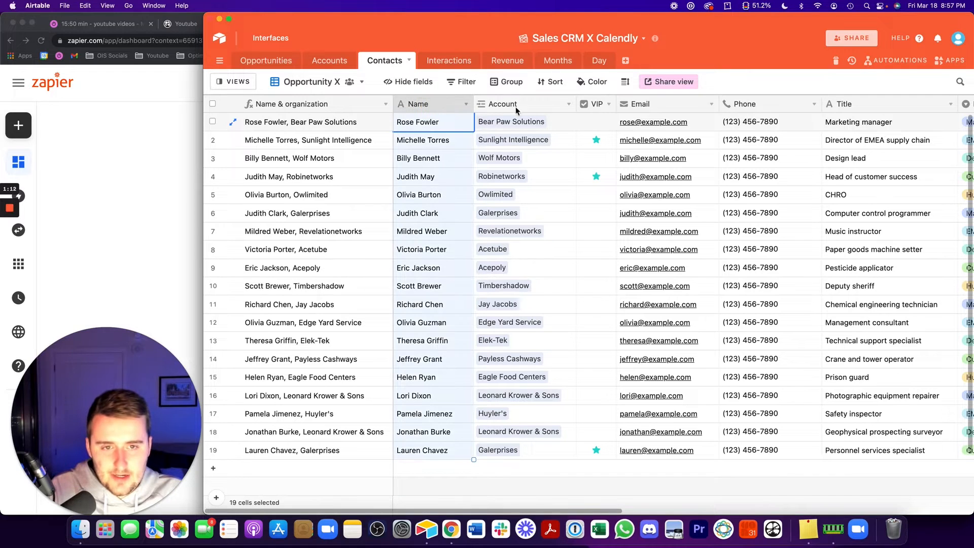
click(522, 103)
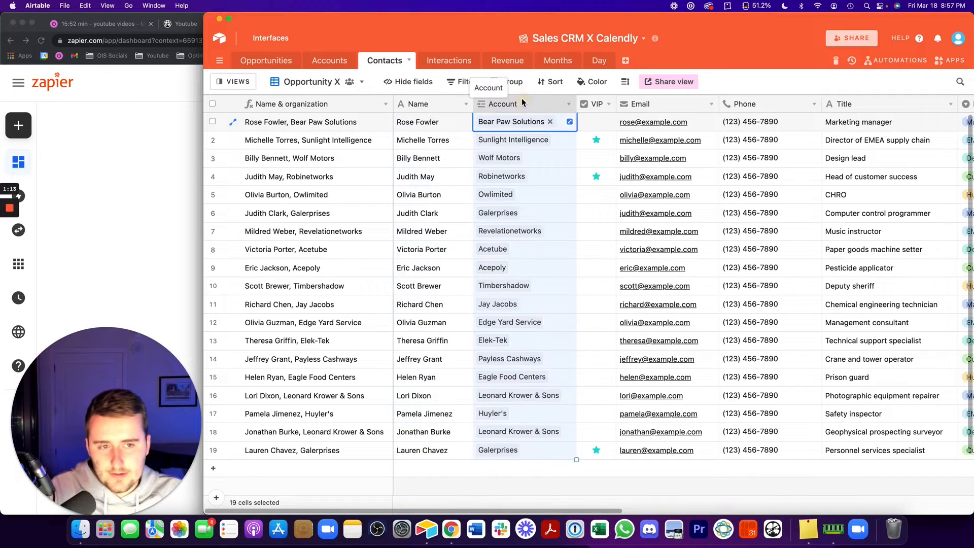
click(589, 104)
click(659, 104)
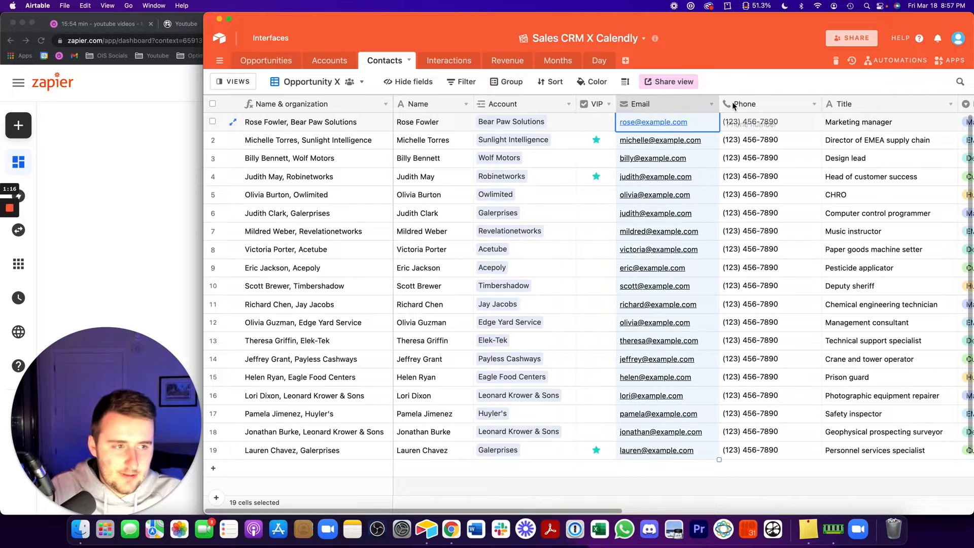
click(733, 103)
click(852, 100)
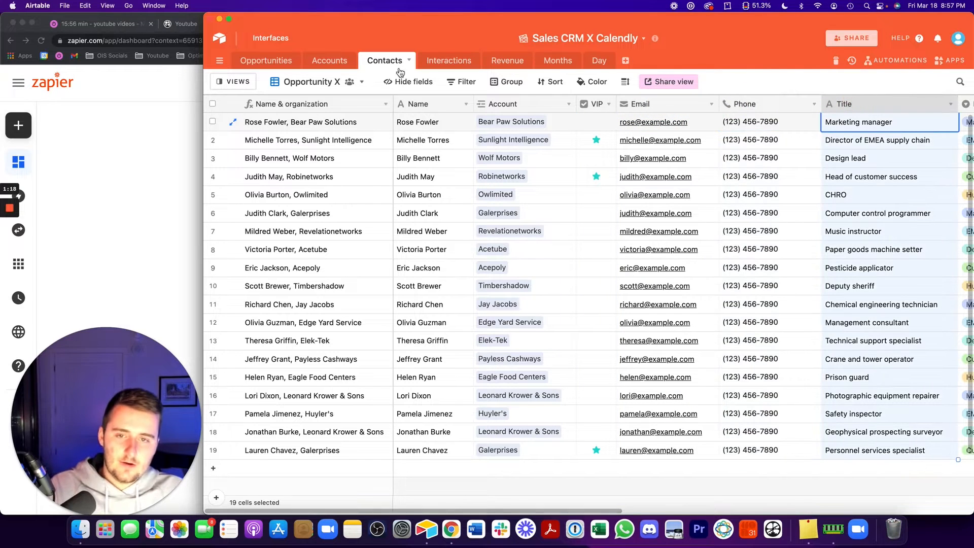
Examine the Accounts table's fields from Name through Contacts, and the matching Account link field in the Contacts table
click(334, 61)
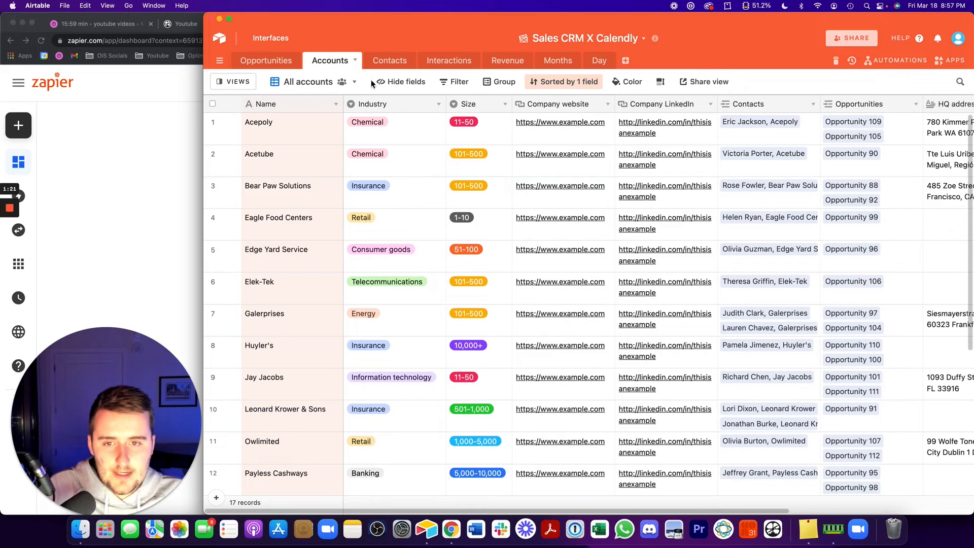
click(294, 104)
click(416, 104)
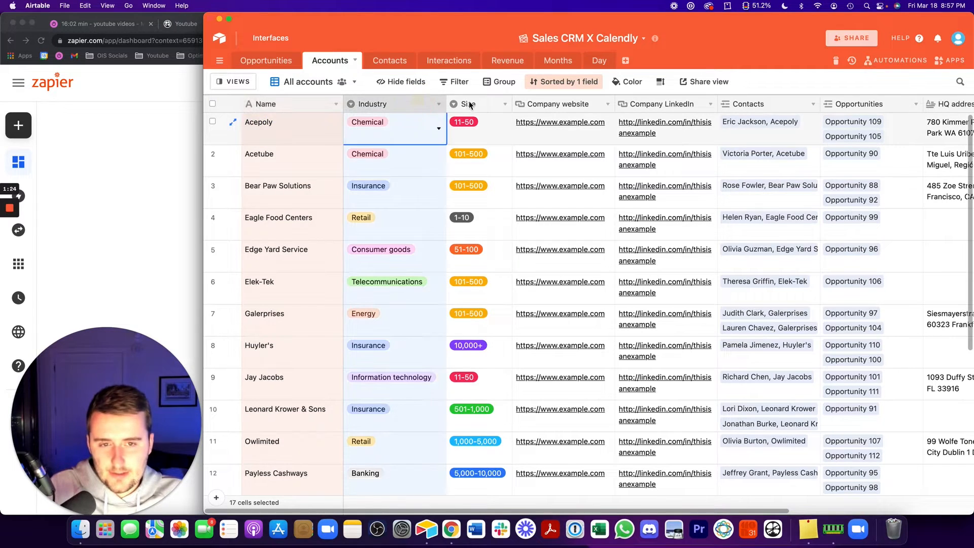
click(472, 104)
click(590, 105)
click(647, 104)
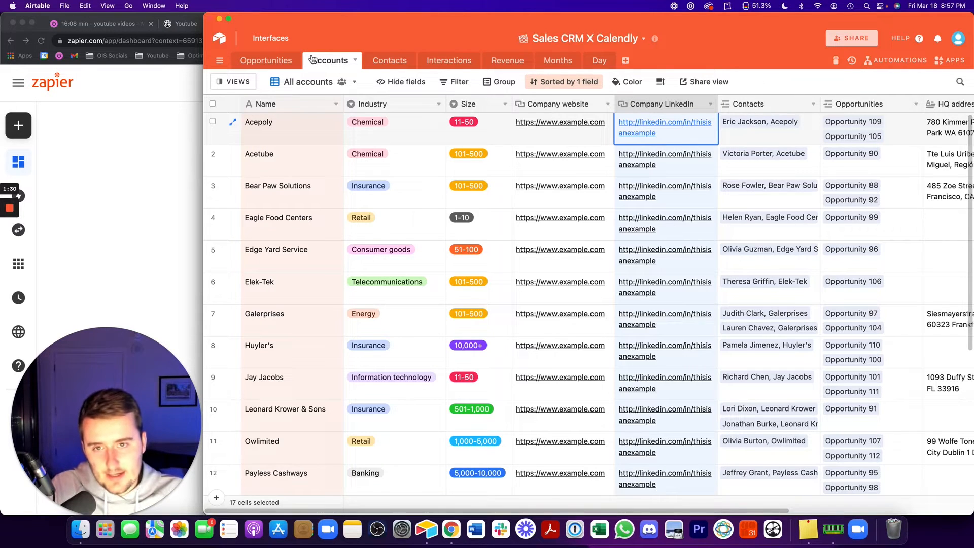
click(771, 105)
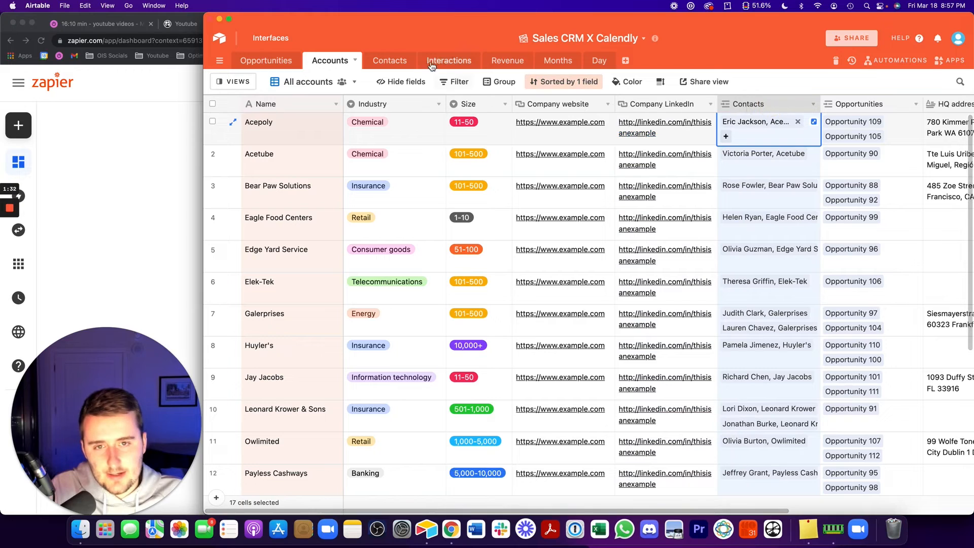
click(401, 60)
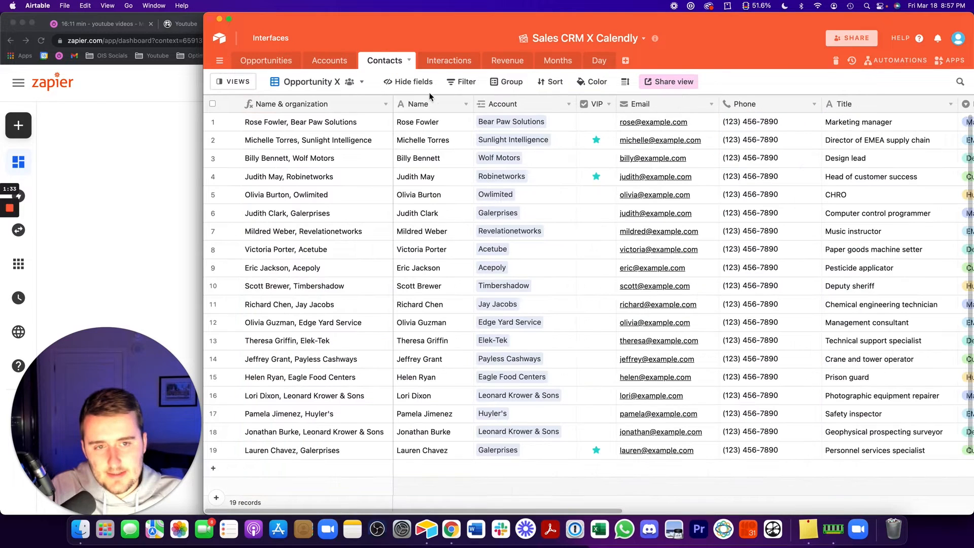
click(507, 103)
Expand the Qualification group in the Opportunities table and examine its Status, Priority and linked Account fields
click(287, 62)
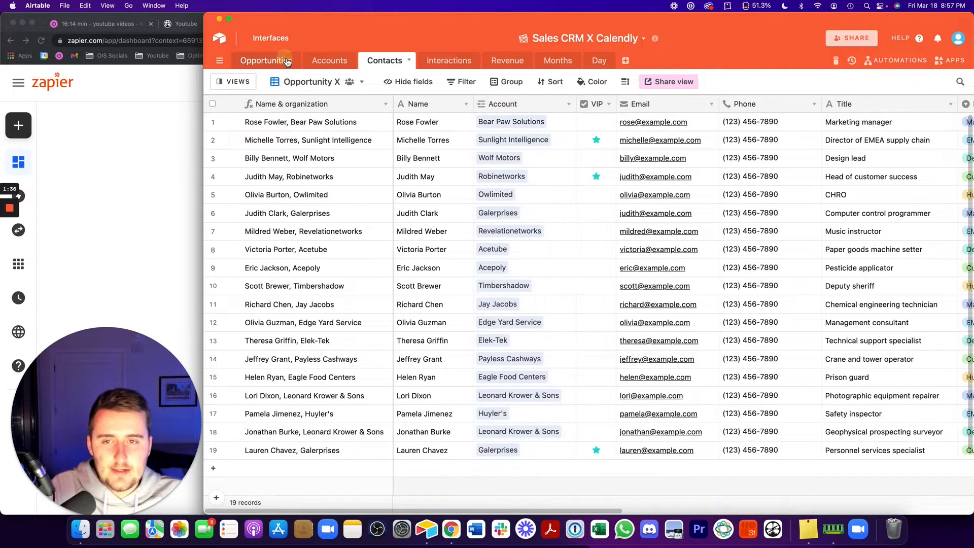
click(223, 136)
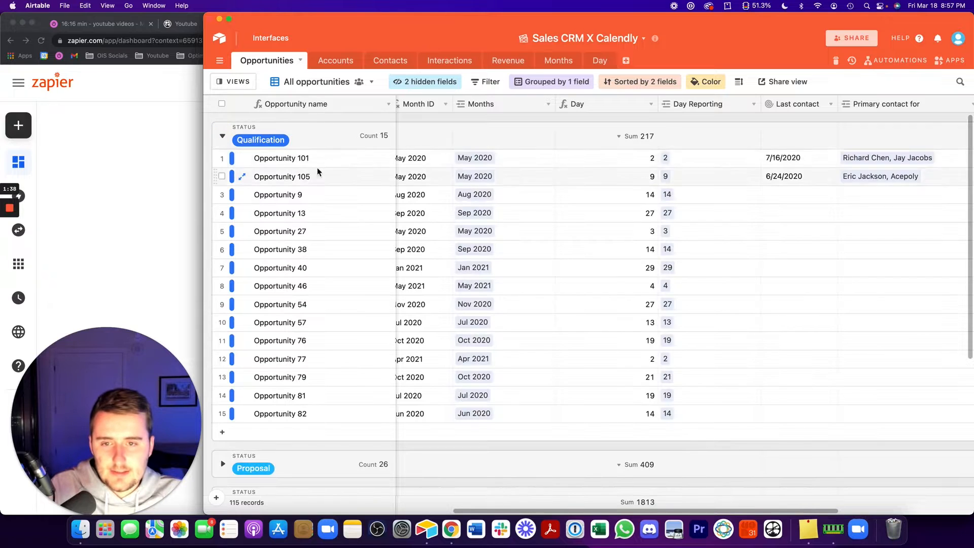
click(377, 183)
key(Right)
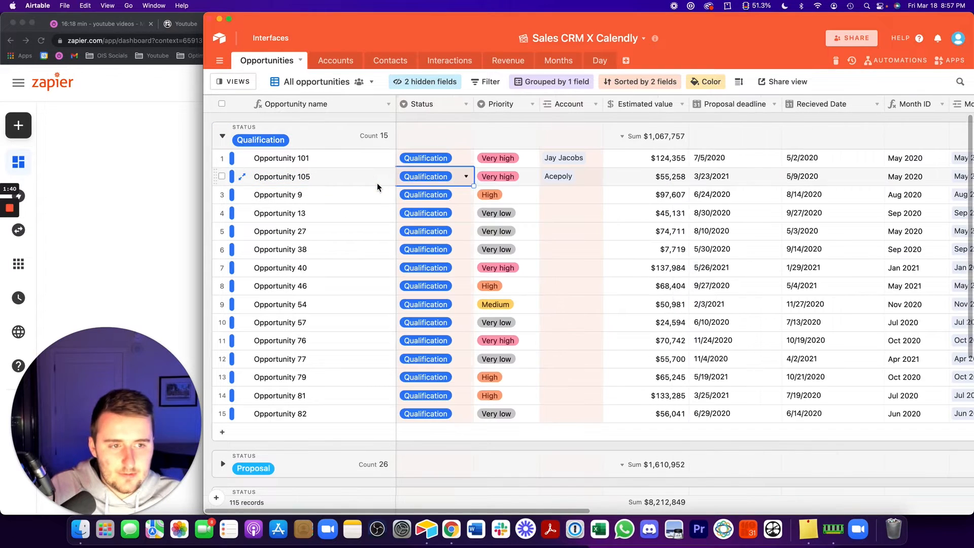
key(Right)
key(Right)
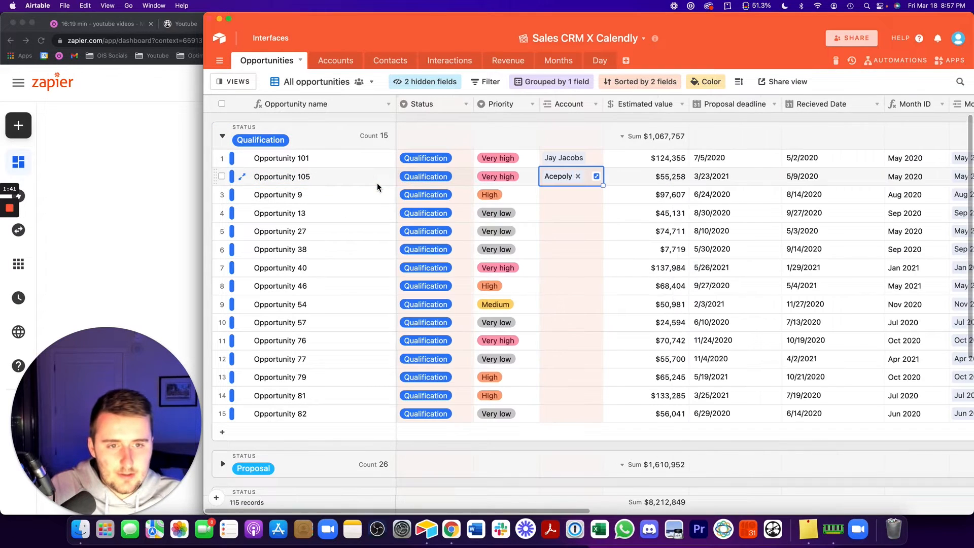
click(576, 101)
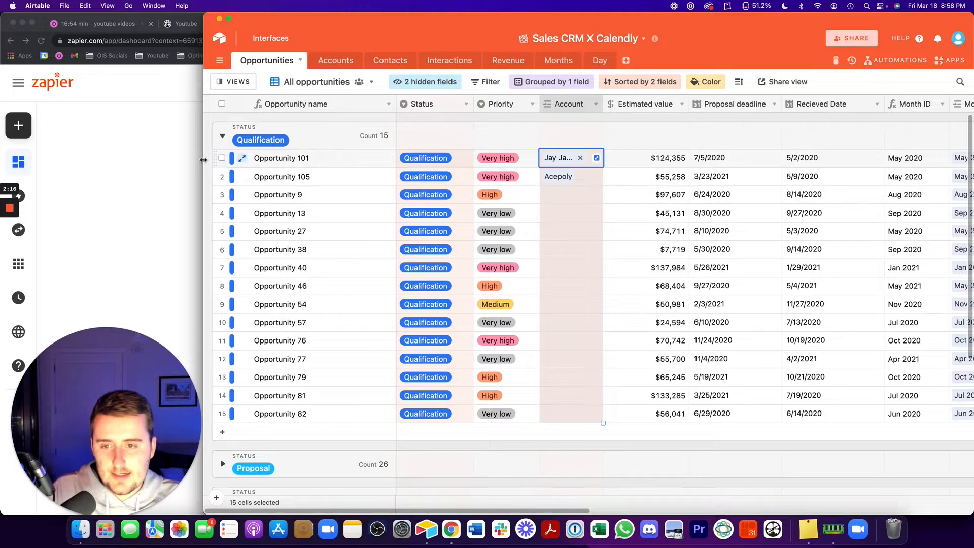
Switch to Chrome and open the Optimize IS and Schedule Page bookmarks from the OIS Socials folder in new tabs
click(148, 151)
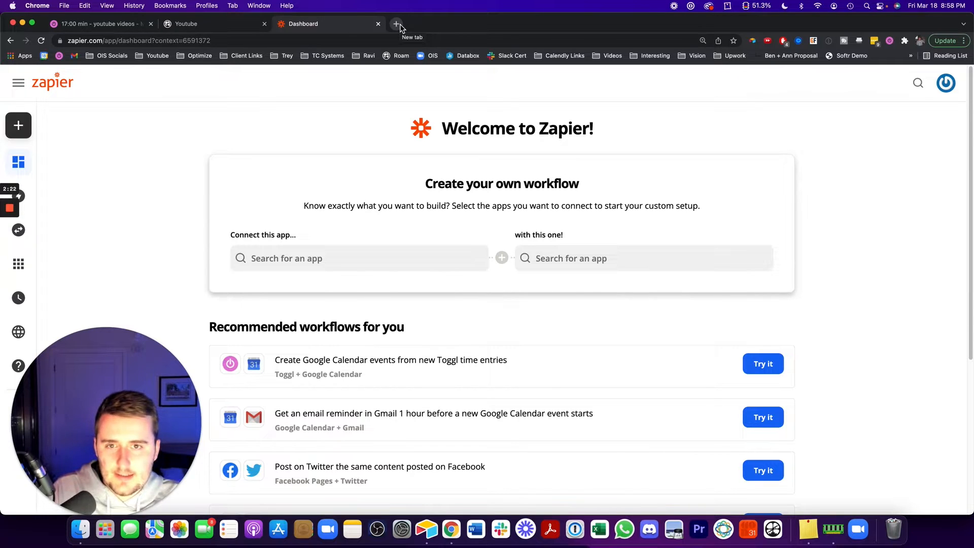
click(112, 56)
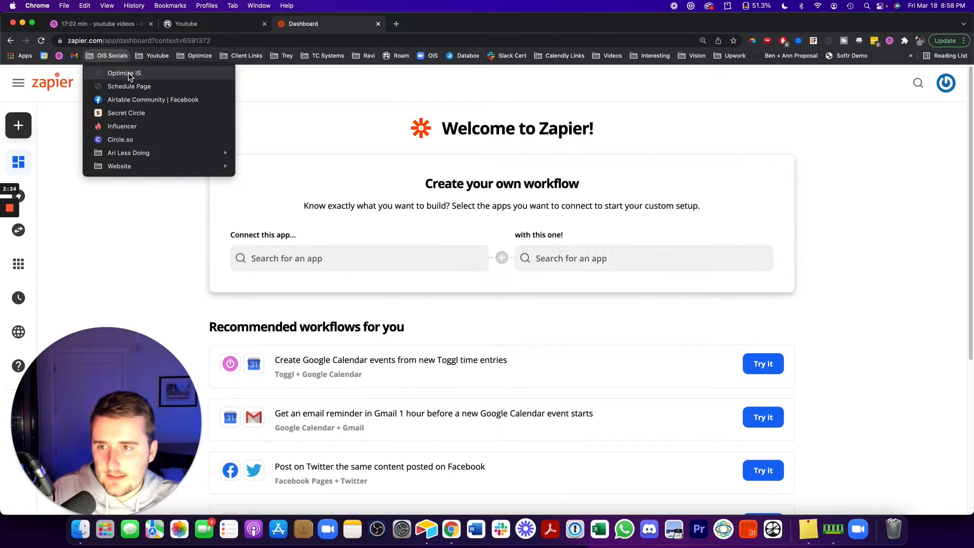
super+click(132, 73)
super+click(133, 86)
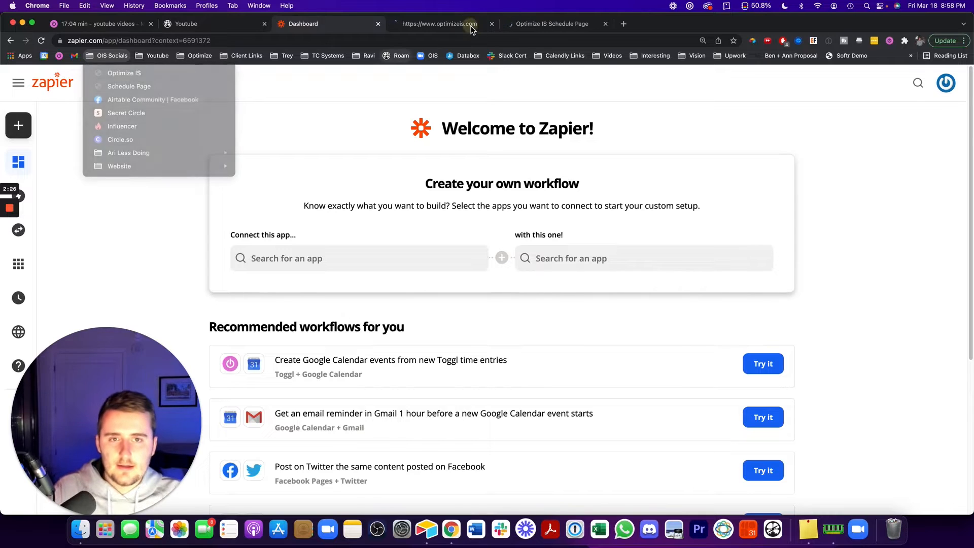
Look through the Optimize IS homepage and go to its opt-in section for scheduling an audit call
click(467, 23)
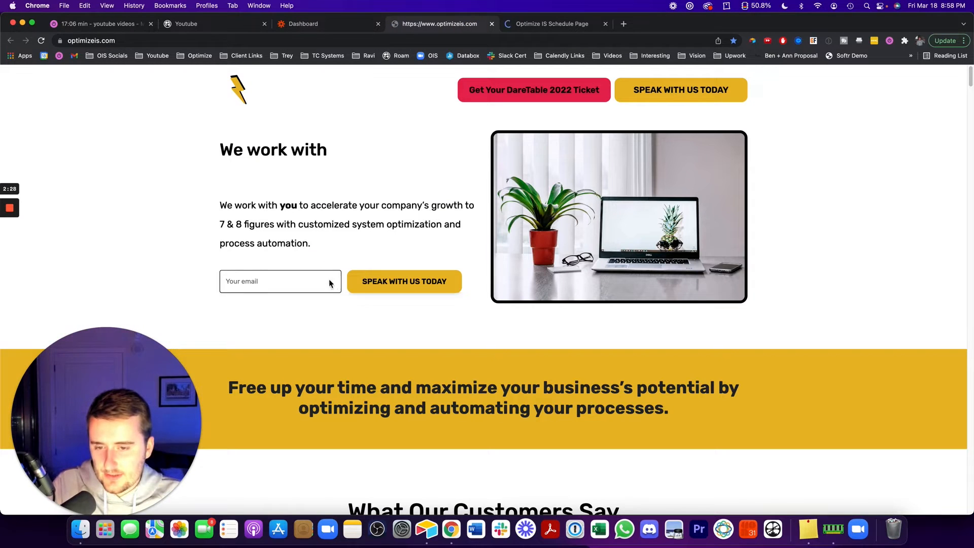
scroll(254, 280, down, 1)
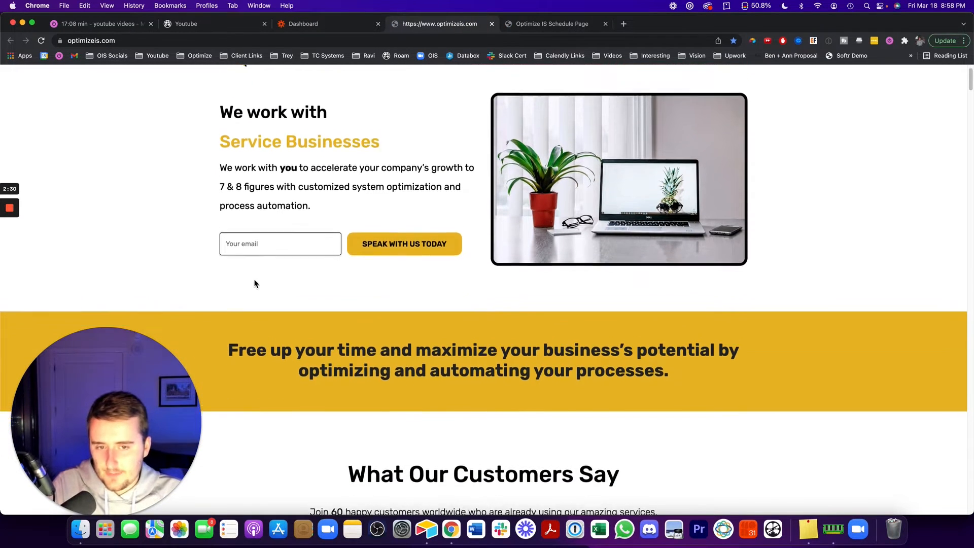
scroll(254, 280, up, 2)
scroll(300, 232, down, 4)
scroll(358, 217, down, 10)
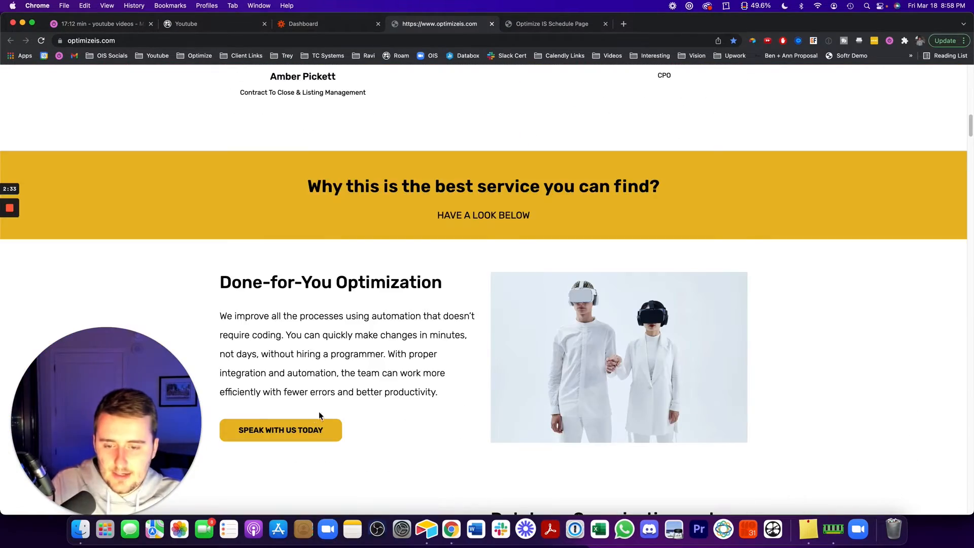
click(306, 429)
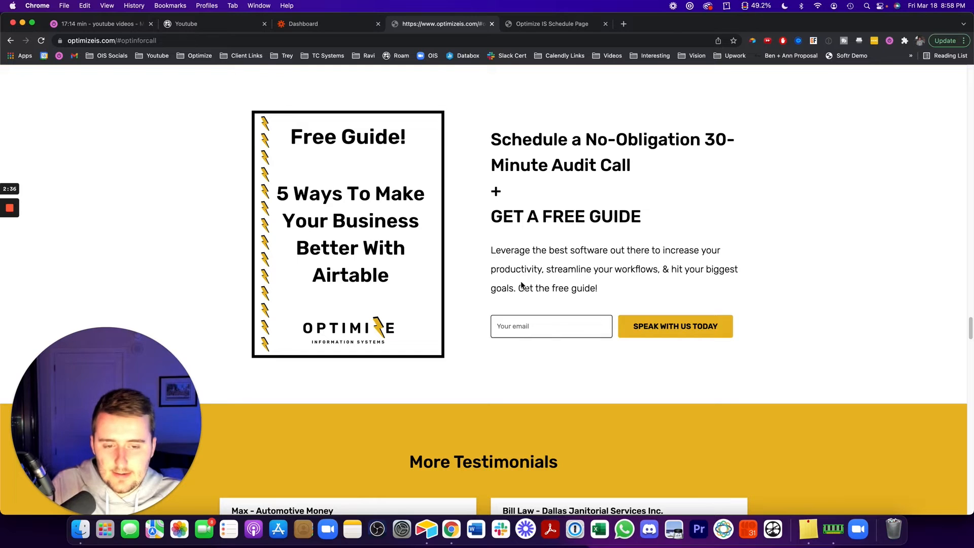
On the Optimize IS schedule page, choose Saturday, March 19 at 2:20pm for the 30m audit call and confirm the slot
click(587, 27)
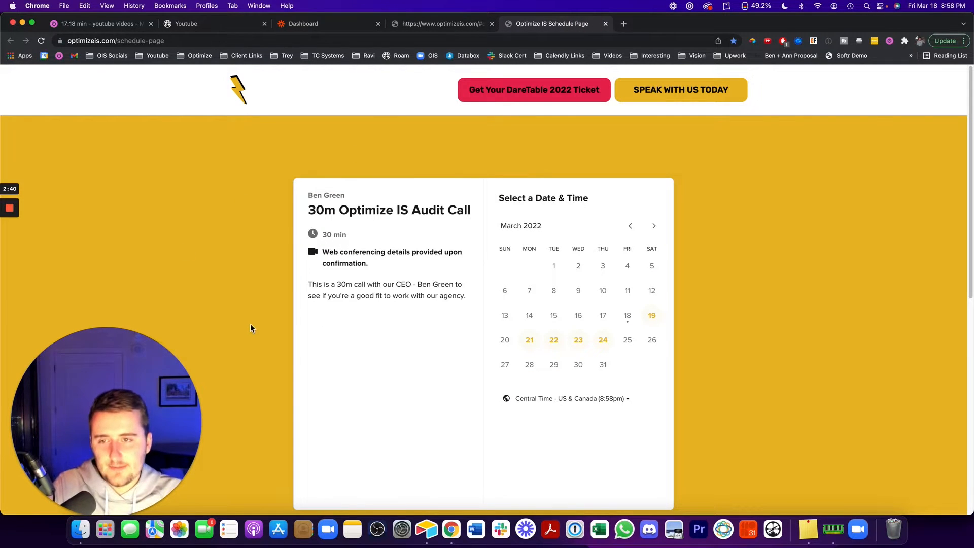
scroll(520, 253, down, 1)
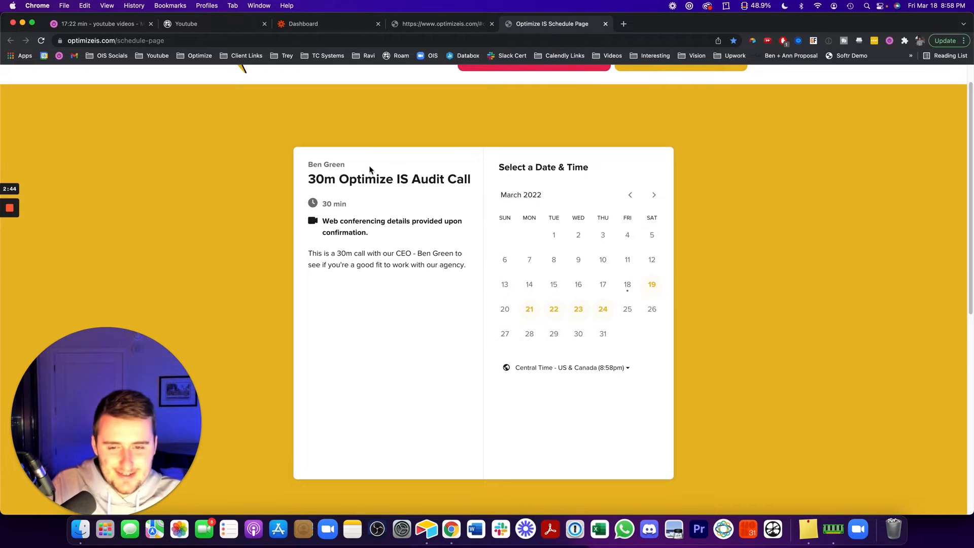
drag(307, 175, 474, 181)
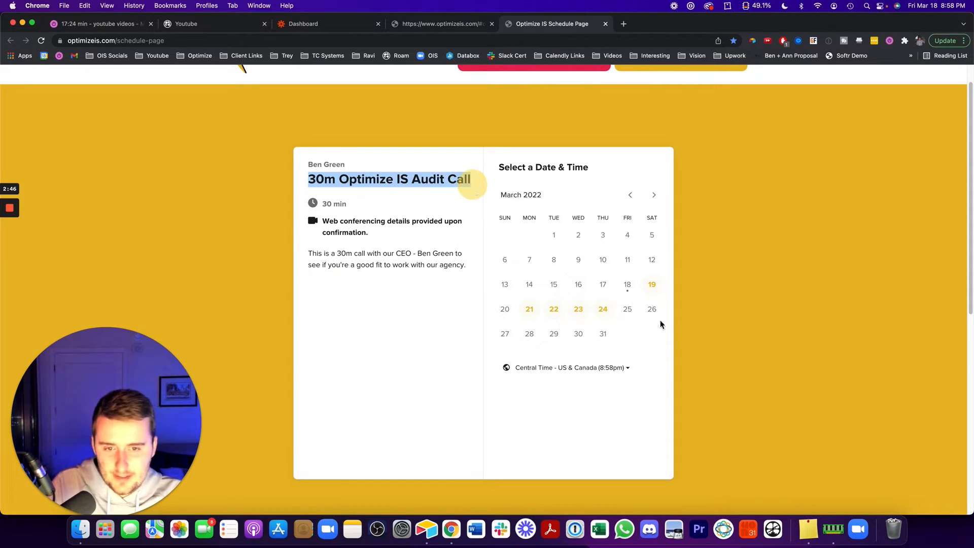
click(652, 286)
click(644, 282)
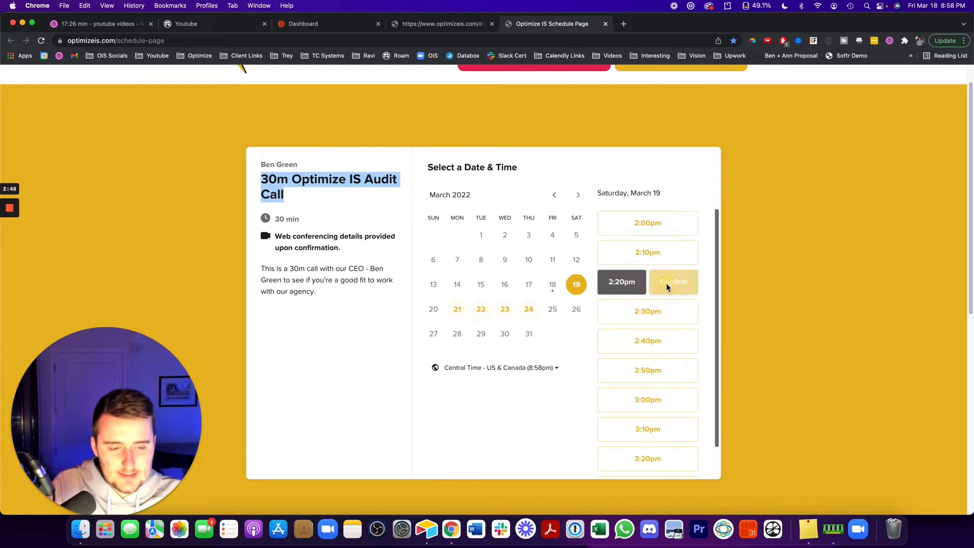
click(666, 283)
Look over the booking questions and fill in the invitee's name, email and business details from a saved autofill profile
scroll(472, 289, down, 3)
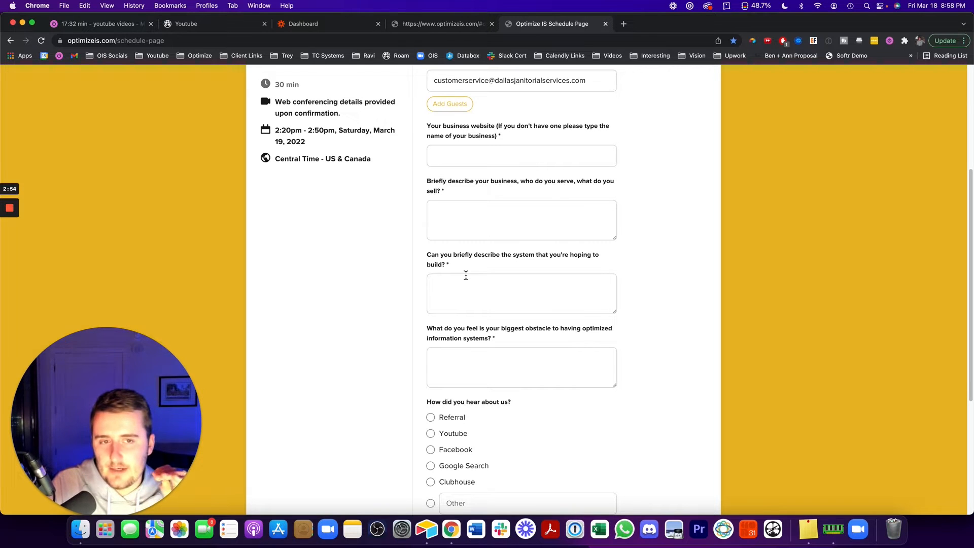
scroll(466, 275, up, 2)
scroll(466, 275, down, 3)
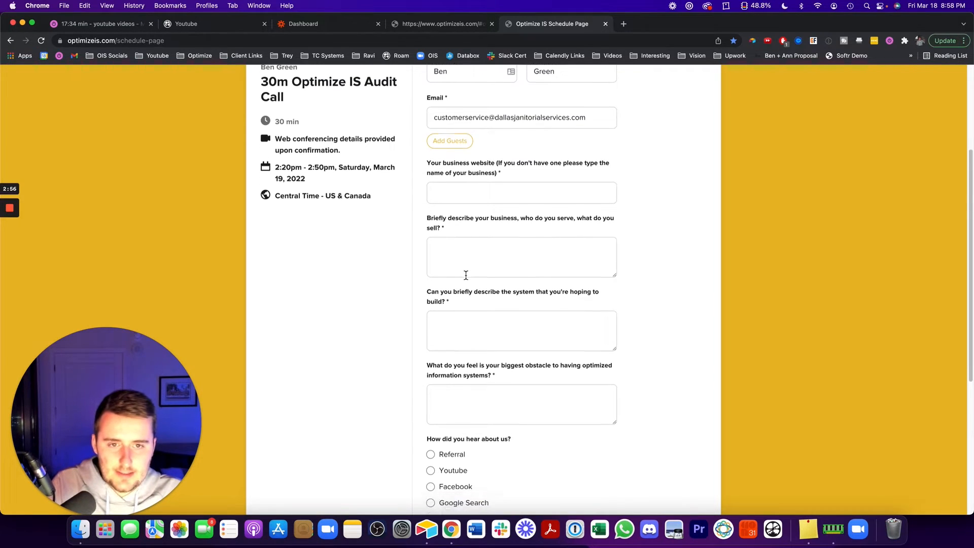
scroll(465, 275, down, 2)
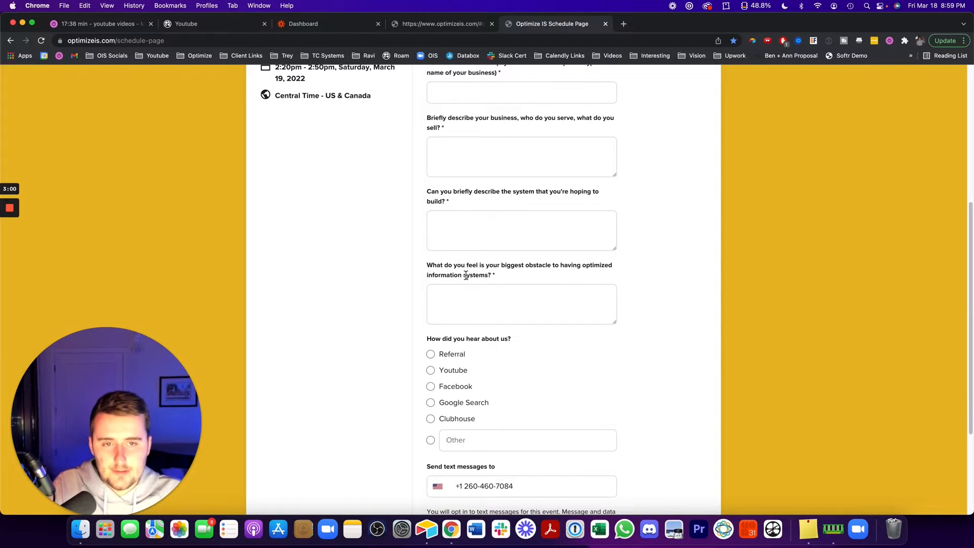
scroll(466, 275, up, 3)
click(530, 100)
triple_click(528, 99)
key(BackSpace)
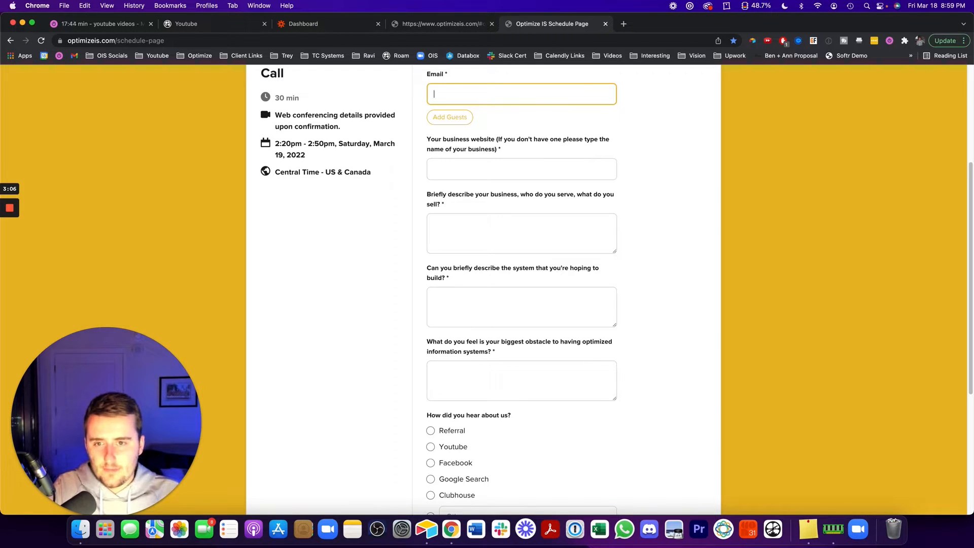
scroll(522, 289, up, 2)
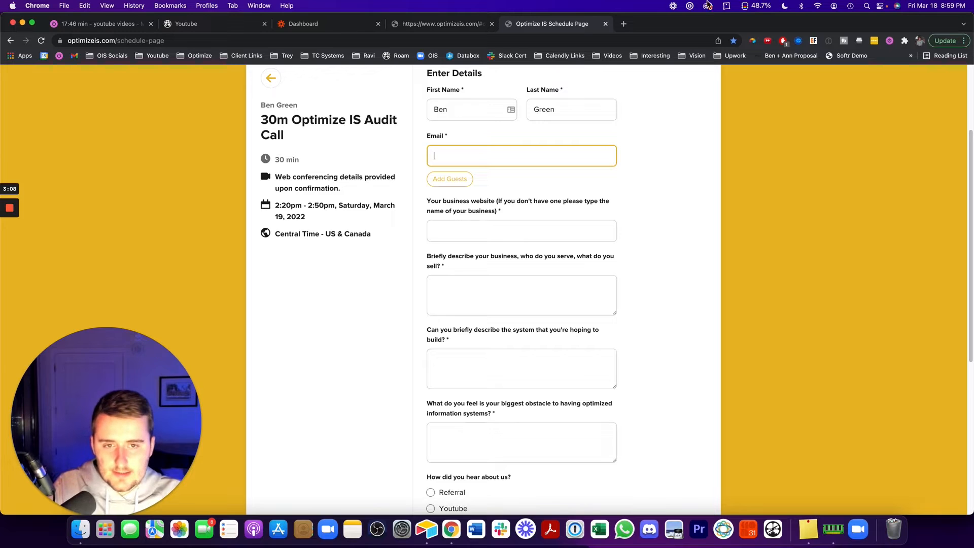
double_click(482, 109)
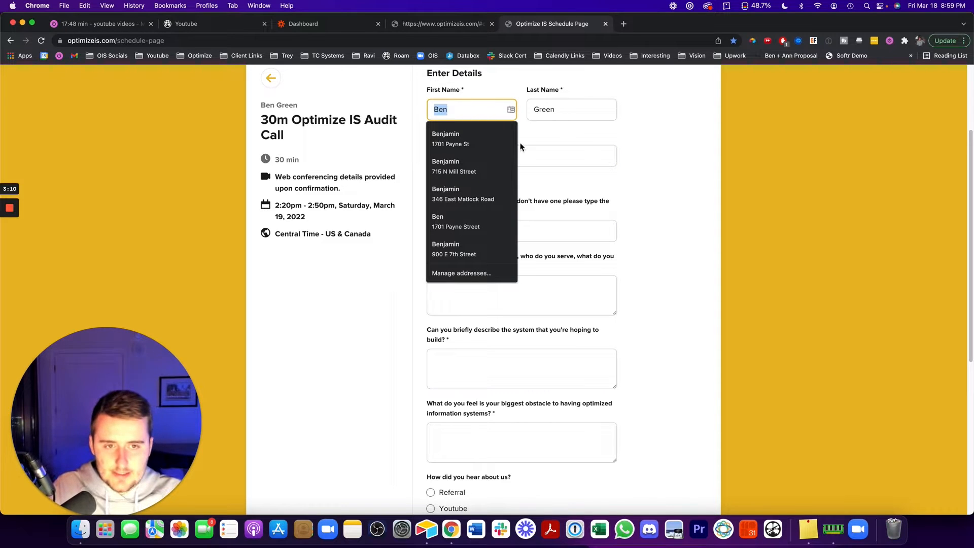
click(453, 166)
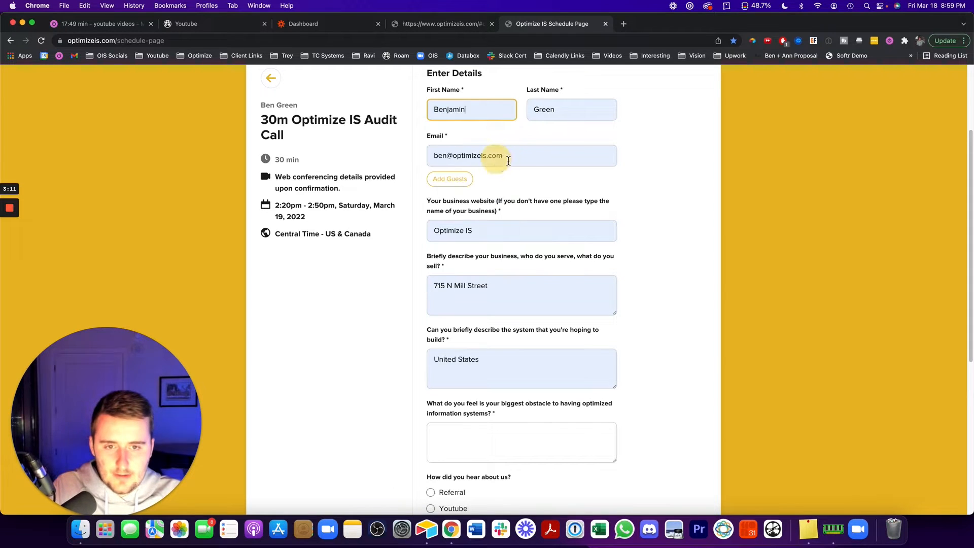
Answer the business, desired system and obstacle questions with "biz description", "systems I want to build" and "biggest obstacle"
triple_click(509, 292)
key(BackSpace)
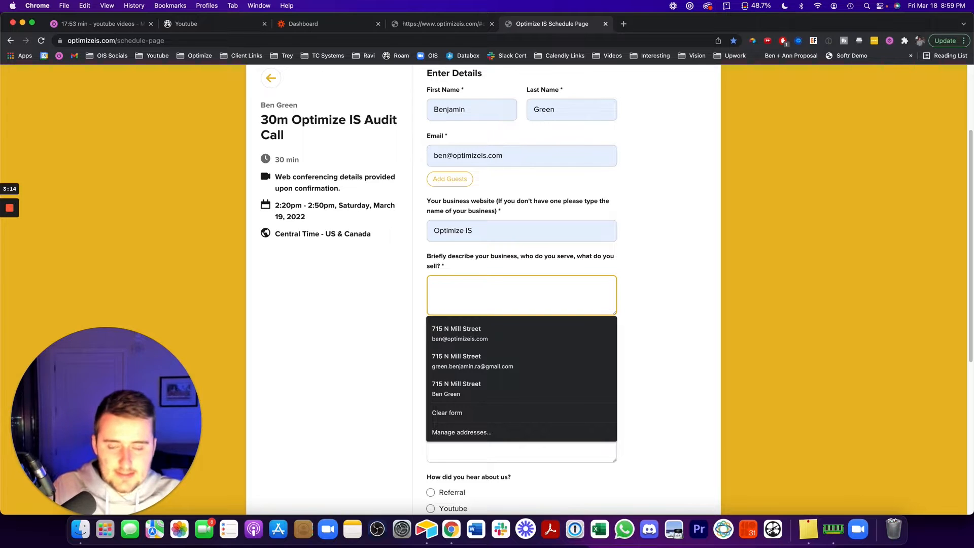
scroll(399, 286, up, 2)
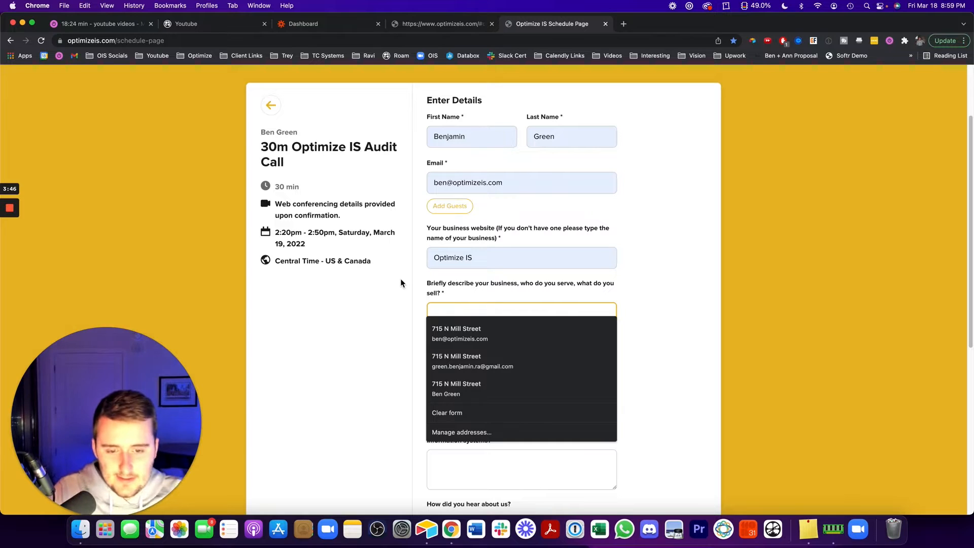
click(397, 281)
click(550, 324)
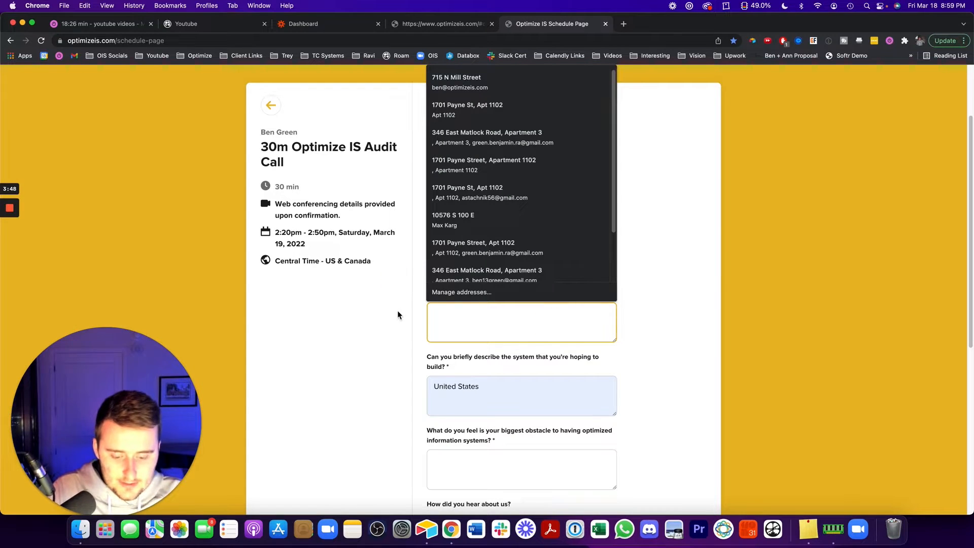
text(biz description)
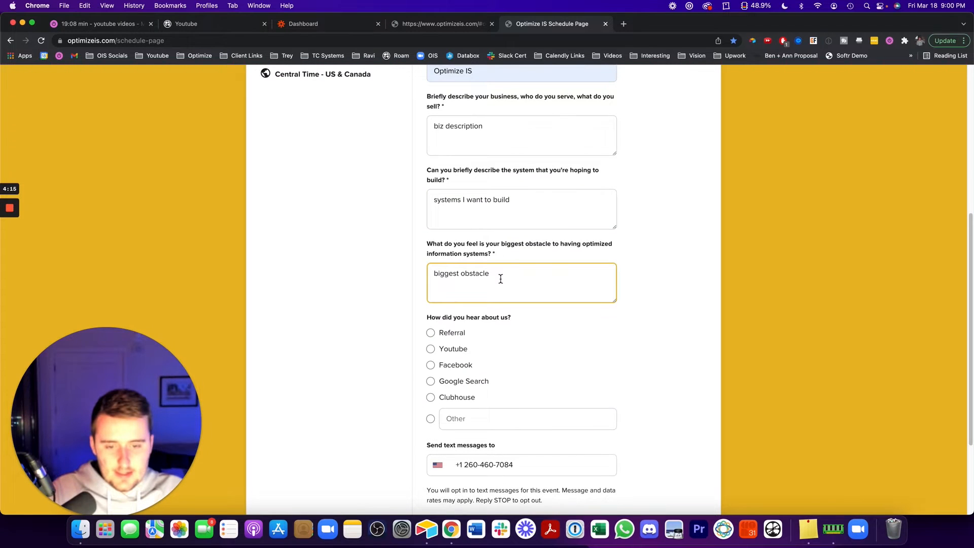
Choose Youtube as how you heard about the company, review the form and schedule the audit call event
scroll(500, 278, down, 1)
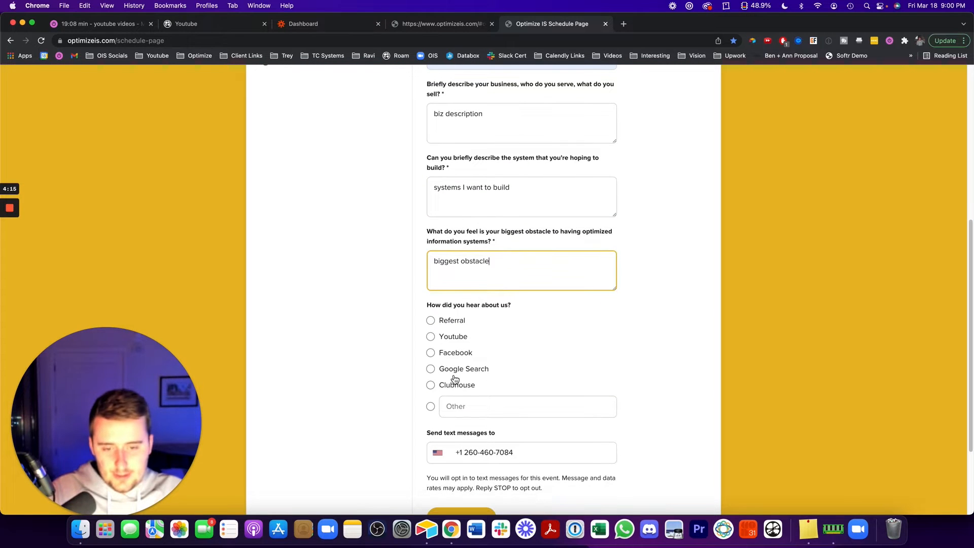
click(430, 336)
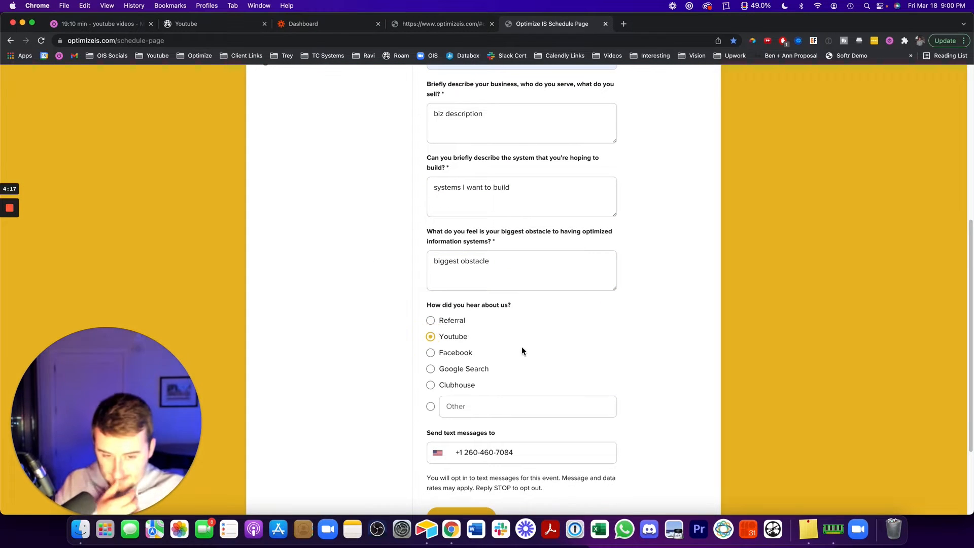
scroll(522, 350, down, 1)
scroll(521, 349, down, 2)
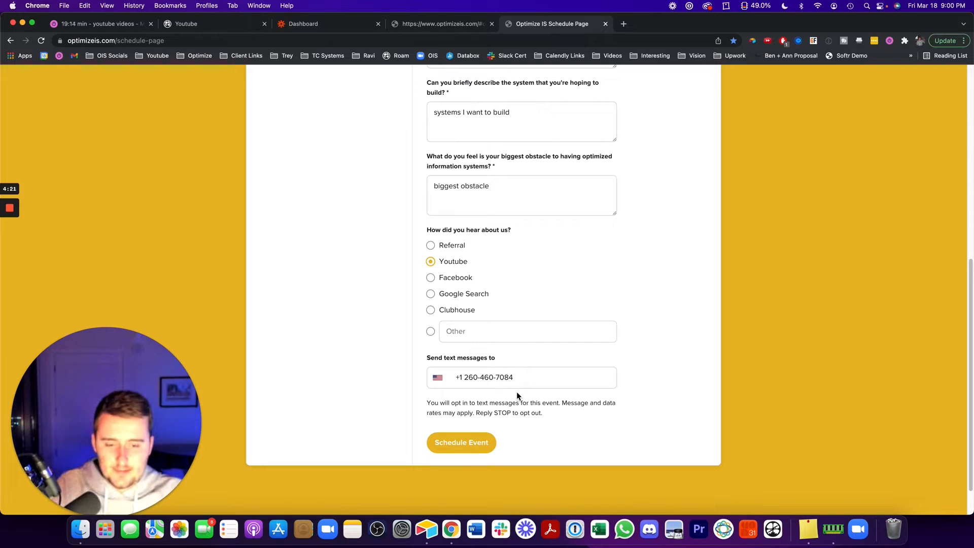
scroll(471, 431, up, 10)
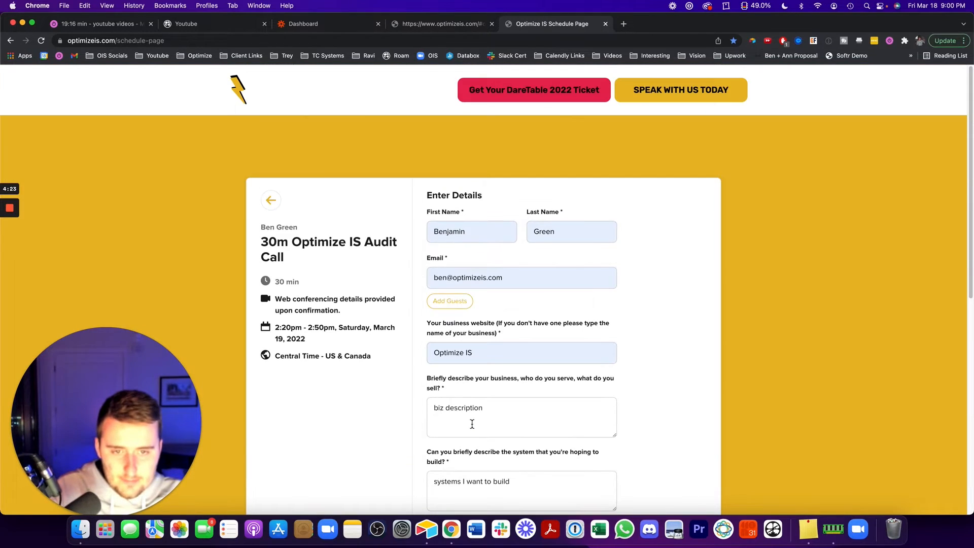
scroll(472, 426, down, 10)
click(462, 401)
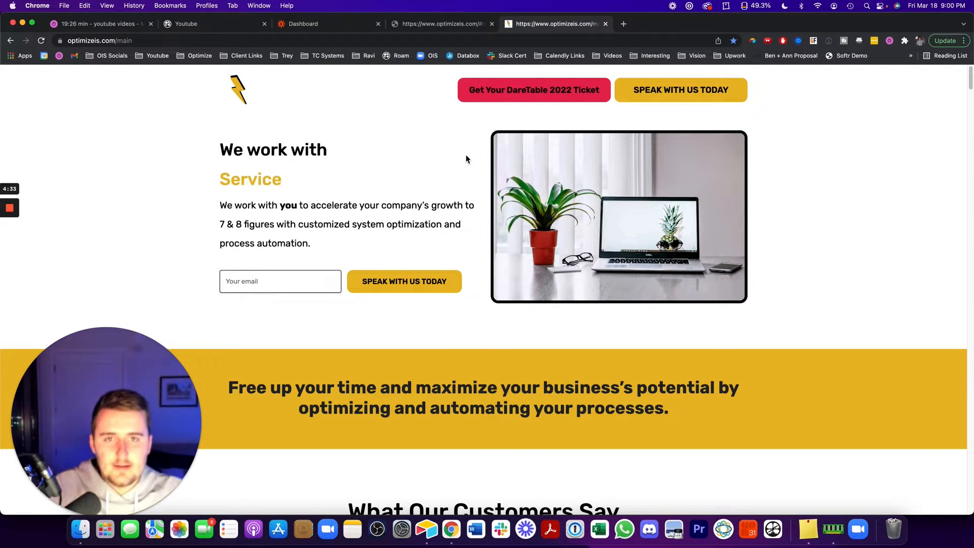
Switch to the Zapier dashboard and create a new Zap
click(305, 26)
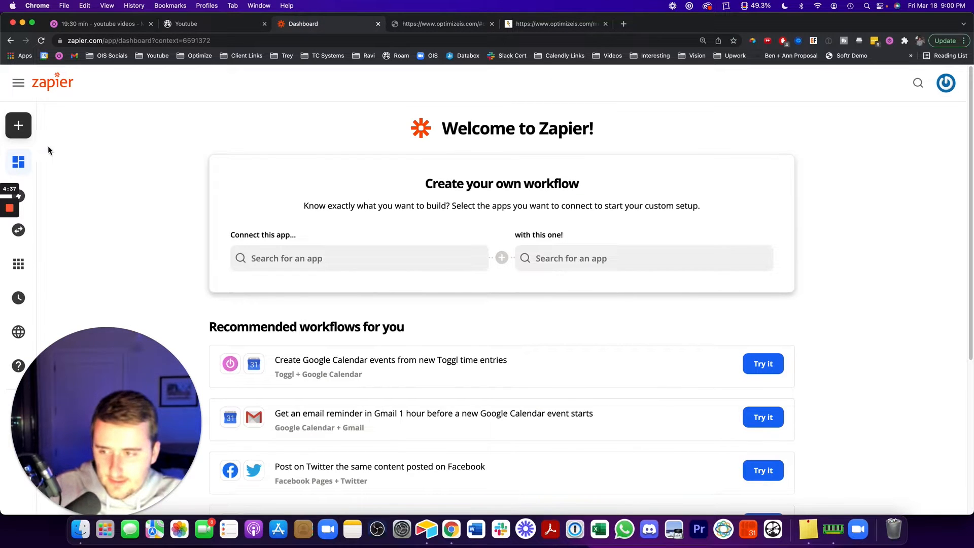
mouse_move(37, 192)
drag(1, 159, 24, 159)
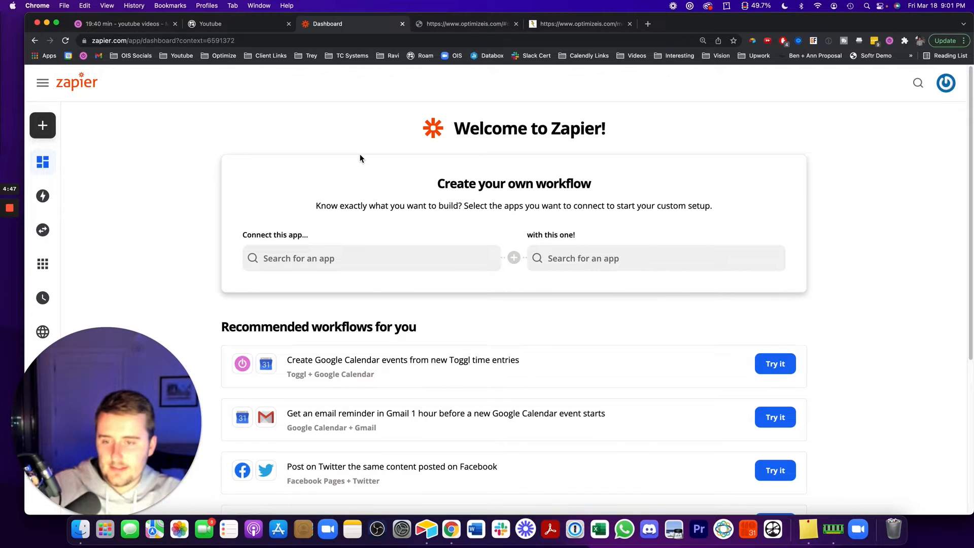
click(342, 247)
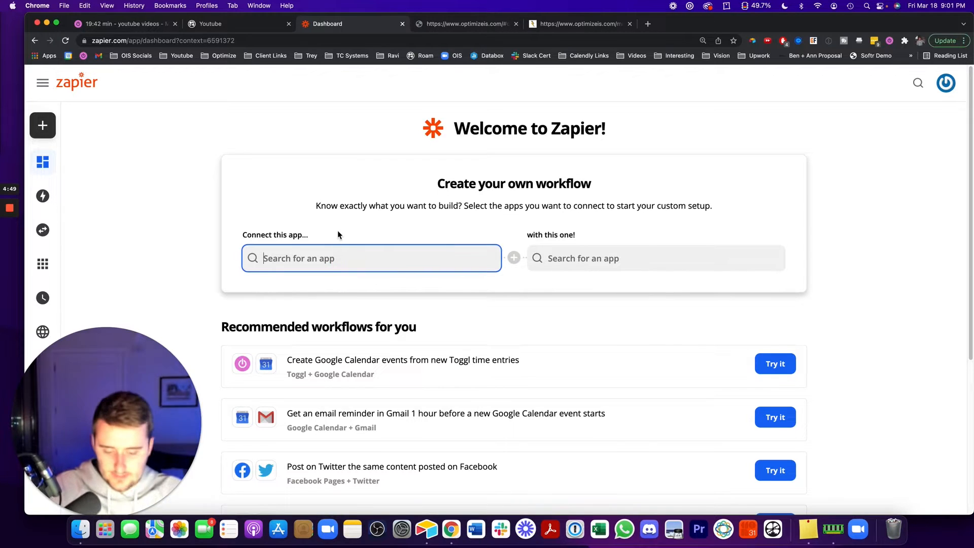
text(calc)
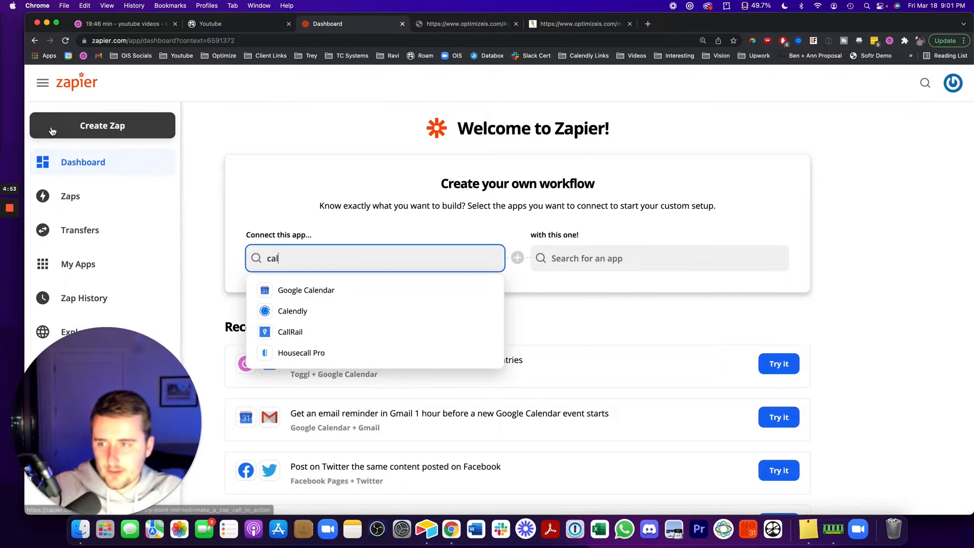
click(104, 127)
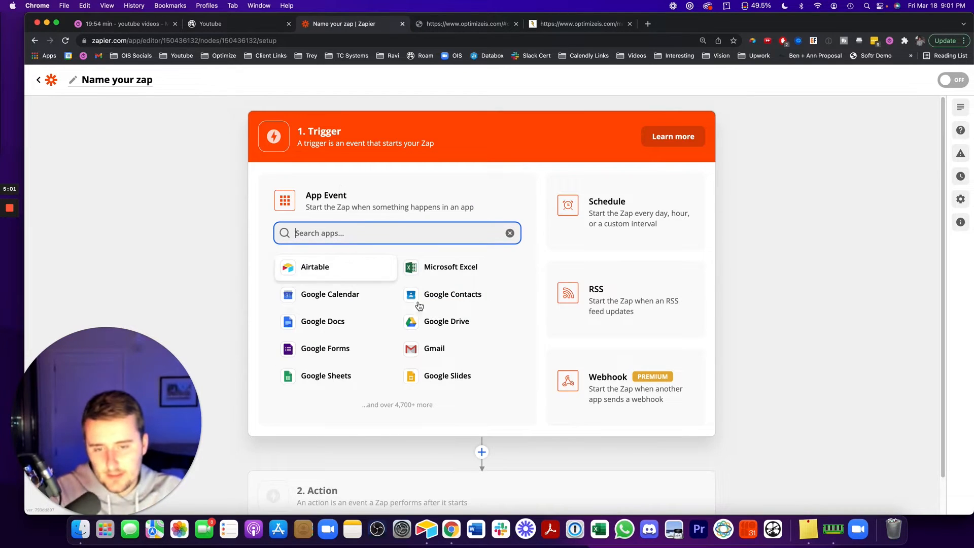
Set the Zap's trigger to Calendly with the Invitee Created event and continue to the account choice
text(cal)
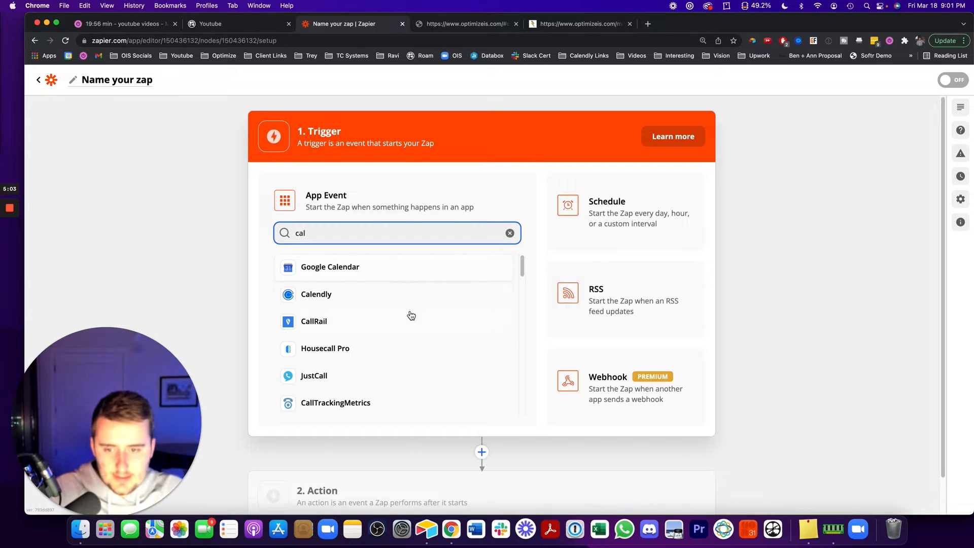
click(402, 297)
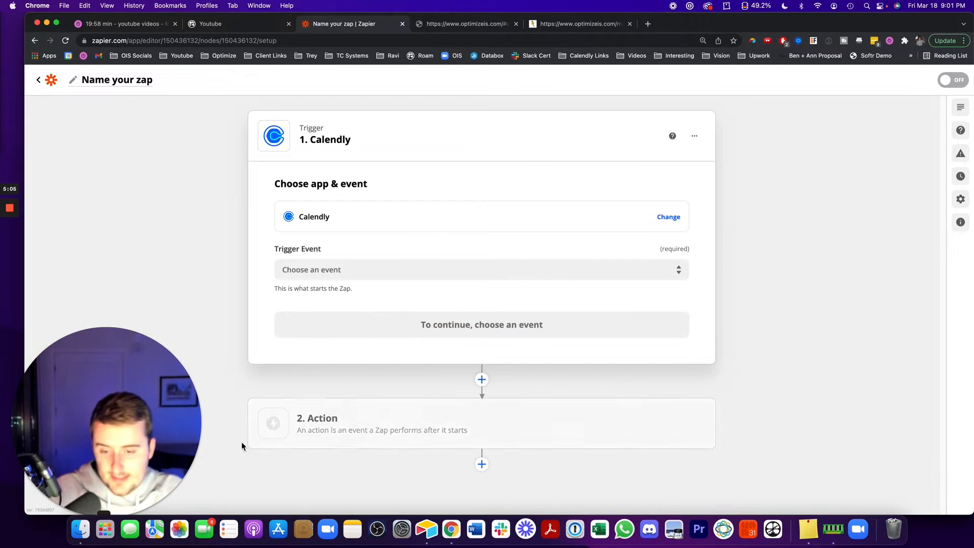
click(343, 265)
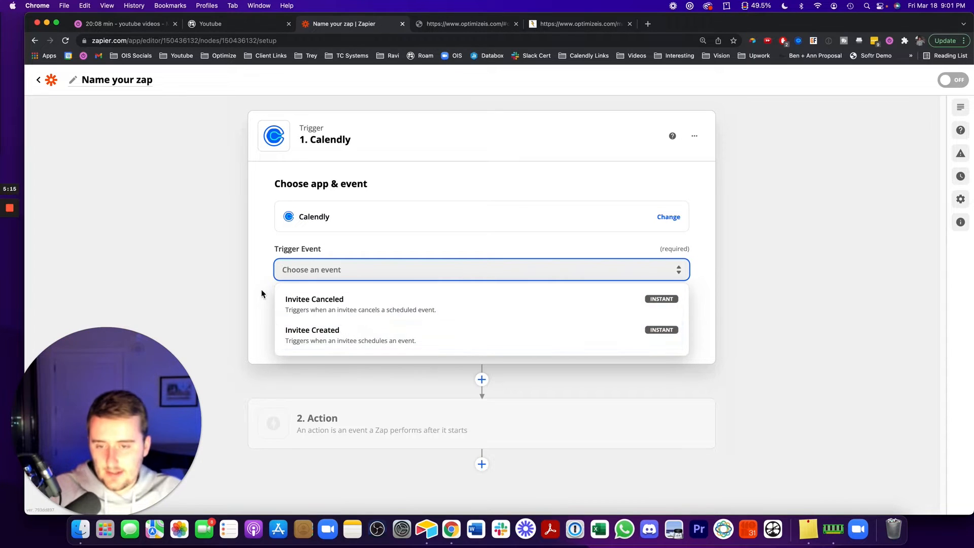
click(335, 335)
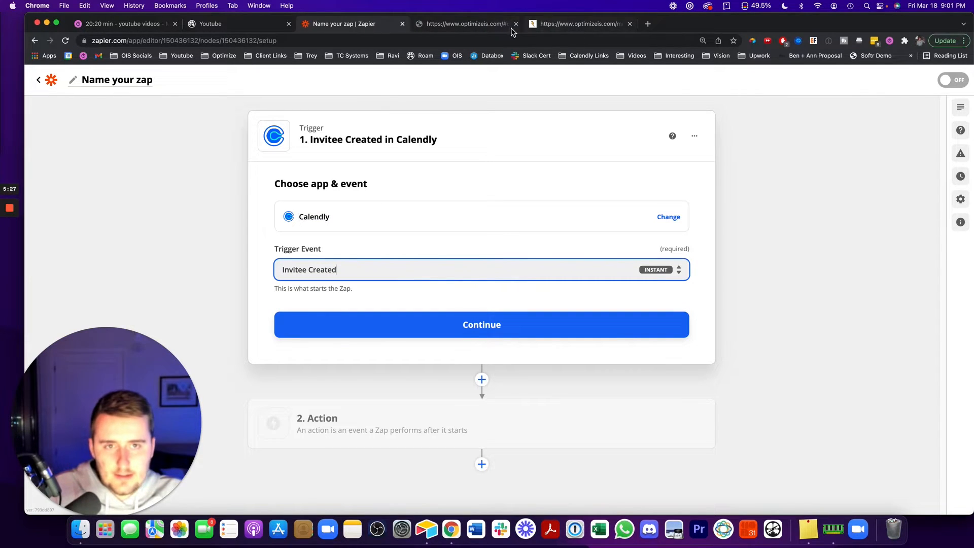
click(557, 26)
click(488, 28)
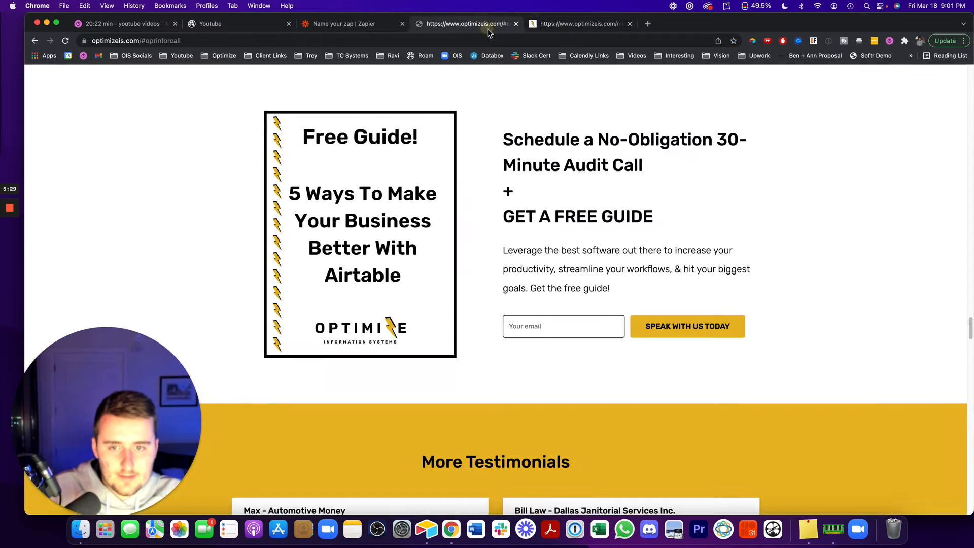
click(366, 24)
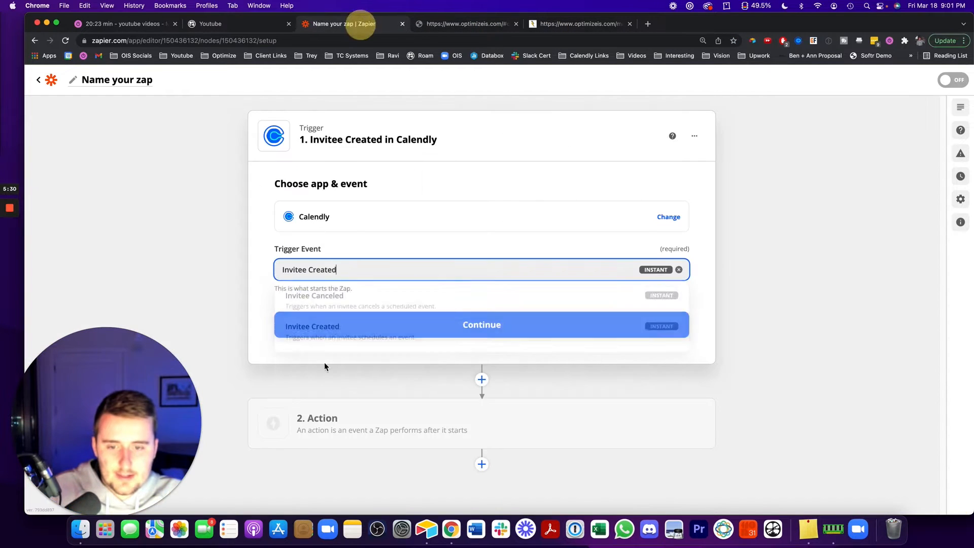
click(202, 242)
click(343, 326)
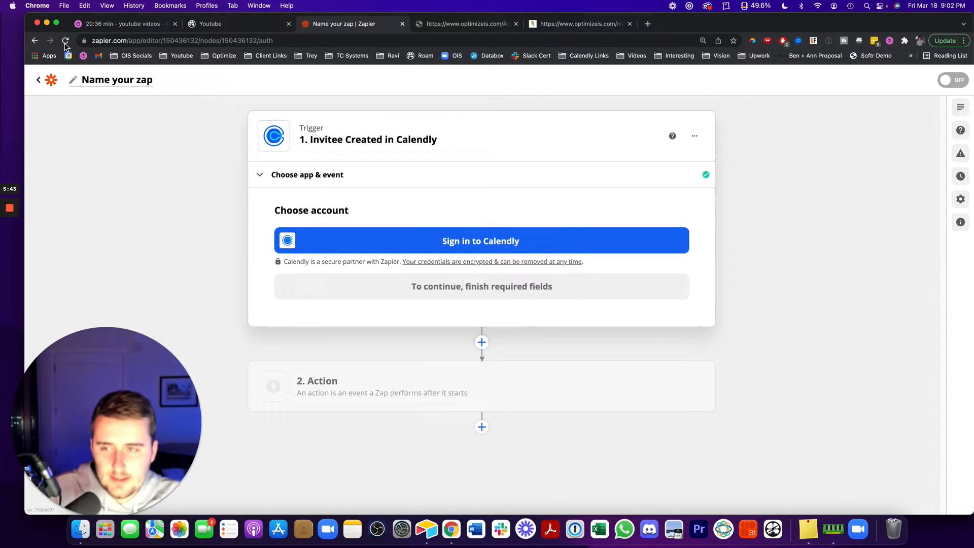
Open the Calendly account connection for the trigger, read the API key instructions, and continue with the connected Calendly account
click(387, 242)
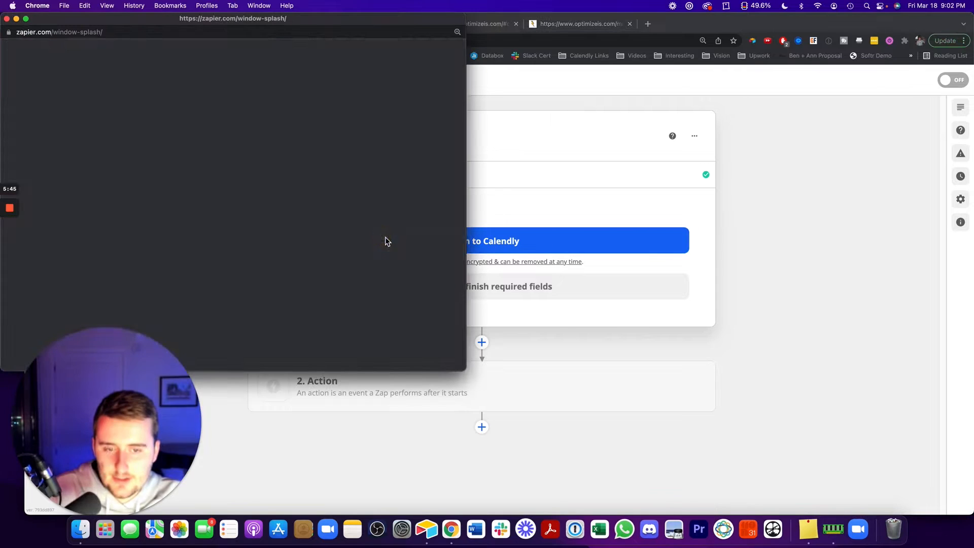
drag(311, 24, 389, 14)
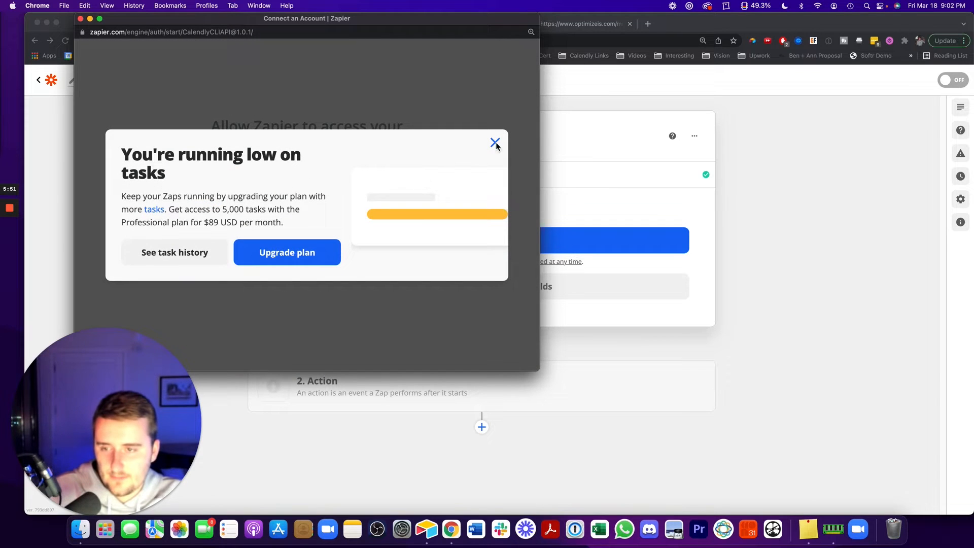
click(495, 143)
click(197, 181)
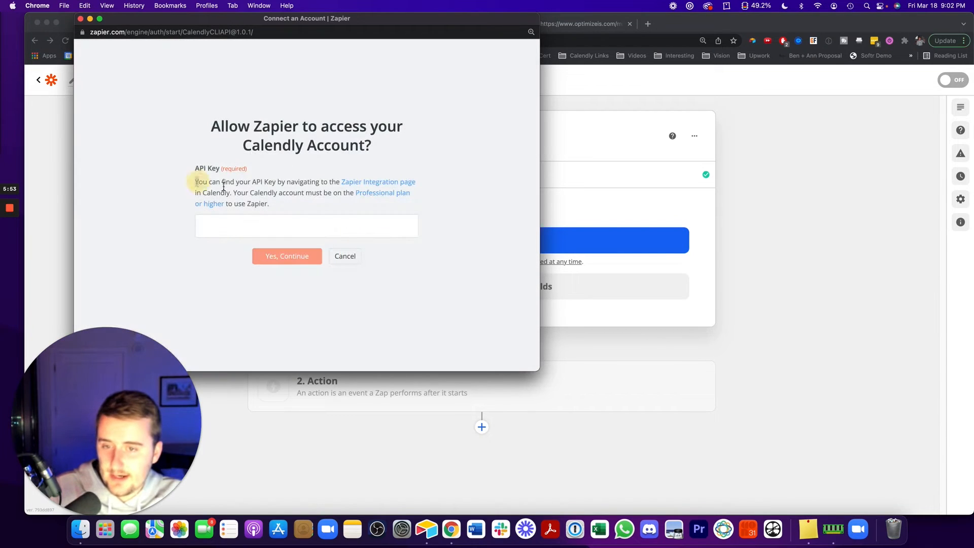
drag(224, 186, 338, 206)
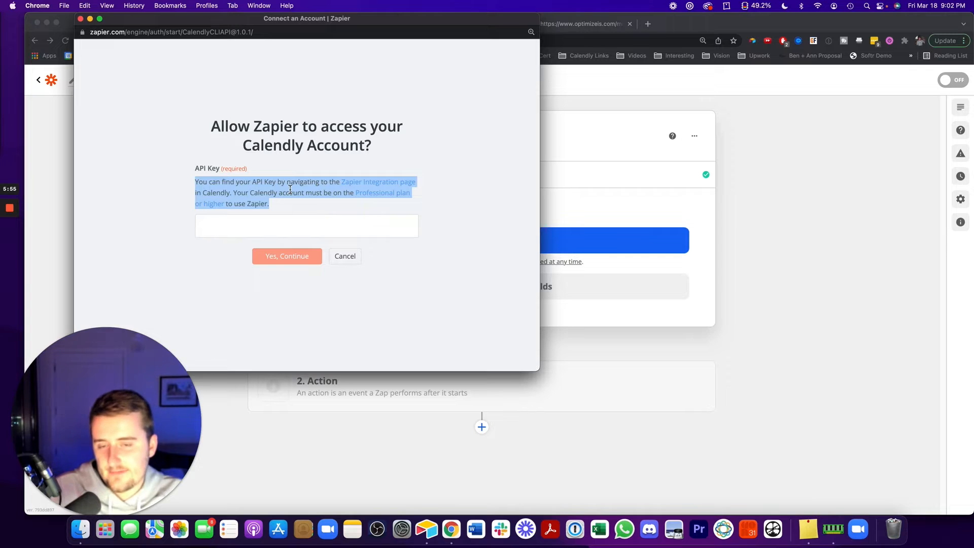
mouse_move(8, 243)
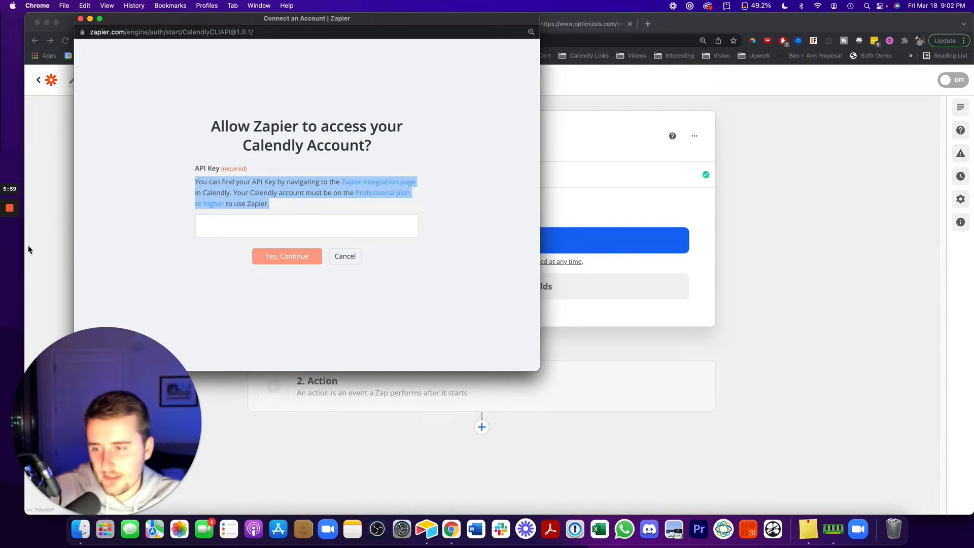
click(9, 247)
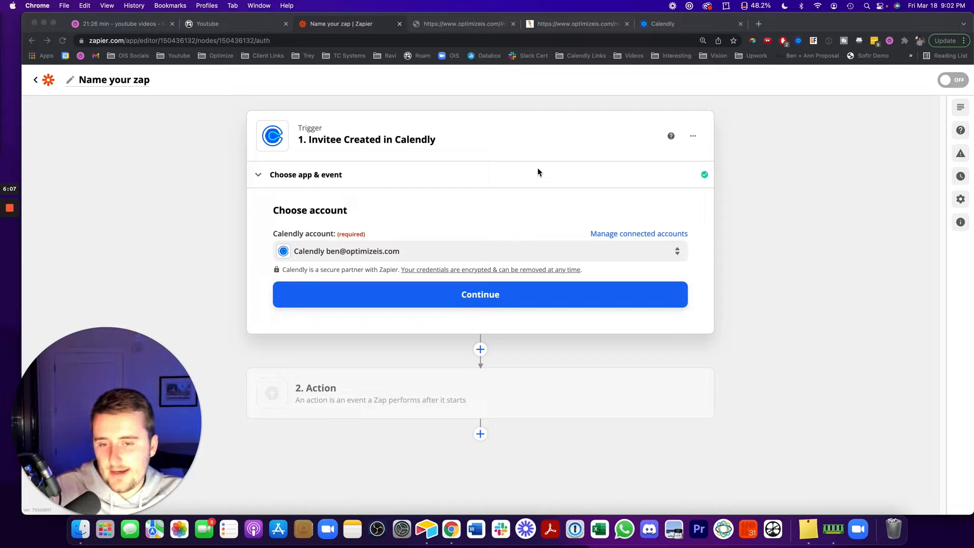
click(390, 292)
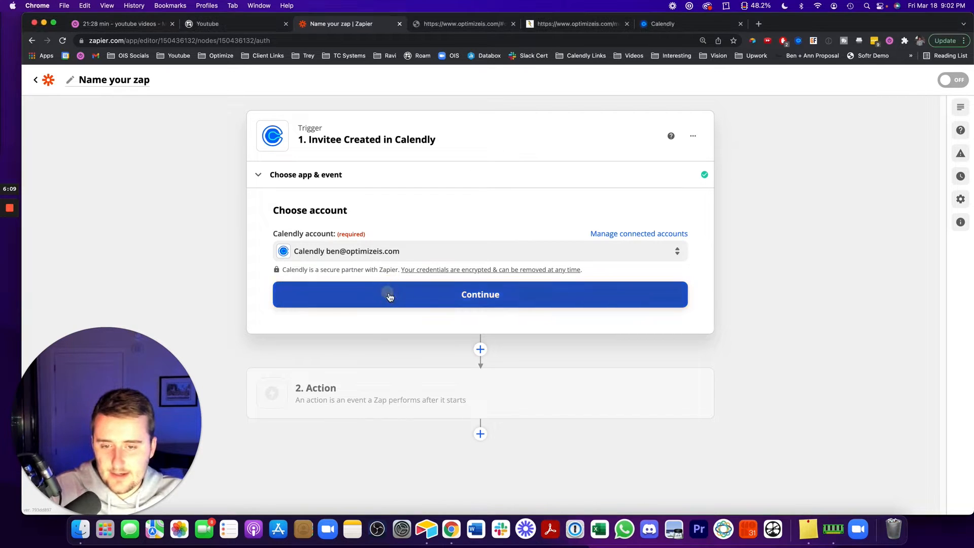
Test the Calendly trigger with its sample invitee data and add a Filter as the Zap's second step
click(491, 396)
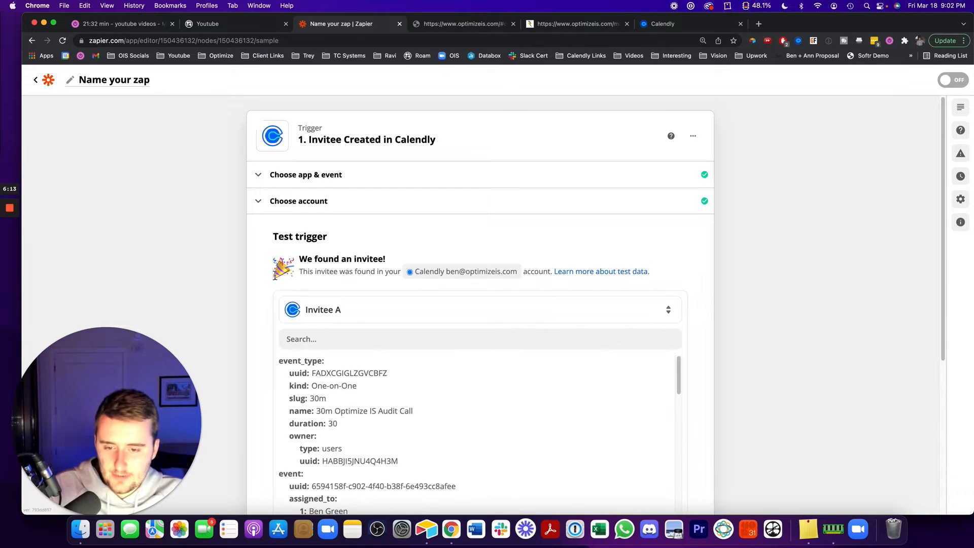
scroll(211, 249, down, 3)
scroll(369, 306, down, 10)
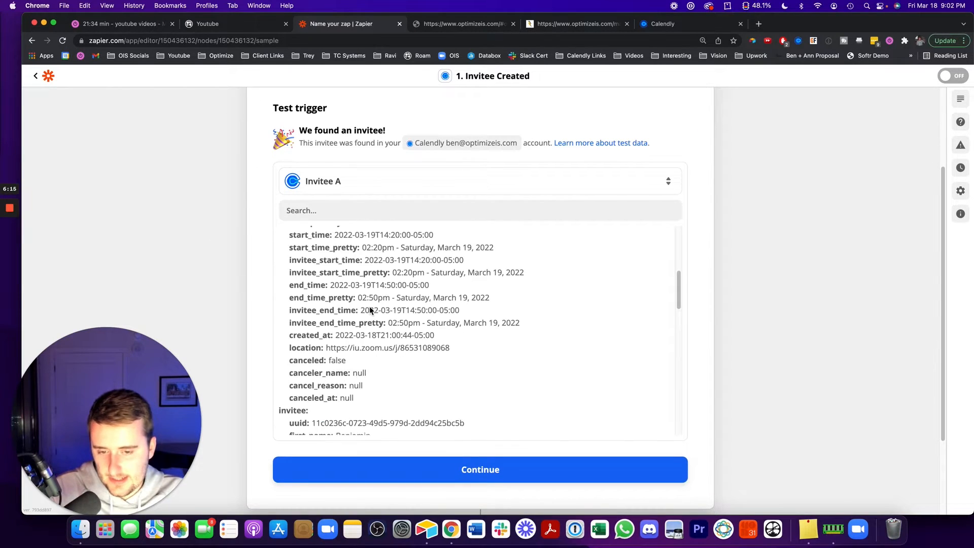
scroll(369, 305, down, 2)
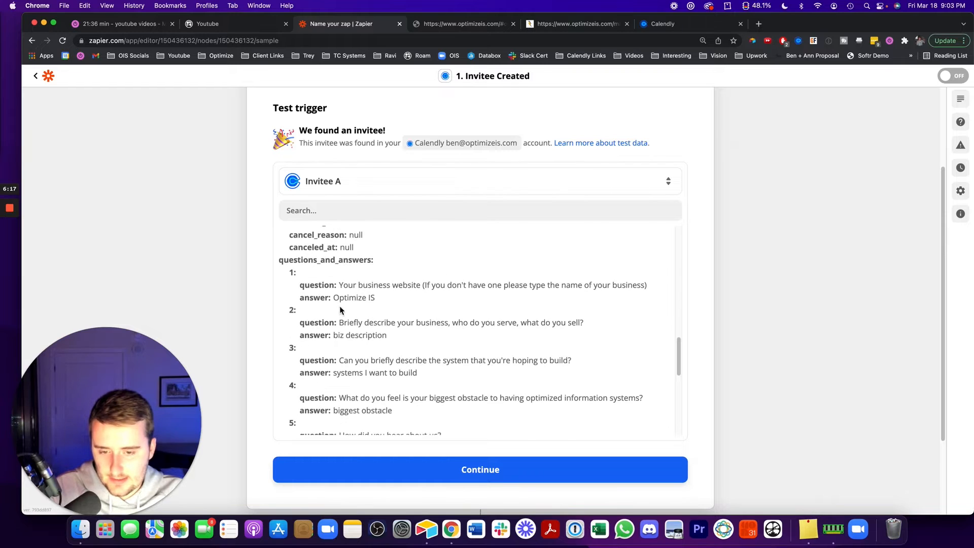
scroll(371, 312, down, 1)
scroll(371, 316, down, 5)
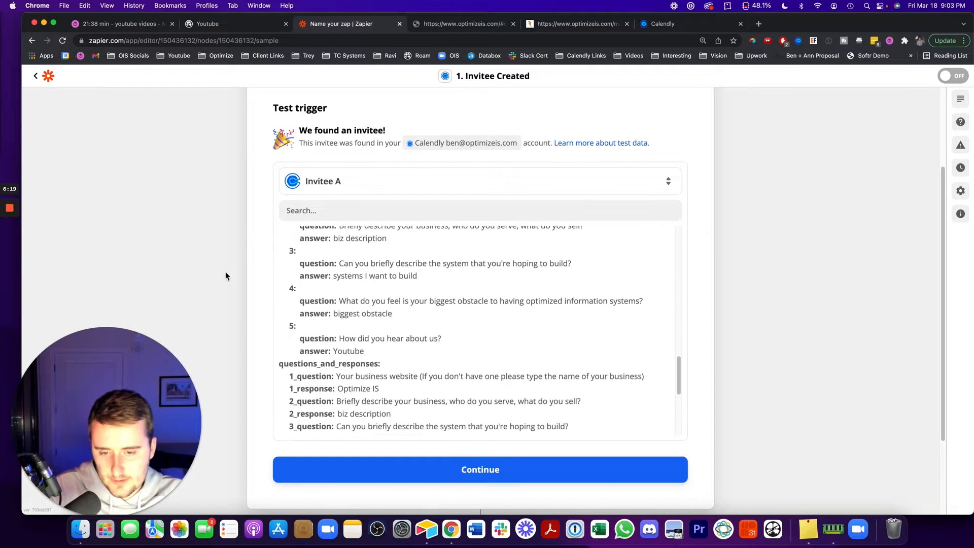
scroll(225, 272, down, 3)
click(401, 362)
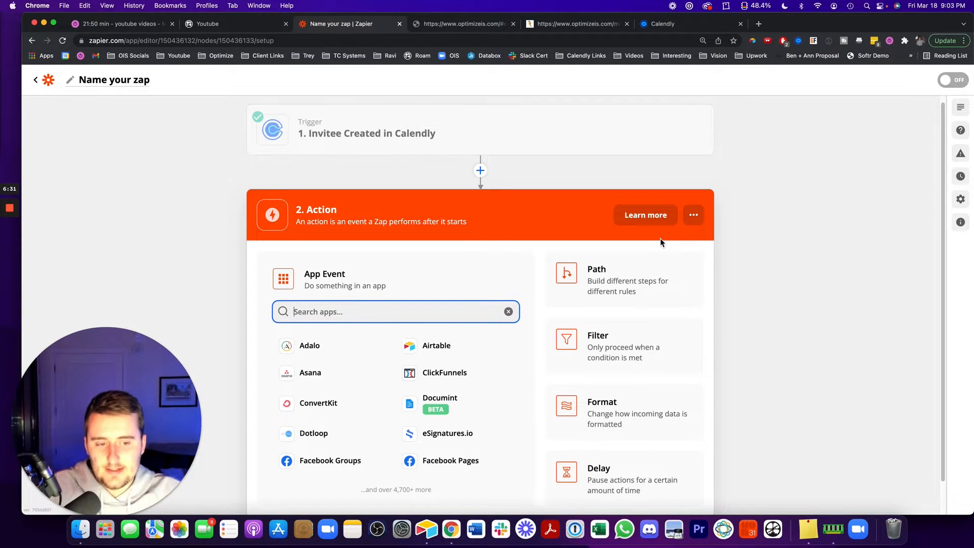
click(606, 337)
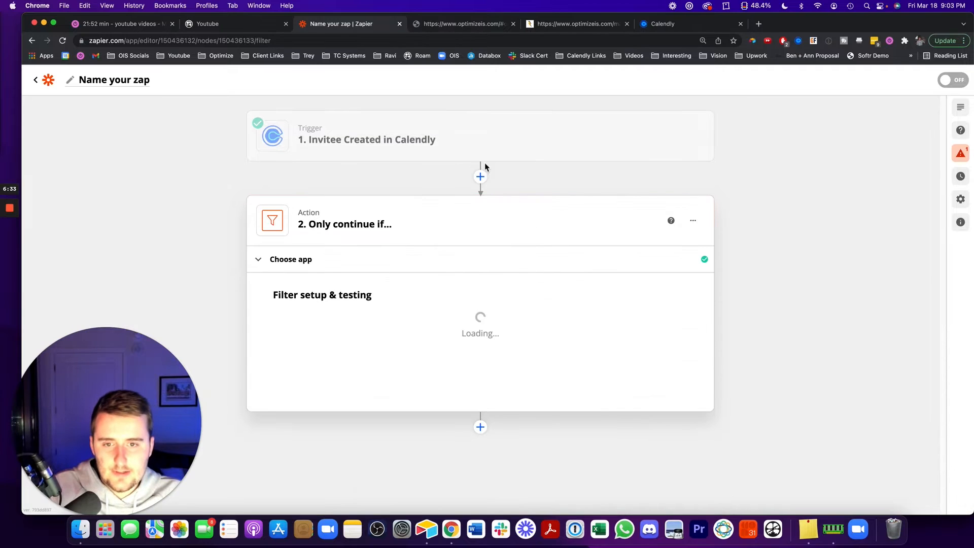
Reopen the Calendly trigger's test data and examine the slug of the booked event type
click(432, 150)
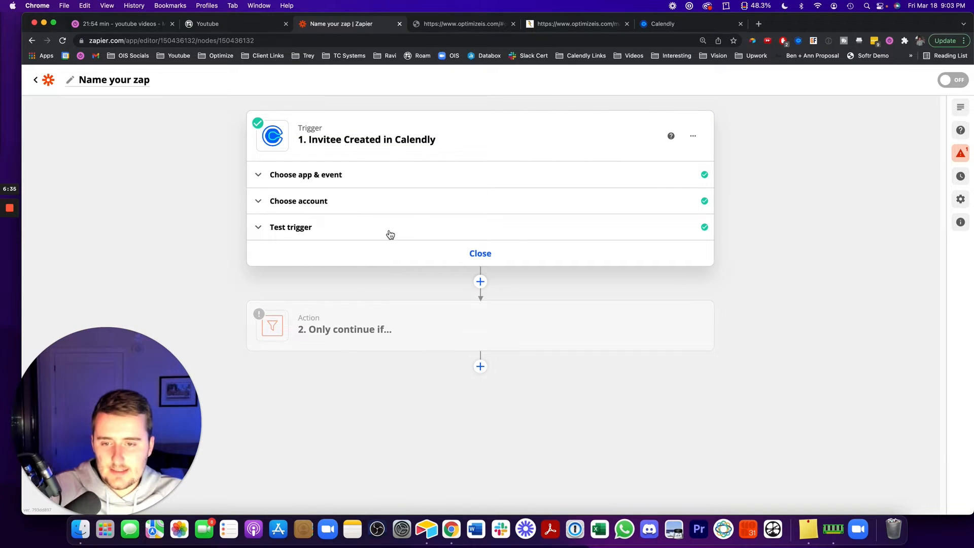
drag(390, 234, 382, 209)
click(381, 208)
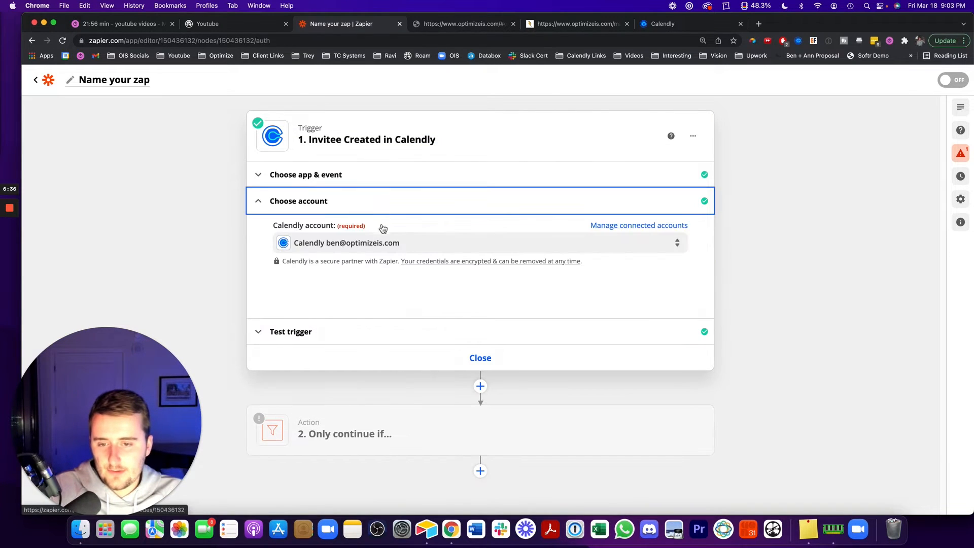
click(382, 333)
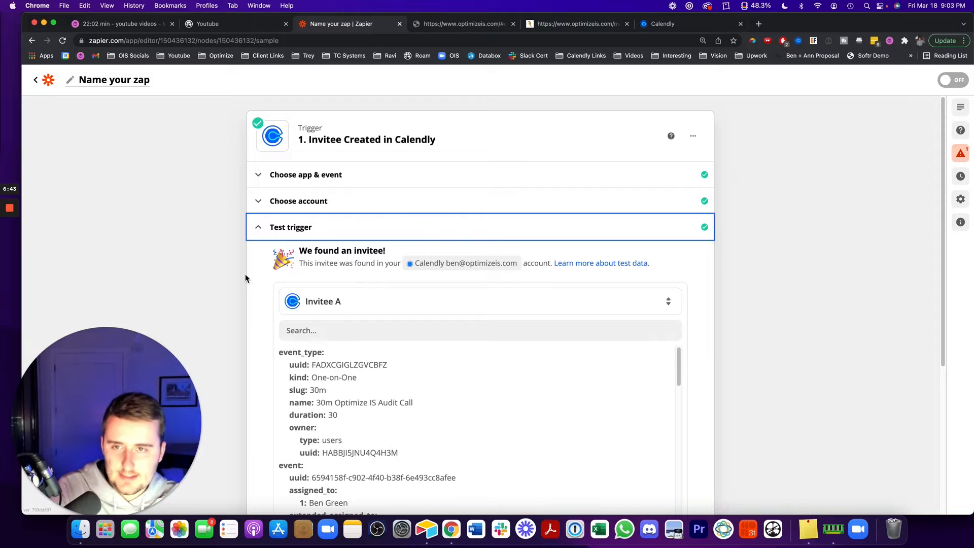
scroll(245, 278, down, 3)
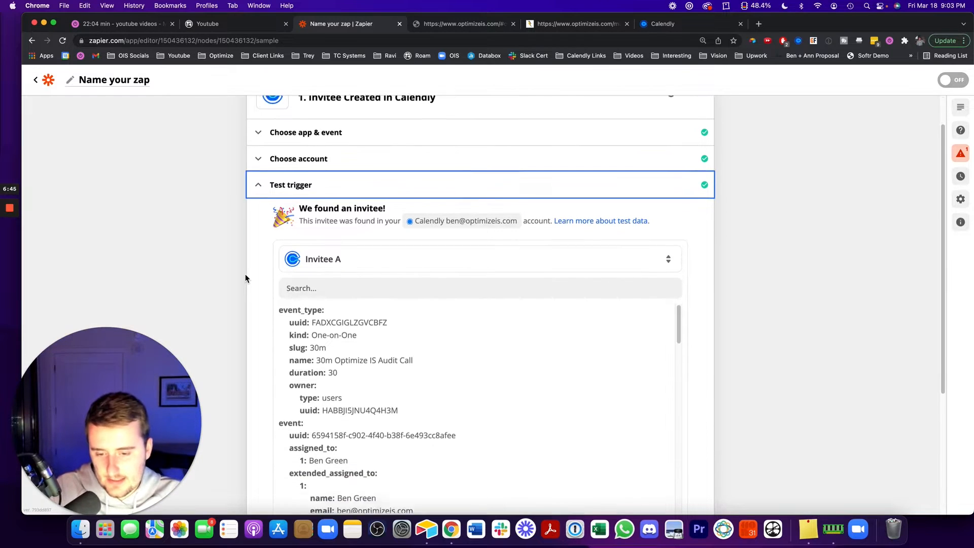
scroll(260, 312, down, 2)
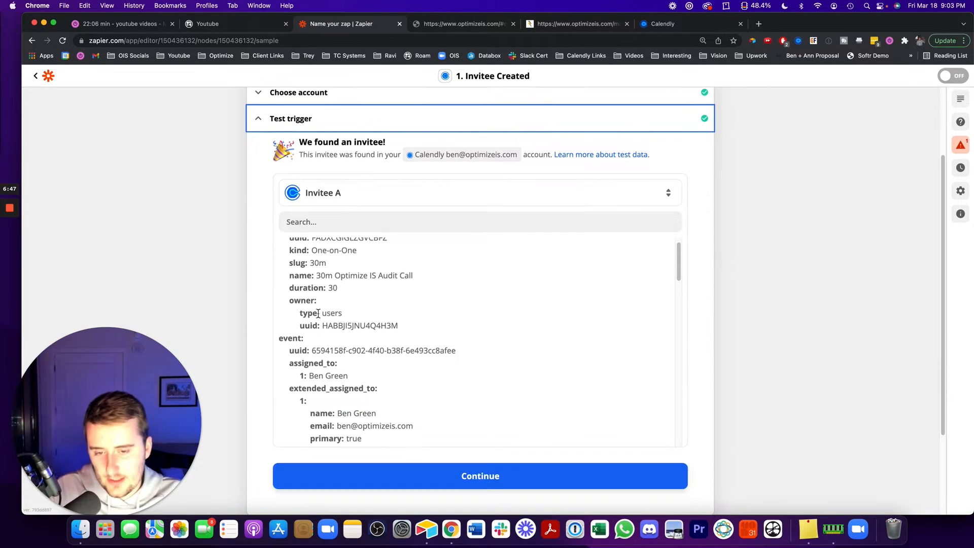
scroll(406, 309, up, 1)
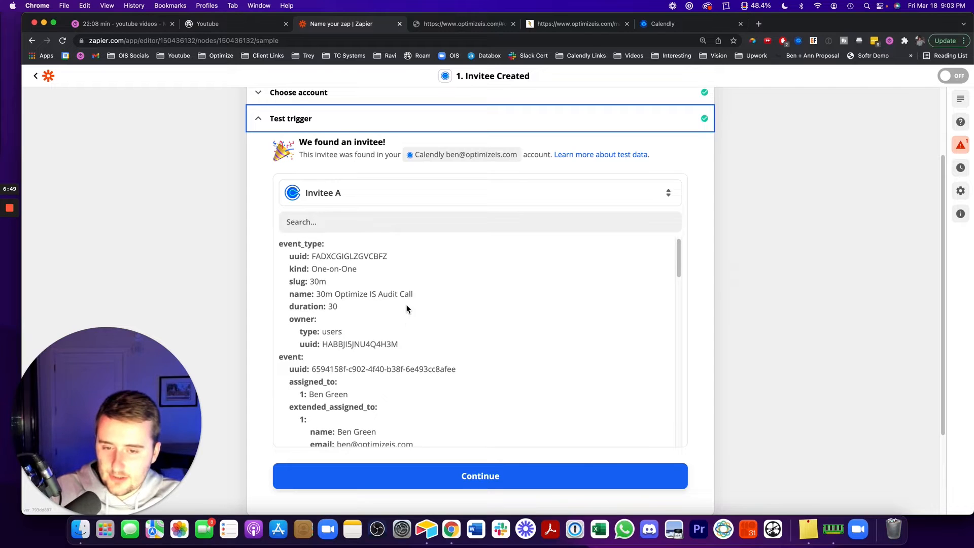
double_click(318, 282)
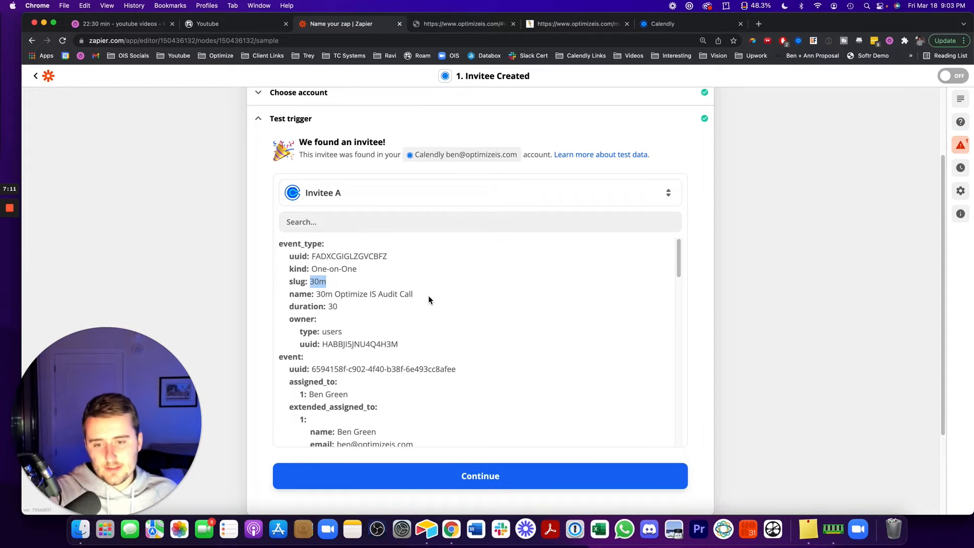
double_click(317, 281)
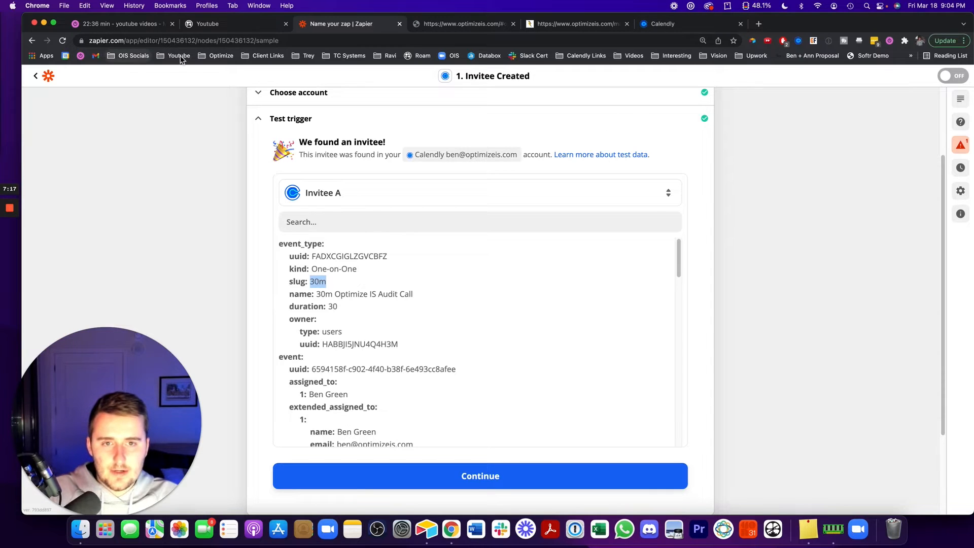
Open the 30m Optimize IS Home booking page in a new tab, examine the slug in its URL, and return to the Zap
click(593, 55)
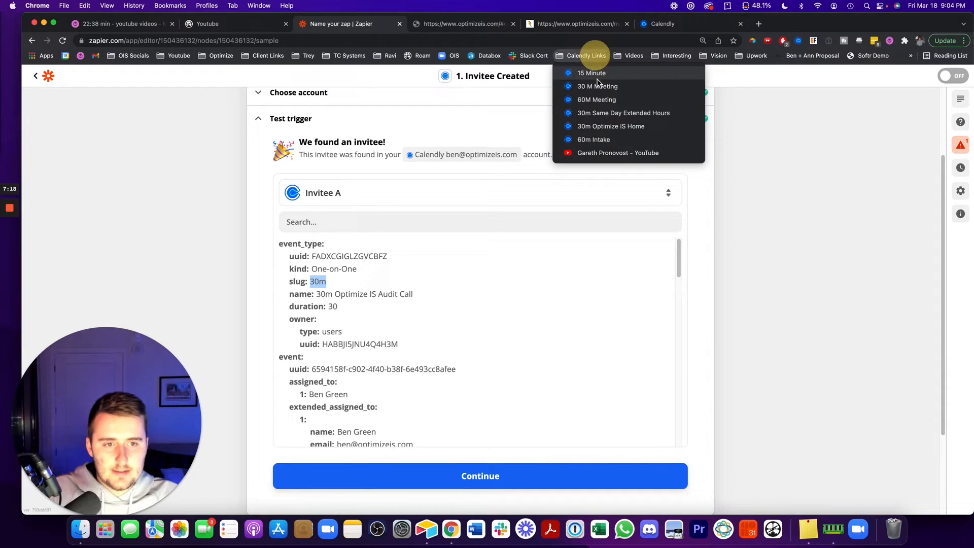
super+click(606, 127)
click(789, 23)
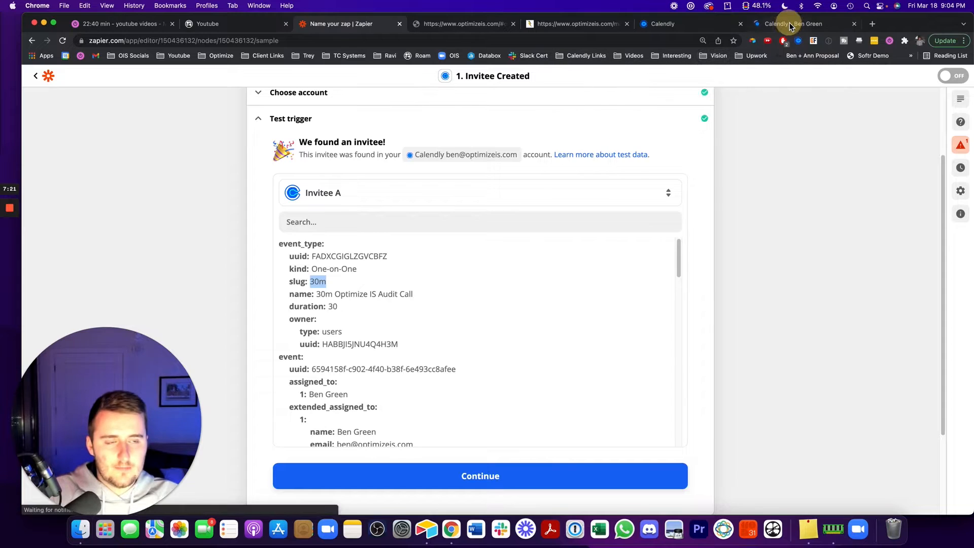
click(789, 23)
double_click(168, 44)
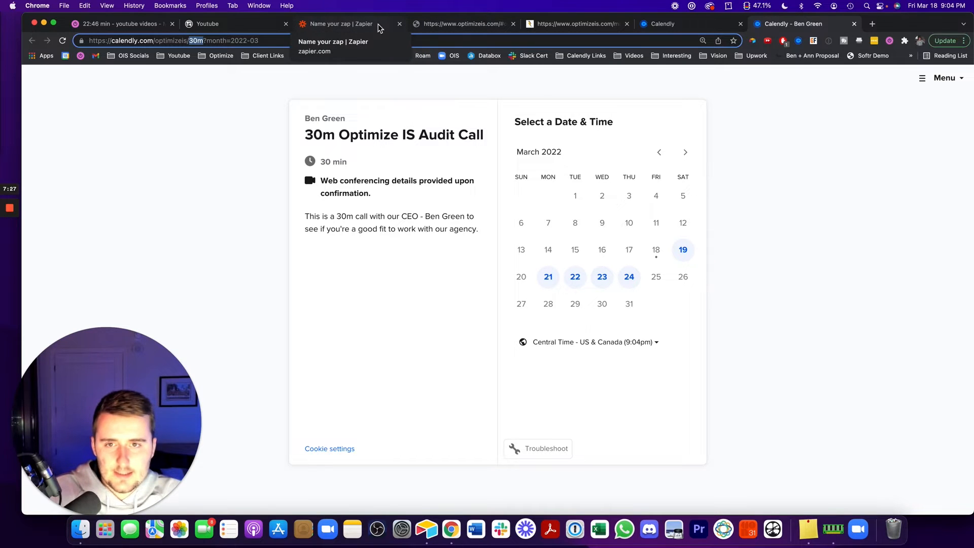
click(334, 25)
Go back to the filter step and set its condition field to the Calendly EventType Slug
click(380, 477)
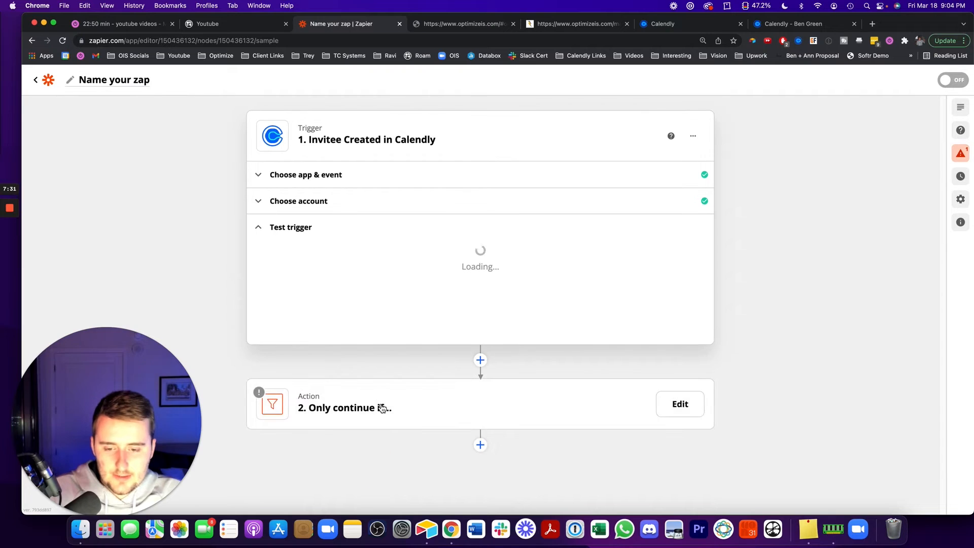
click(367, 339)
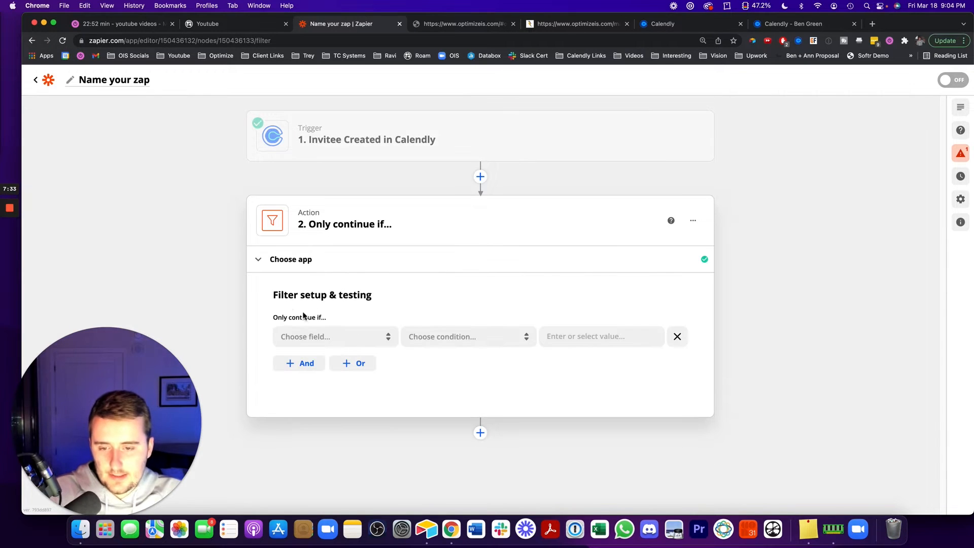
click(309, 336)
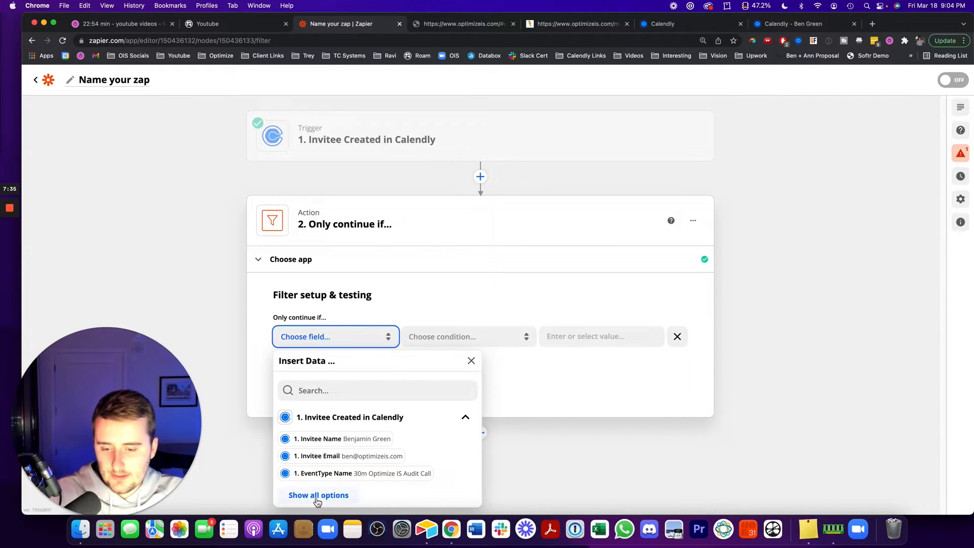
click(320, 494)
scroll(322, 393, down, 4)
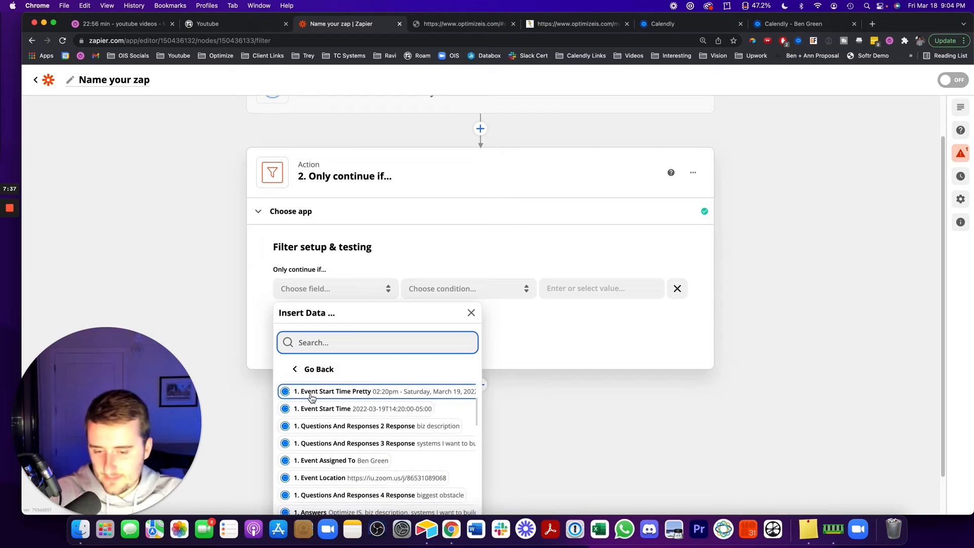
text(slug)
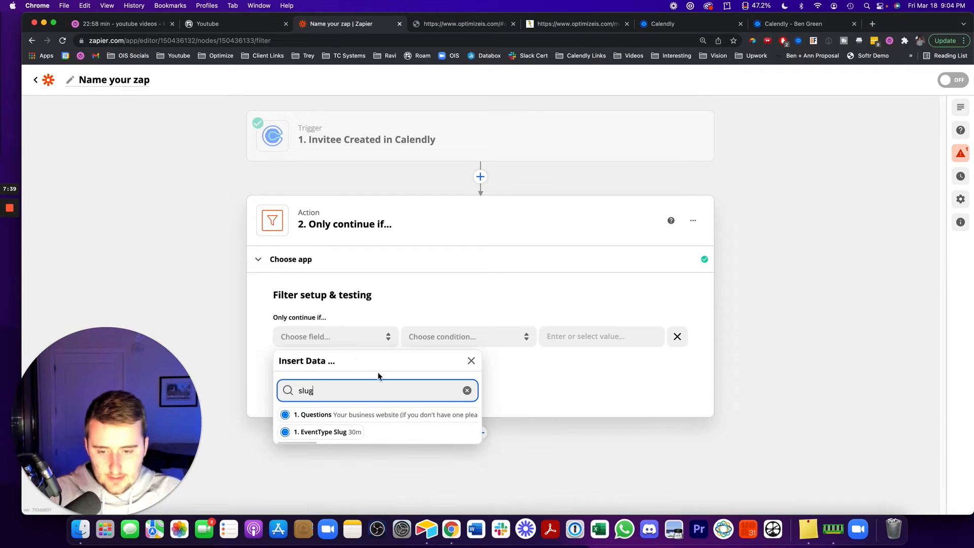
click(339, 429)
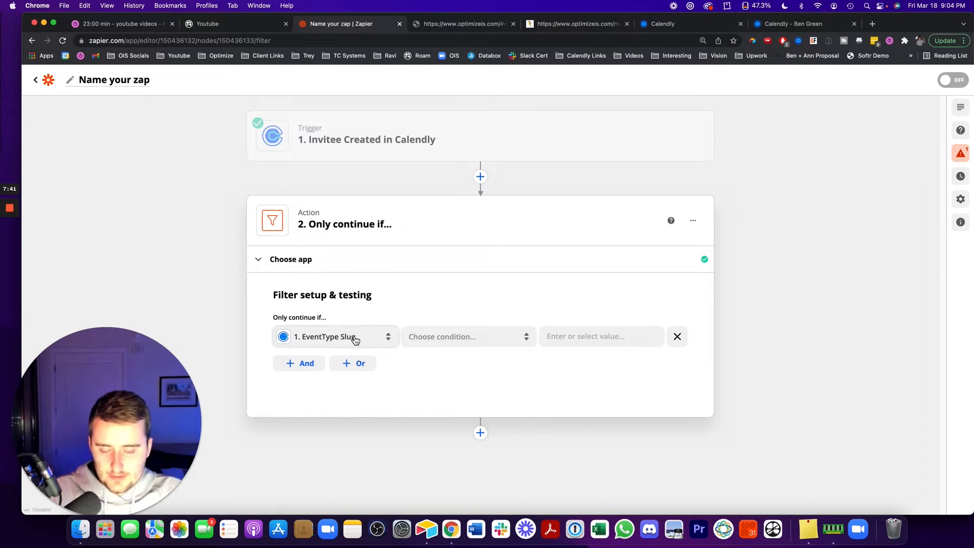
Set the filter to continue only if the slug exactly matches the text 30m
click(488, 337)
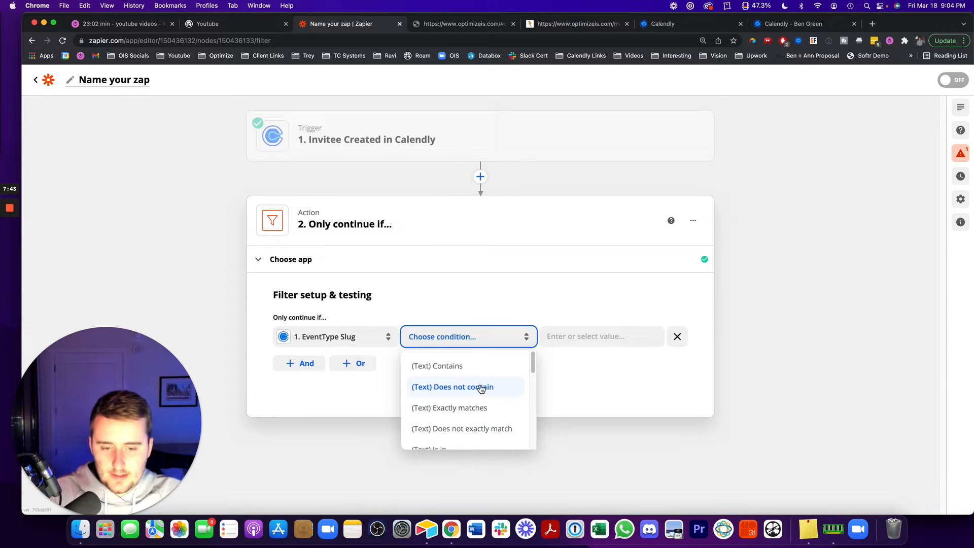
scroll(479, 388, down, 1)
click(477, 391)
click(608, 336)
text(30m)
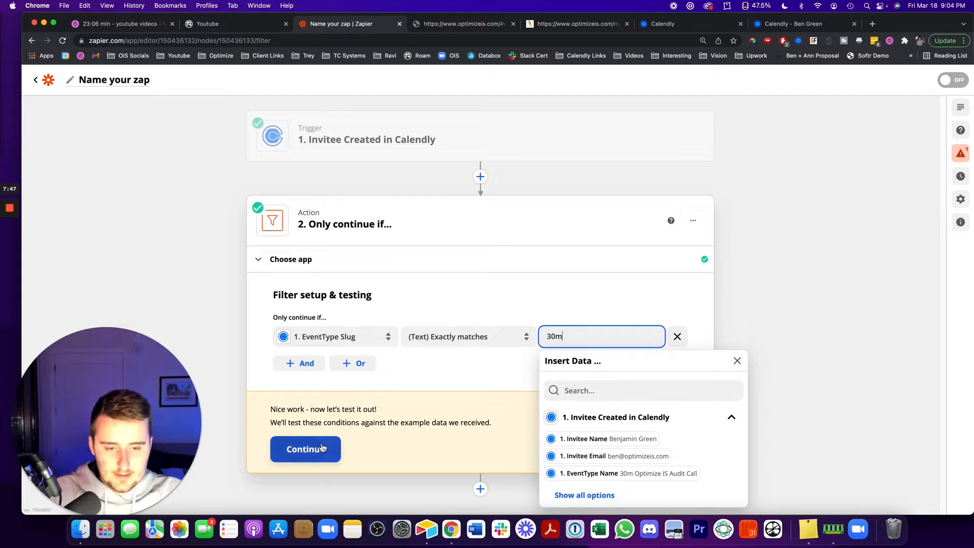
click(482, 381)
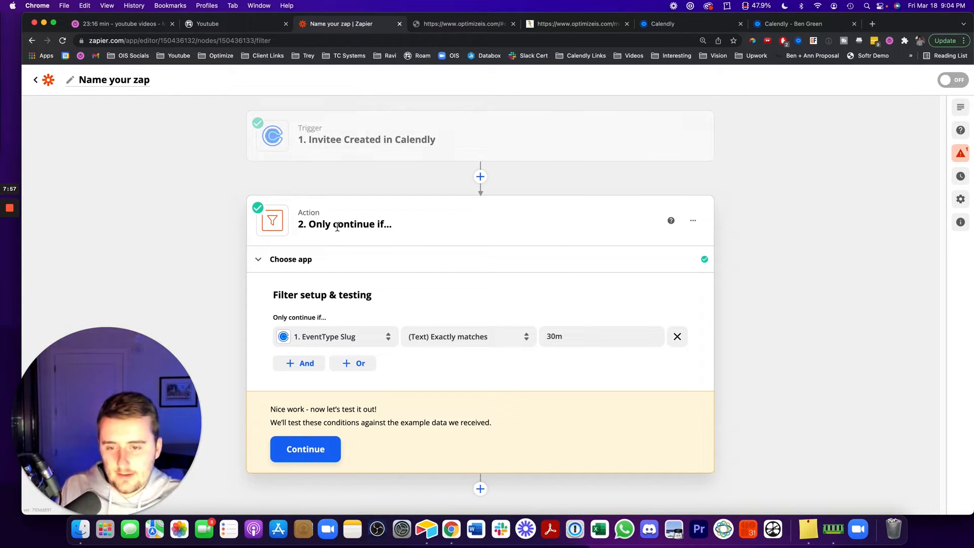
Test the filter against the sample data and close the filter step
click(314, 446)
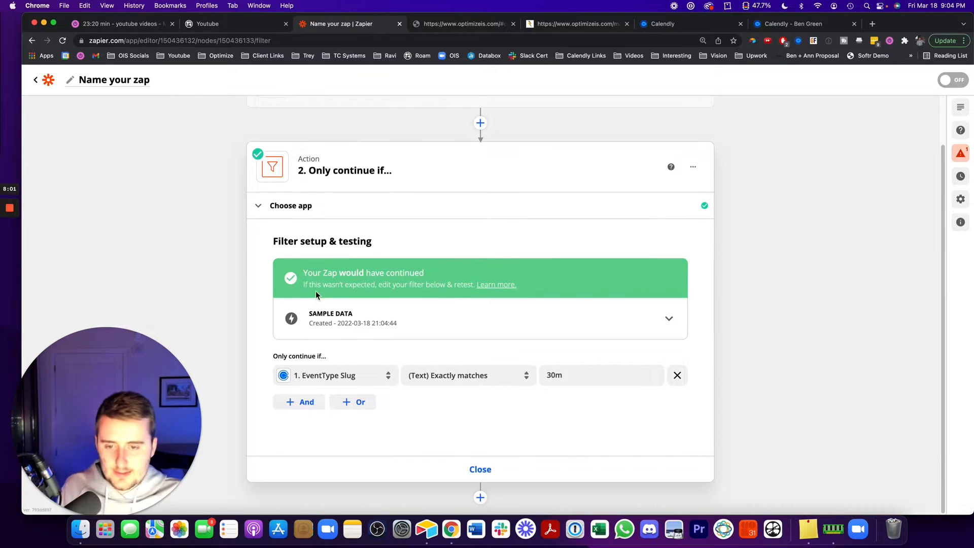
triple_click(325, 274)
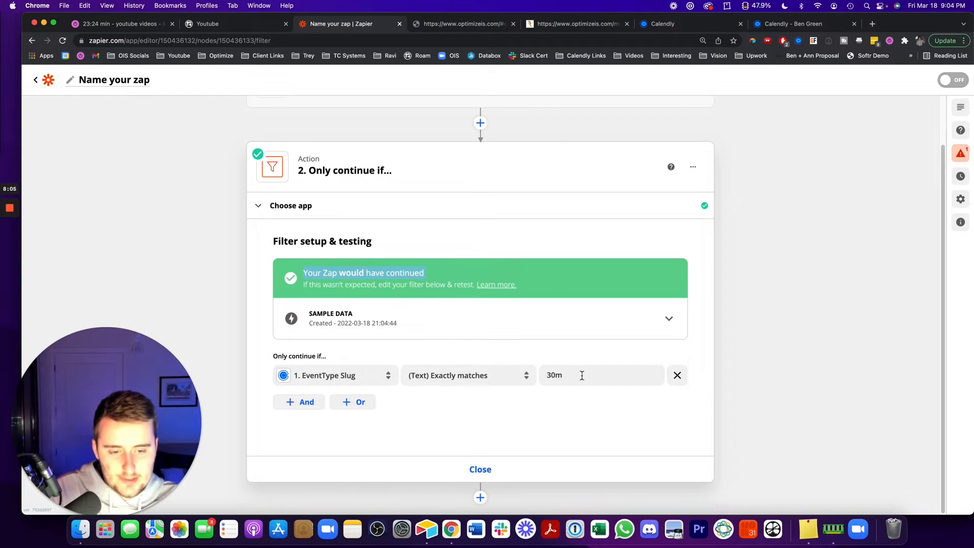
click(482, 469)
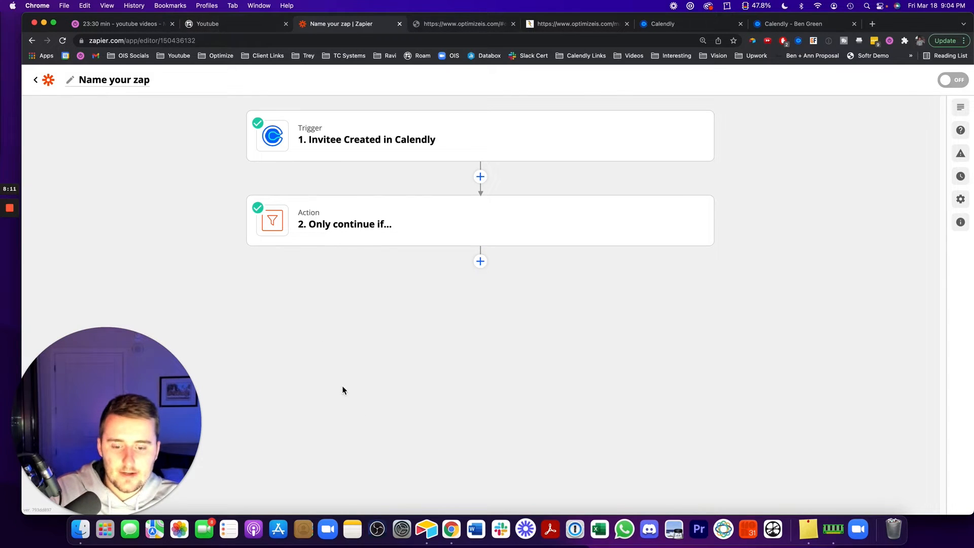
Switch to Airtable, view the Opportunities table of the Sales CRM X Calendly base, and return to the Zap
click(426, 529)
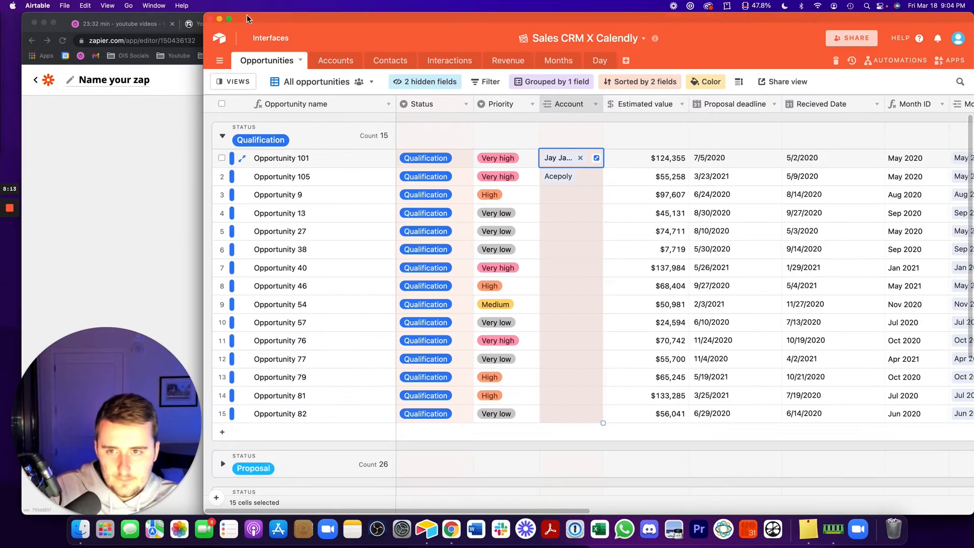
drag(203, 29, 115, 30)
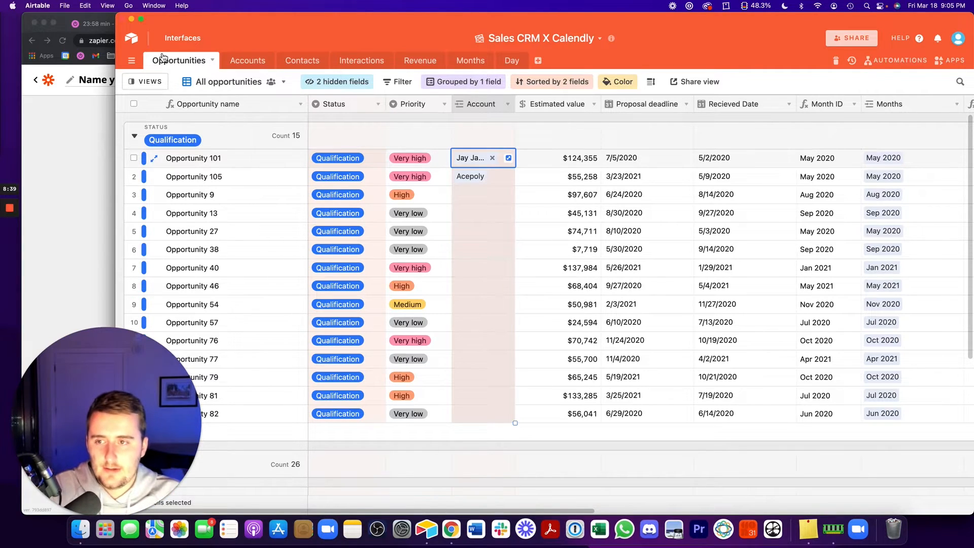
click(81, 133)
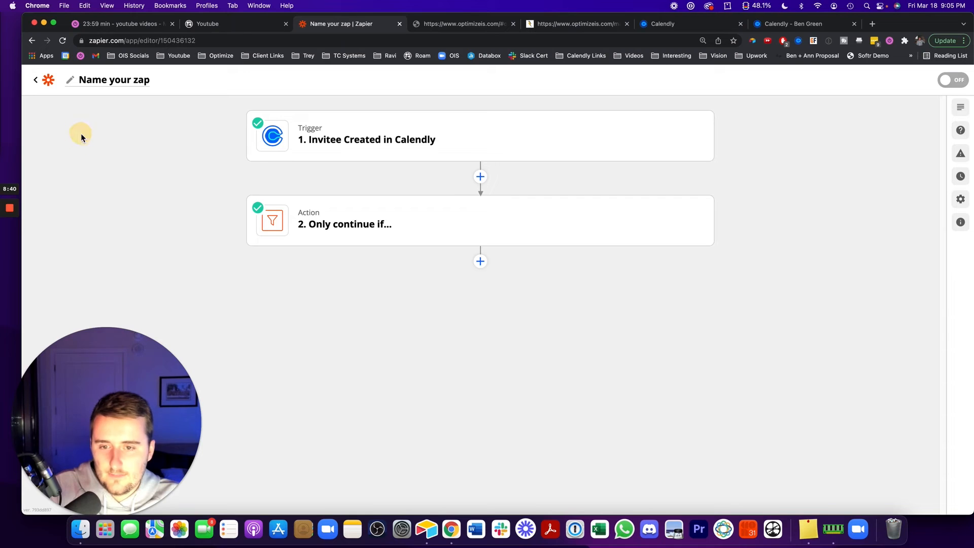
Add an Airtable action after the filter step and set its event to Find Record
click(485, 263)
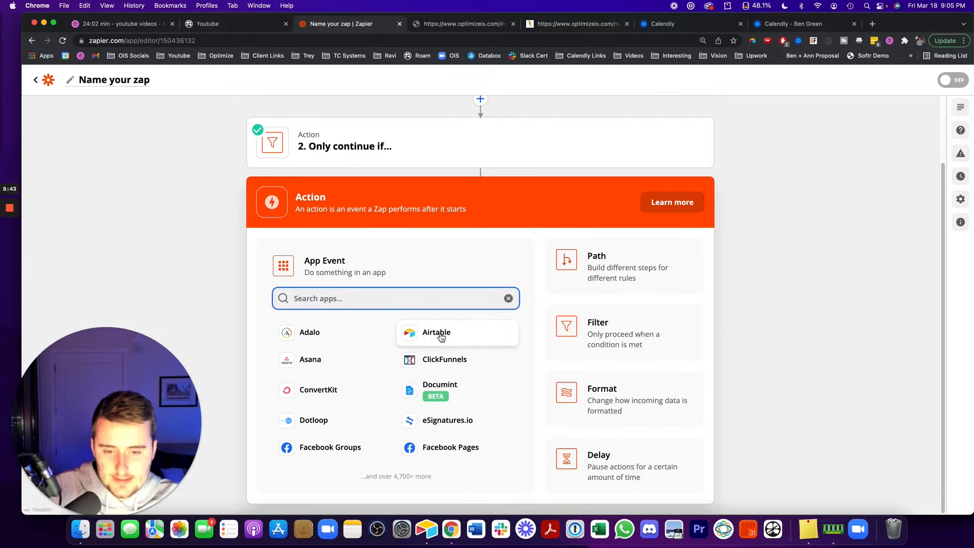
click(441, 337)
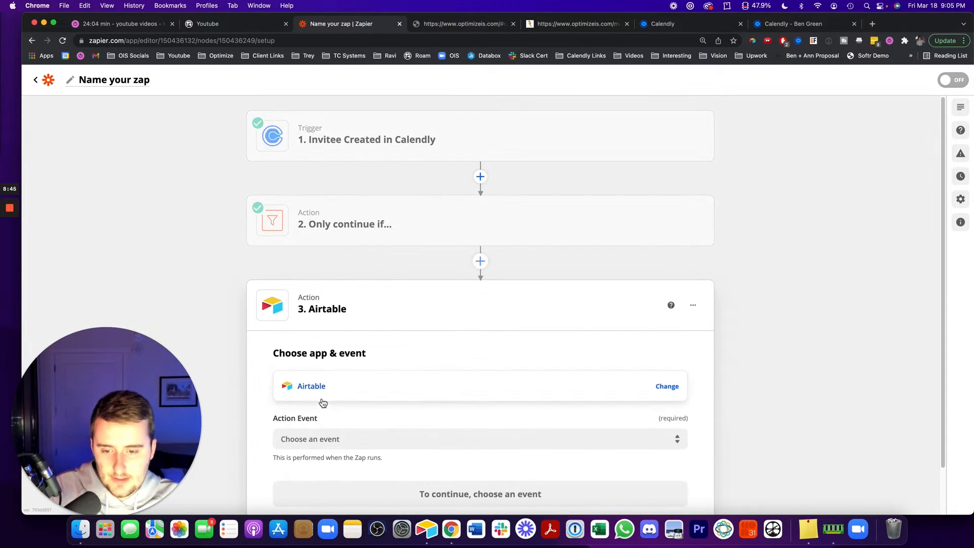
click(332, 397)
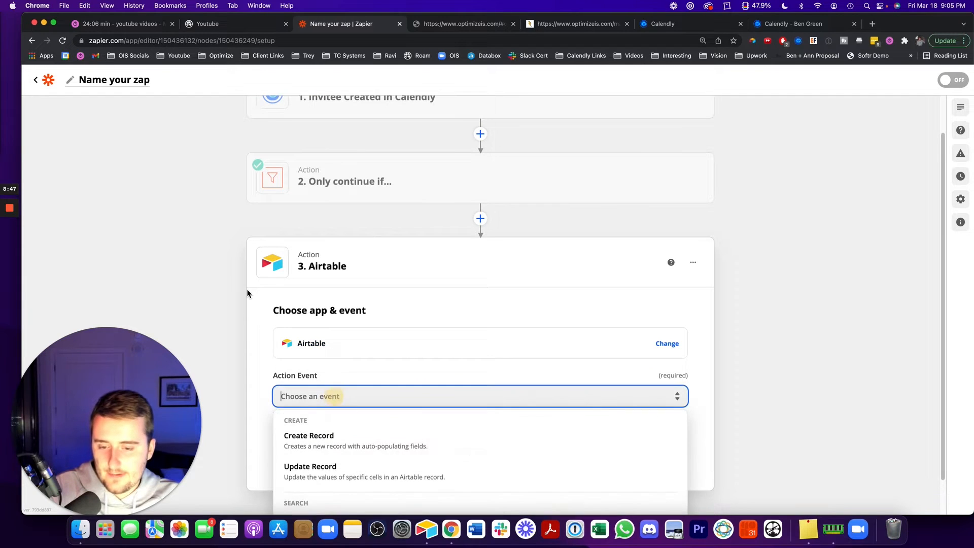
scroll(247, 293, down, 2)
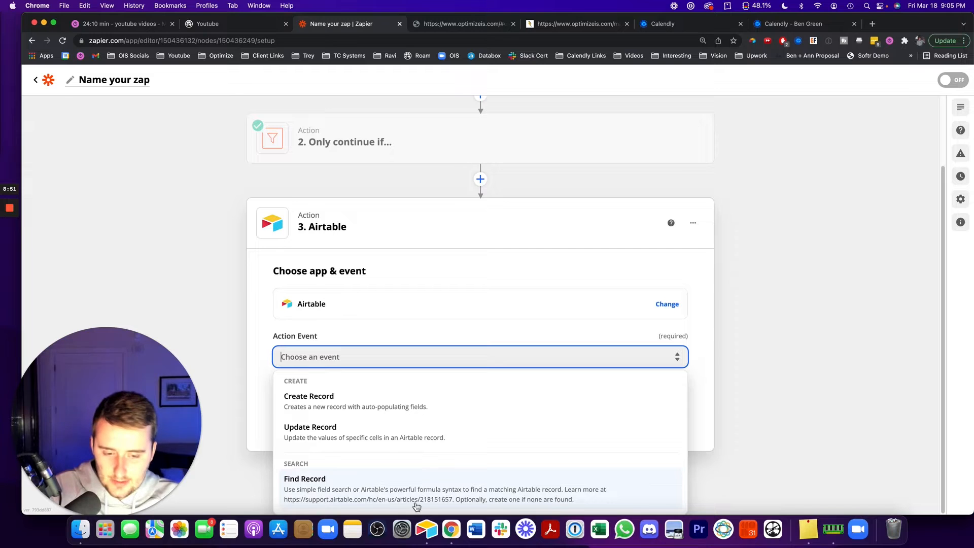
click(536, 495)
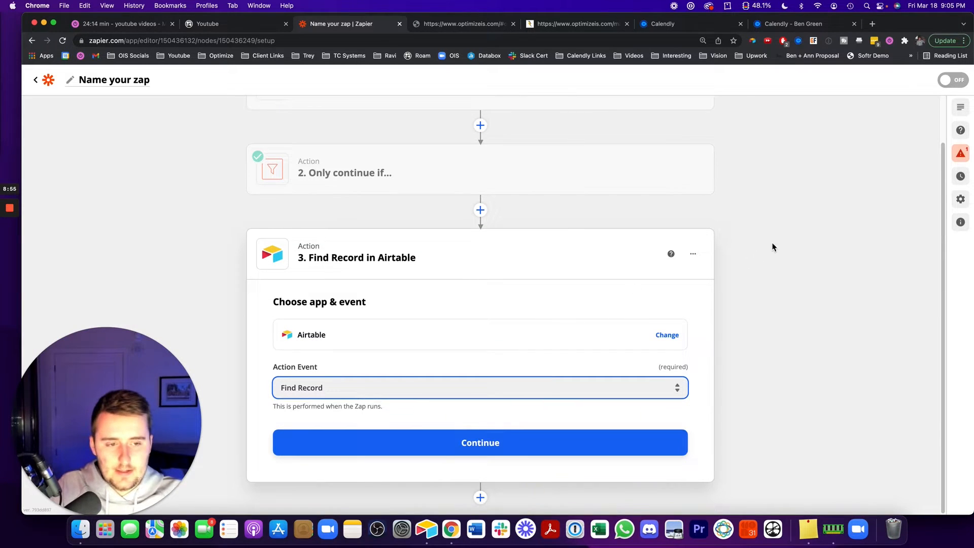
Rename the Airtable action step as New Company Creation
click(694, 253)
click(659, 275)
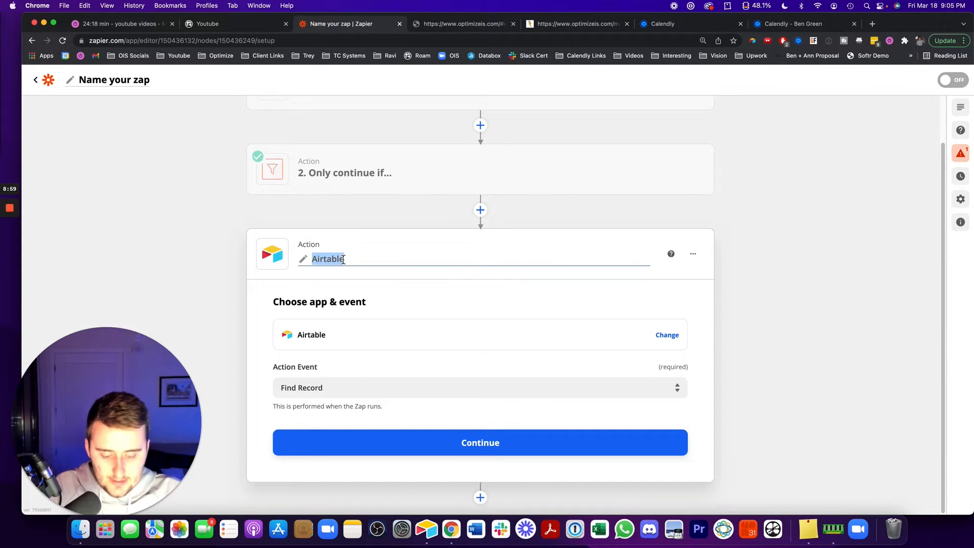
text(New Contact)
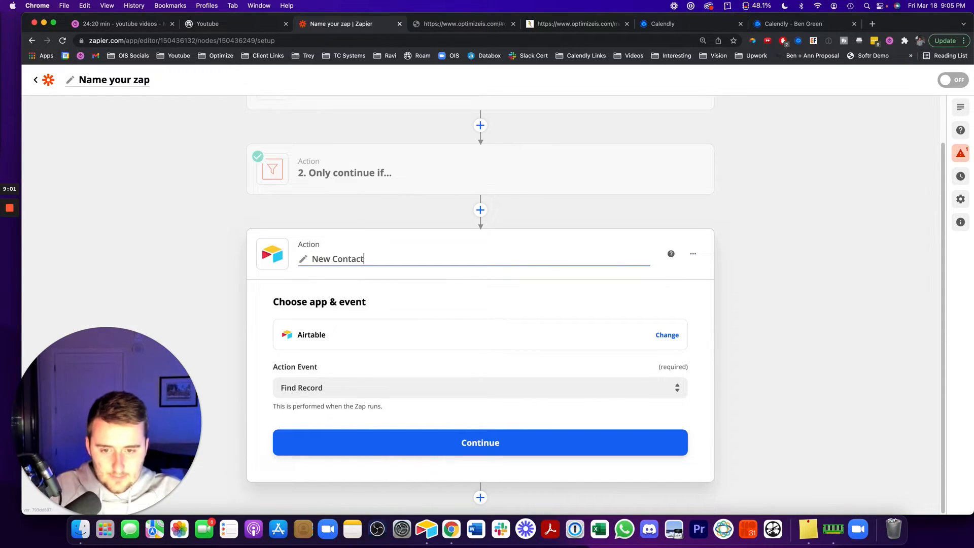
text( Creation)
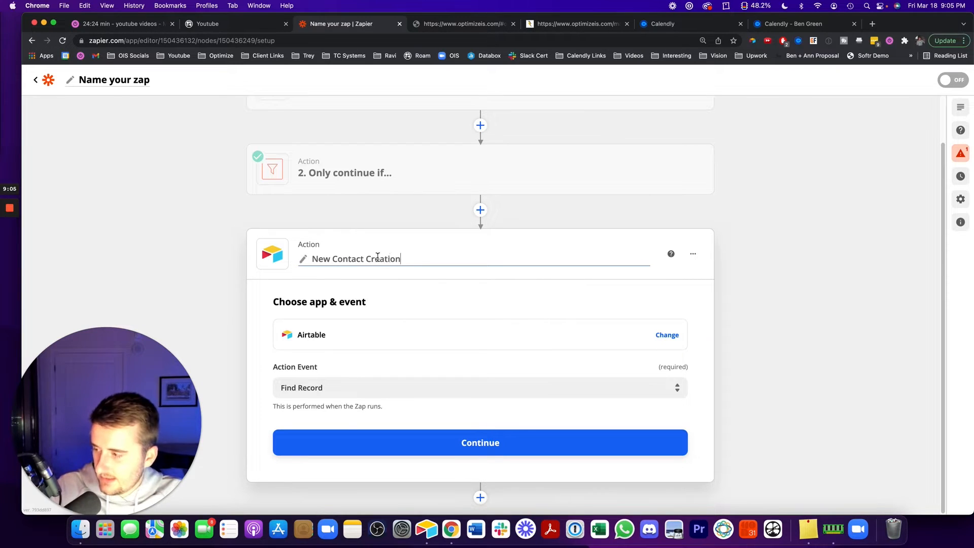
double_click(358, 260)
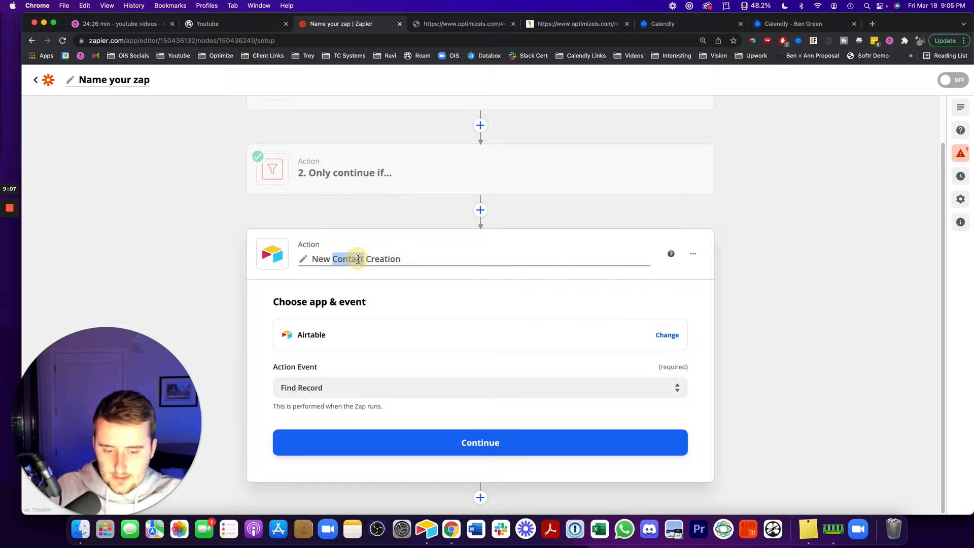
text(Company)
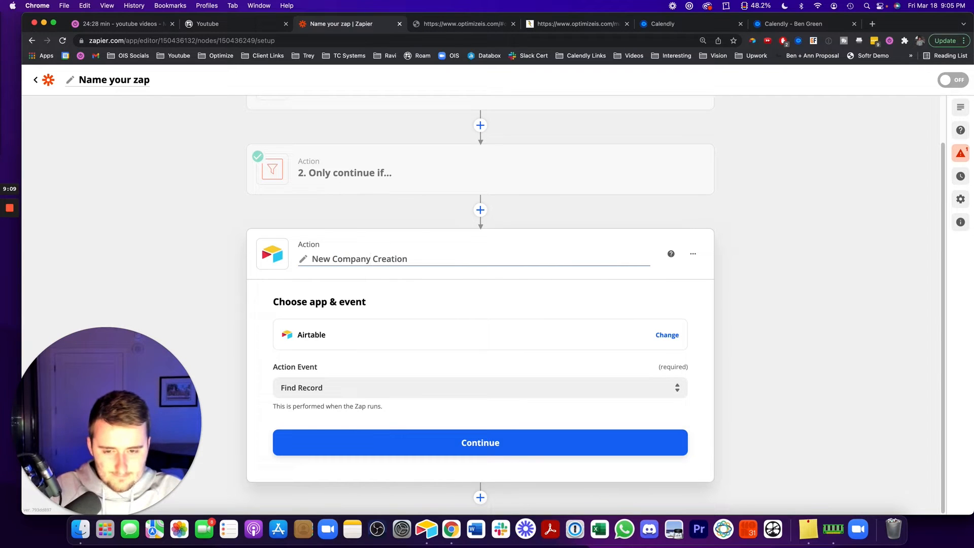
click(310, 387)
click(230, 349)
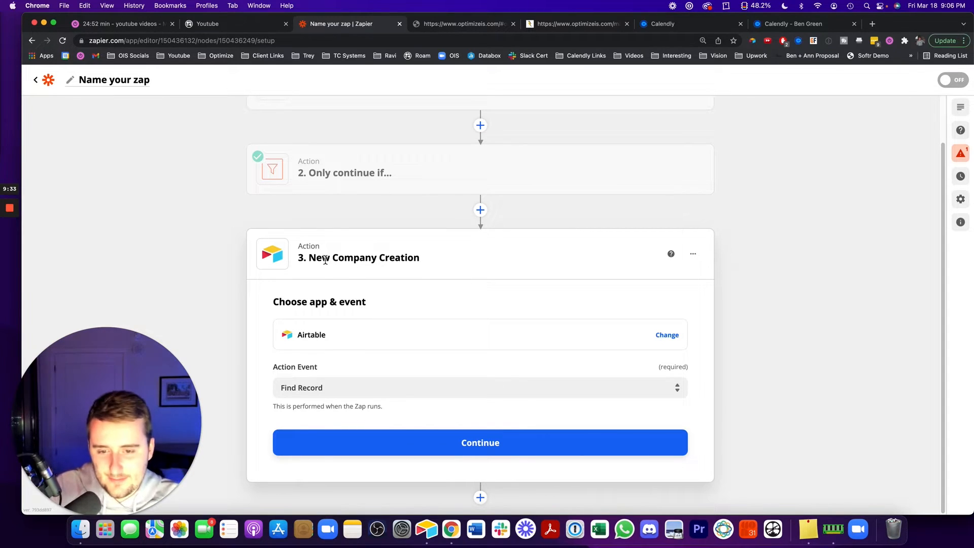
Continue to the account setup and connect the action to the Optimize IS Airtable account
click(343, 447)
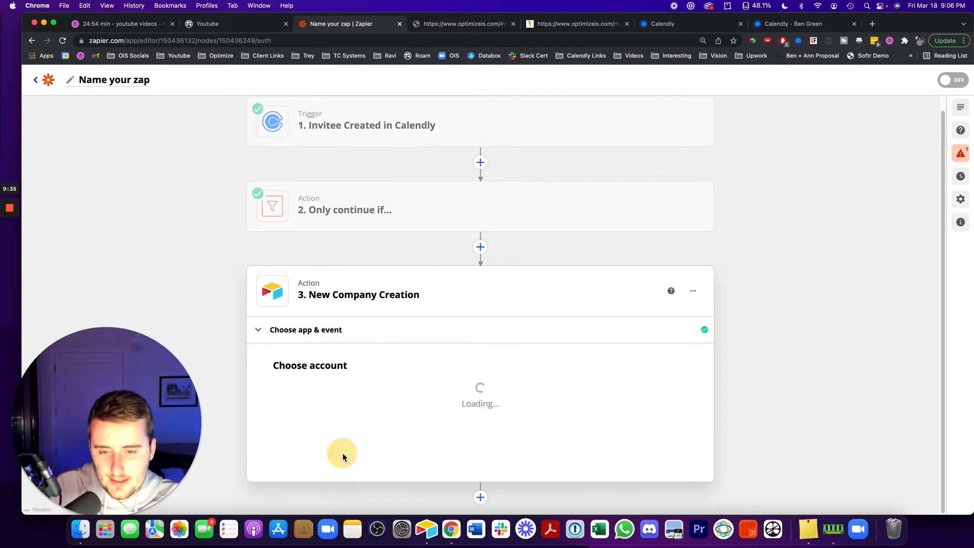
click(389, 406)
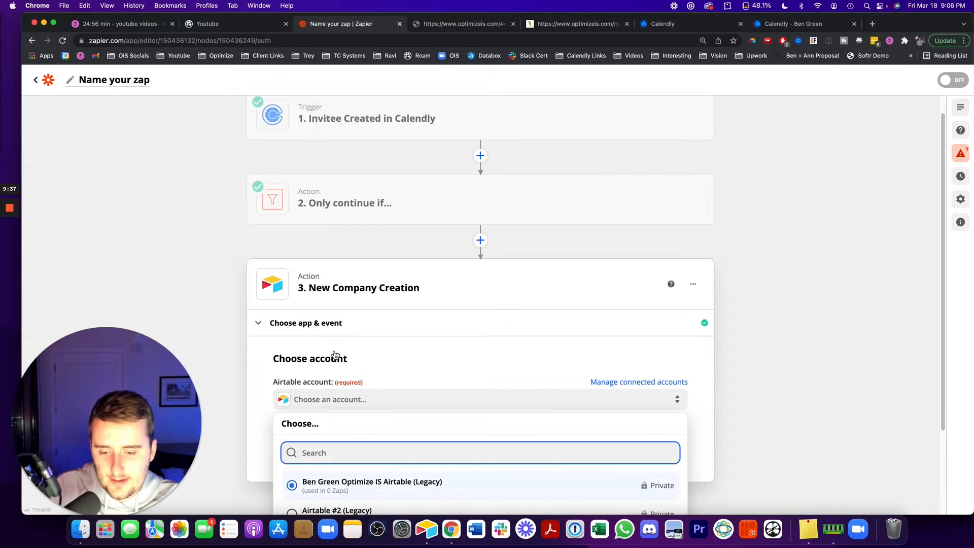
scroll(335, 365, down, 3)
click(334, 451)
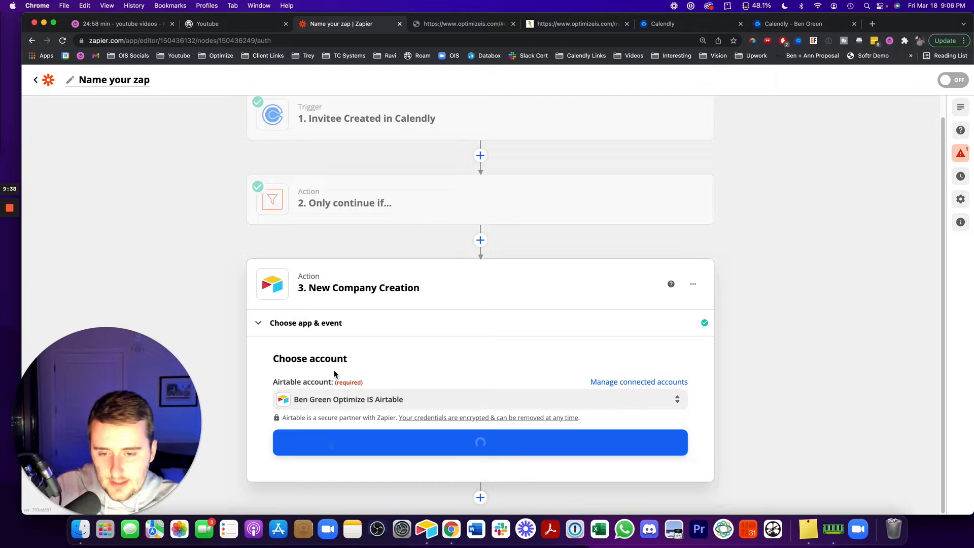
click(335, 446)
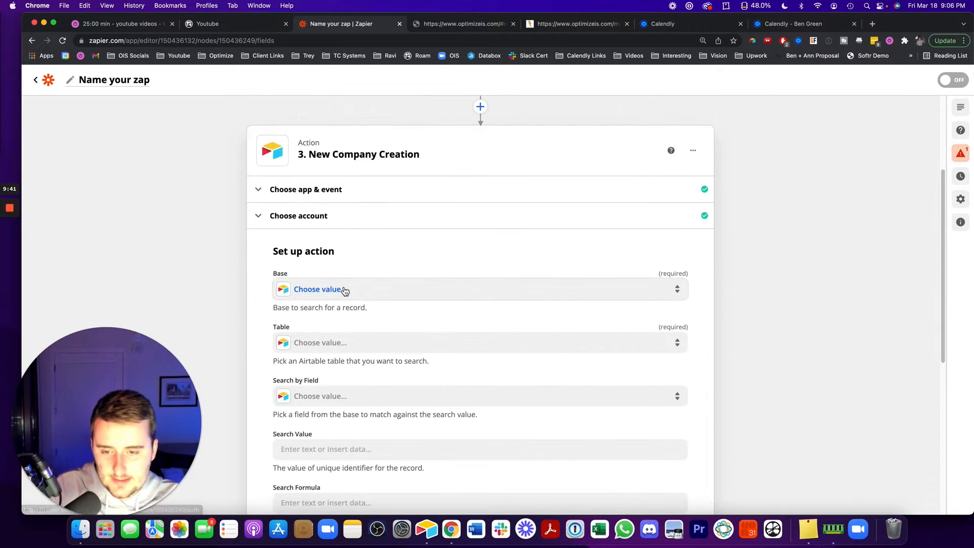
click(344, 290)
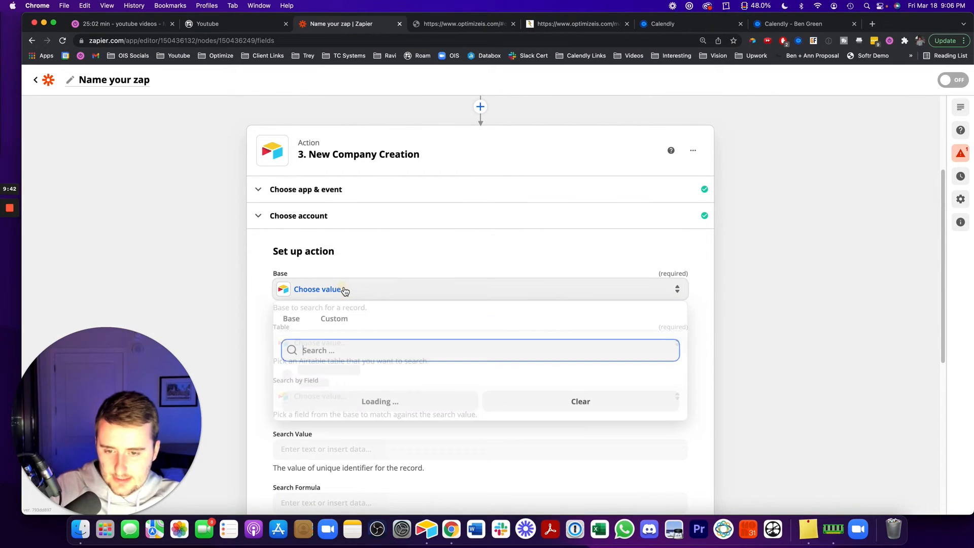
click(112, 226)
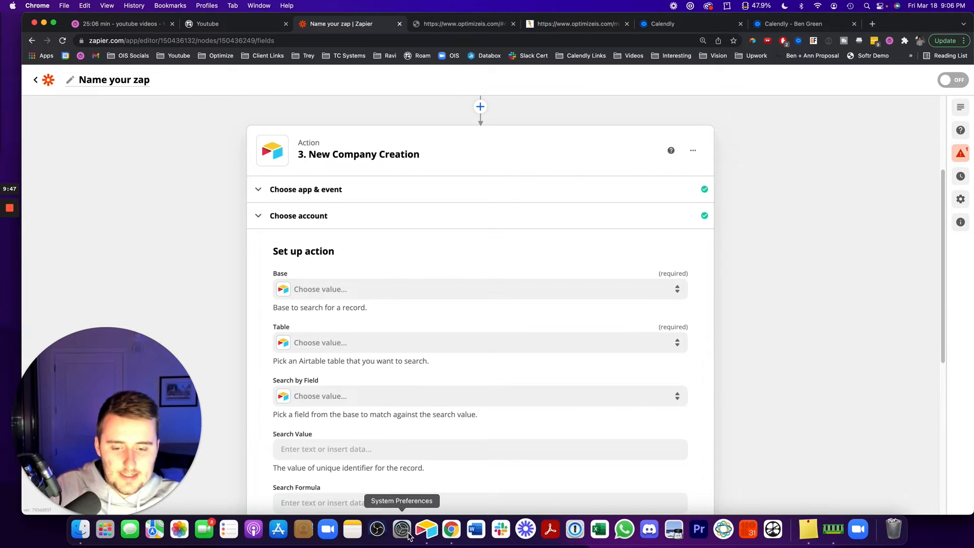
click(426, 529)
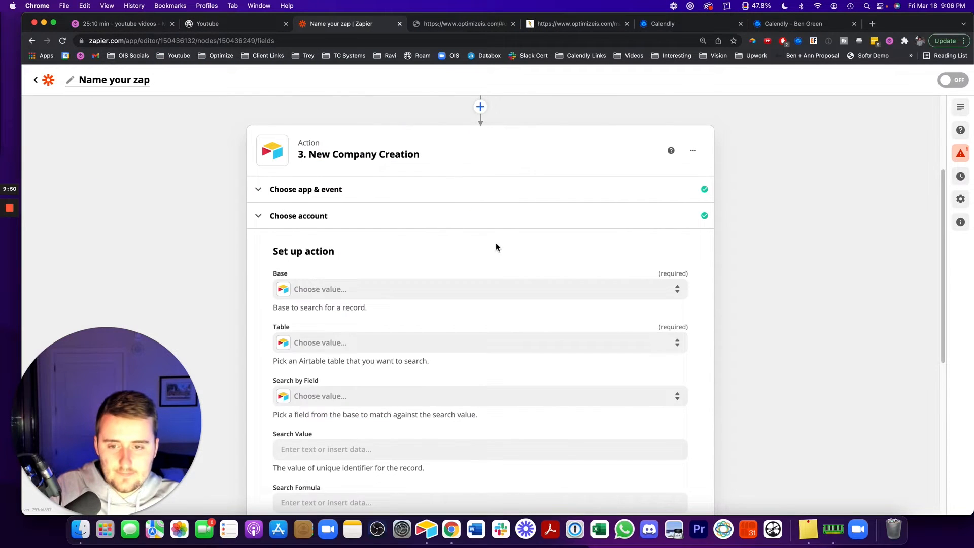
Search the bases for calendly and set the action's base to Sales CRM X Calendly
scroll(398, 253, down, 2)
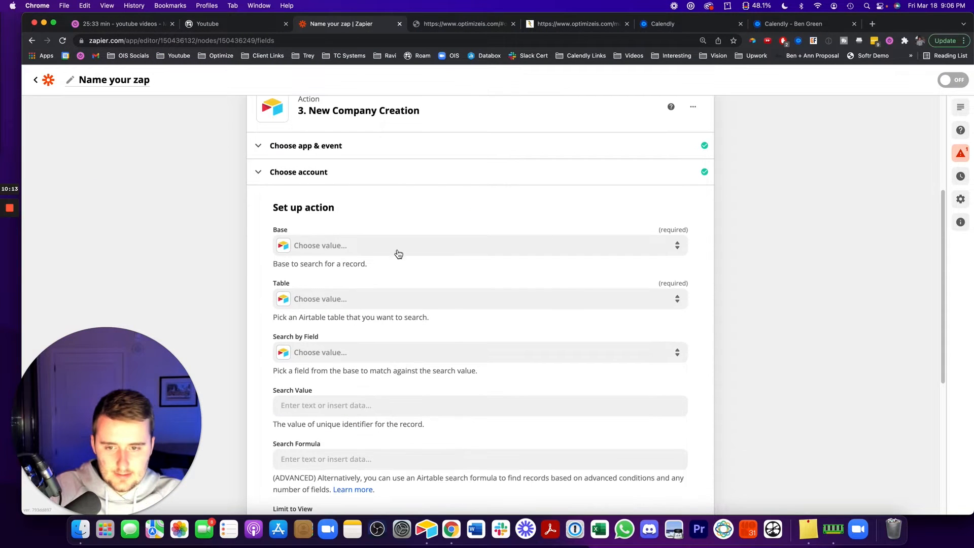
click(377, 245)
text(cale)
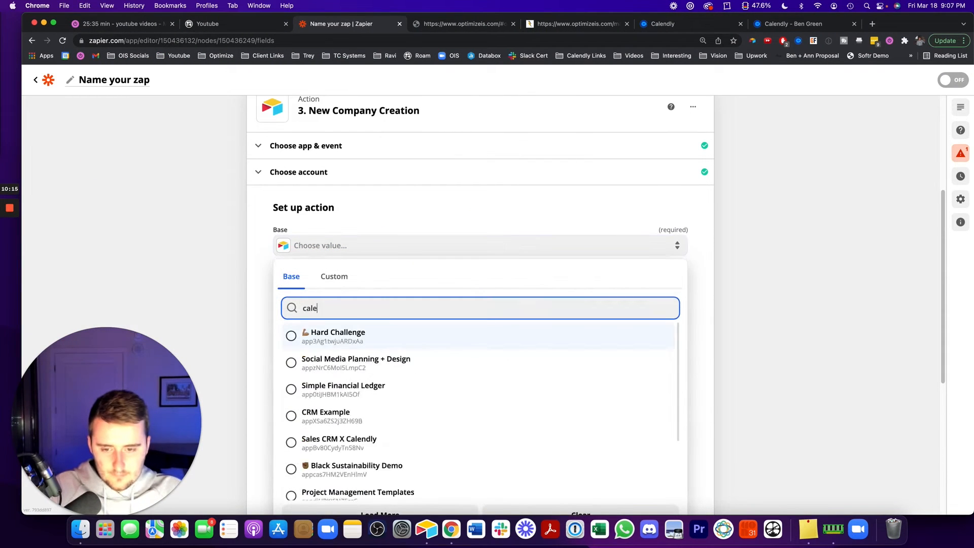
text(ndly)
click(406, 342)
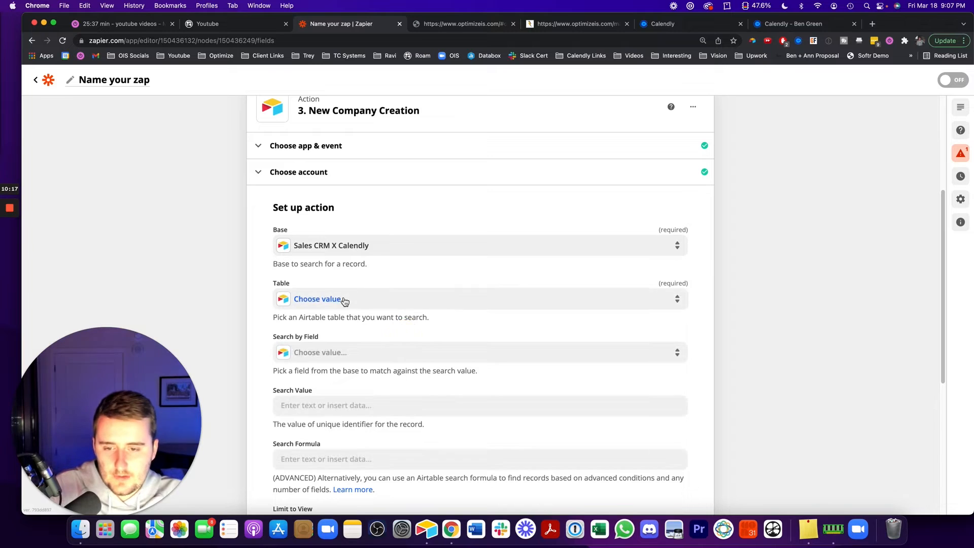
Set the table to Accounts and the search field to Name
click(339, 300)
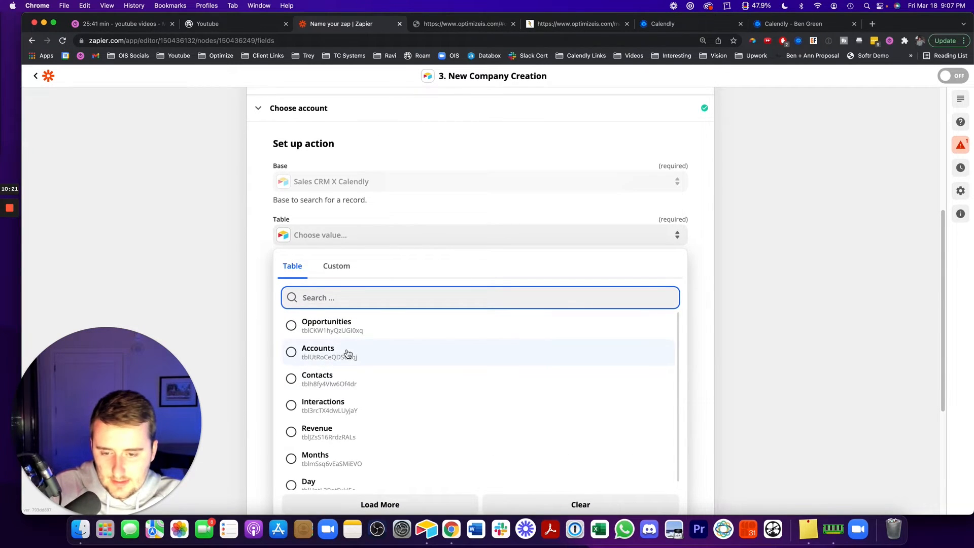
click(346, 352)
click(337, 290)
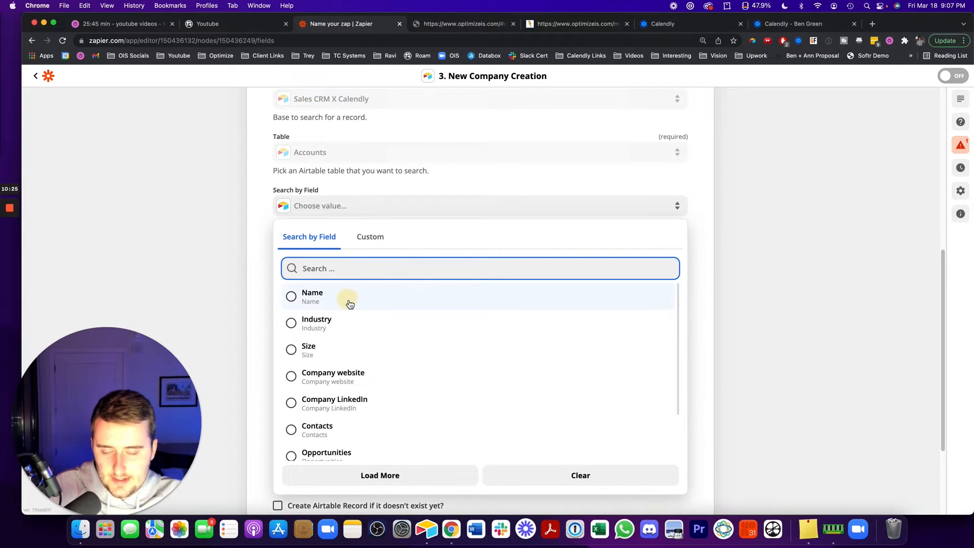
click(348, 300)
Set the search value to the Calendly trigger's Questions And Responses 1 Response
click(318, 256)
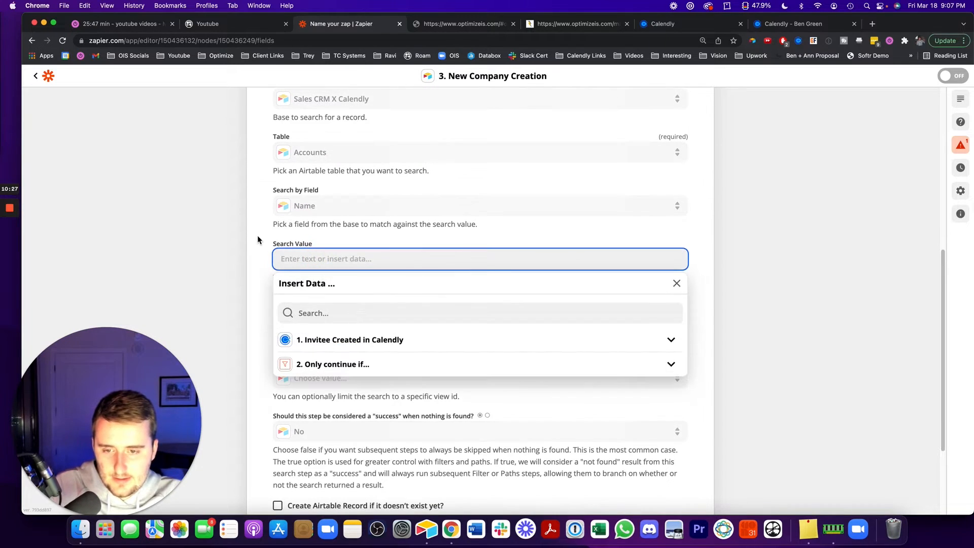
click(347, 339)
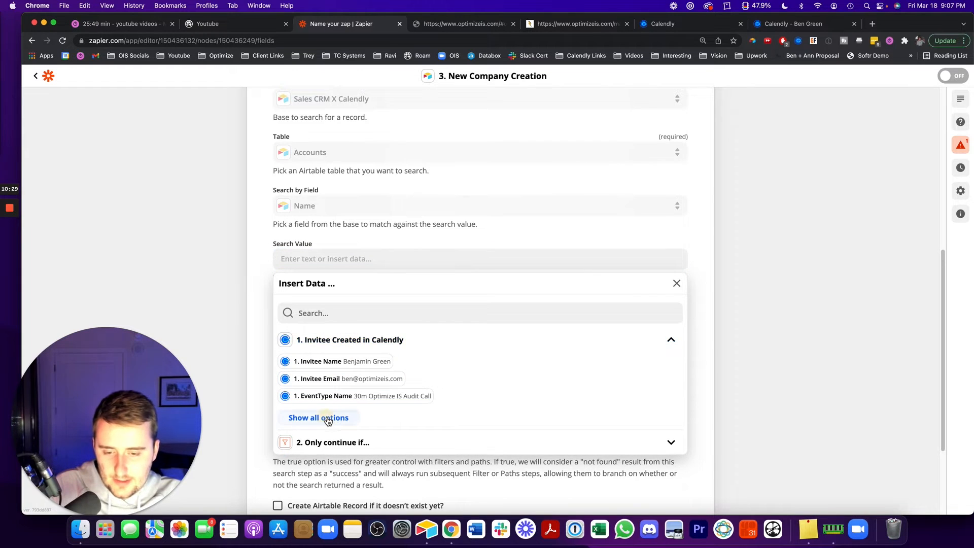
click(325, 418)
scroll(283, 354, down, 2)
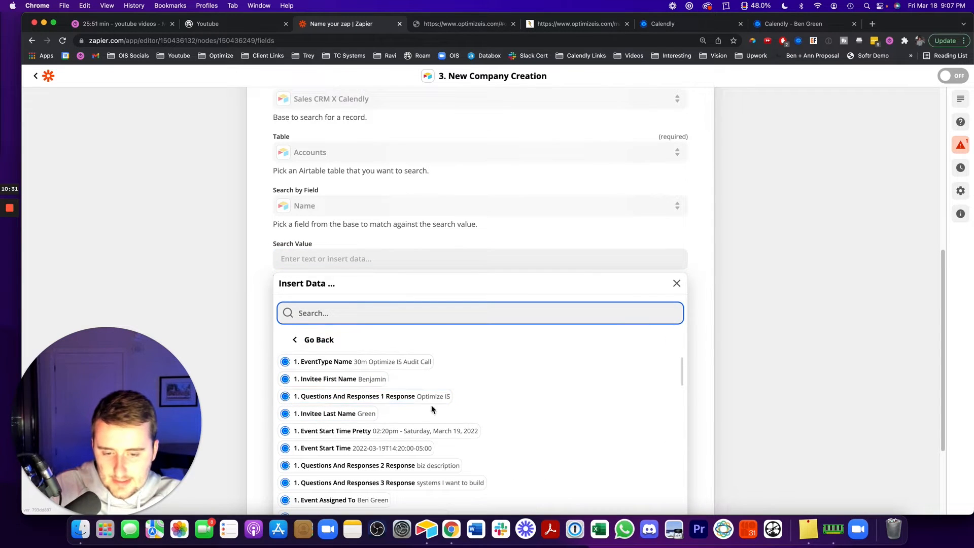
click(443, 400)
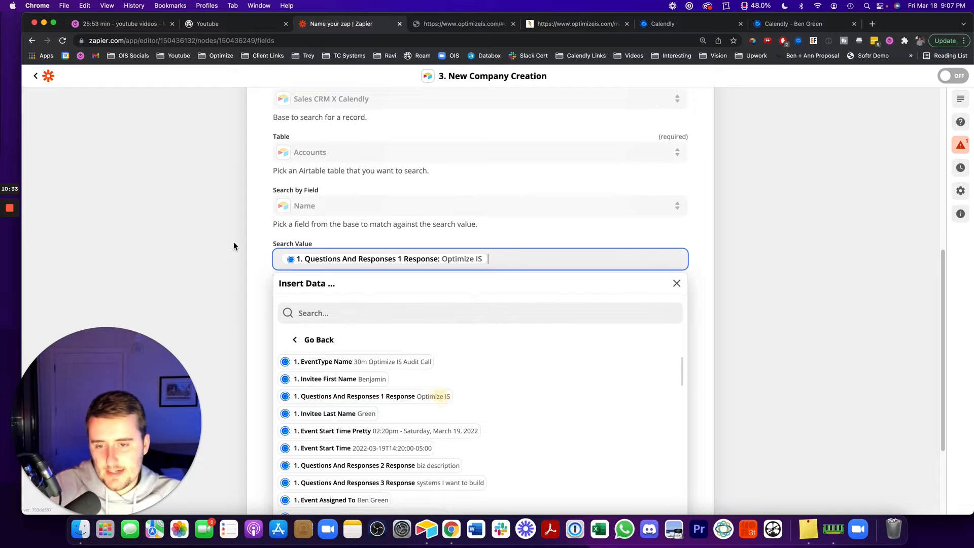
click(208, 213)
Enable creating the Airtable record if it doesn't exist yet, and remove the unused extra fields from the action
scroll(208, 216, down, 2)
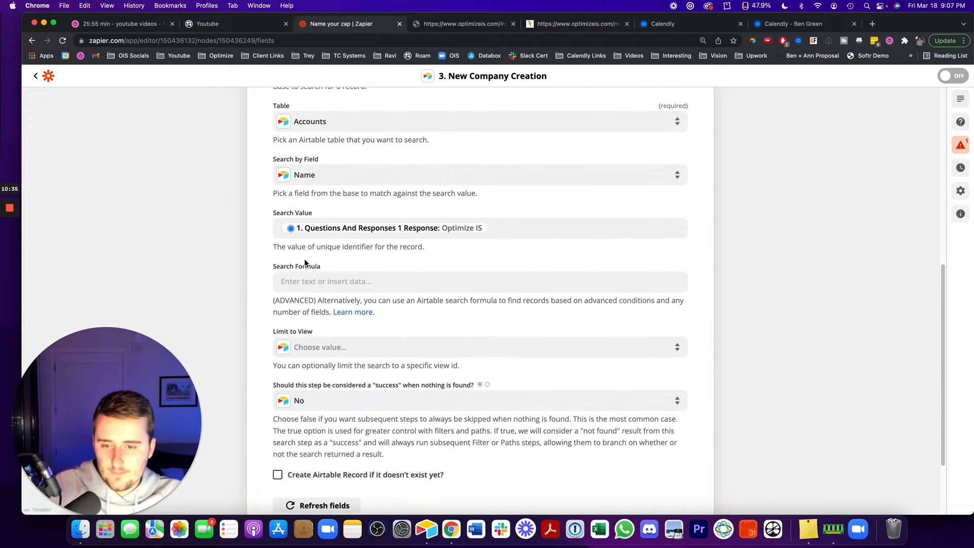
scroll(329, 270, down, 1)
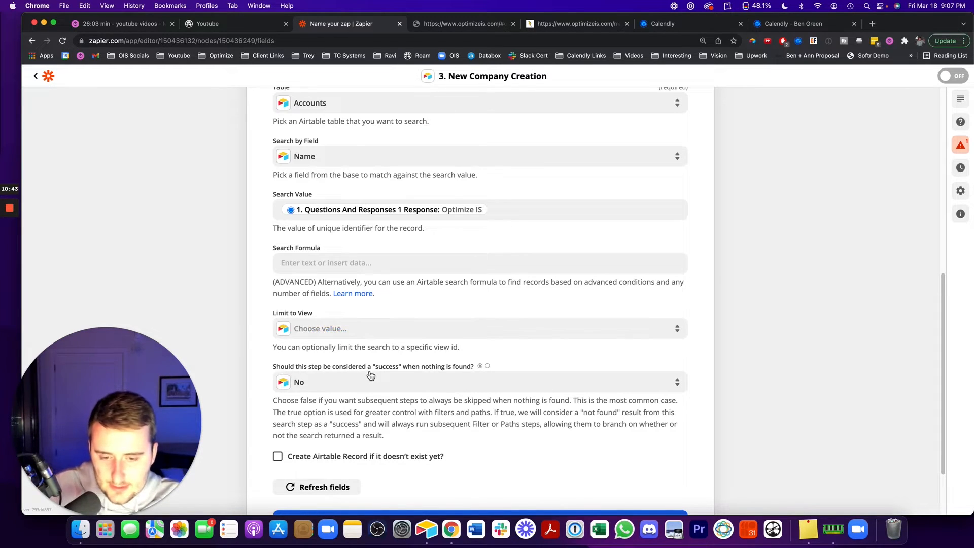
click(278, 458)
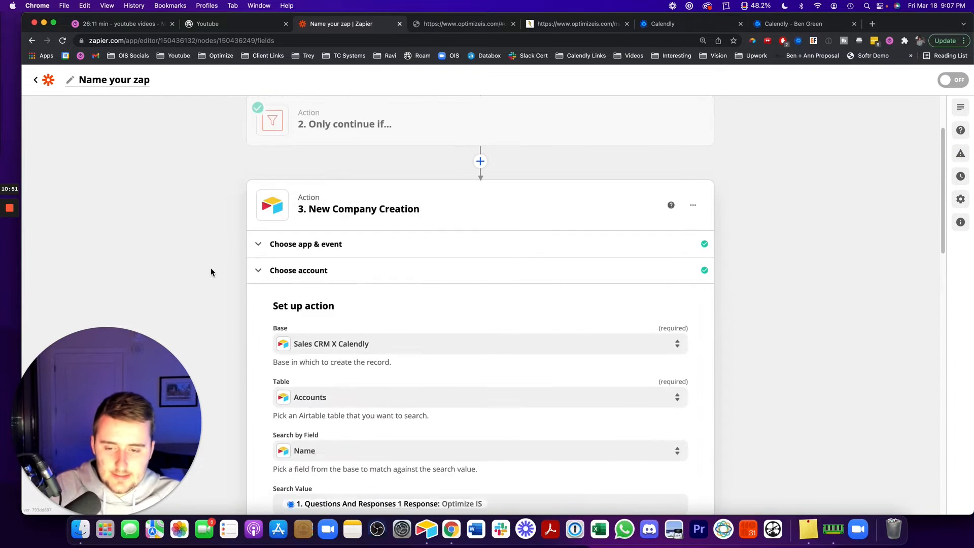
scroll(211, 269, down, 17)
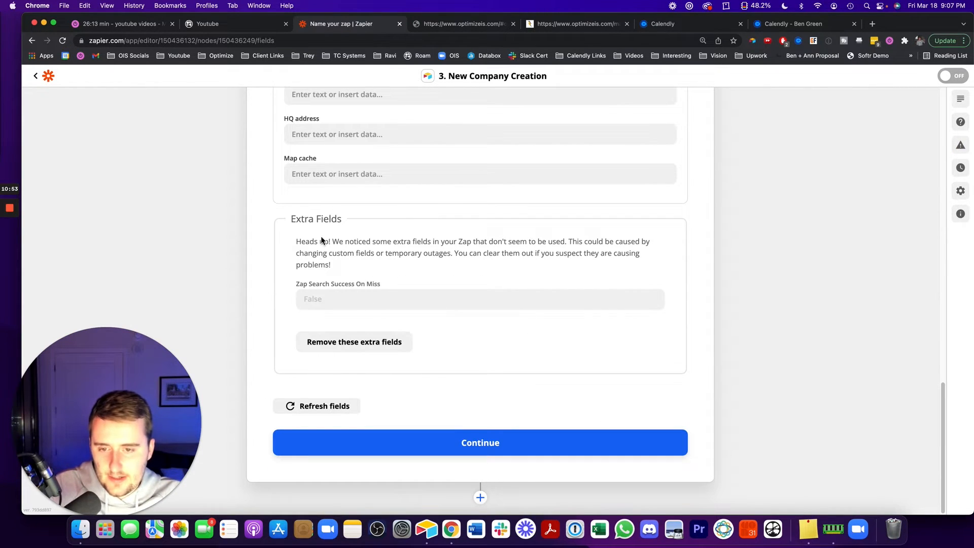
click(350, 343)
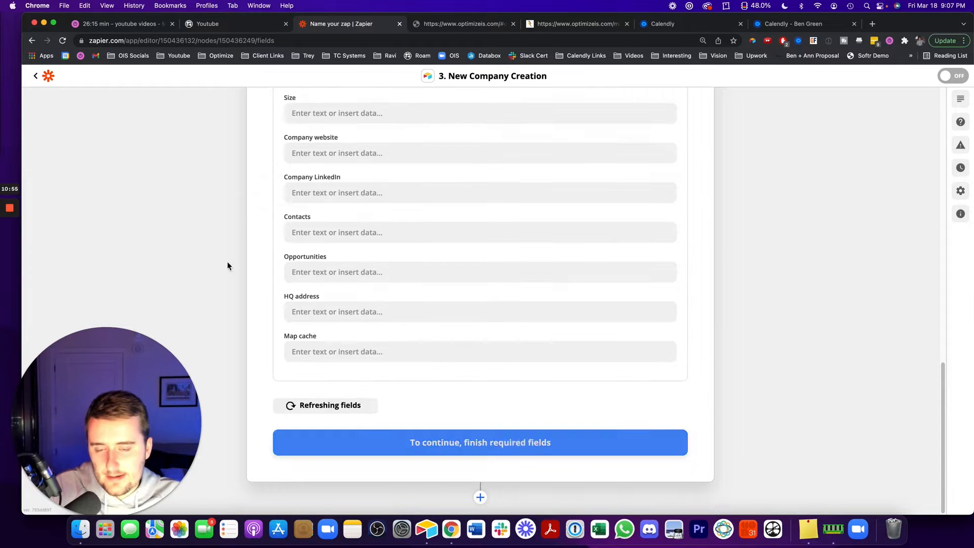
Switch to Airtable and open the Accounts table of Sales CRM X Calendly to check its Name field
scroll(217, 258, up, 2)
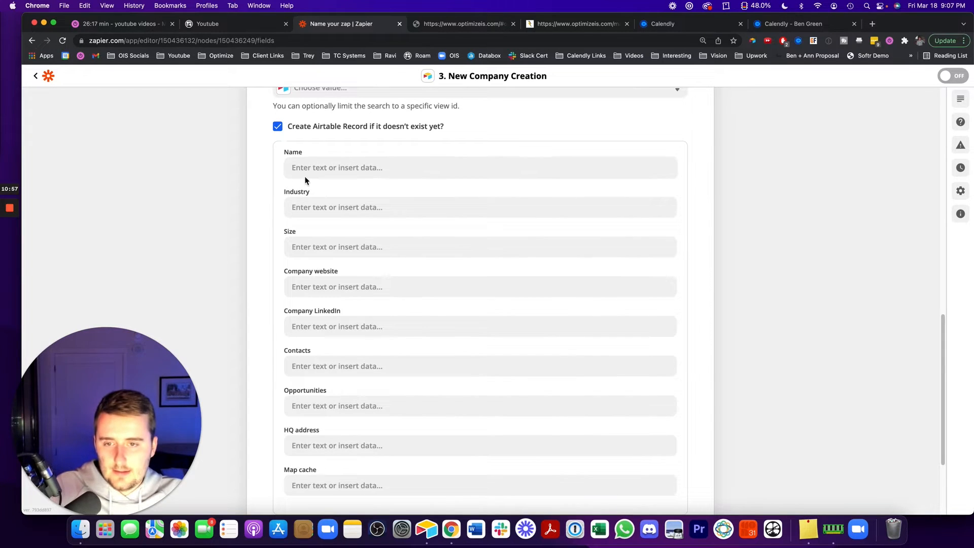
click(309, 169)
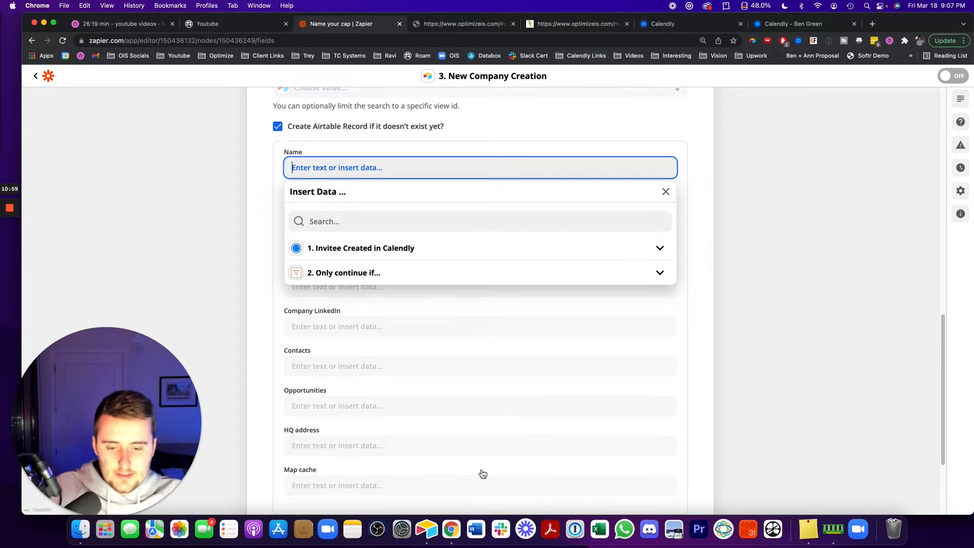
click(426, 529)
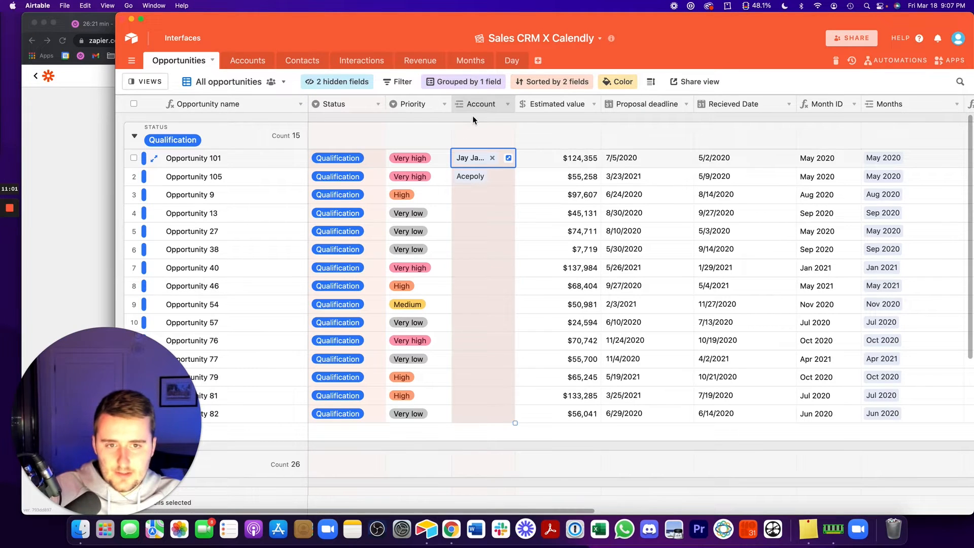
click(247, 61)
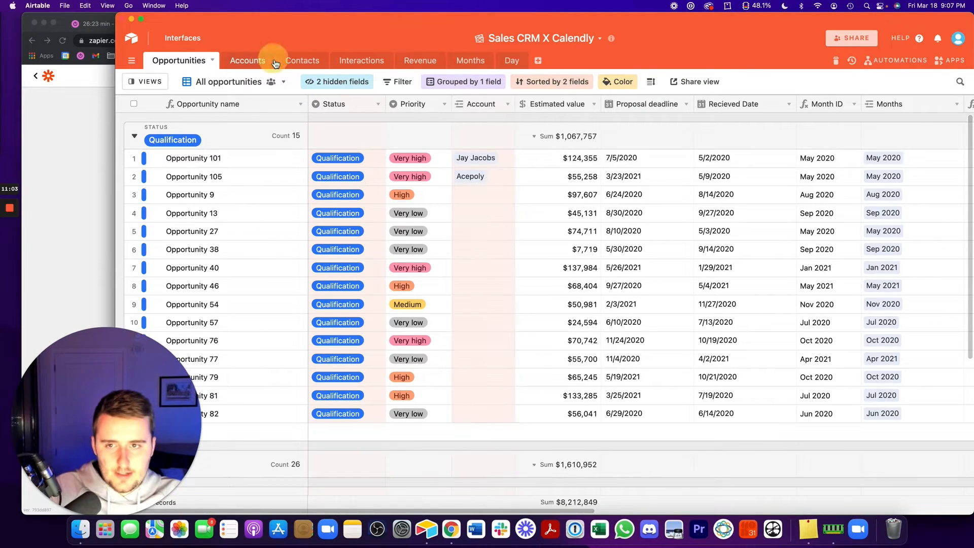
click(197, 101)
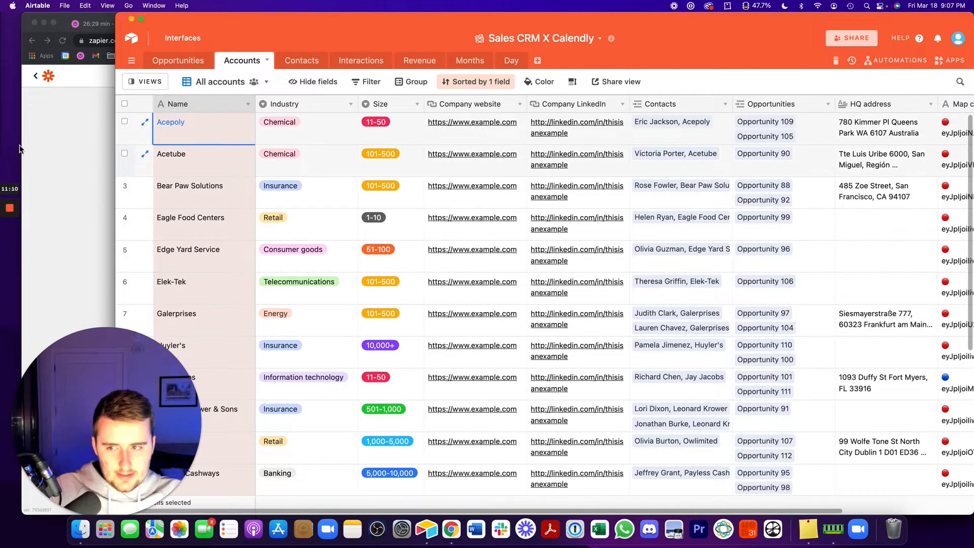
Return to Zapier and set the new record's Name to the Calendly trigger's Questions And Responses 1 Response
click(61, 141)
click(435, 169)
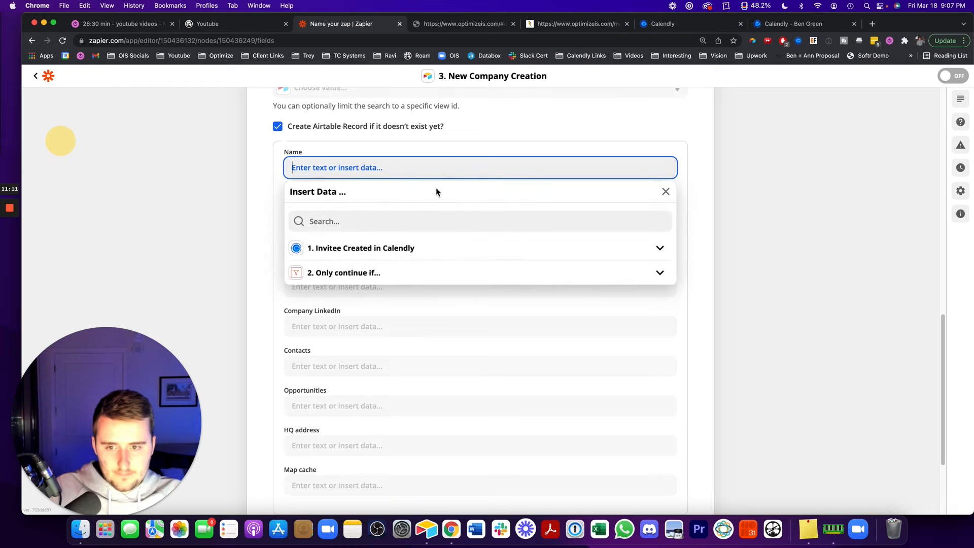
click(358, 248)
click(355, 327)
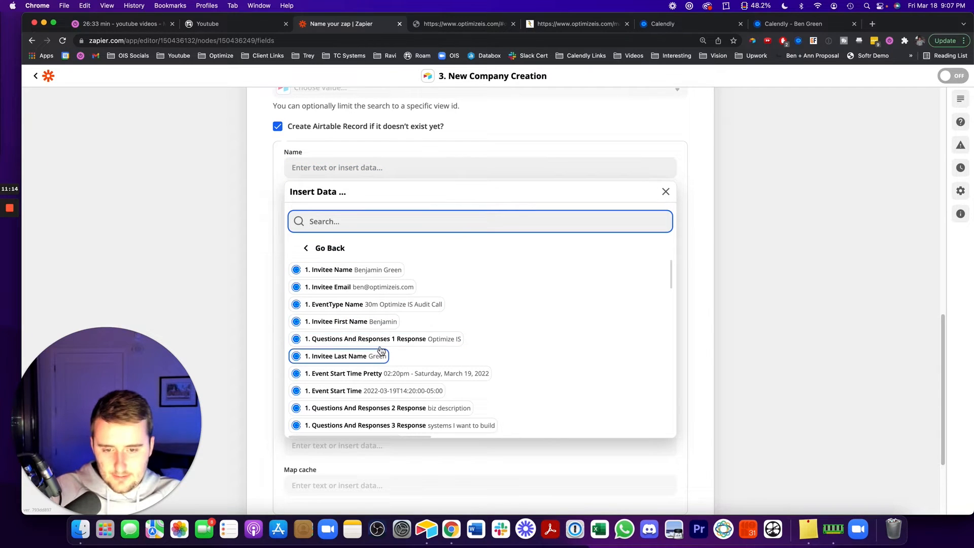
click(379, 338)
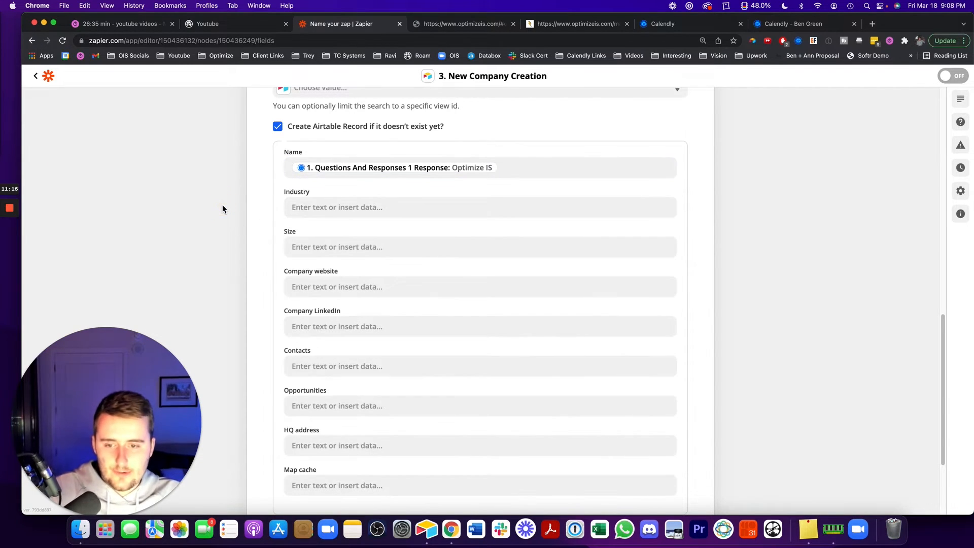
Look through the Calendly trigger data for a value suited to the Company website field
click(369, 286)
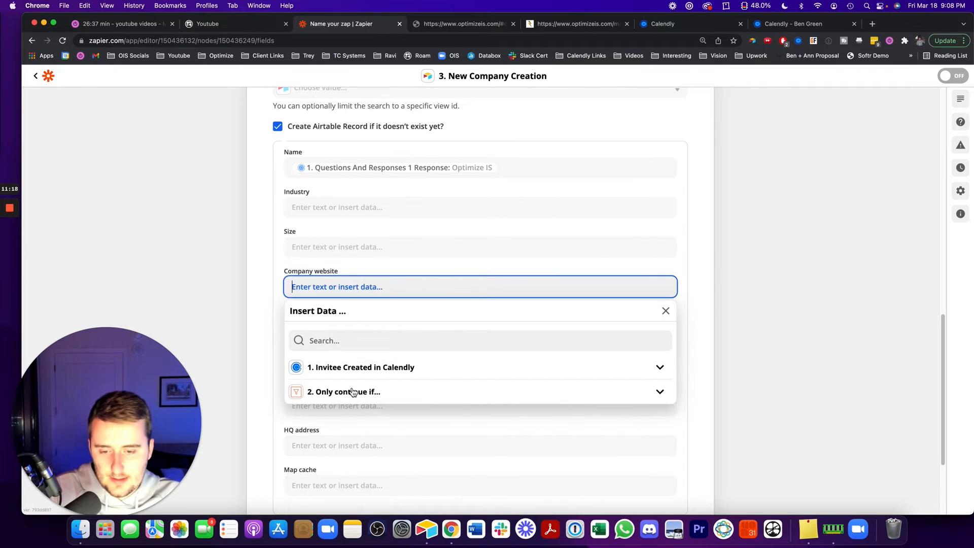
click(348, 376)
click(333, 444)
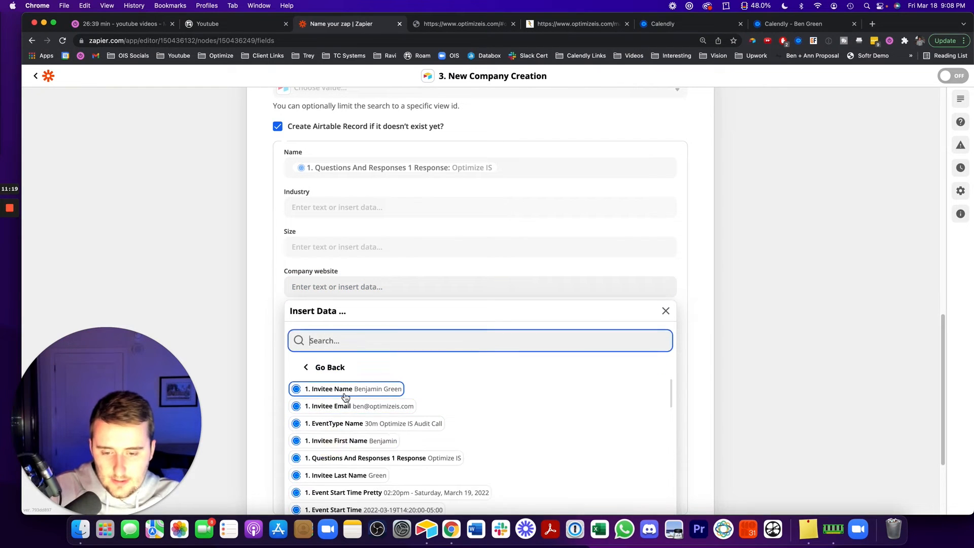
scroll(345, 398, down, 1)
scroll(346, 398, down, 10)
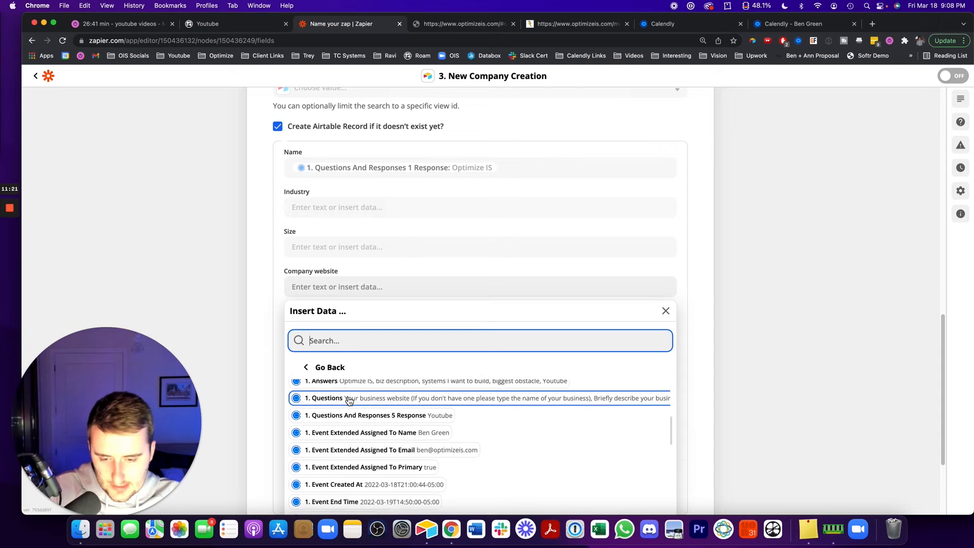
scroll(348, 401, down, 8)
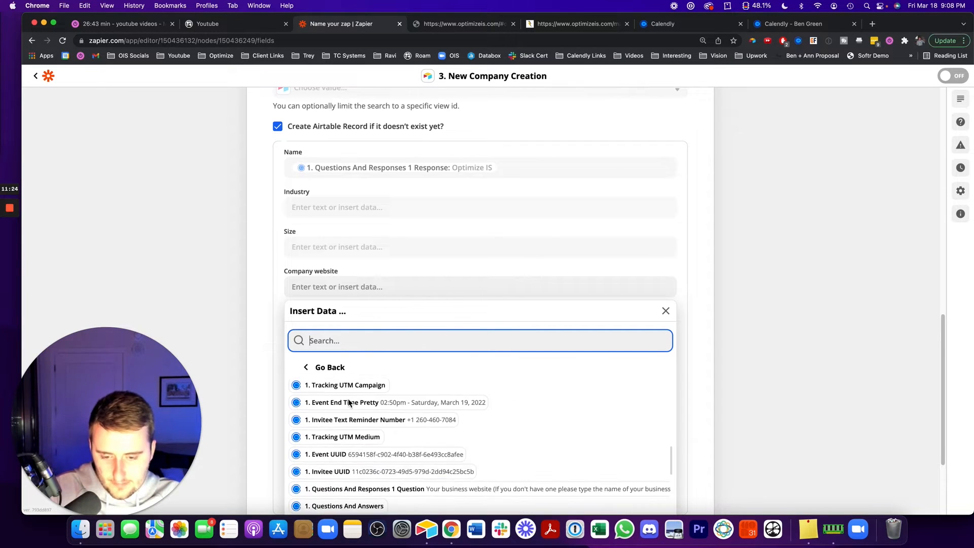
scroll(349, 405, down, 2)
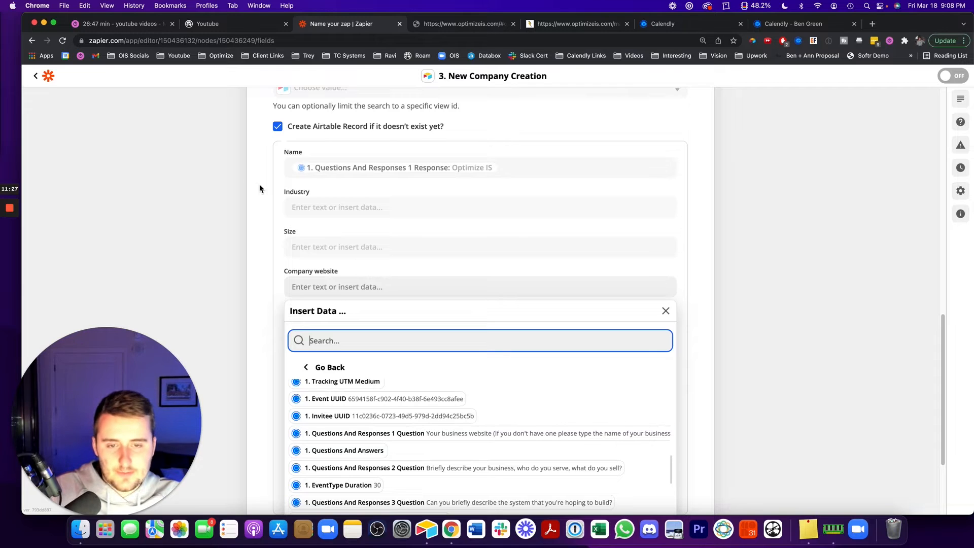
click(239, 174)
Continue to the test stage of New Company Creation and run the test with review
scroll(286, 227, down, 4)
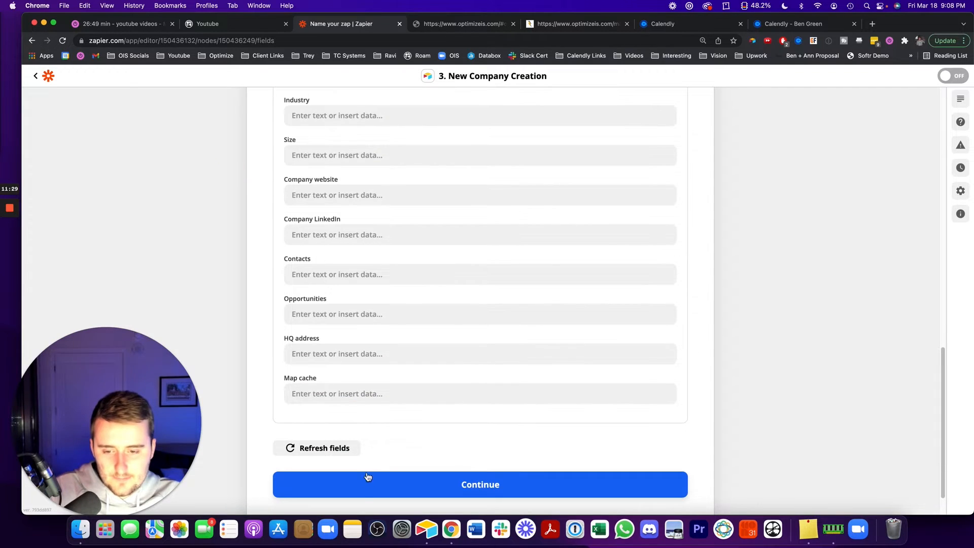
click(367, 478)
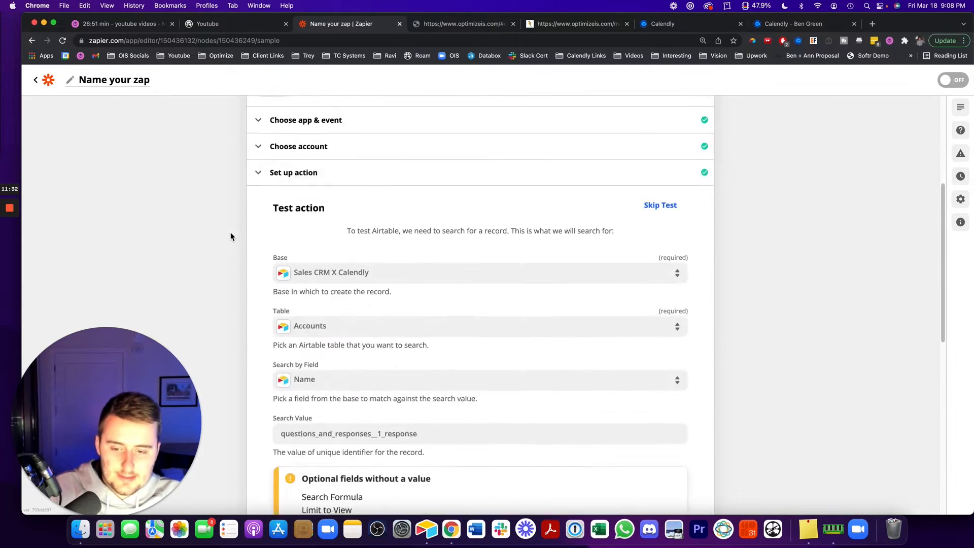
scroll(230, 236, down, 5)
scroll(230, 236, down, 2)
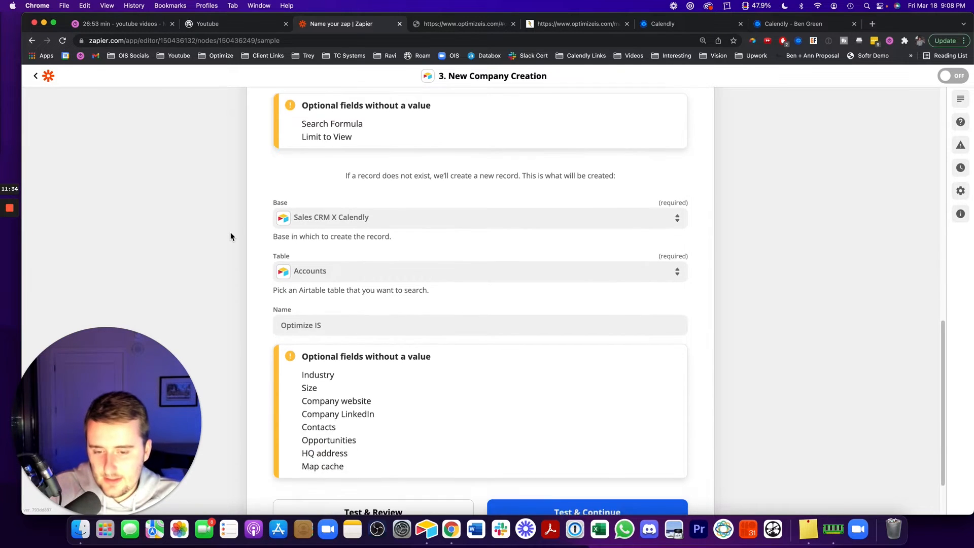
scroll(230, 236, down, 3)
click(397, 442)
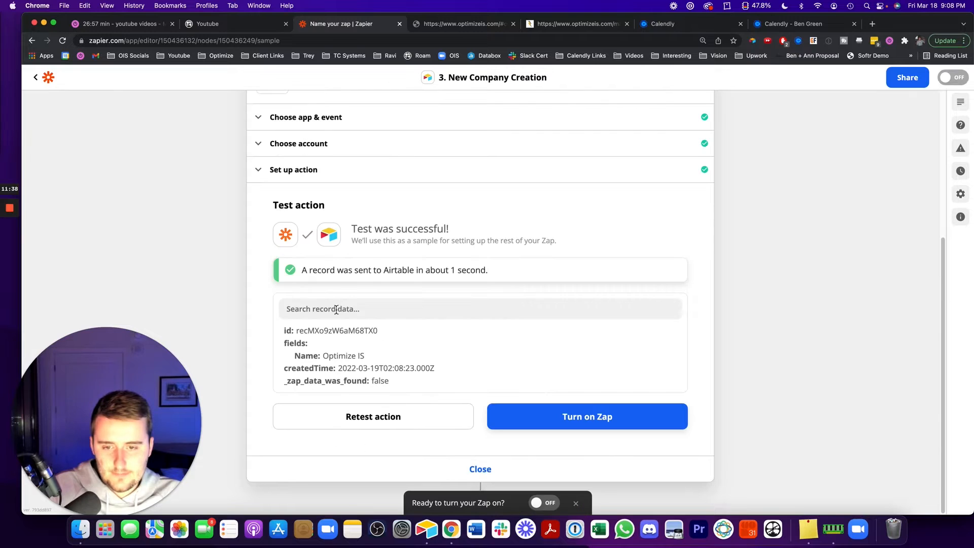
Check the test's _zap_data_was_found value and locate the Optimize IS record in Airtable's Accounts table
double_click(378, 381)
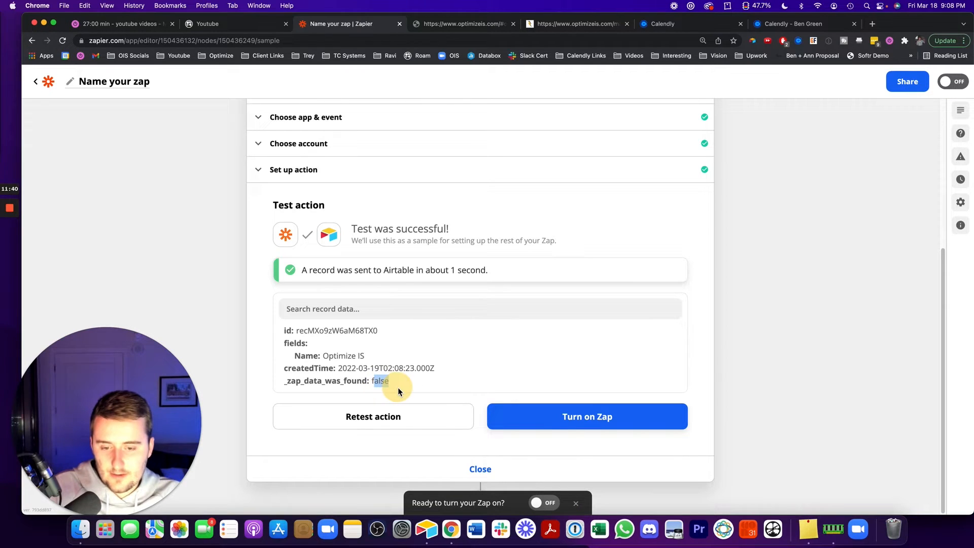
click(427, 531)
scroll(390, 225, down, 5)
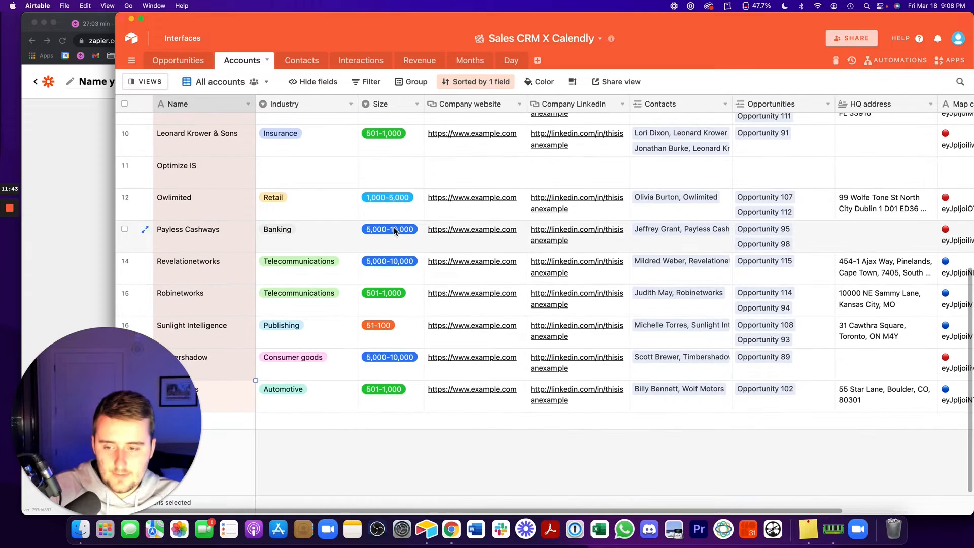
drag(106, 384, 98, 374)
drag(149, 425, 124, 363)
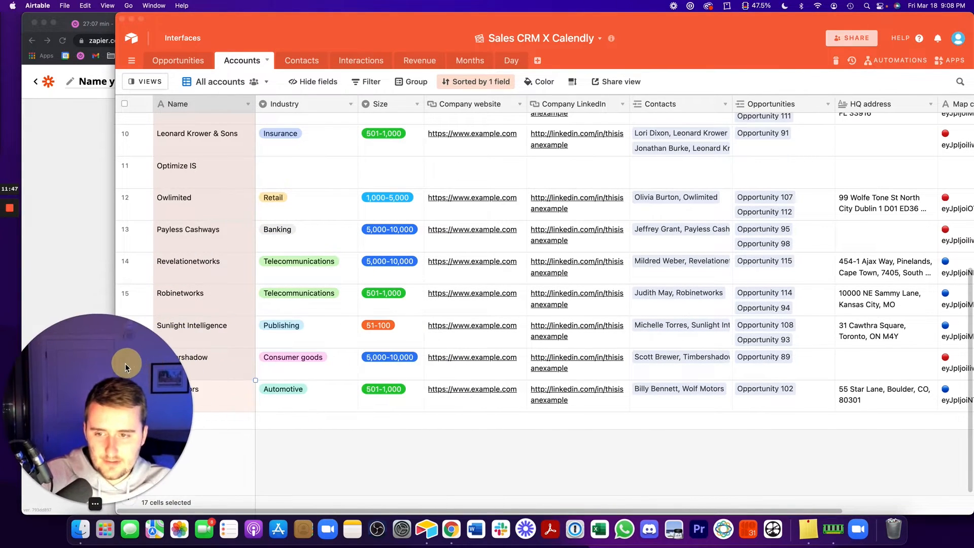
click(124, 165)
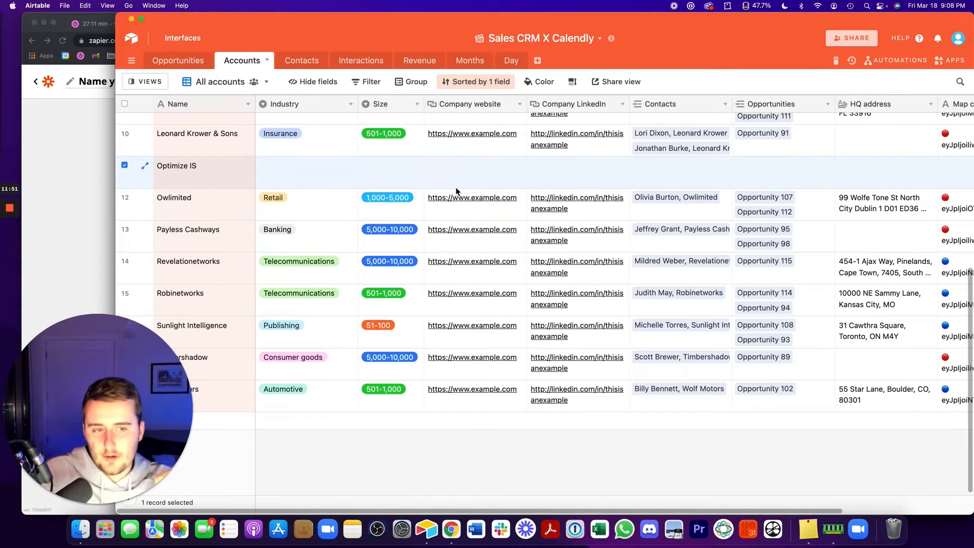
Examine the Optimize IS record's Industry, Size, Company website and Company LinkedIn cells
click(344, 174)
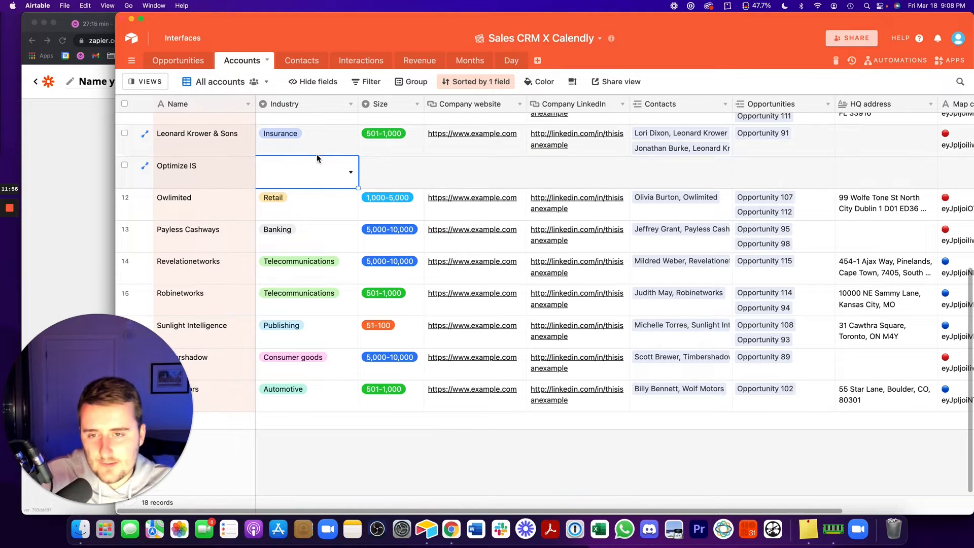
click(375, 172)
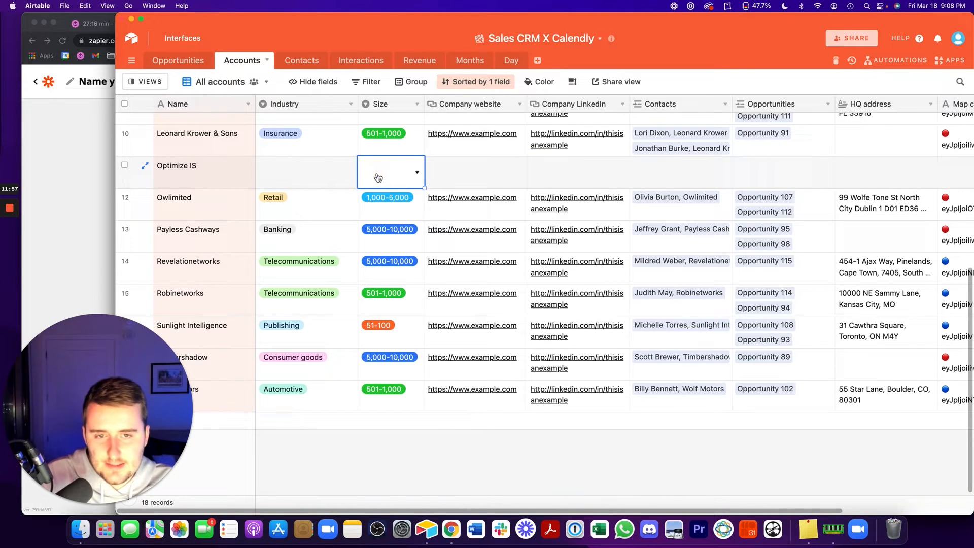
click(477, 166)
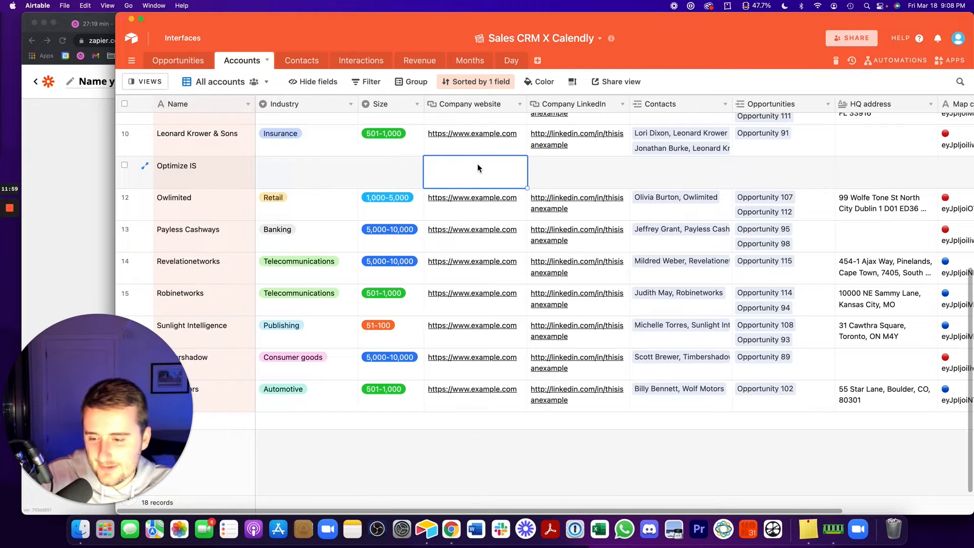
click(568, 175)
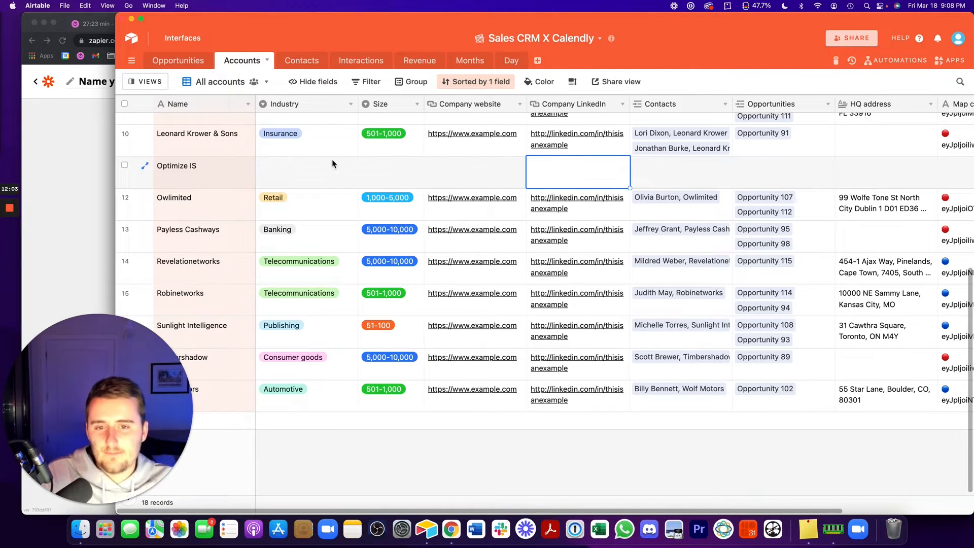
Return to Zapier, review the New Company Creation action's Company website and Size fields, and reopen its test result
click(81, 167)
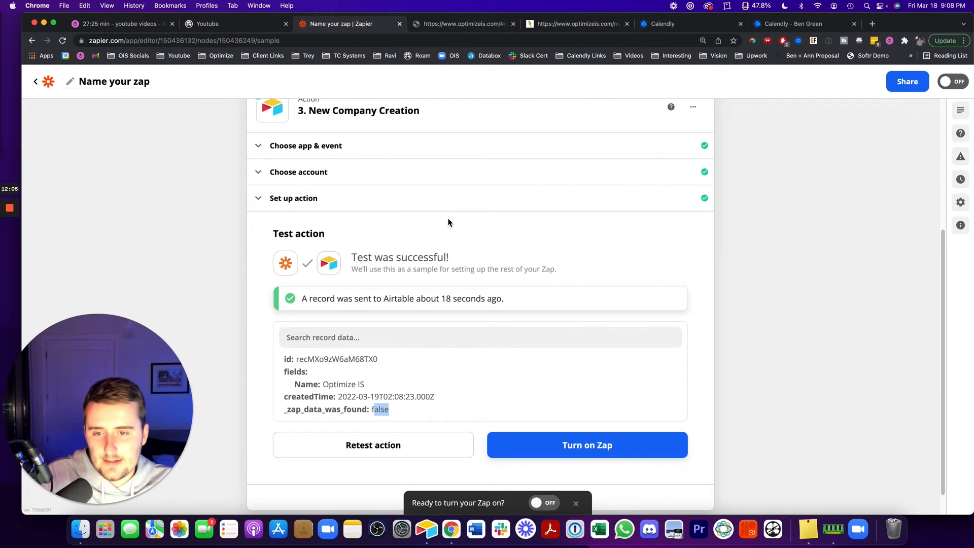
click(383, 207)
scroll(282, 252, down, 10)
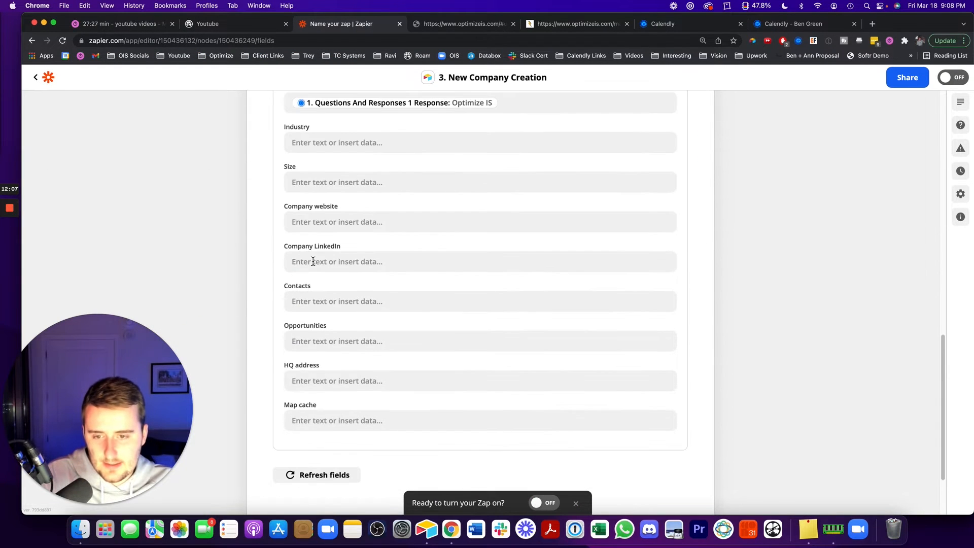
click(335, 221)
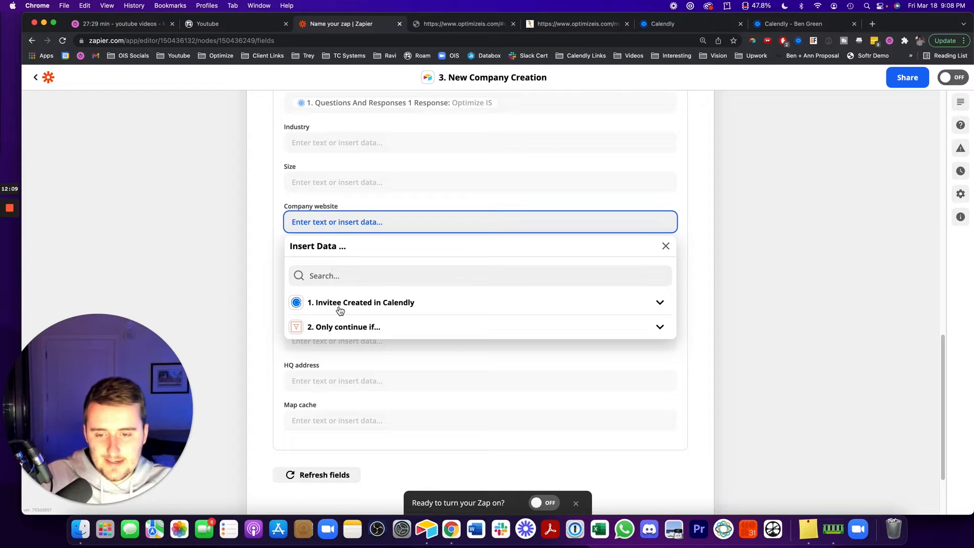
click(314, 183)
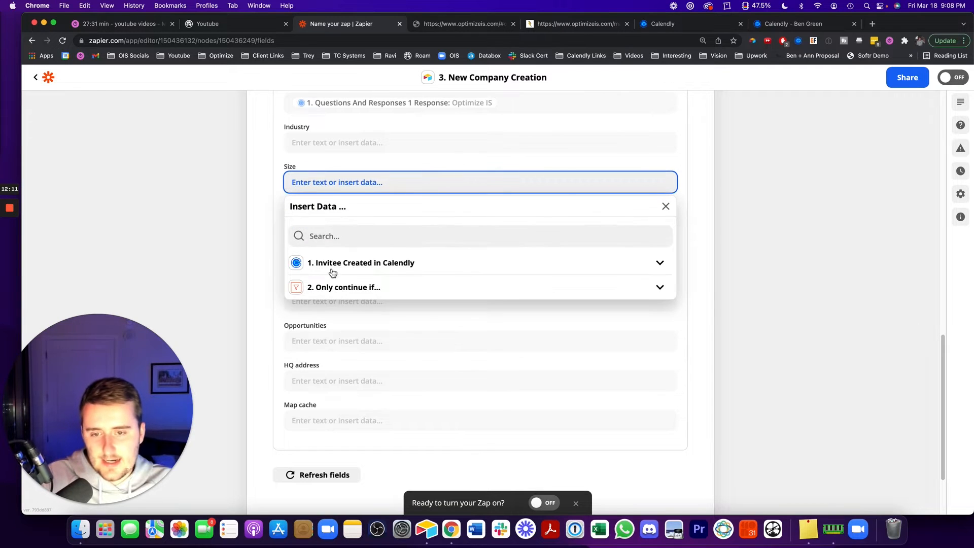
scroll(257, 236, down, 3)
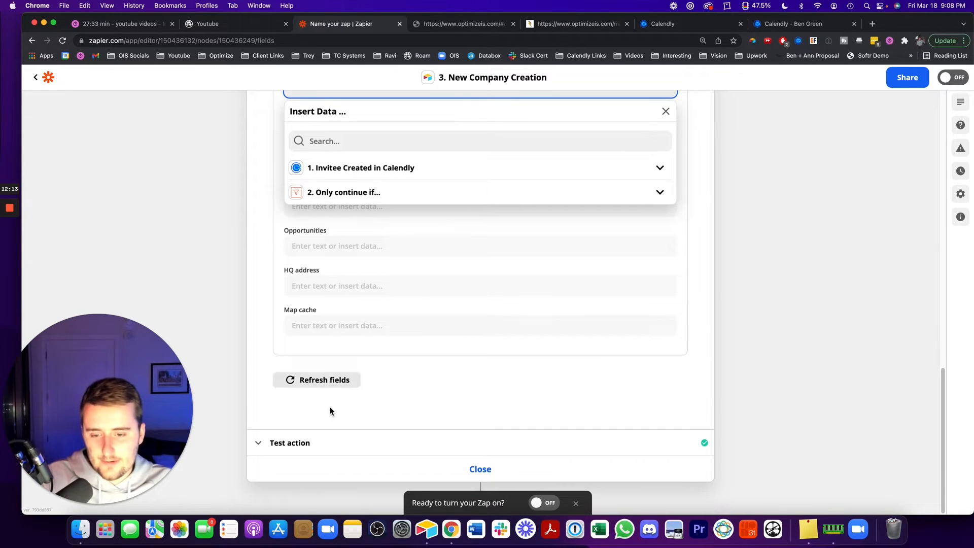
click(322, 442)
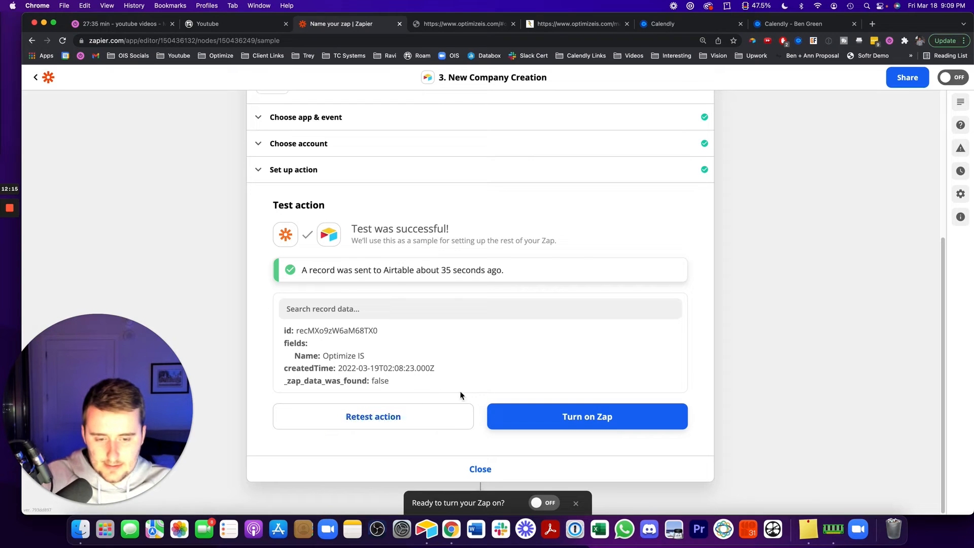
Add an Airtable action after New Company Creation, choose Find Record as its event and continue to account selection
click(576, 504)
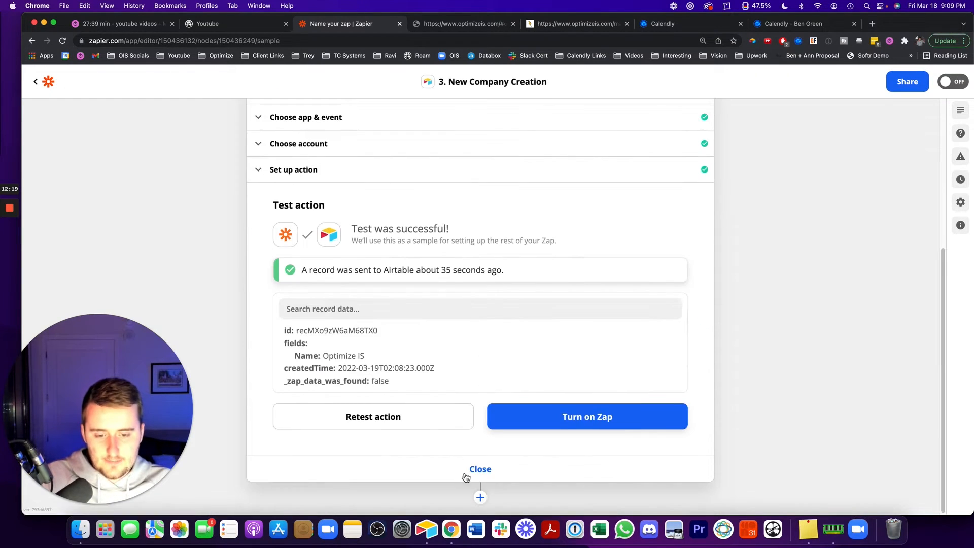
click(481, 497)
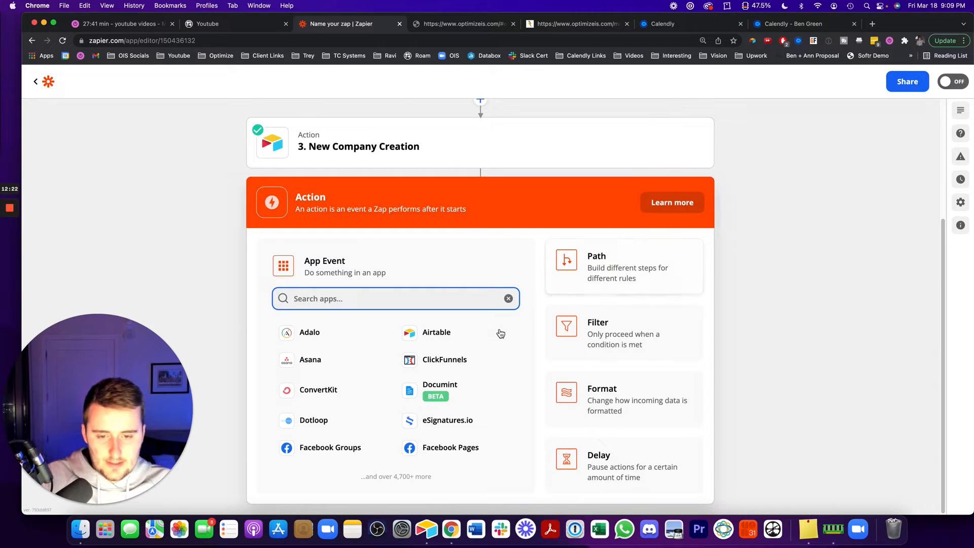
click(467, 336)
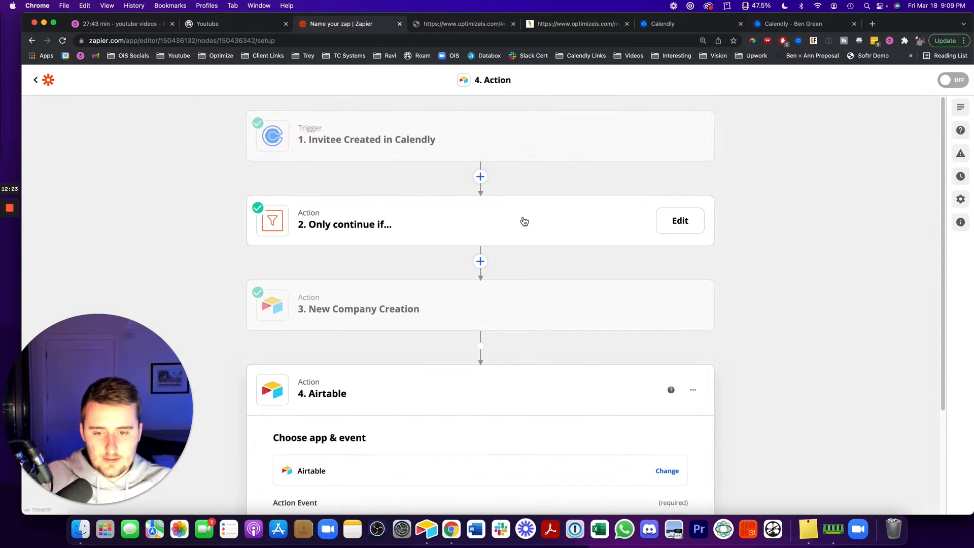
click(414, 391)
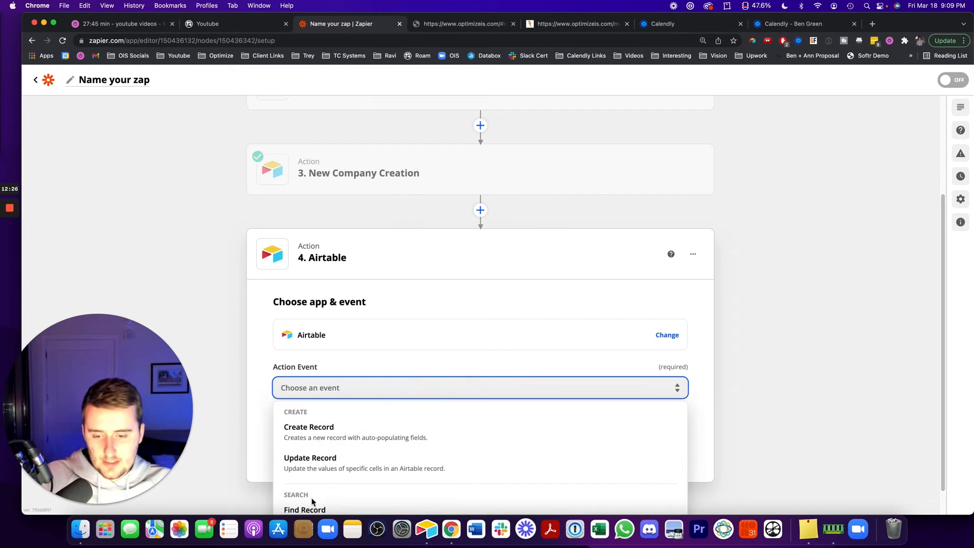
click(311, 508)
click(323, 442)
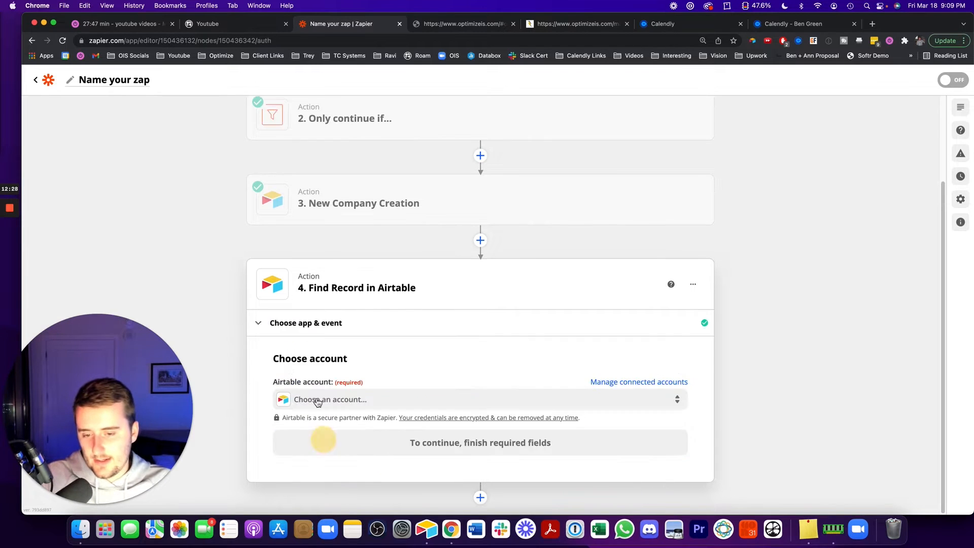
Connect the Find Record action to the non-legacy Optimize IS Airtable account and continue to the action setup
click(328, 403)
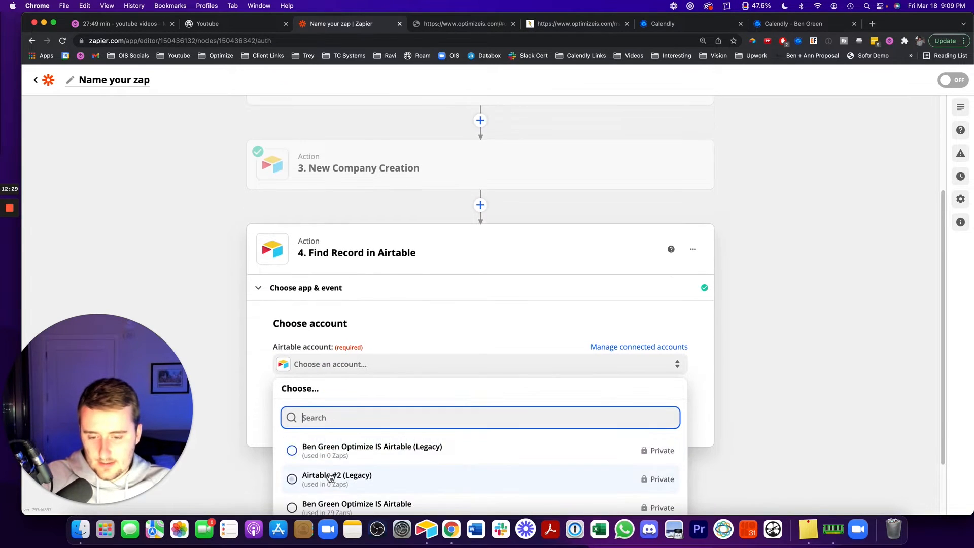
click(333, 507)
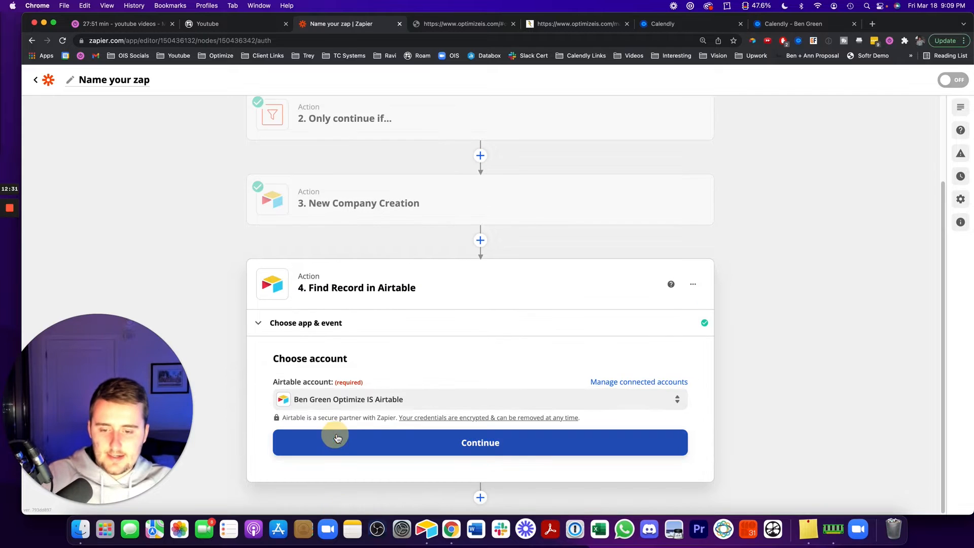
click(333, 440)
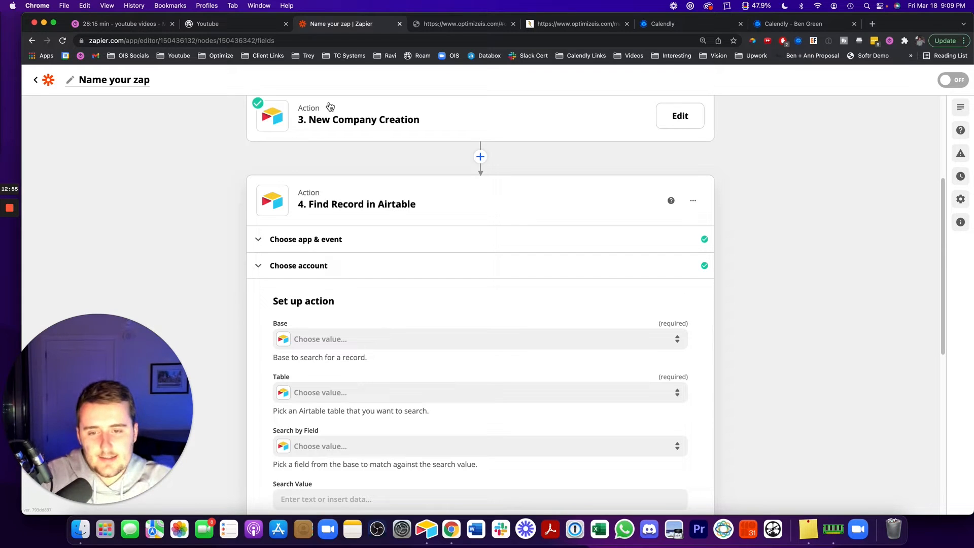
Rename the fourth action as New Contact Creation
click(694, 200)
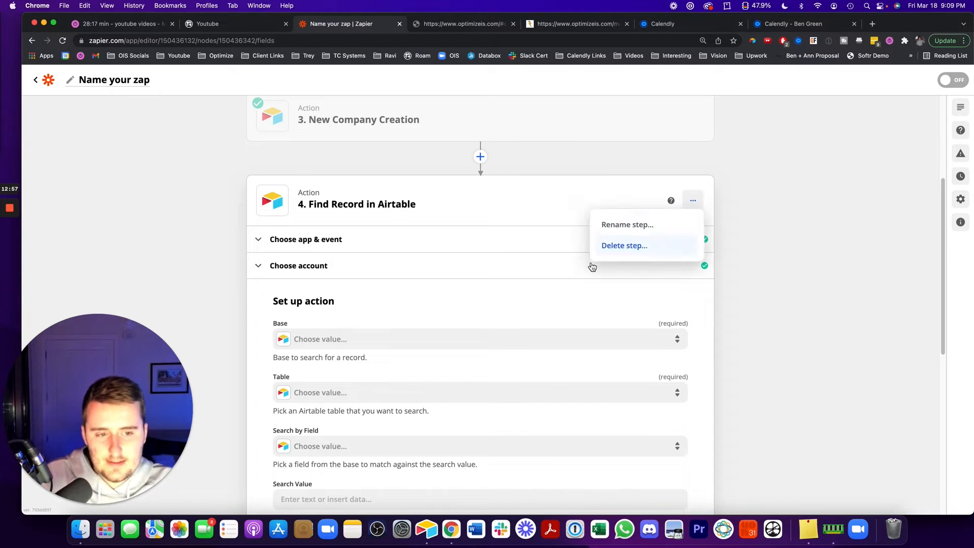
click(629, 227)
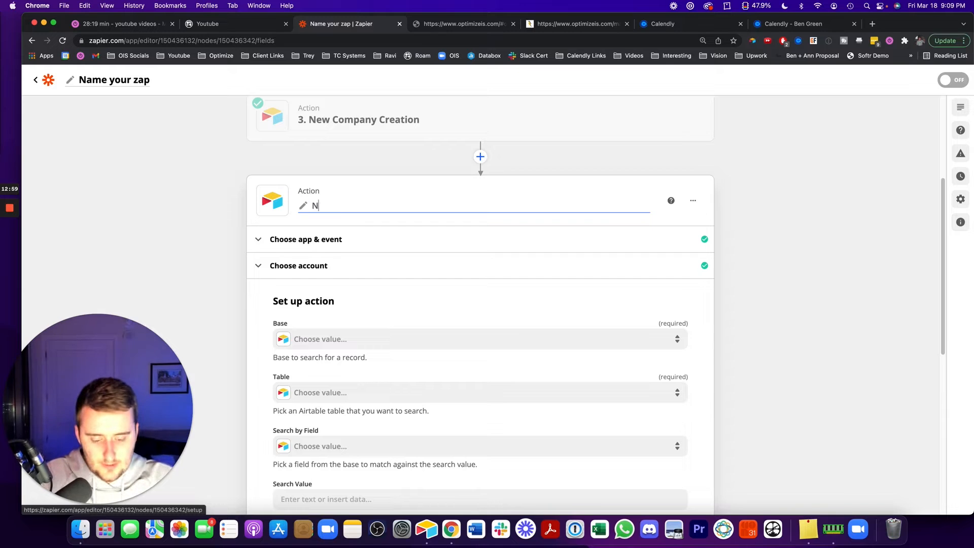
text(New COntact Creation)
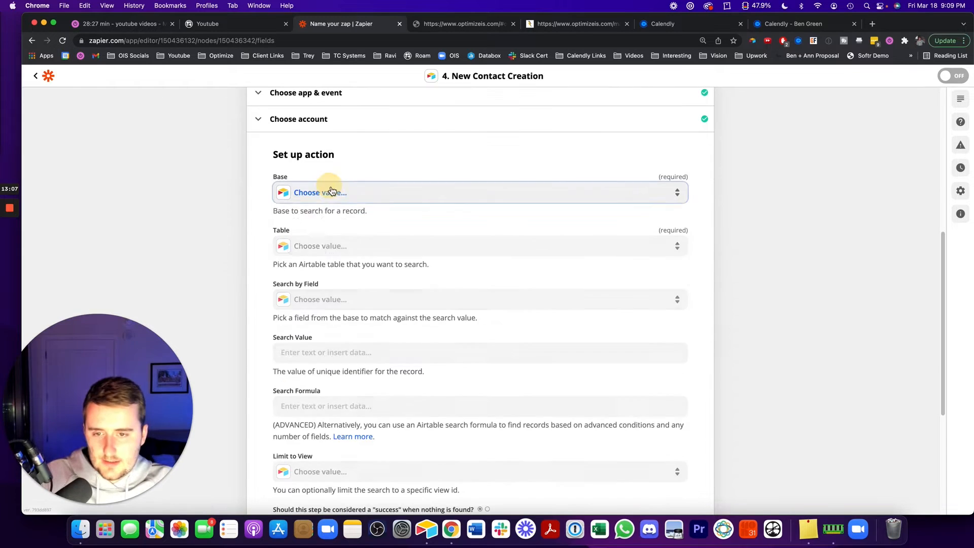
Set the New Contact Creation action's base to Sales CRM X Calendly and its table to Contacts
click(327, 192)
text(calendly)
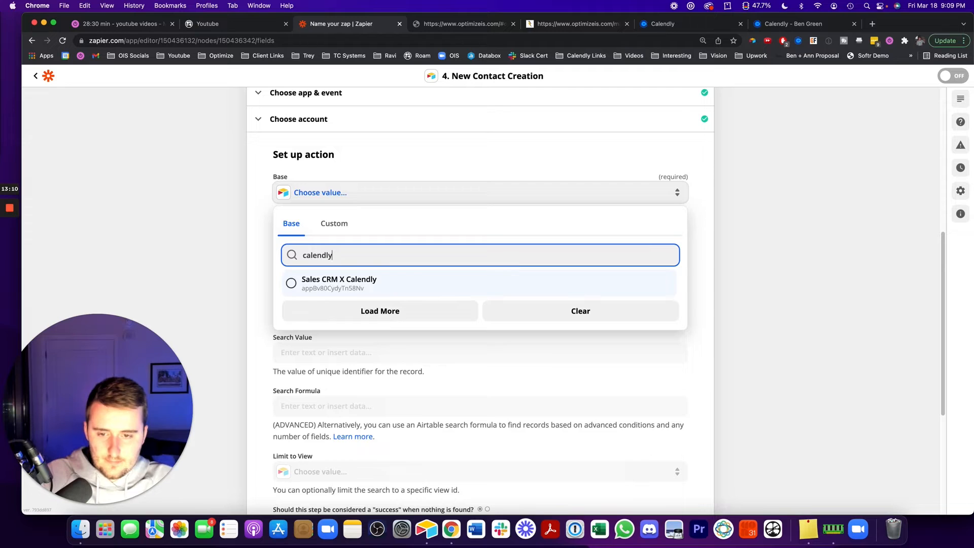
click(341, 282)
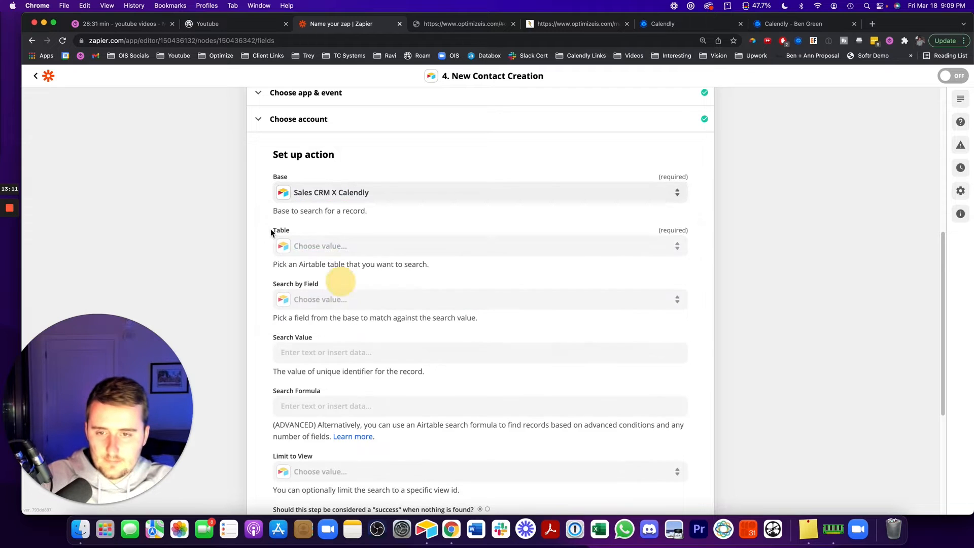
click(284, 247)
scroll(238, 230, down, 1)
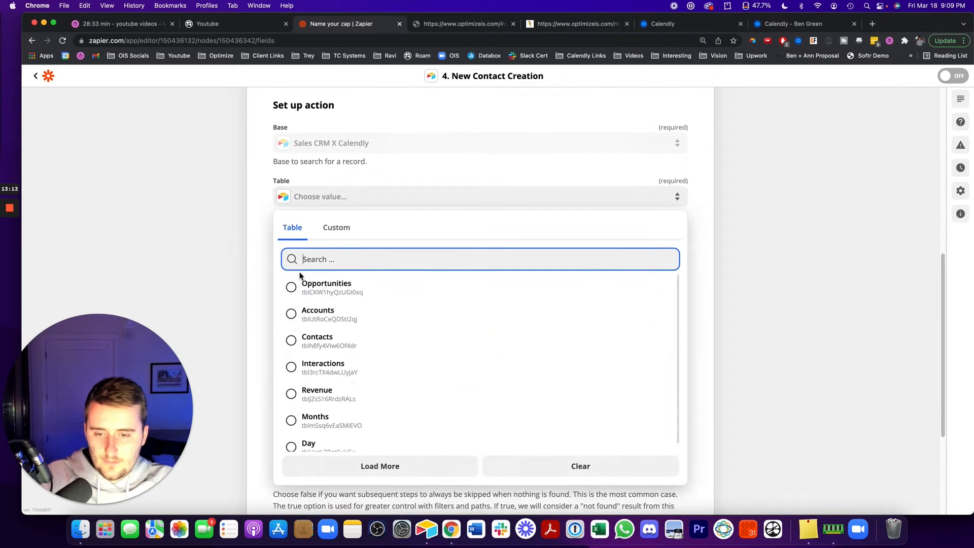
click(336, 342)
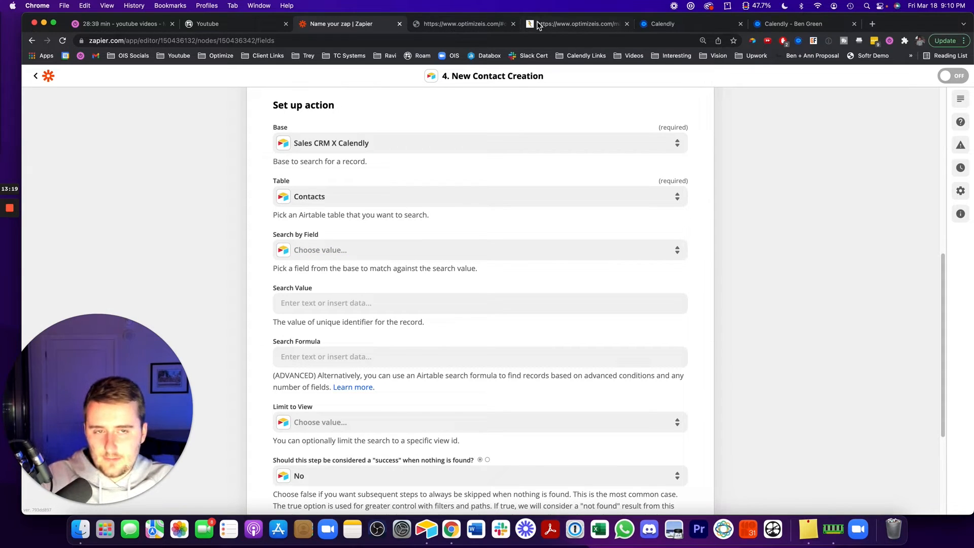
Check the Email column of Airtable's Contacts table as the unique identifier, and return to Zapier
click(433, 535)
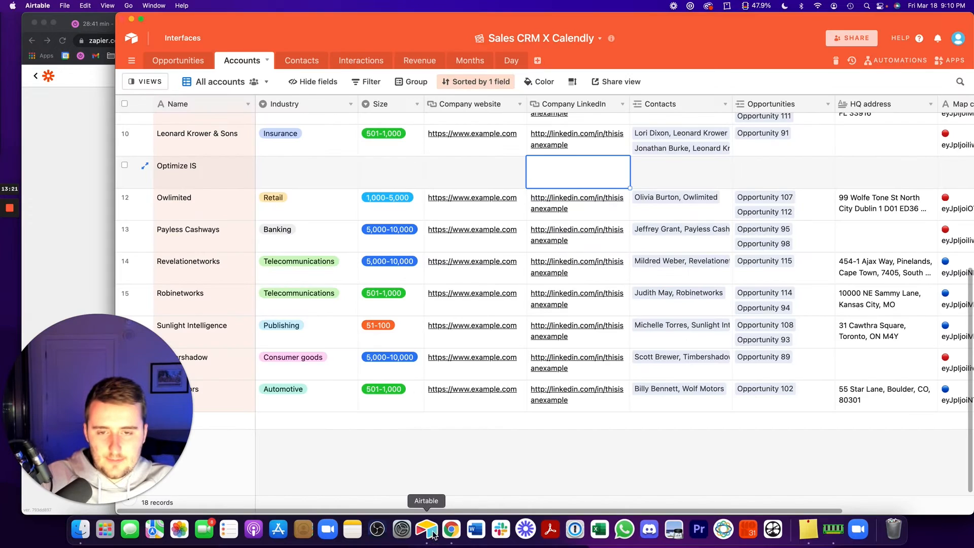
click(301, 60)
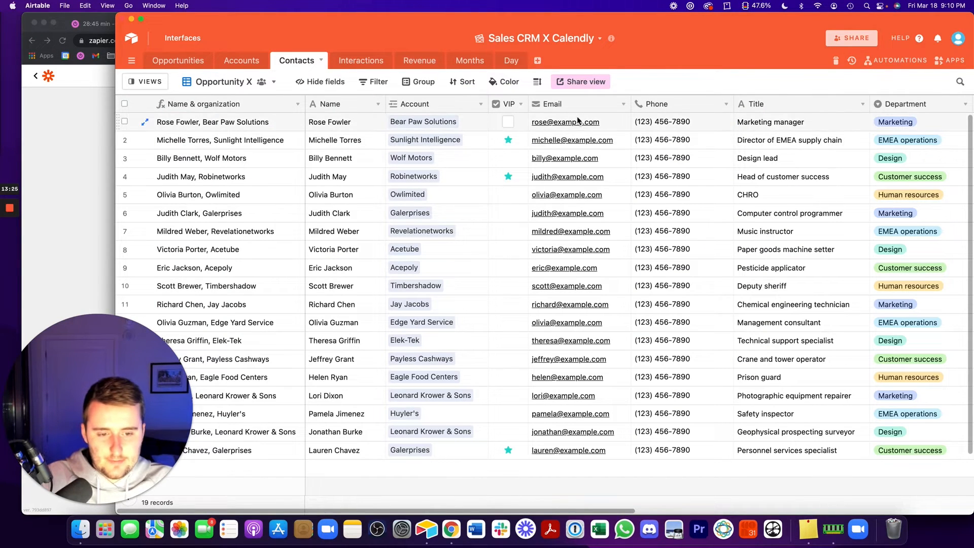
click(583, 104)
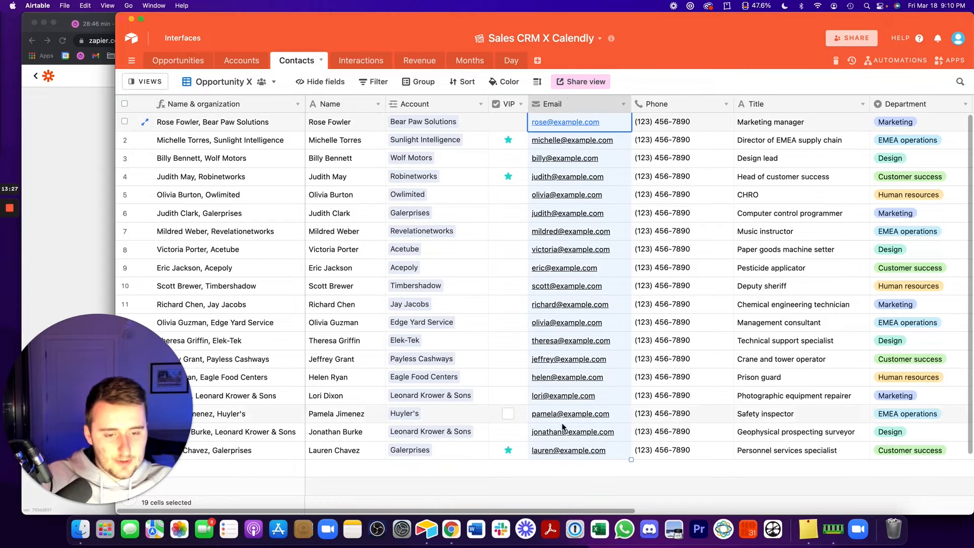
click(71, 104)
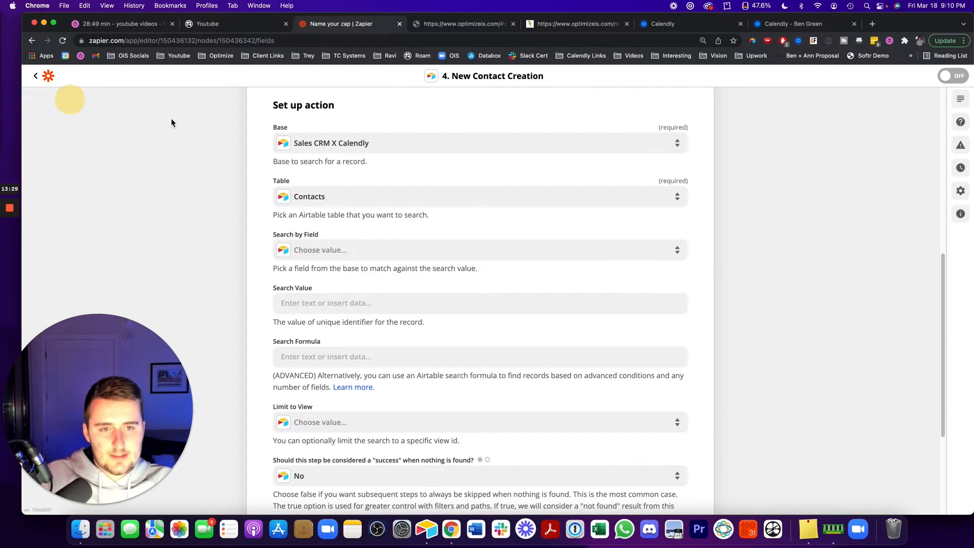
Make the contact search match the Email field against the Invitee Email from the Calendly trigger
click(341, 252)
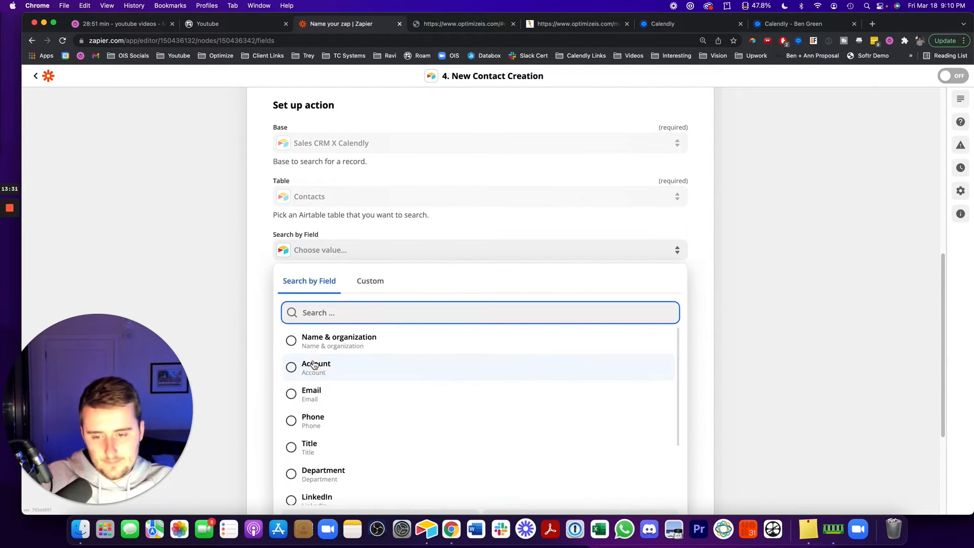
click(321, 394)
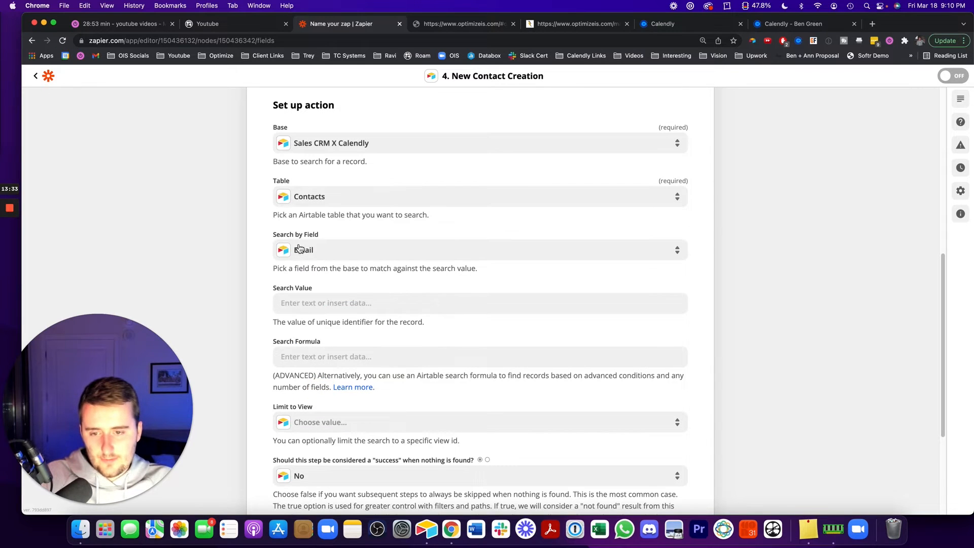
click(284, 302)
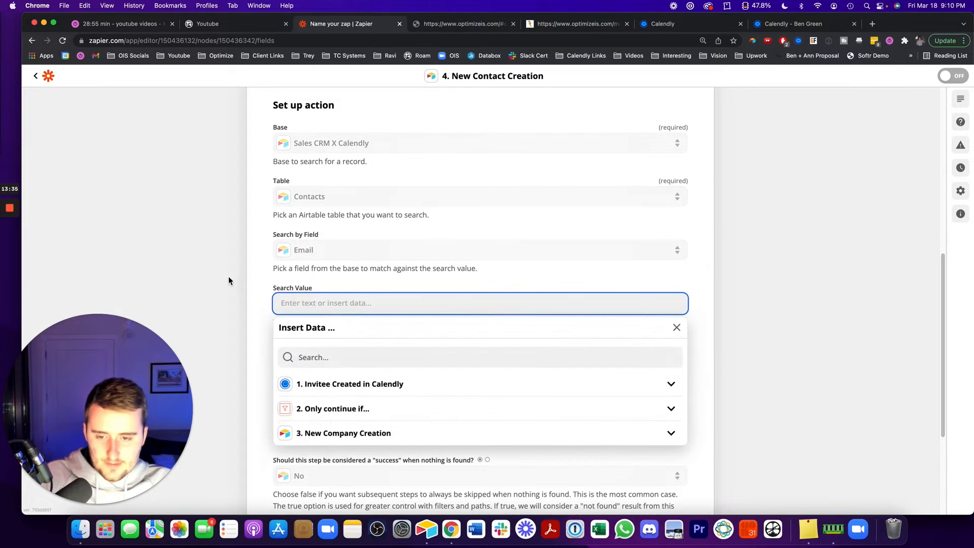
scroll(228, 280, down, 3)
click(310, 297)
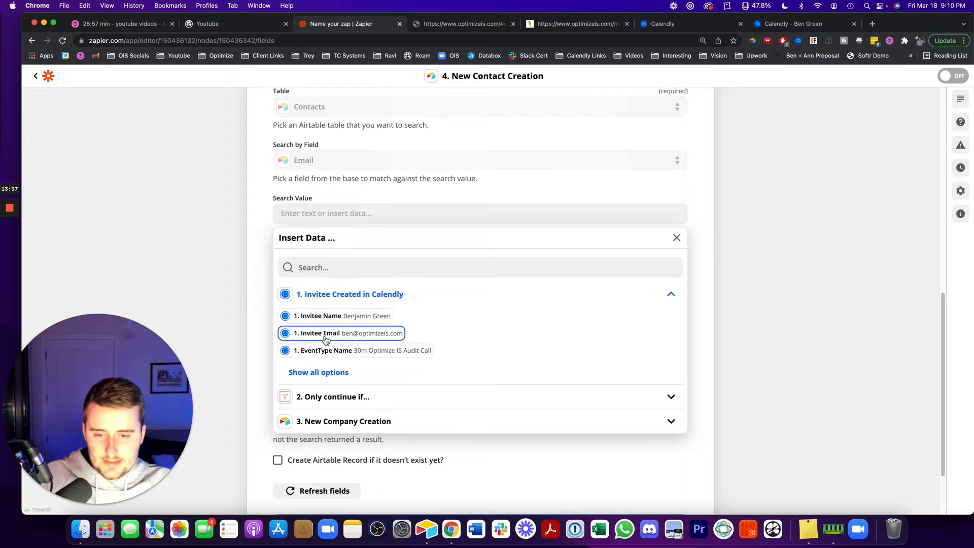
click(326, 333)
click(227, 266)
Enable creating an Airtable record if none exists, and map its Email field to the Calendly Invitee Email
scroll(238, 266, down, 2)
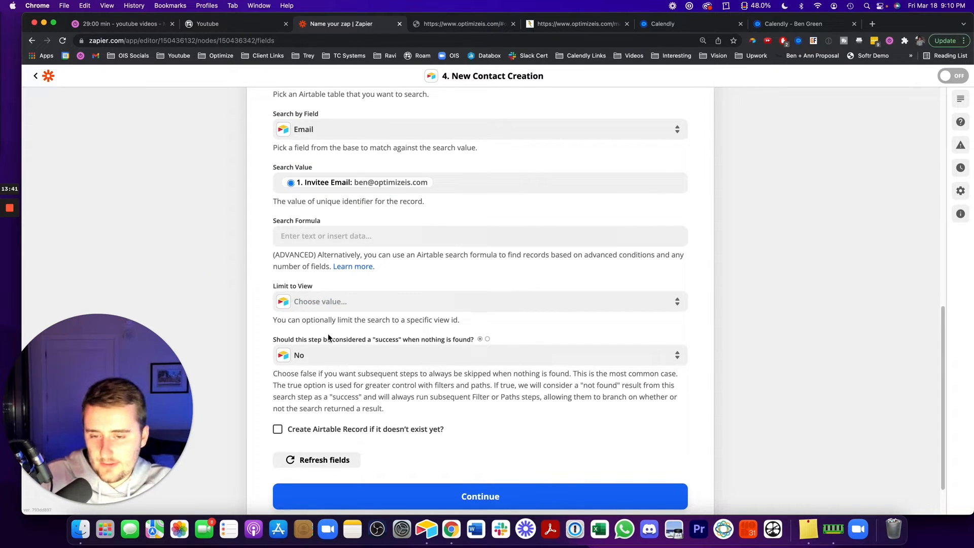
click(278, 429)
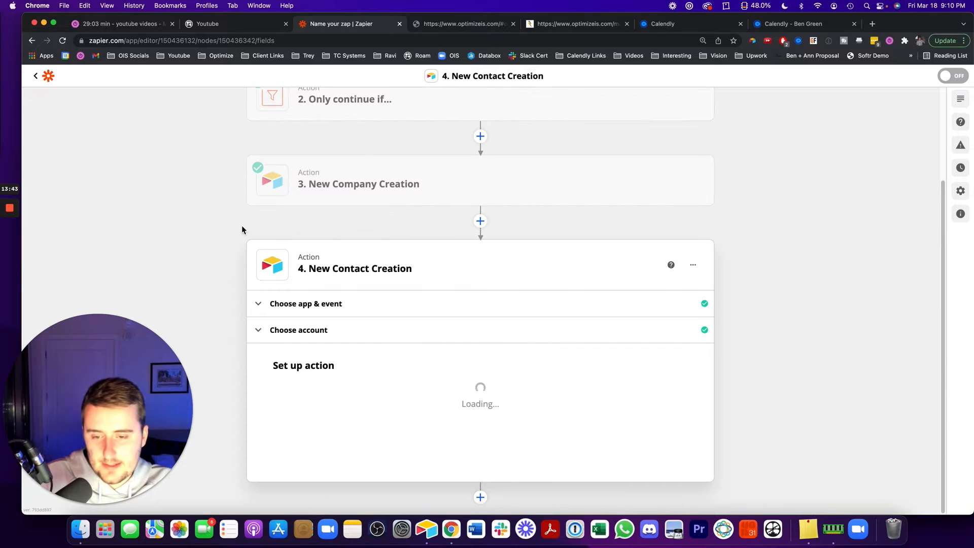
scroll(236, 226, down, 10)
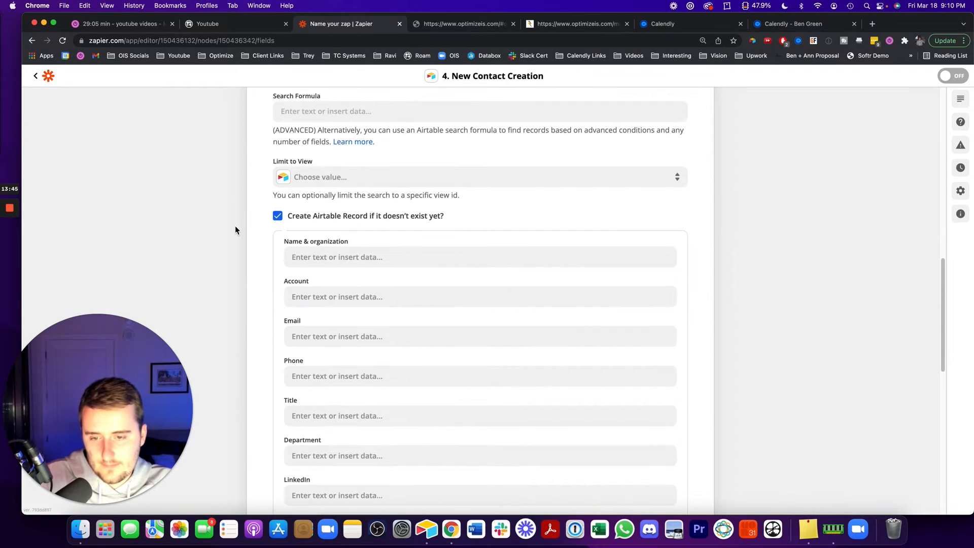
scroll(235, 229, down, 2)
click(339, 295)
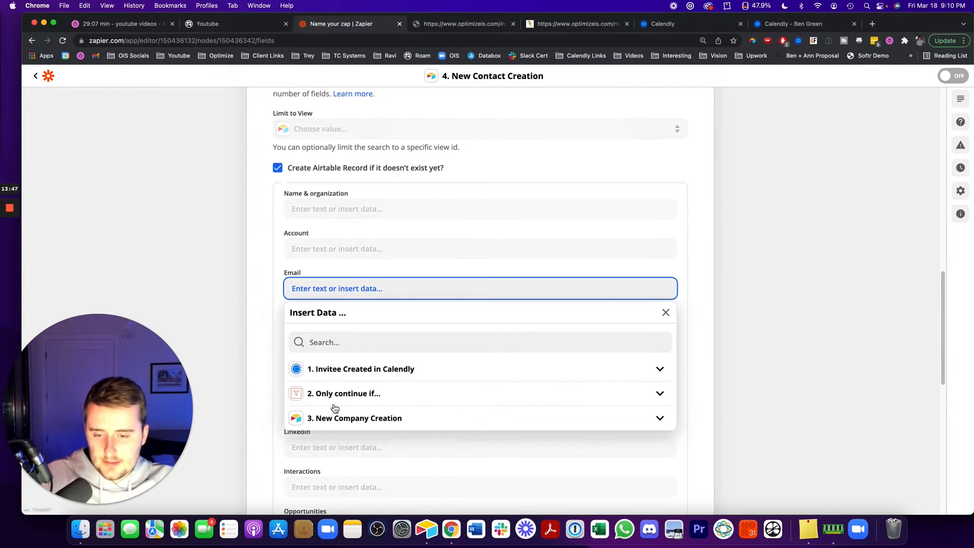
click(334, 375)
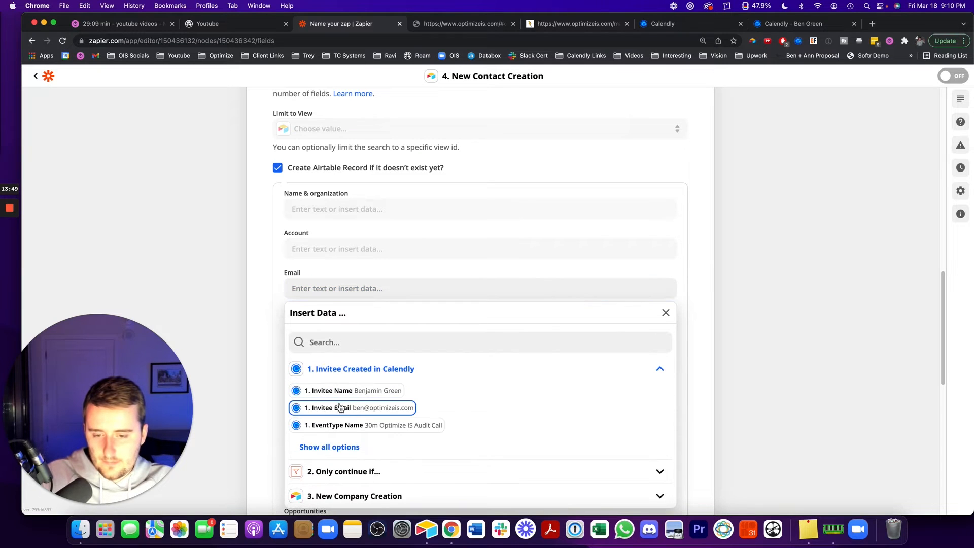
click(335, 408)
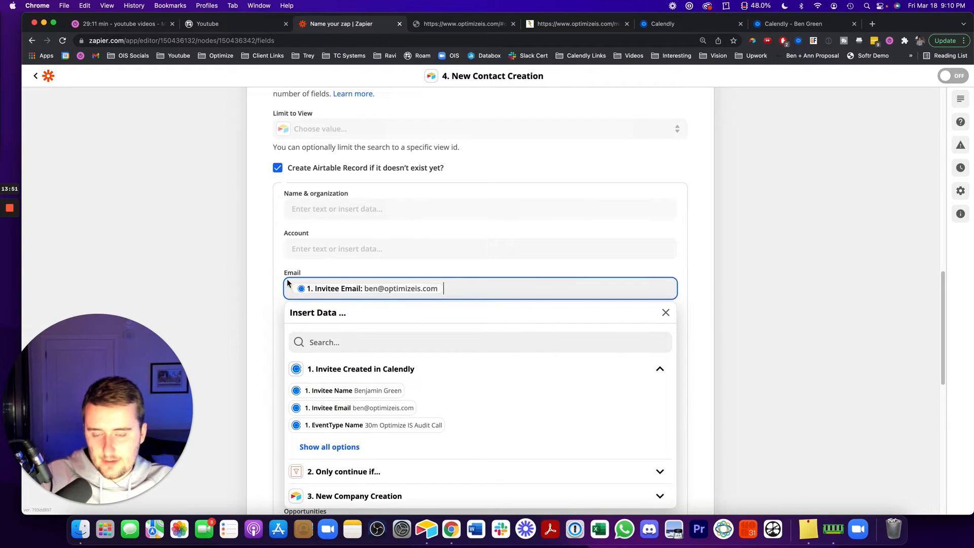
click(226, 267)
scroll(245, 305, down, 2)
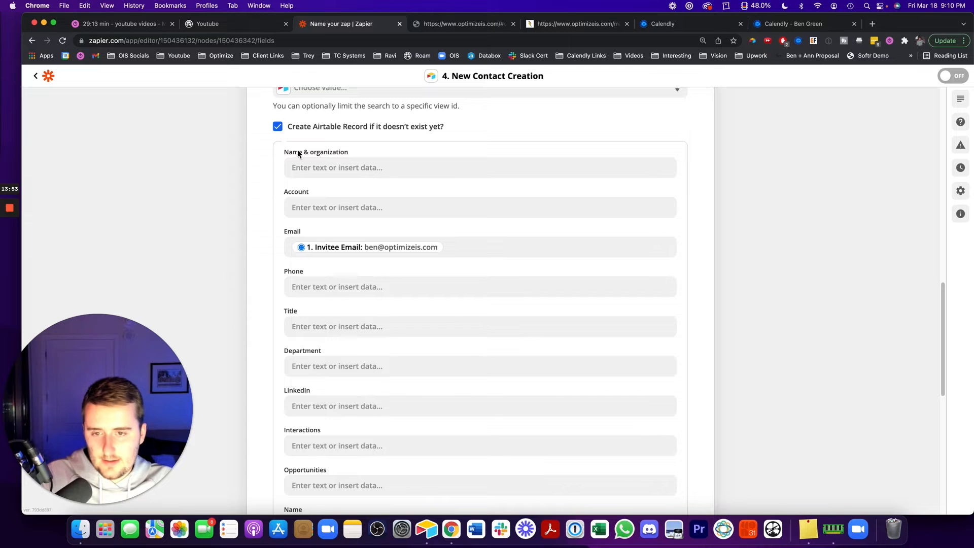
Examine the Name, Account and Phone columns of Airtable's Contacts table, and return to the Zapier action setup
click(426, 529)
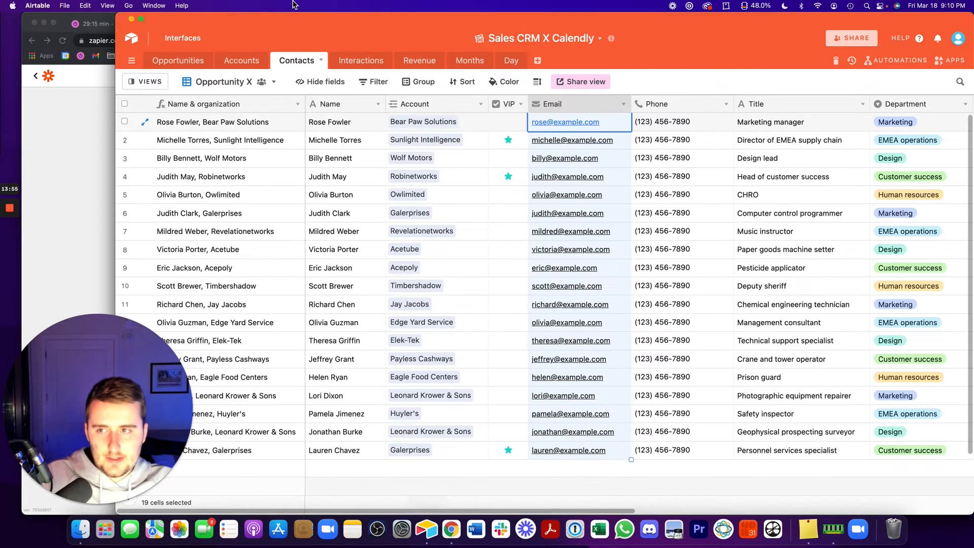
click(332, 105)
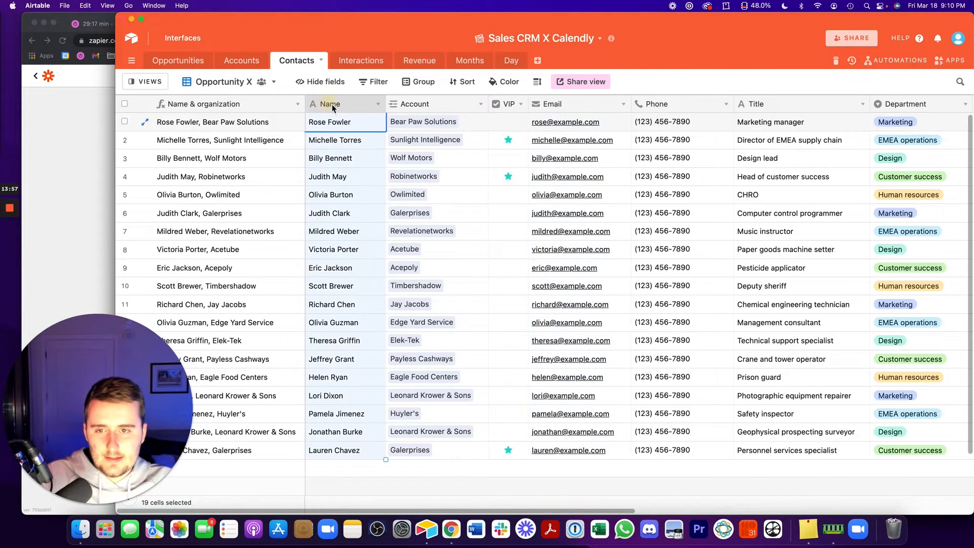
click(450, 105)
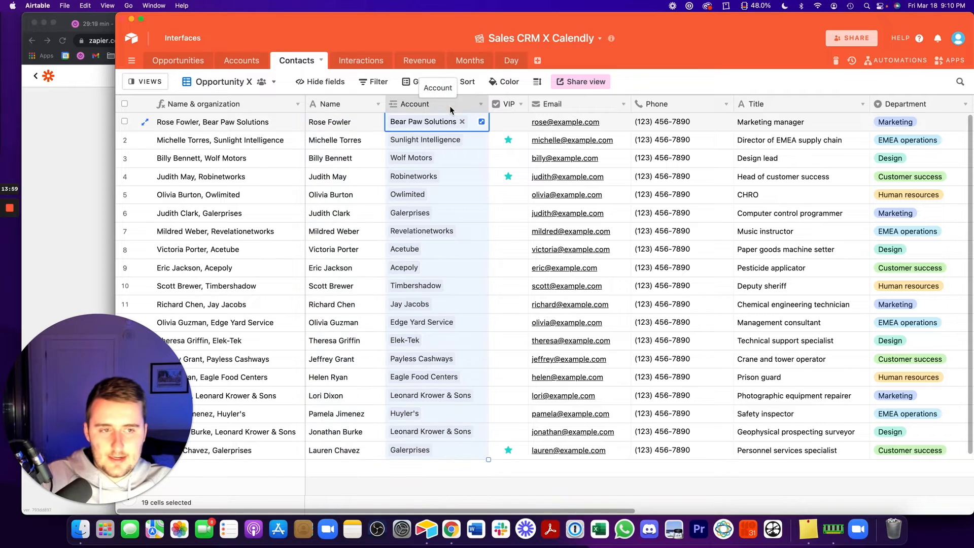
click(688, 105)
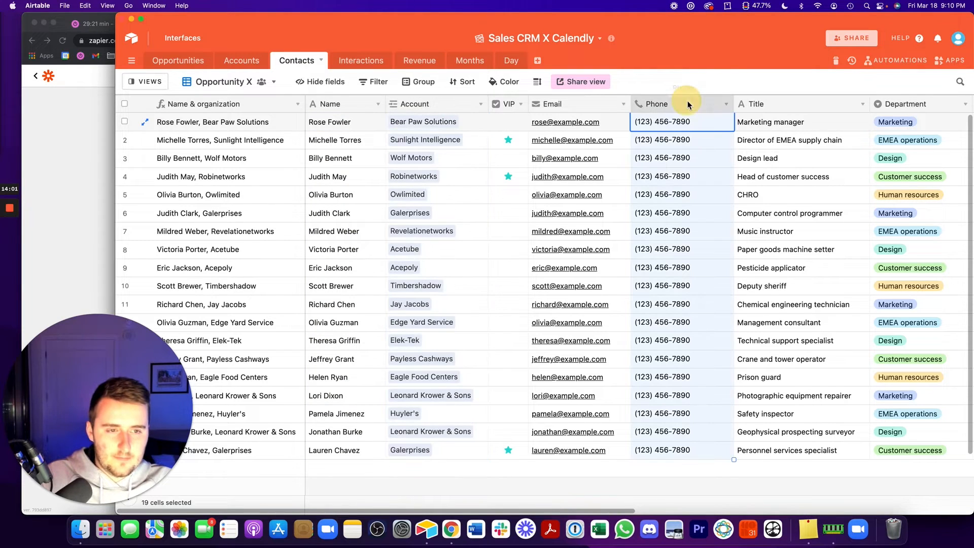
click(91, 129)
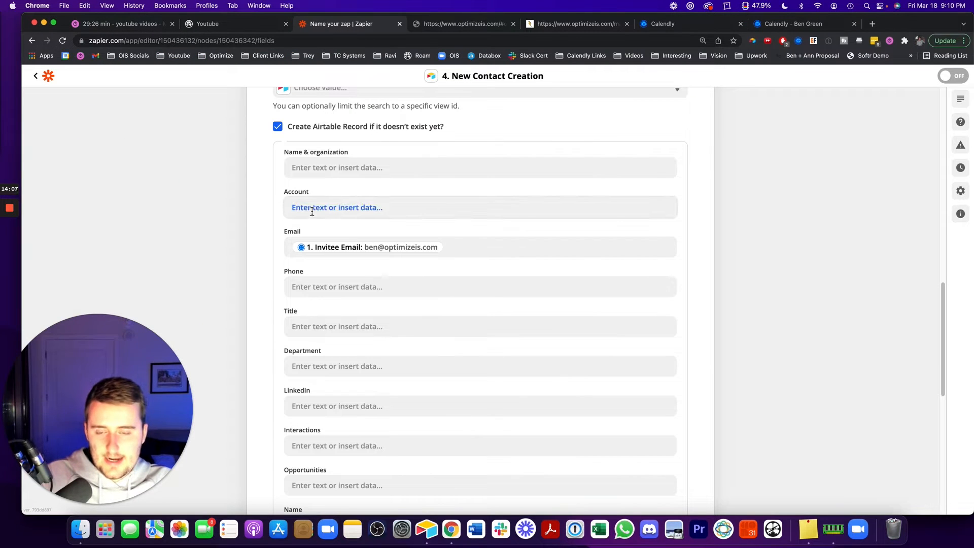
Switch to Airtable's Contacts table and remove the linked Acetube account from the eighth record
click(427, 529)
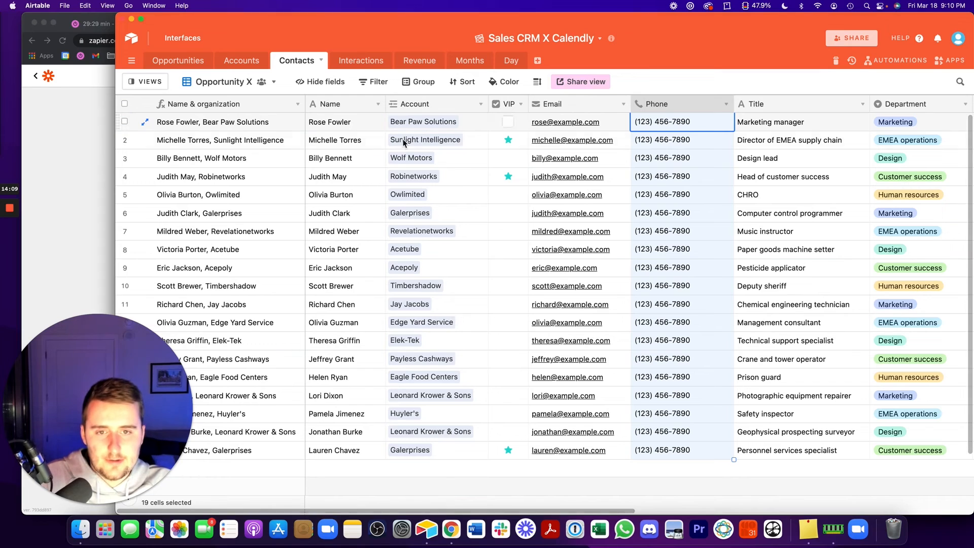
click(411, 104)
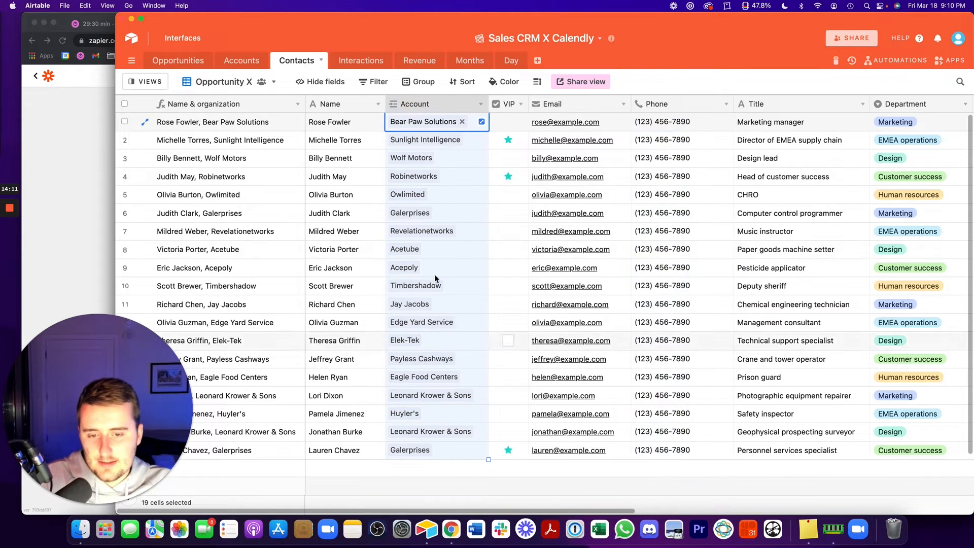
click(437, 249)
click(426, 249)
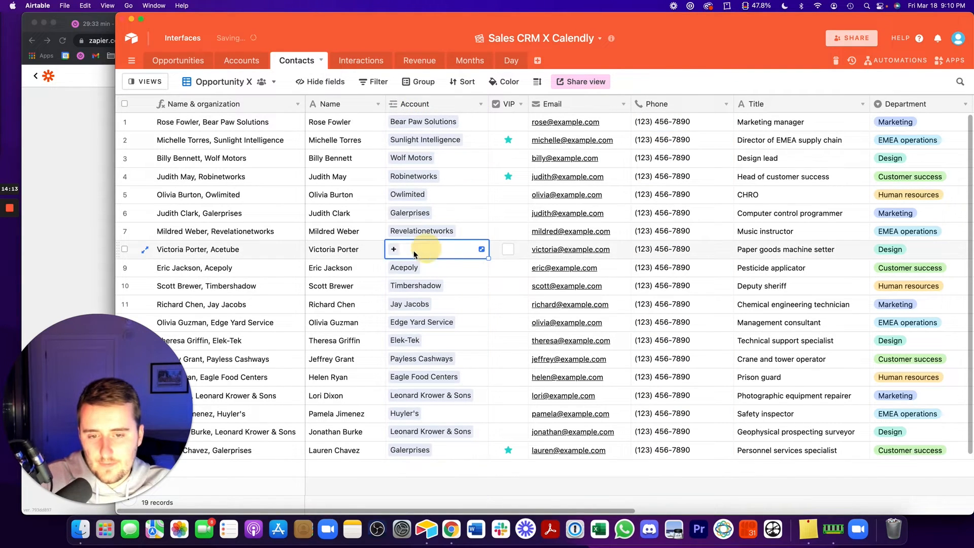
Search the linked account records for "ac", pick an account for the eighth contact, and return to Zapier
click(394, 250)
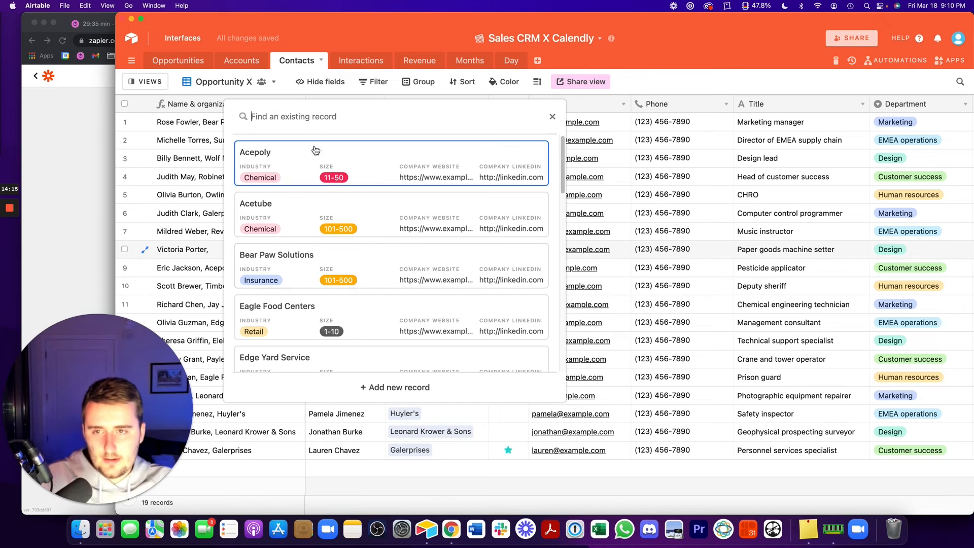
text(ac)
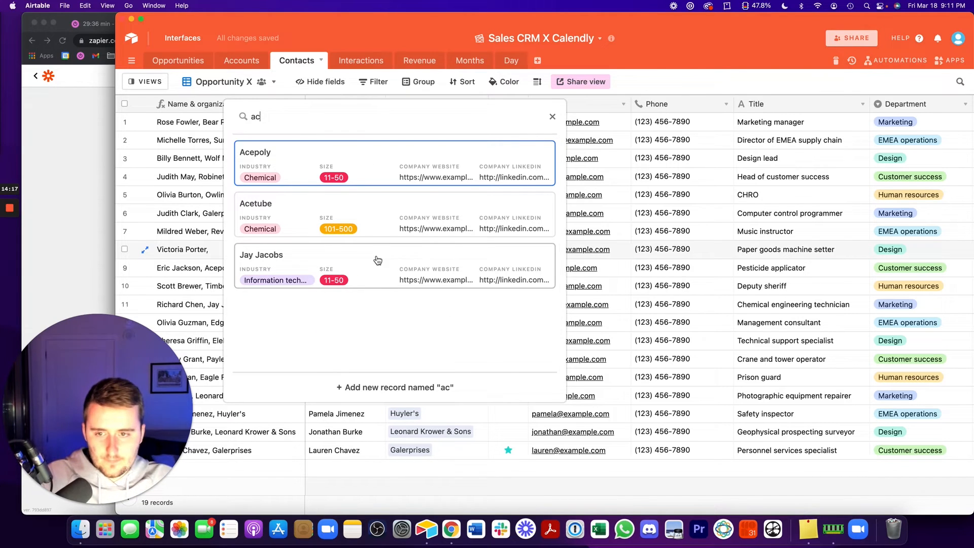
click(311, 178)
click(108, 150)
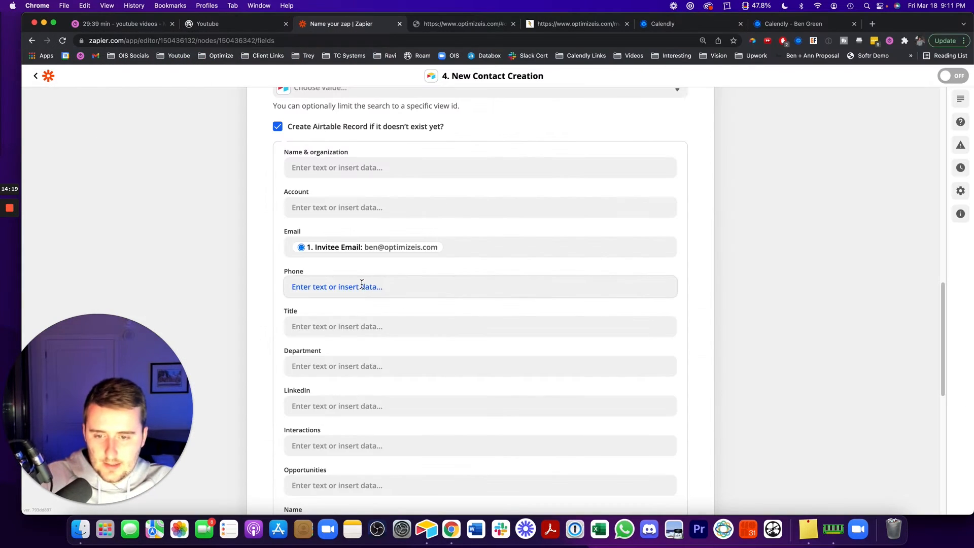
Map the new contact's Account field to the record ID from step 3, New Company Creation
click(360, 209)
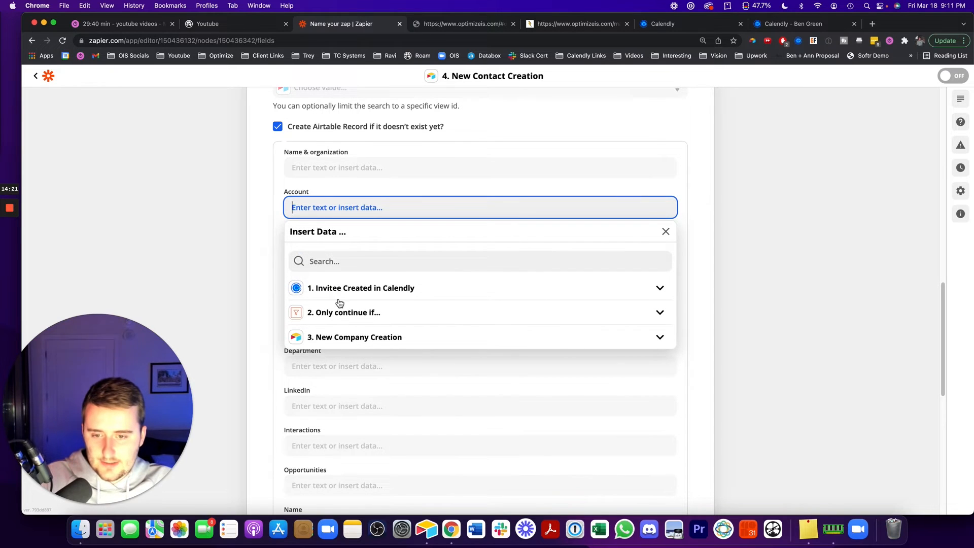
click(335, 339)
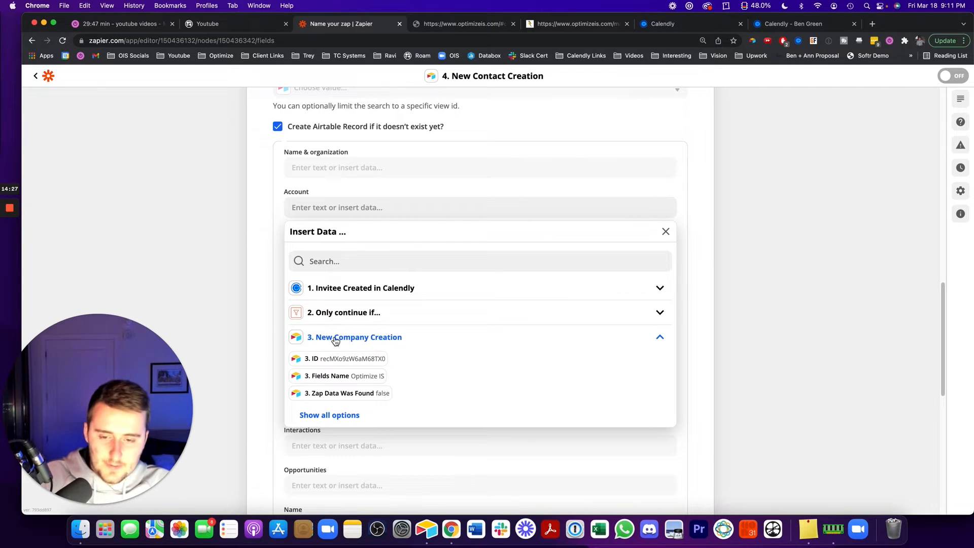
click(345, 360)
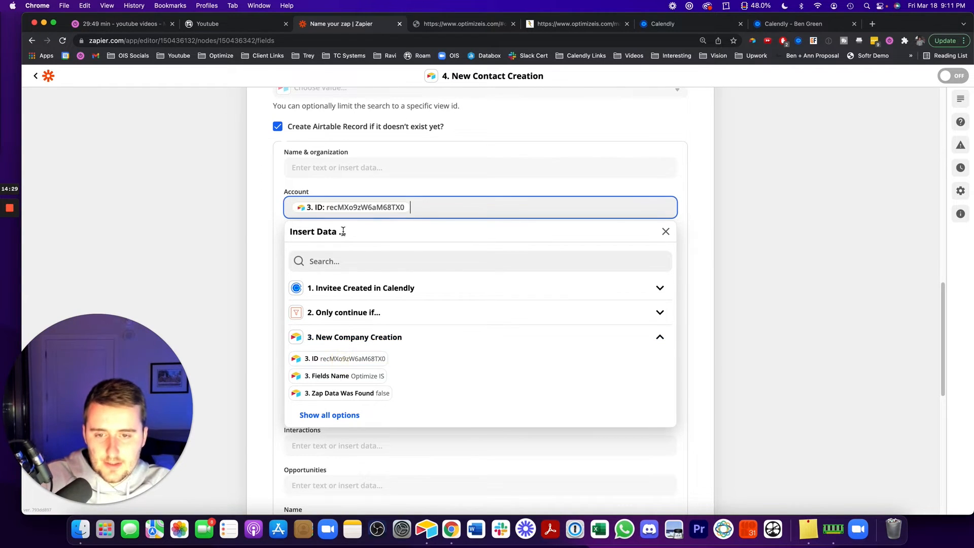
click(243, 214)
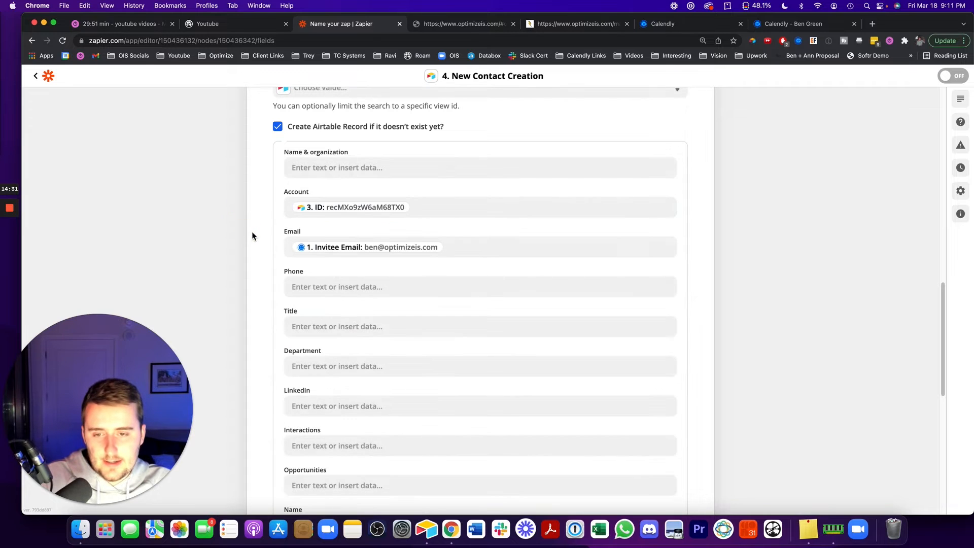
scroll(252, 231, down, 2)
scroll(369, 334, down, 5)
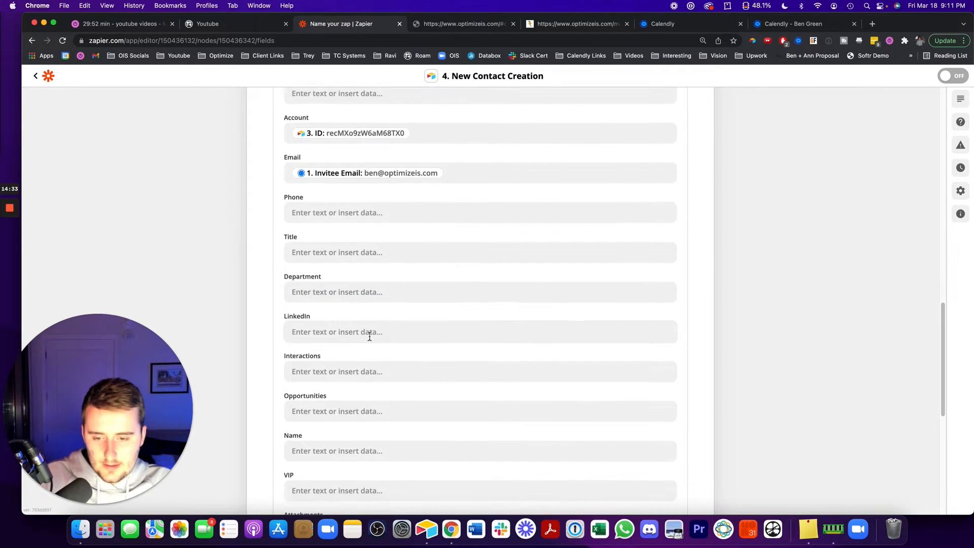
Map the new contact's Name field to the Invitee Name from the Calendly trigger
click(362, 387)
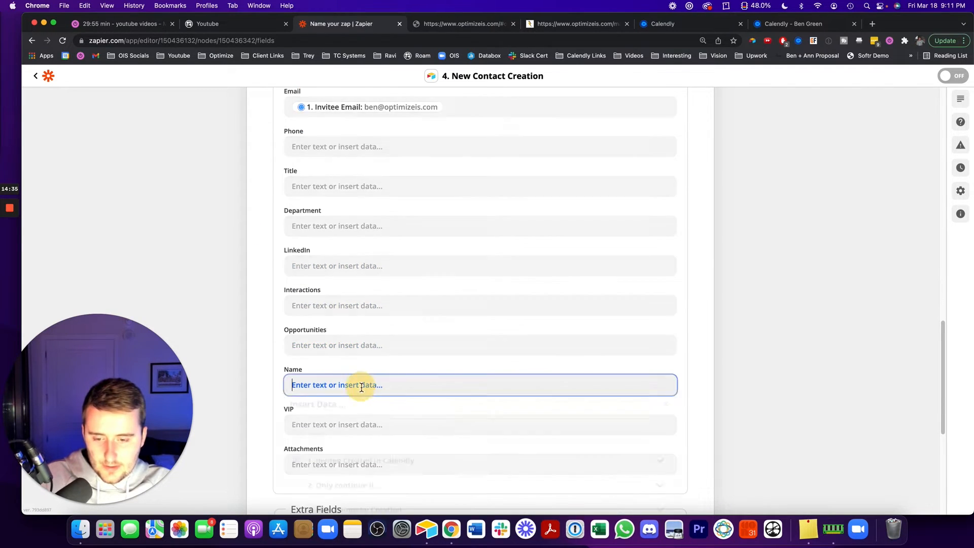
click(380, 334)
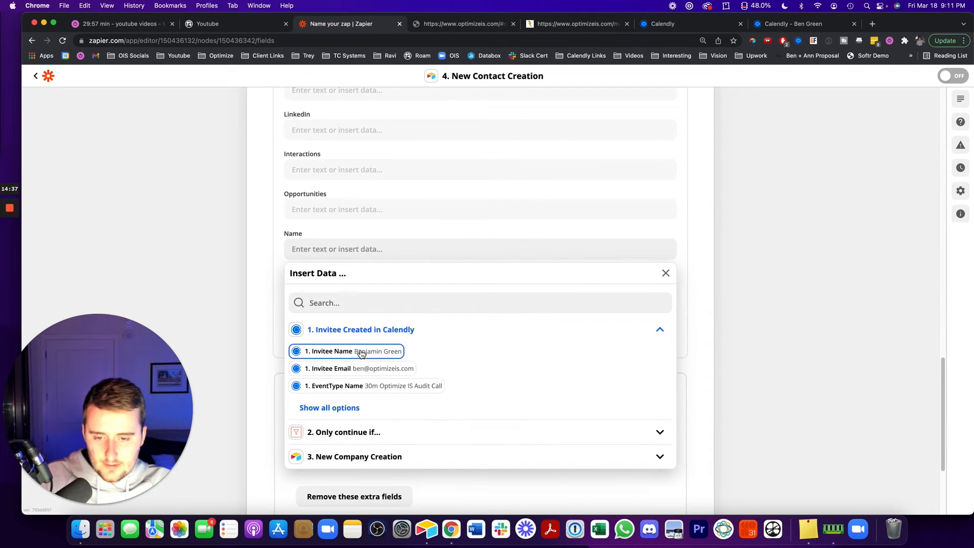
click(360, 352)
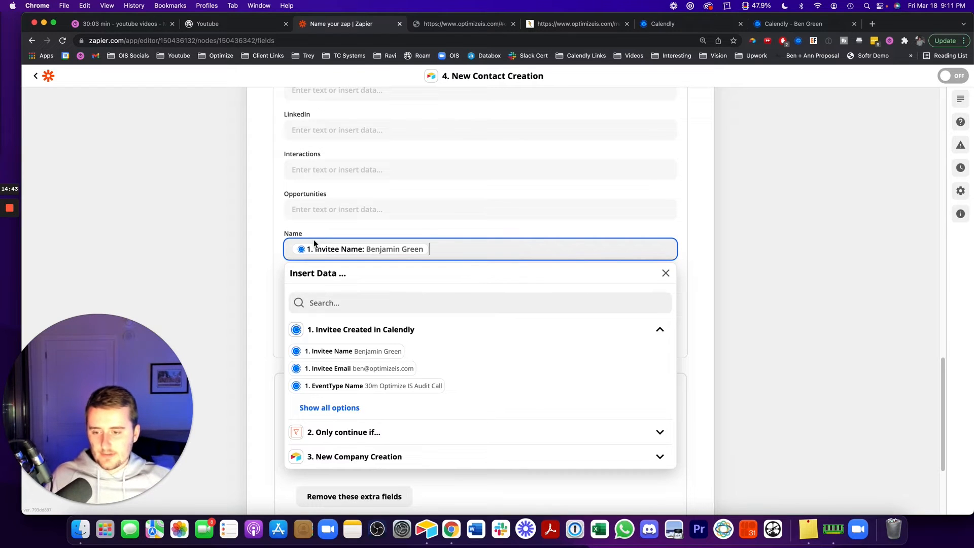
Compare the Contacts table columns in Airtable, including Account and Email, with the fields of the Zapier contact action
click(426, 529)
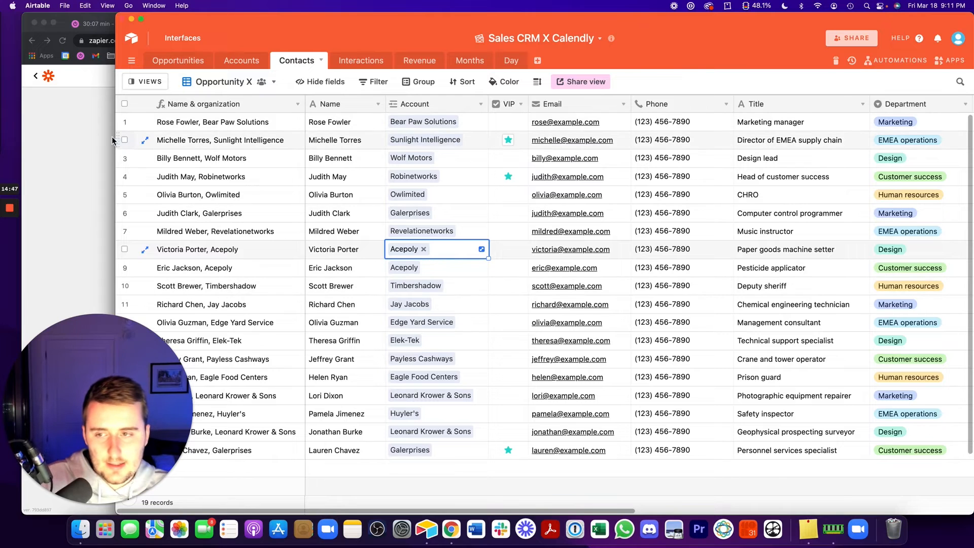
key(super+Tab)
click(217, 196)
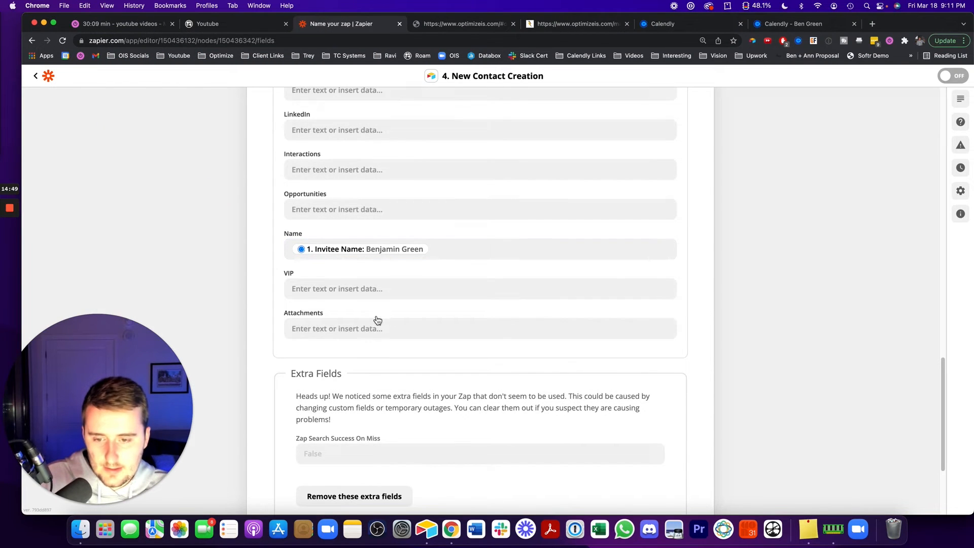
scroll(393, 299, up, 4)
scroll(414, 269, up, 2)
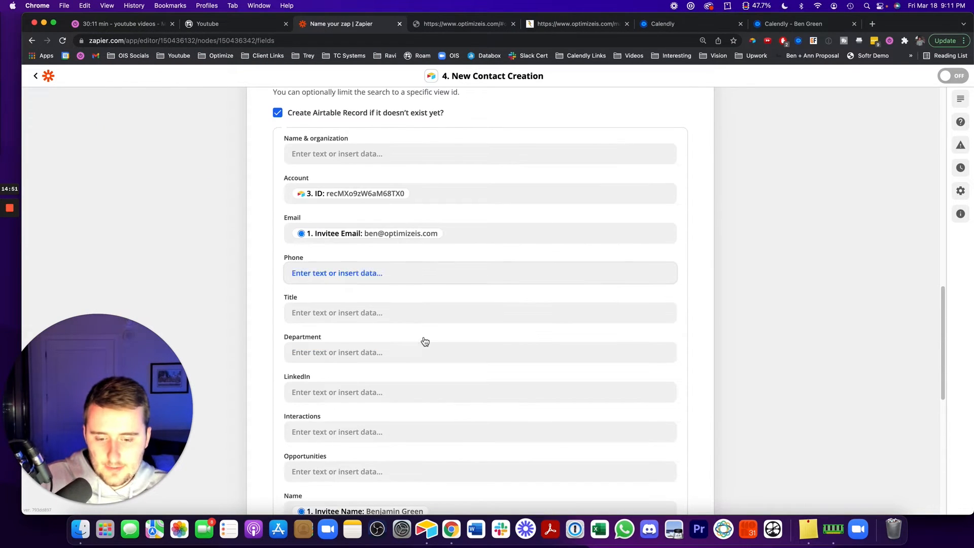
click(427, 529)
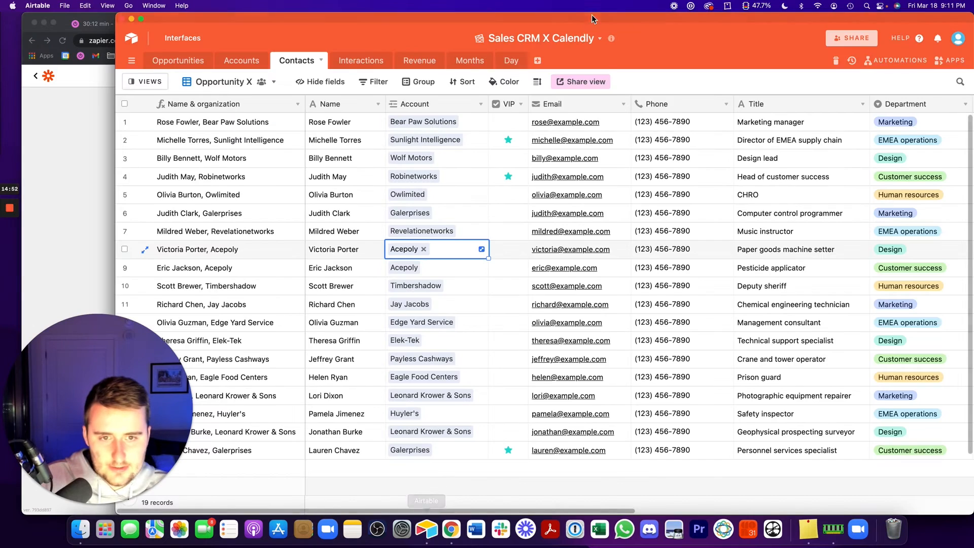
click(413, 104)
click(572, 110)
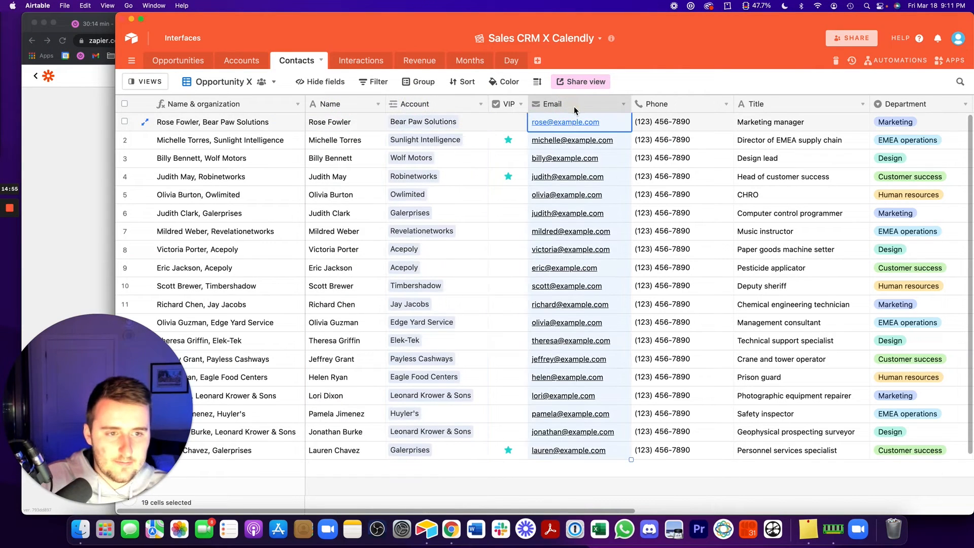
click(97, 142)
Map the new contact's Phone field to Invitee Text Reminder Number, searching all Calendly options by part of the phone number
click(391, 278)
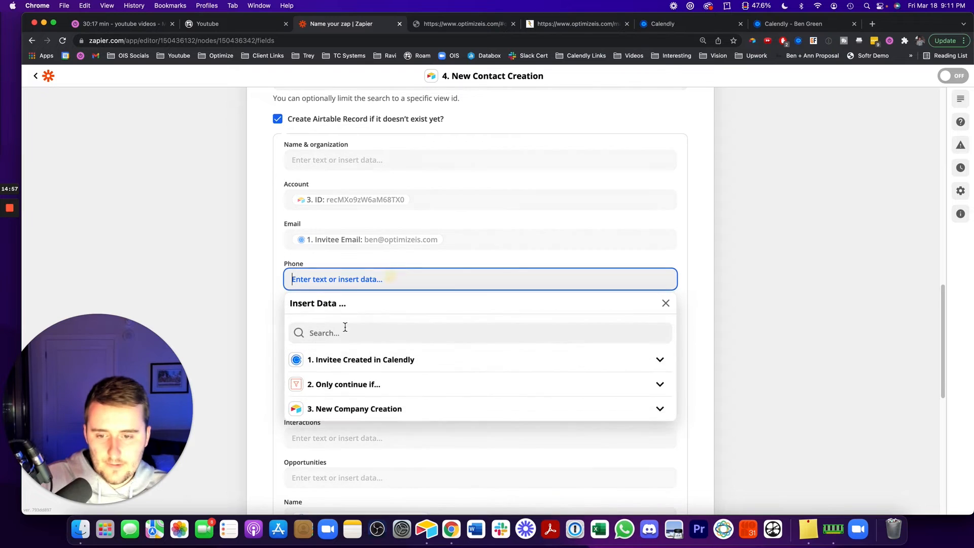
click(342, 359)
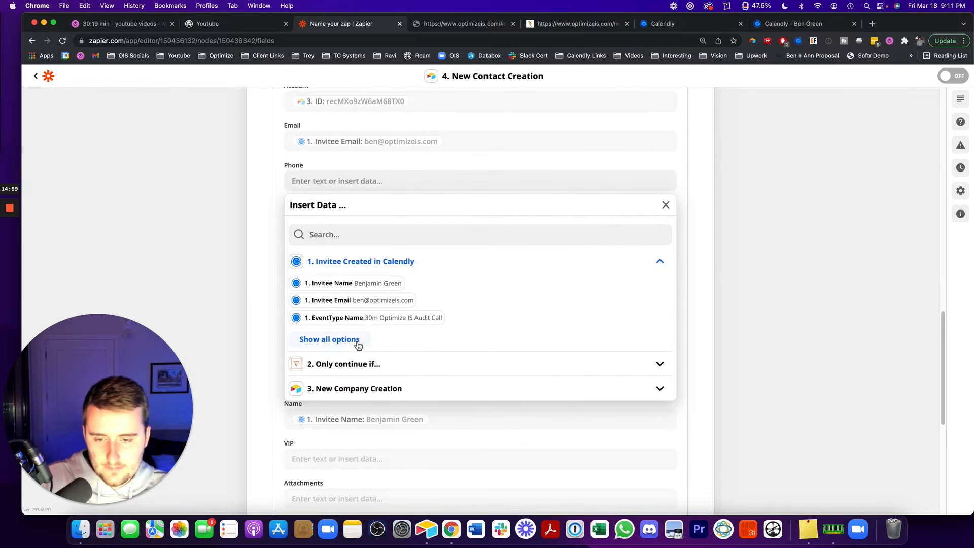
click(332, 340)
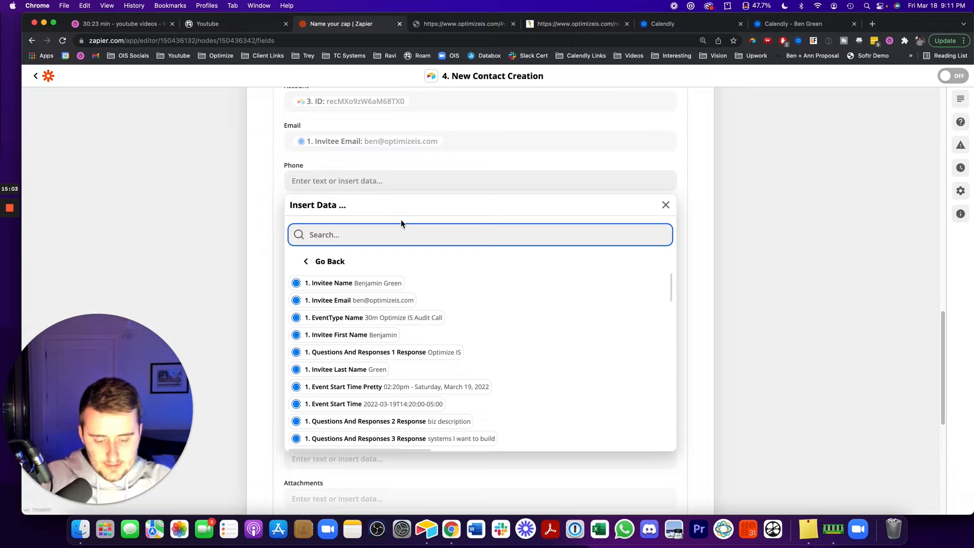
text(7084)
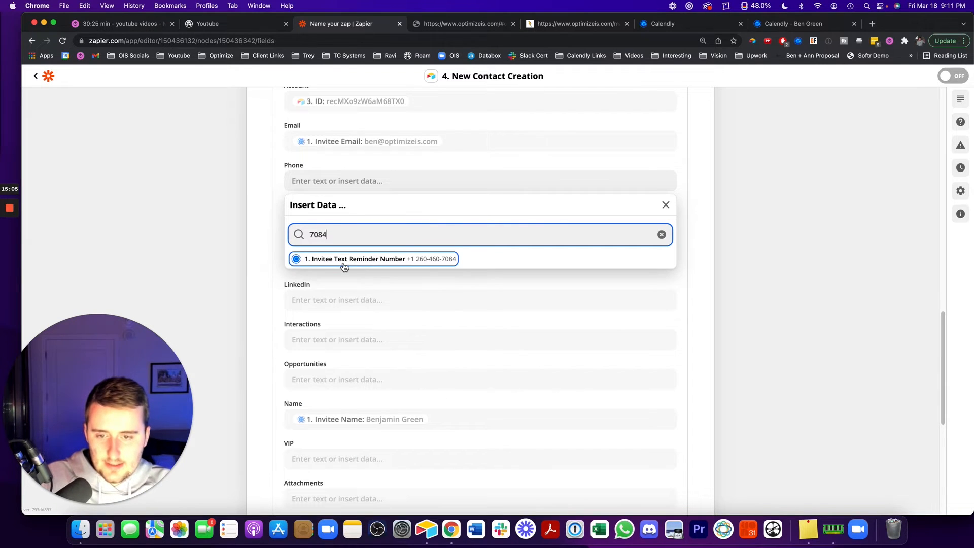
click(341, 260)
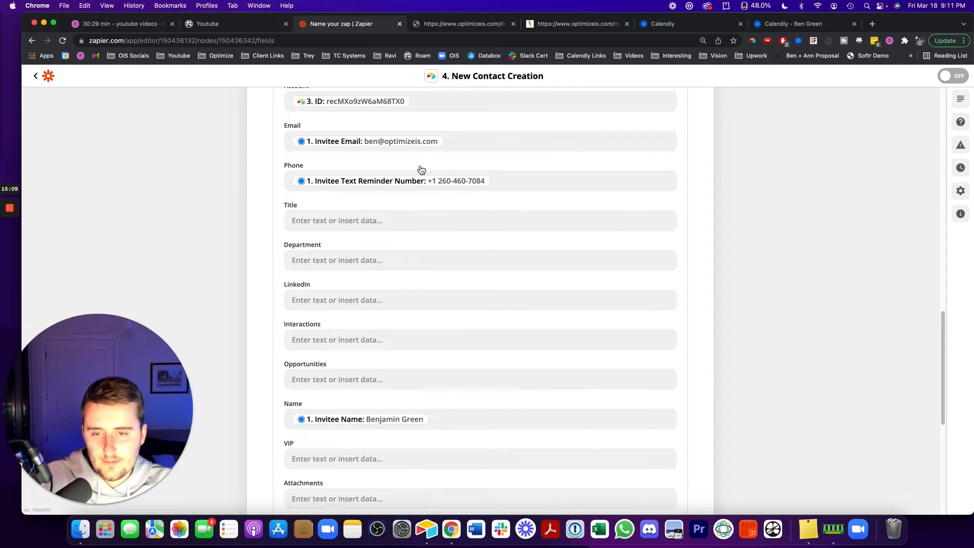
Remove the unused extra fields from the New Contact Creation action
scroll(289, 224, down, 5)
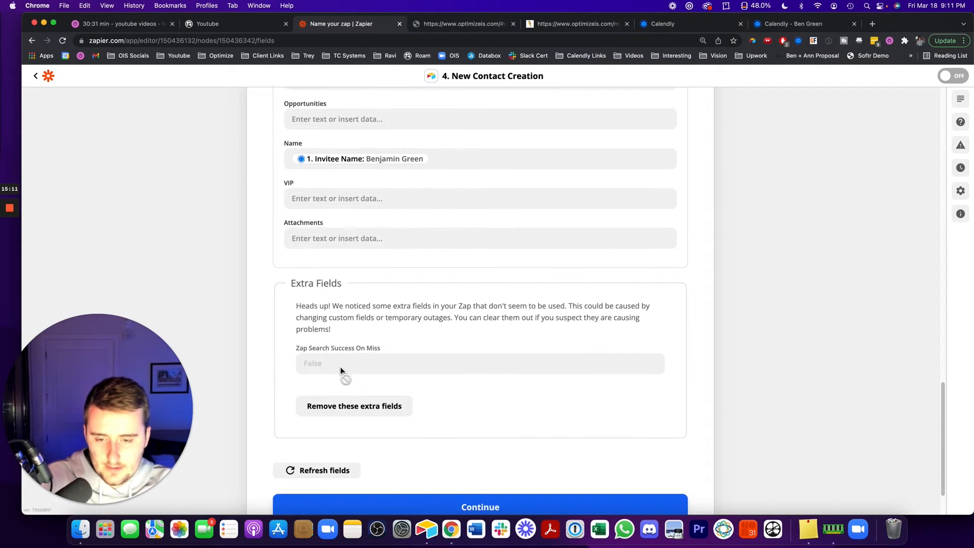
click(350, 406)
scroll(199, 276, down, 6)
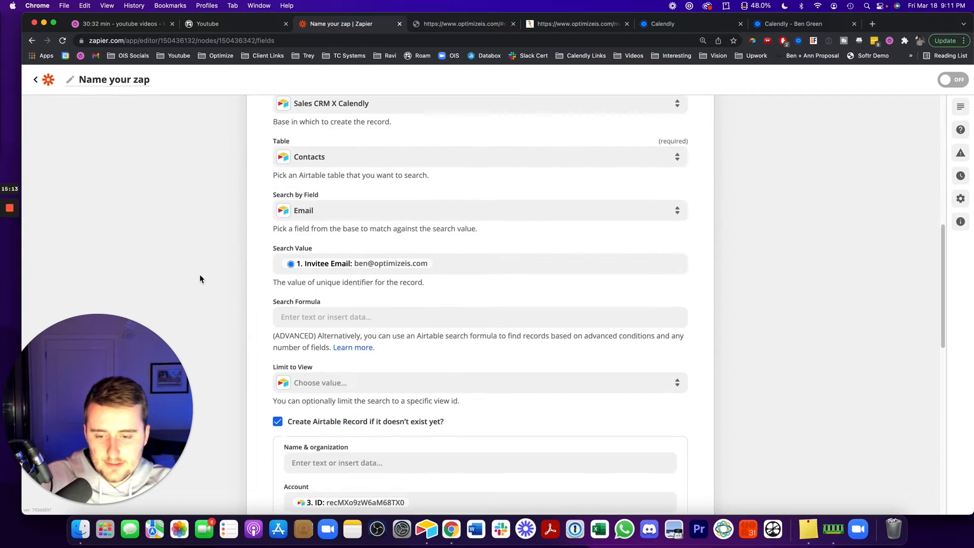
Finish the New Contact Creation setup and run its test with review
scroll(200, 274, down, 10)
click(337, 440)
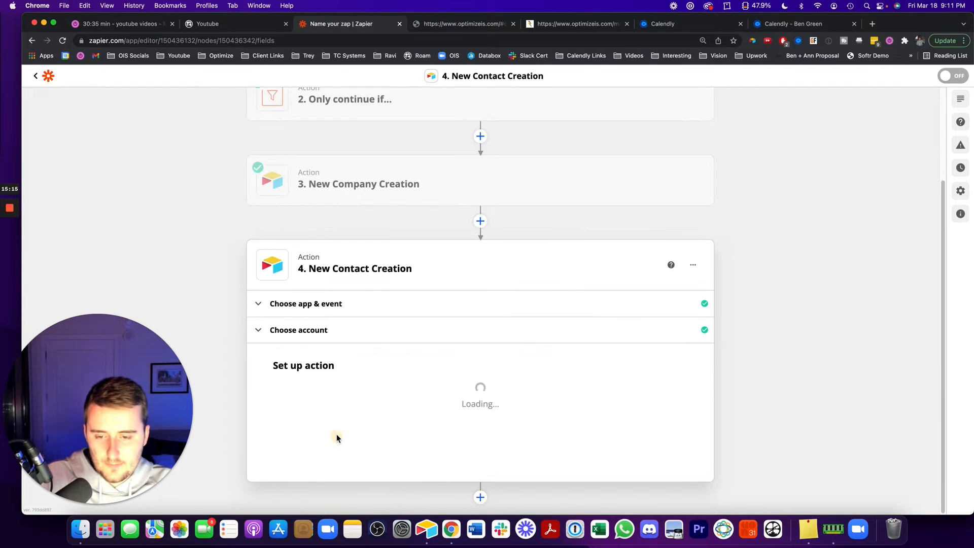
scroll(240, 330, down, 10)
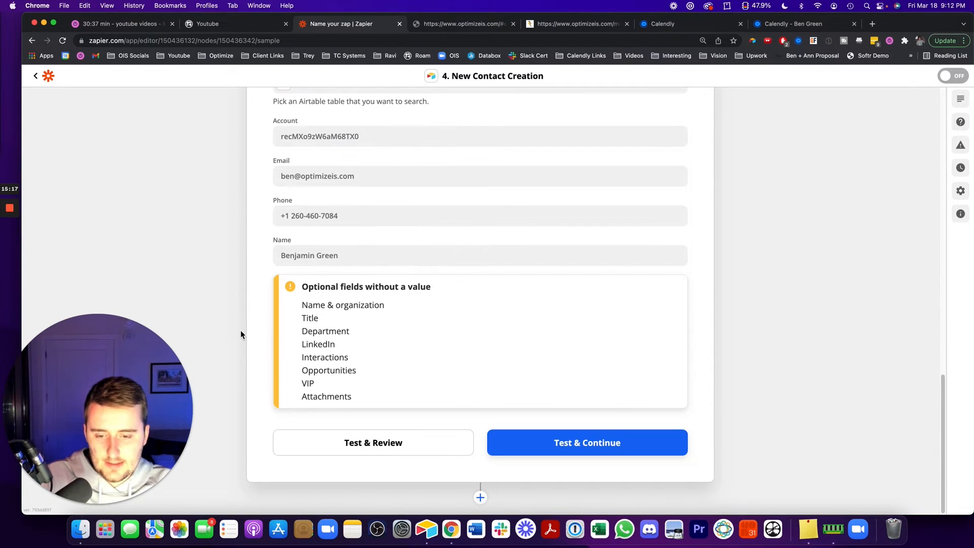
click(373, 447)
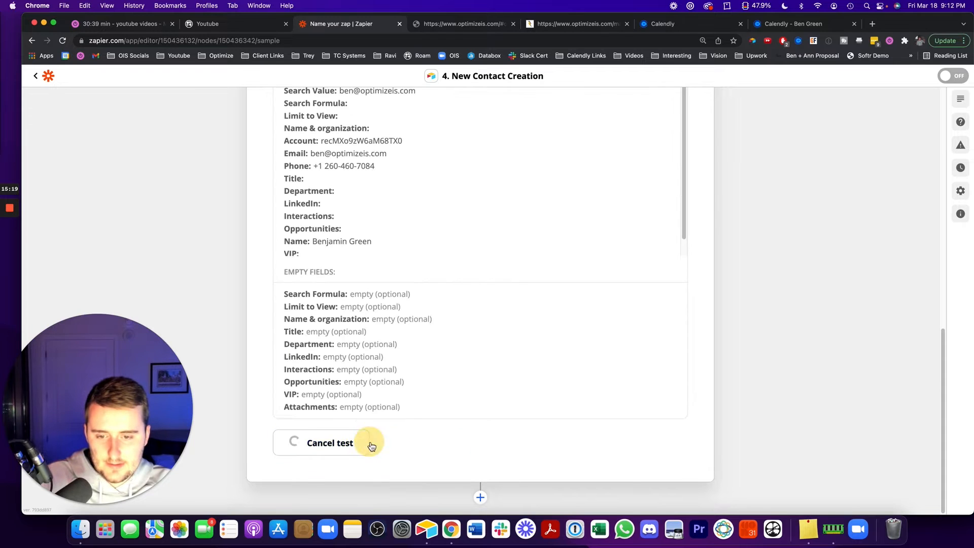
Switch to Airtable and examine the new contact's name, account, email and phone in the last row of the Contacts table
click(426, 529)
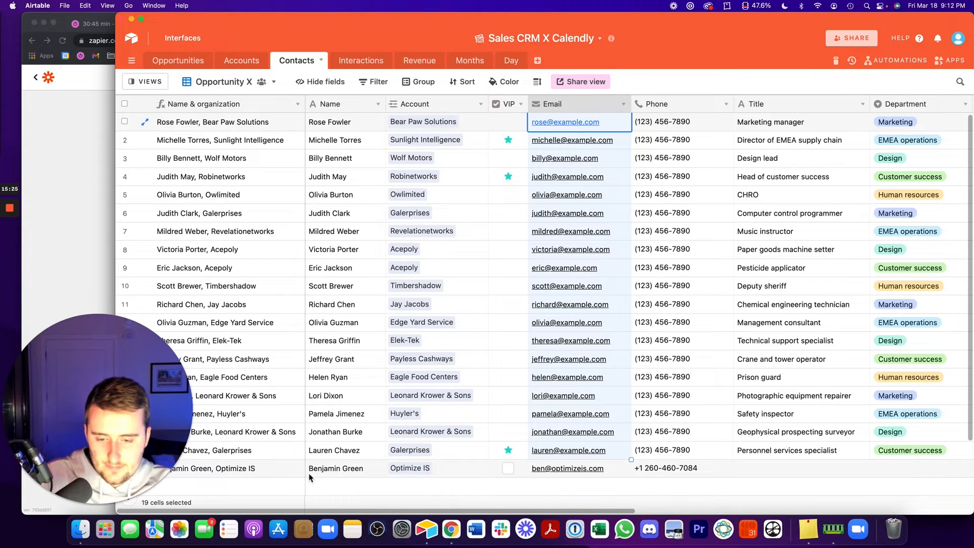
click(438, 473)
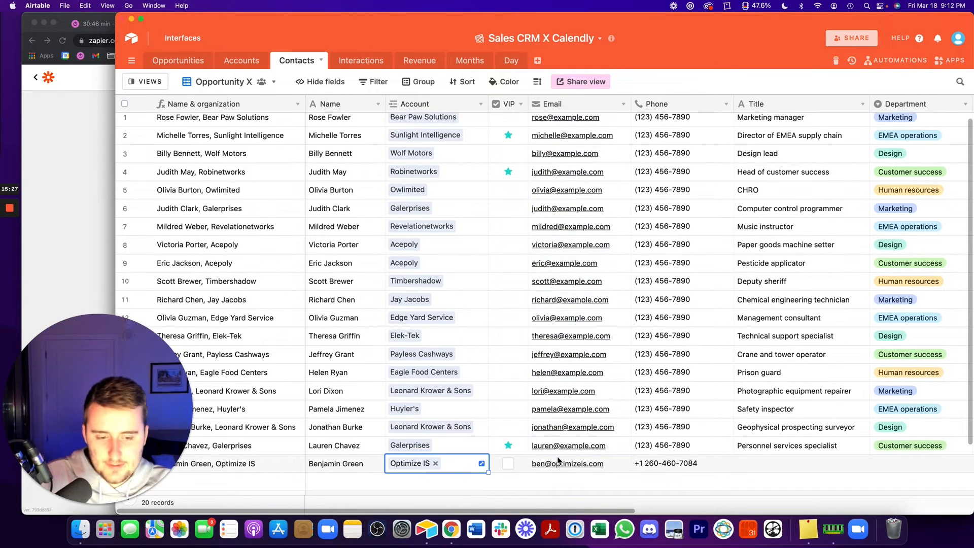
click(634, 471)
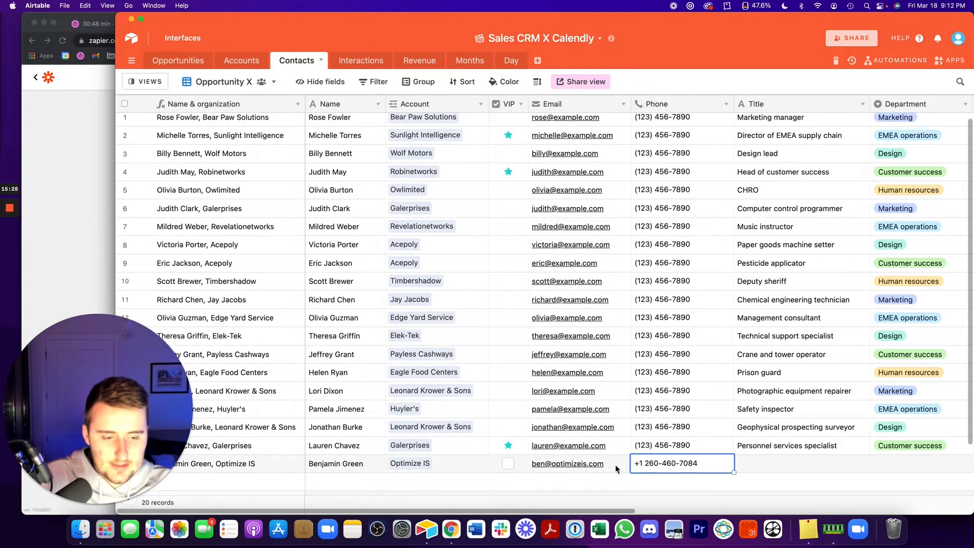
click(309, 463)
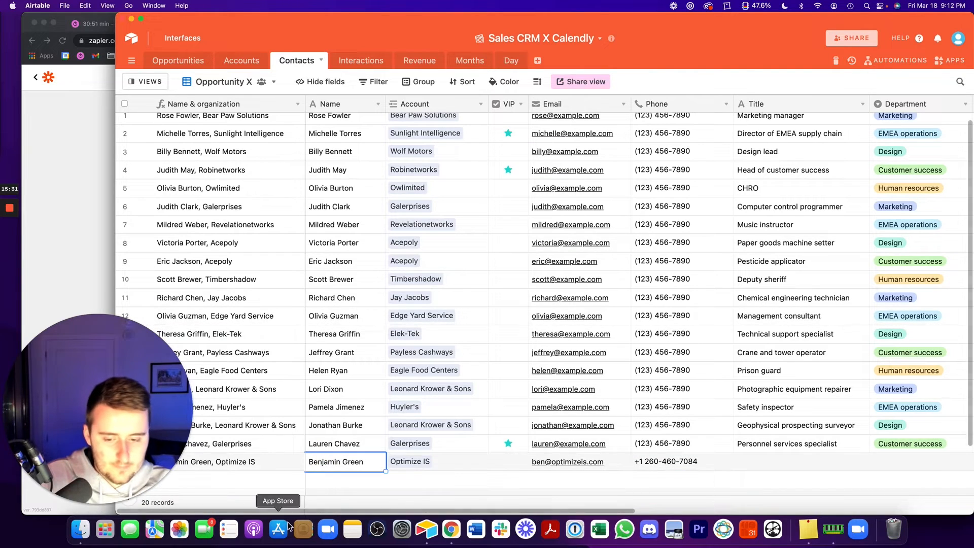
scroll(457, 508, right, 10)
scroll(583, 455, left, 6)
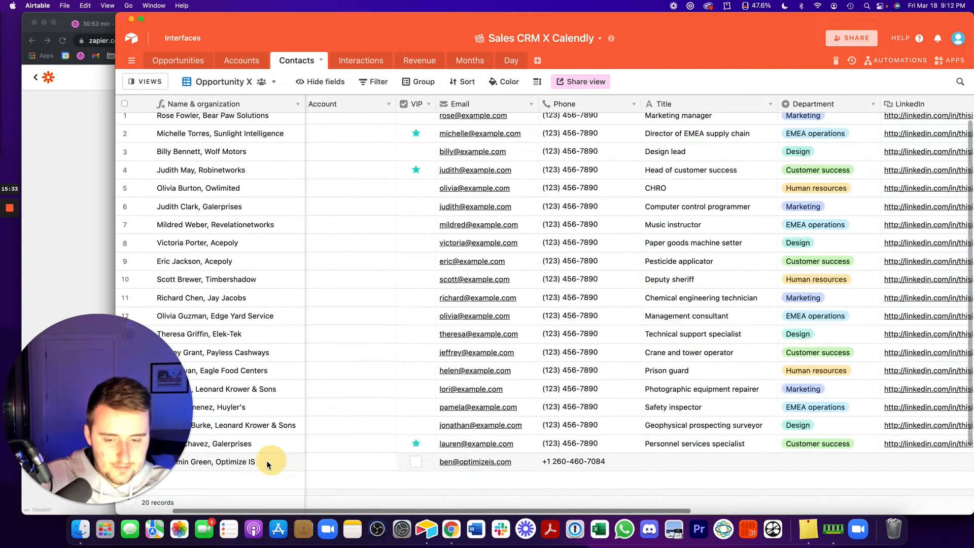
scroll(269, 464, left, 3)
click(454, 463)
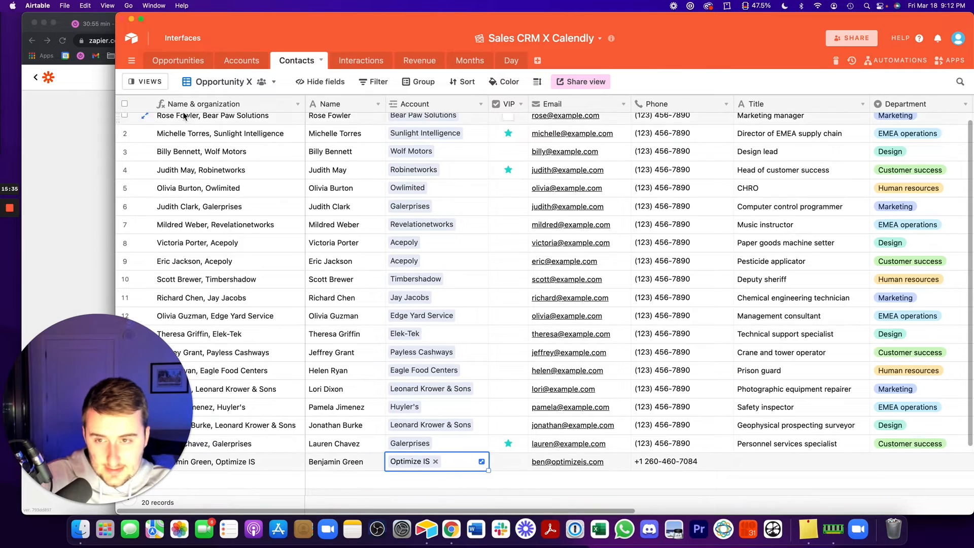
Switch back to Zapier and add an Airtable action after New Contact Creation with Find Record as its event
click(72, 117)
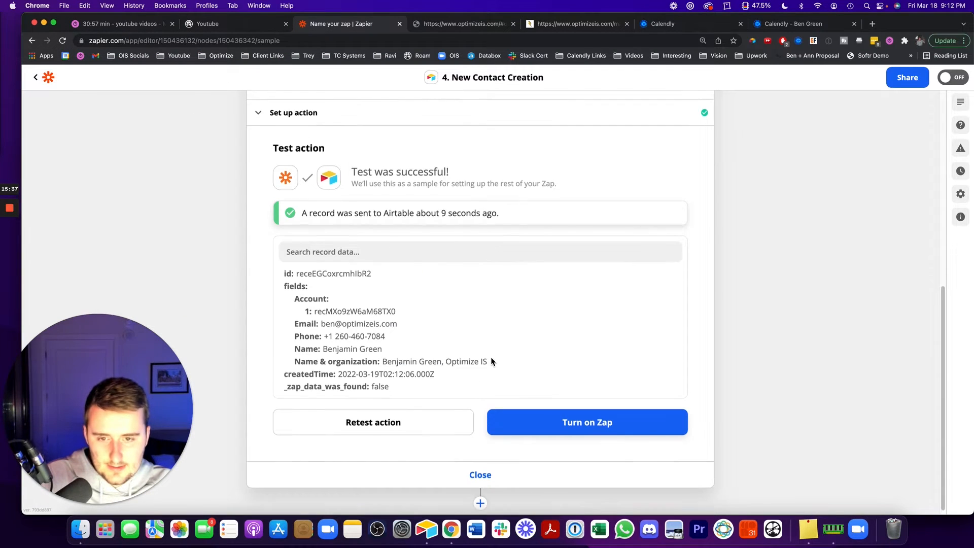
scroll(491, 361, up, 5)
scroll(491, 361, down, 5)
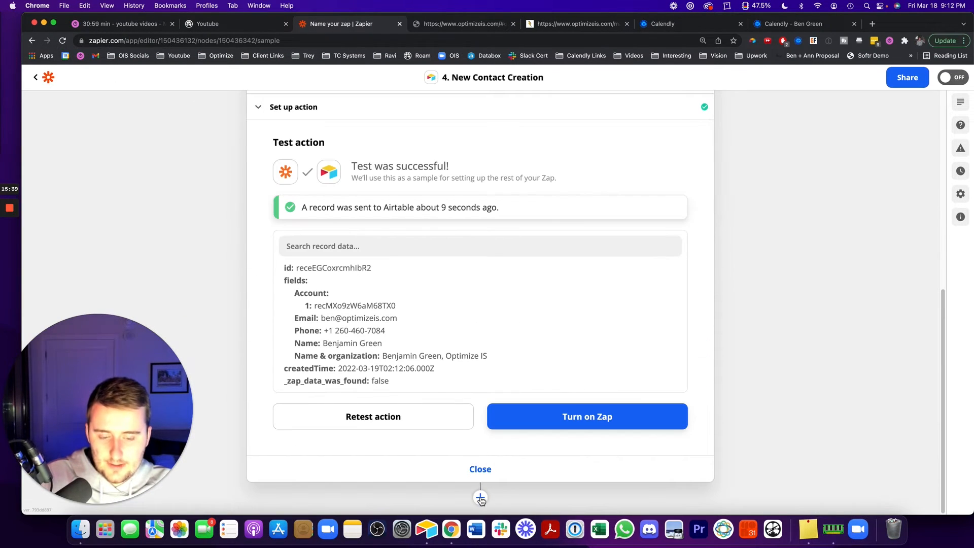
click(480, 498)
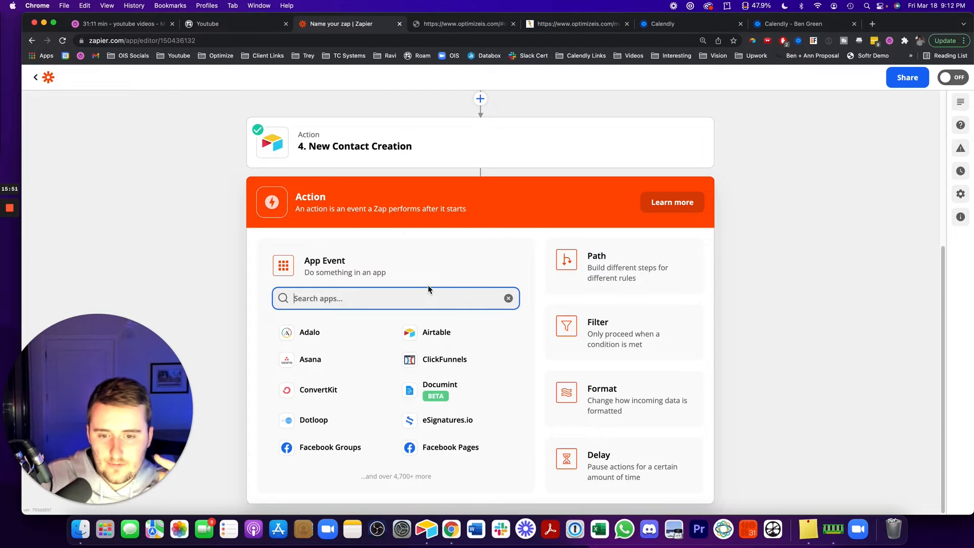
click(436, 331)
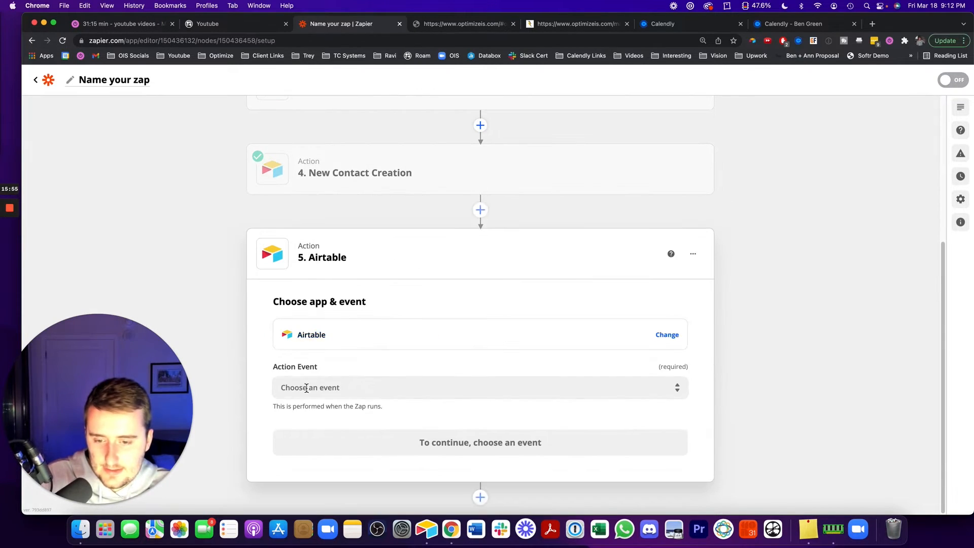
click(307, 388)
click(319, 491)
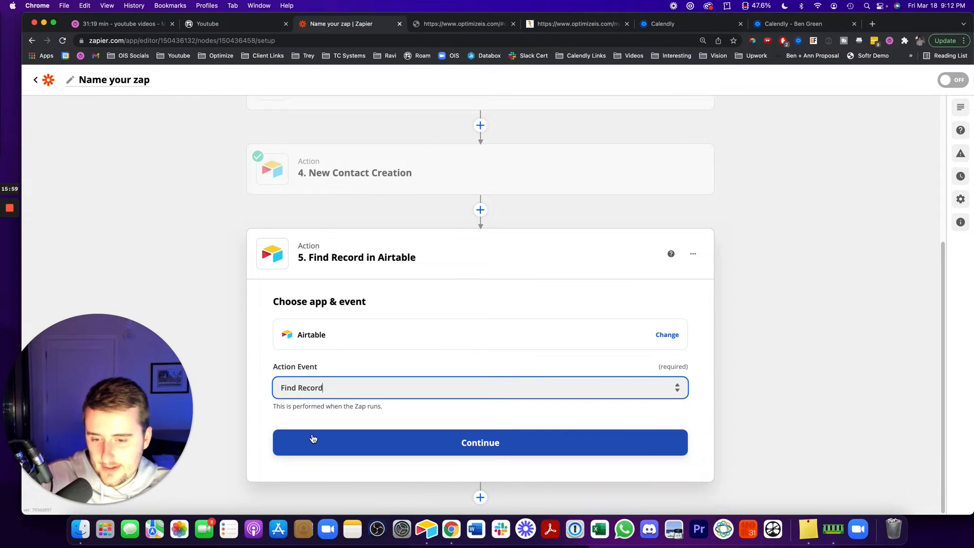
Connect the Find Record action to the non-legacy Optimize IS Airtable account and continue to its setup
click(313, 438)
click(321, 398)
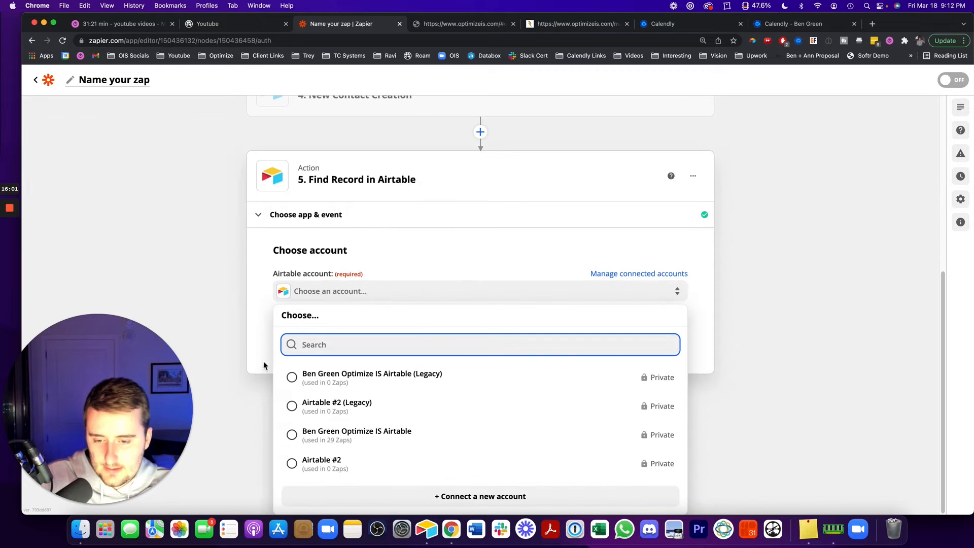
click(351, 432)
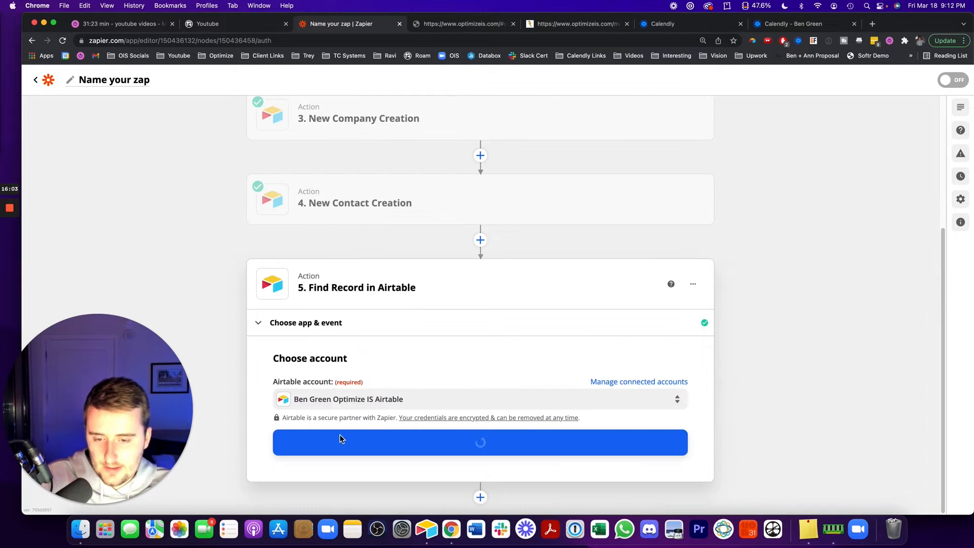
click(337, 439)
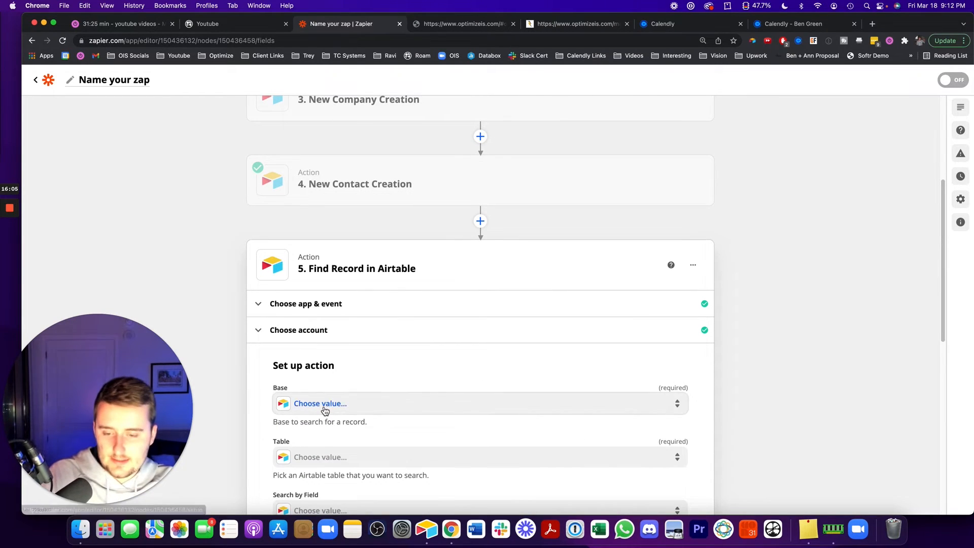
Set the Find Record action to search the Opportunities table in the Sales CRM X Calendly base
click(324, 403)
text(calendlu)
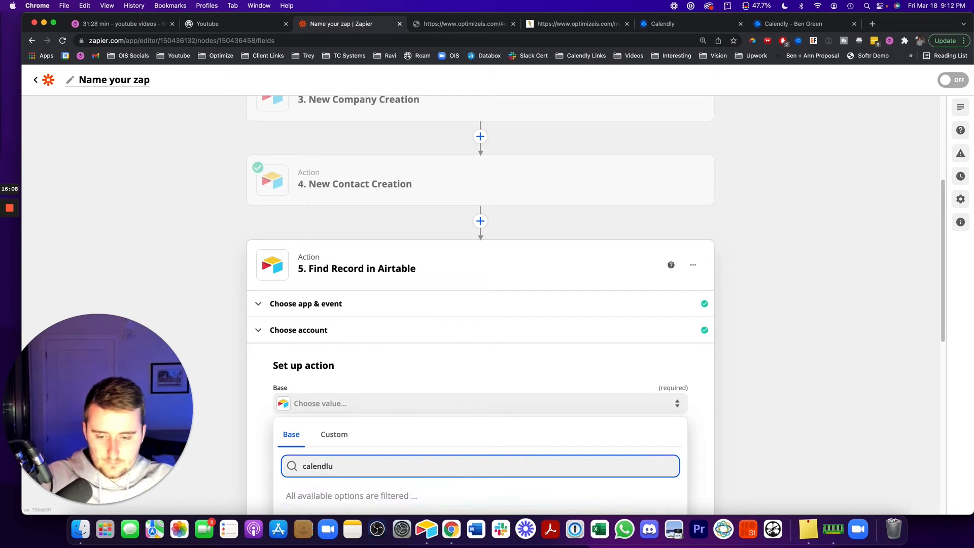
key(BackSpace)
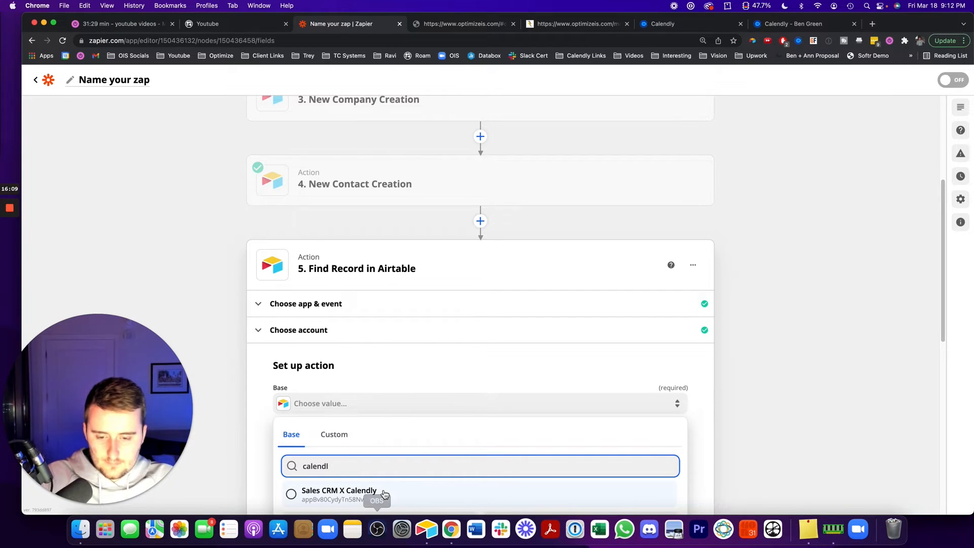
click(365, 494)
scroll(238, 345, down, 3)
click(311, 335)
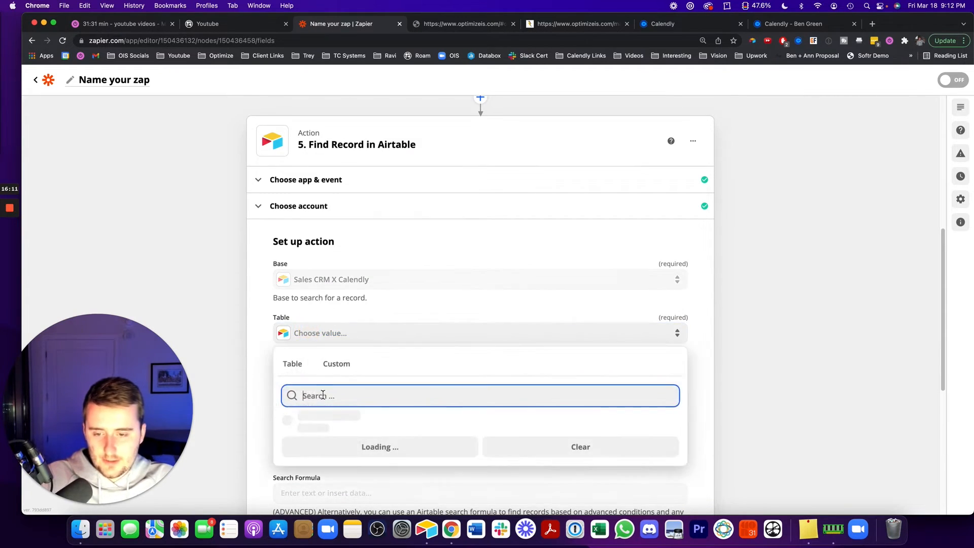
click(326, 424)
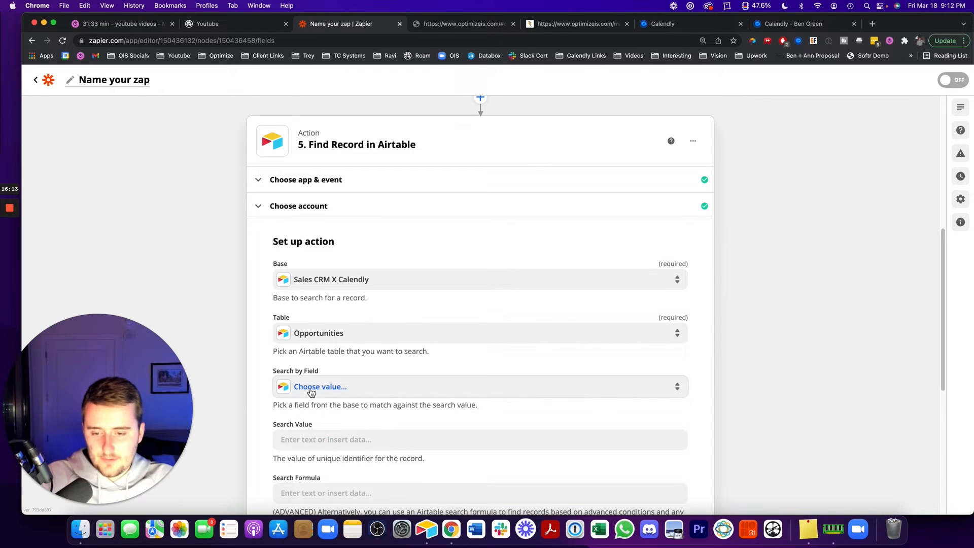
scroll(256, 344, down, 2)
scroll(256, 344, down, 1)
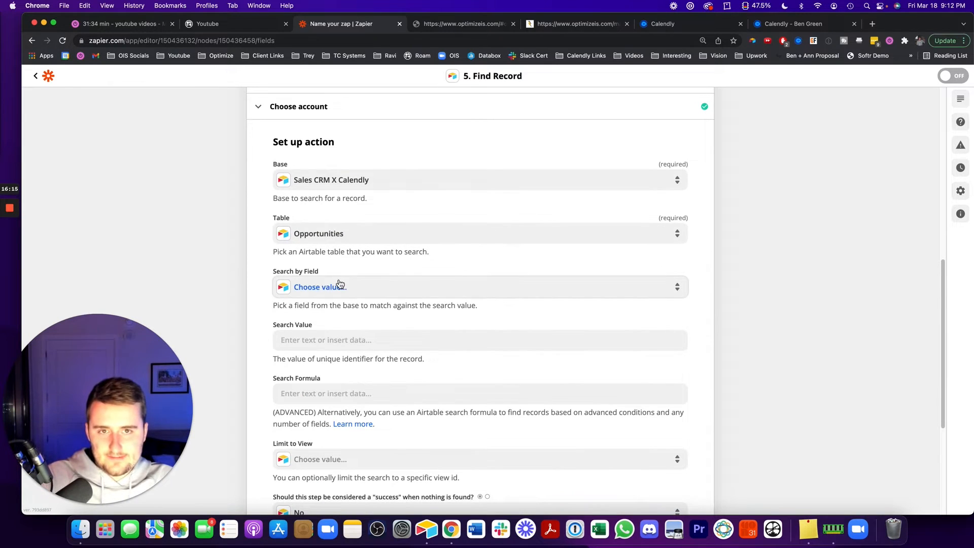
Switch to Airtable and examine the opportunities grouped by status in the Opportunities table
click(426, 529)
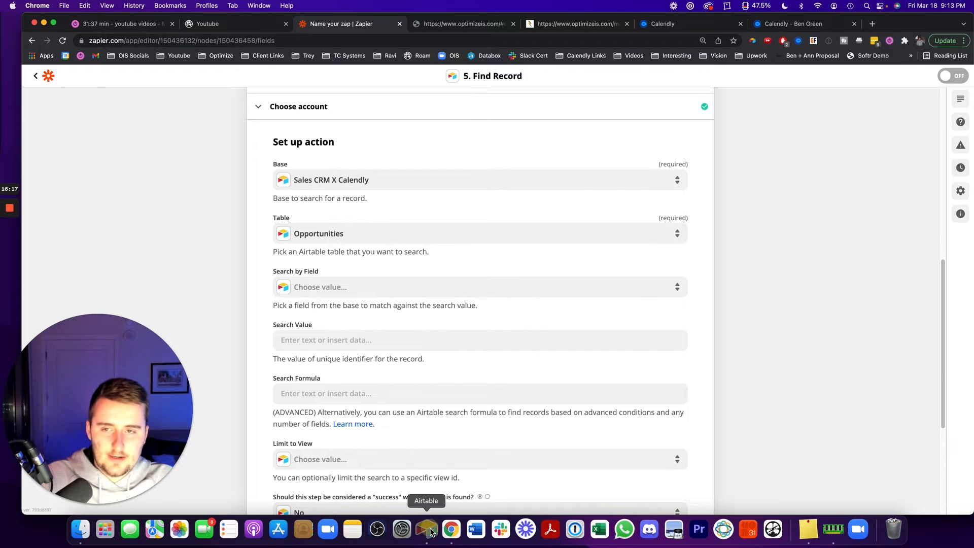
click(178, 61)
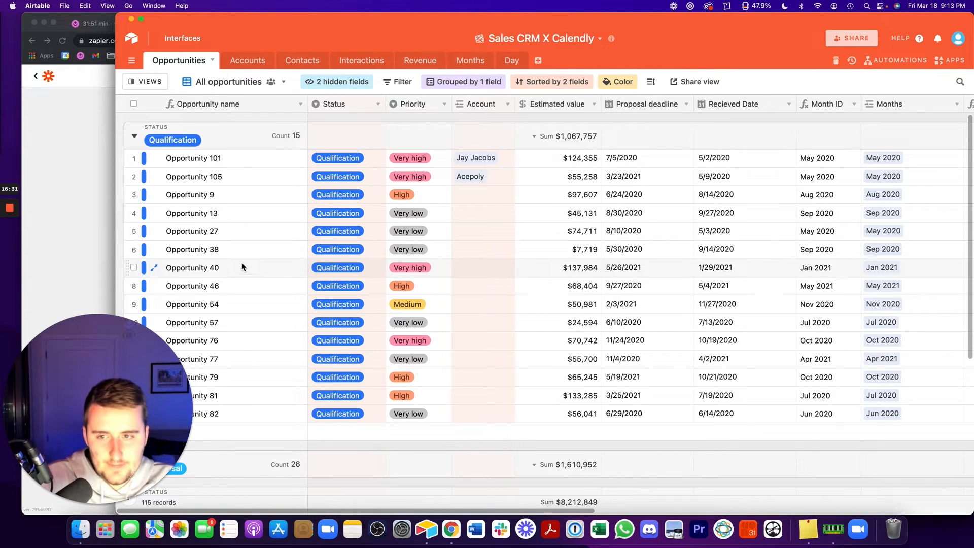
click(143, 134)
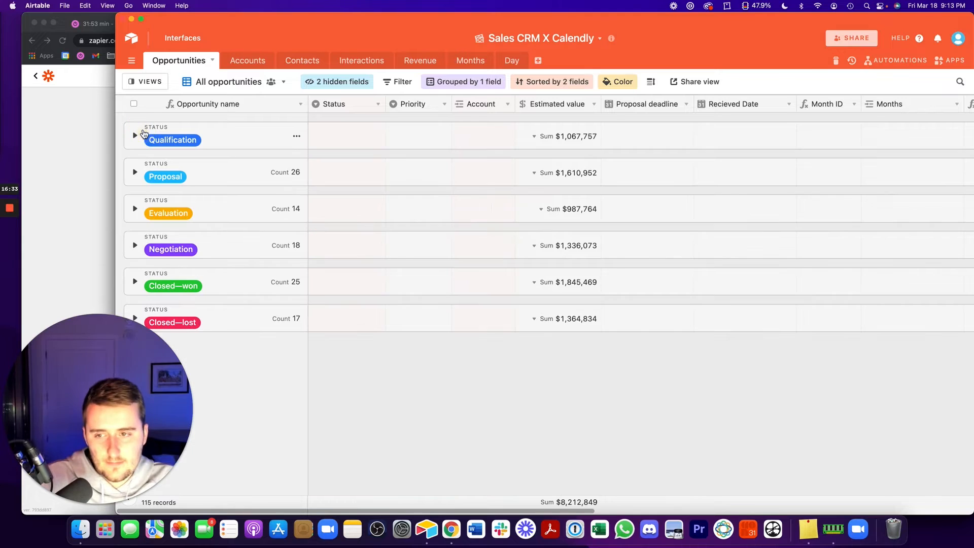
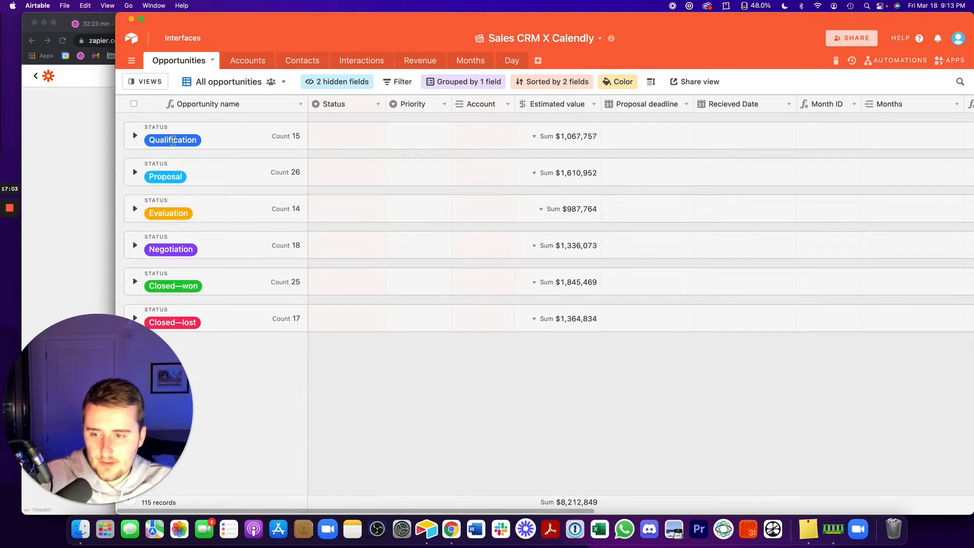
drag(156, 285, 208, 288)
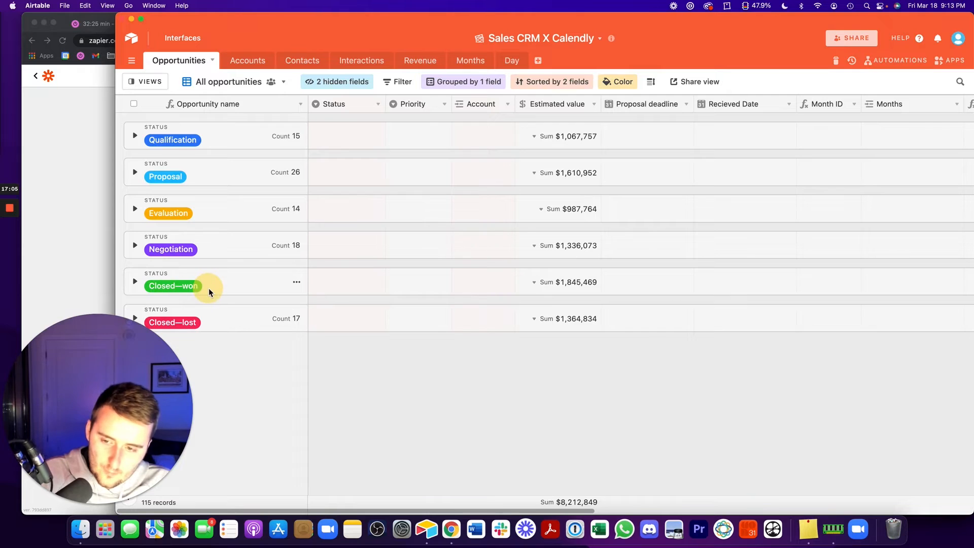
drag(147, 285, 194, 287)
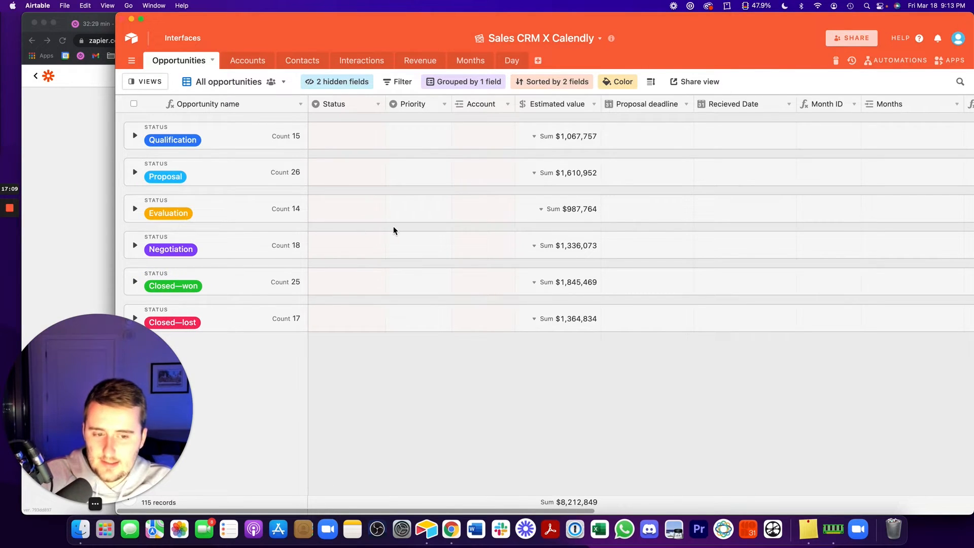
double_click(173, 247)
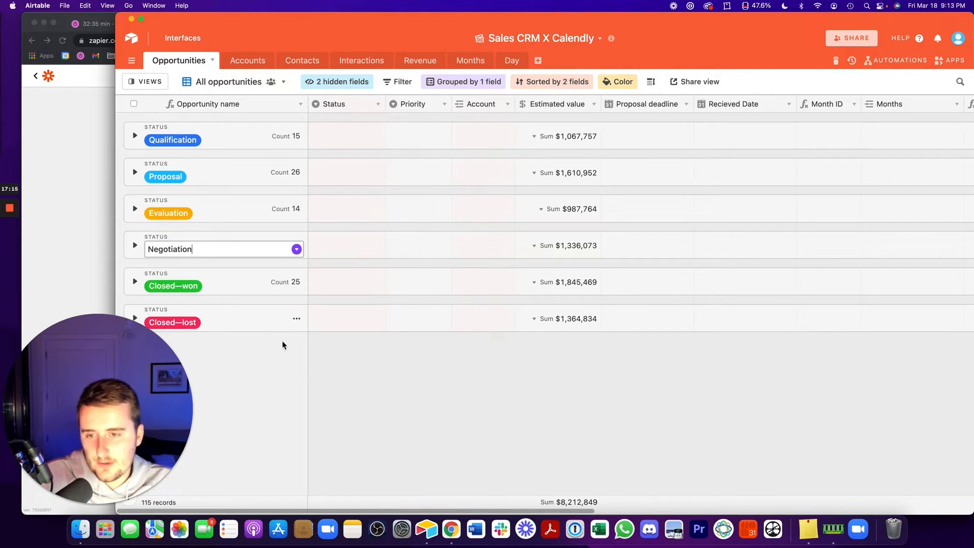
click(376, 427)
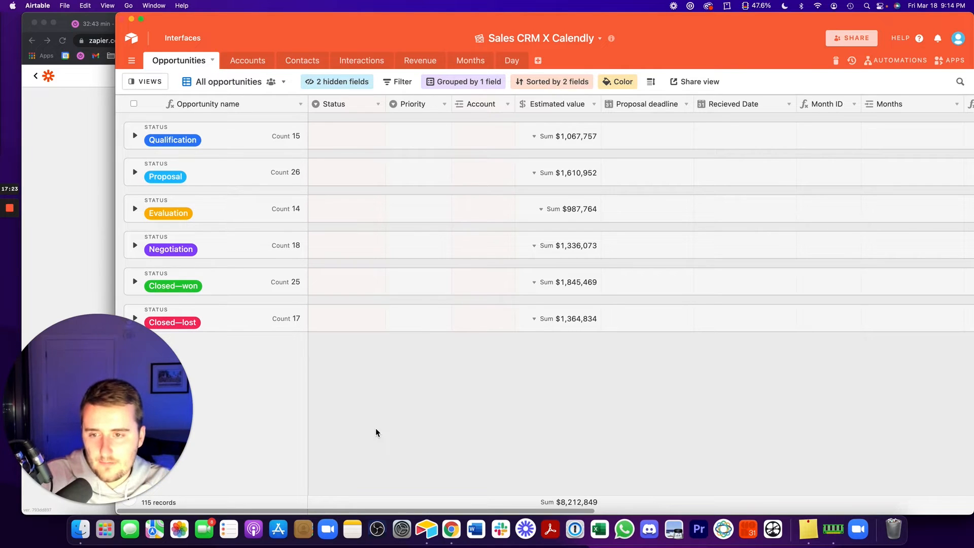
click(134, 135)
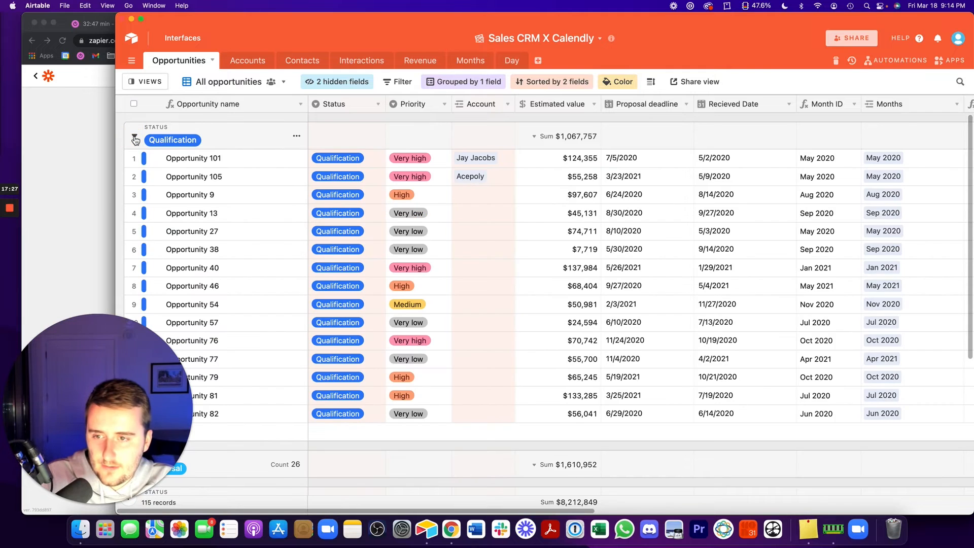
click(135, 135)
Create a collaborative grid view named "DEV | Zapier Limiter For New Opportunities" in the Opportunities table
click(145, 81)
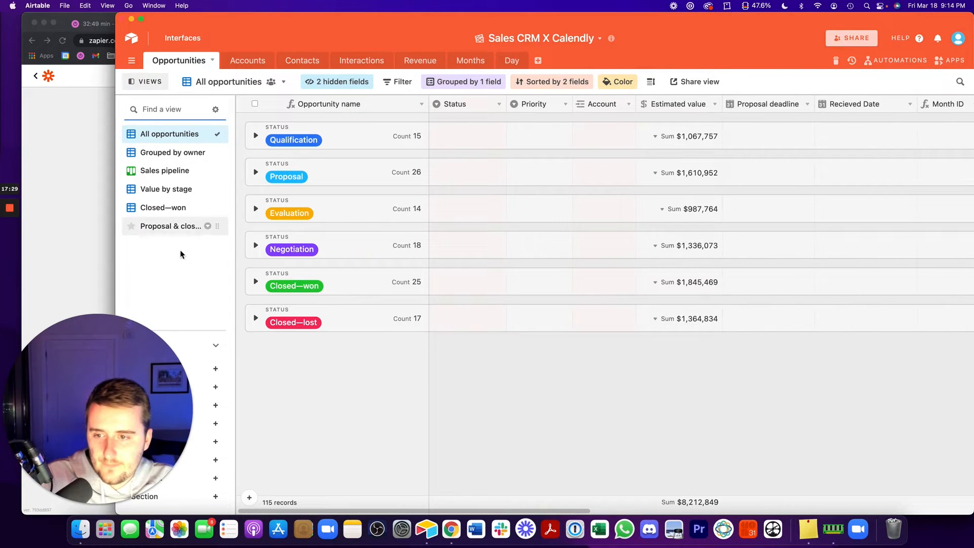
click(78, 504)
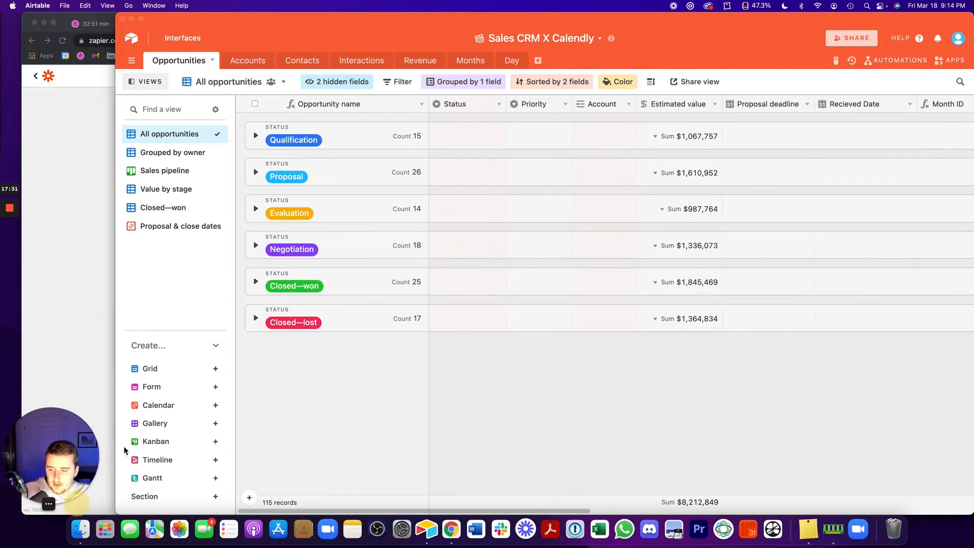
click(164, 369)
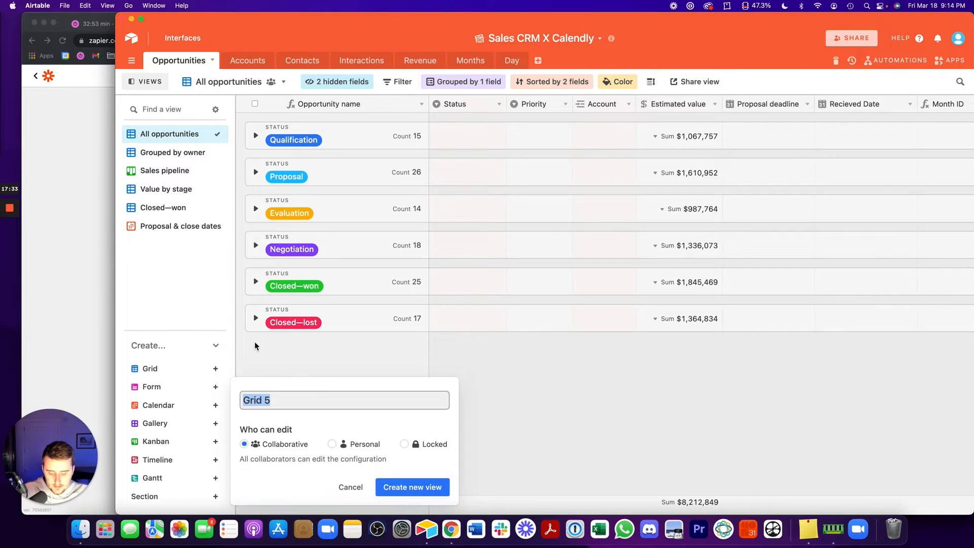
text(DEV | )
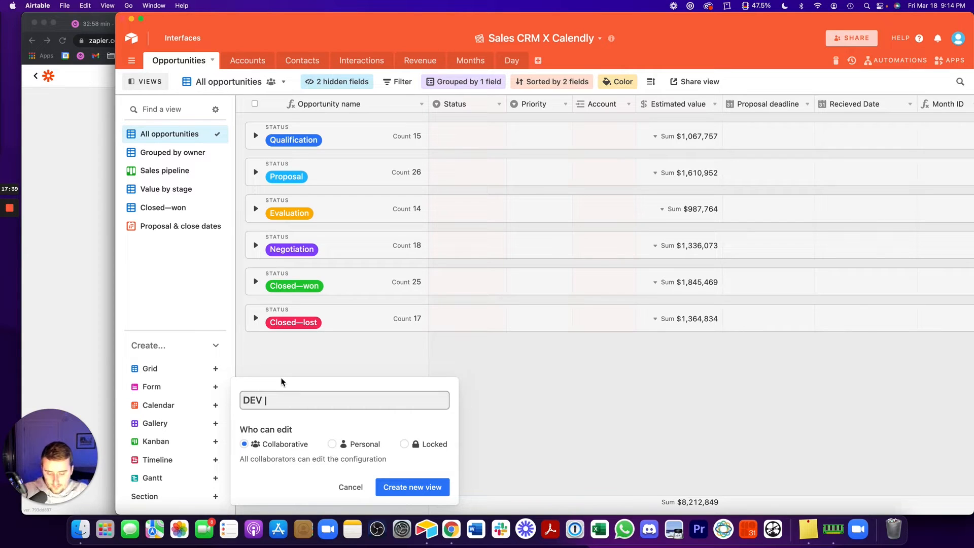
text(Zapier Lim)
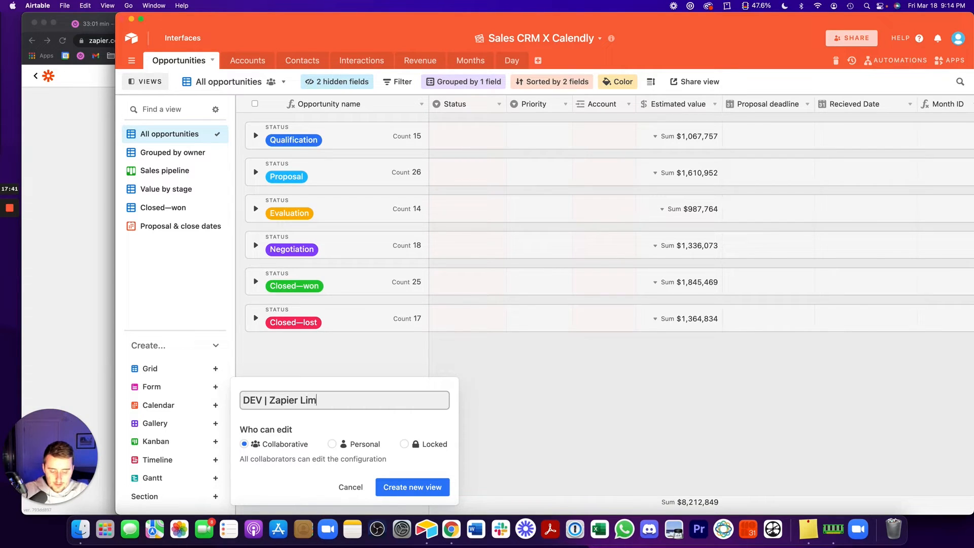
text(iter For New op)
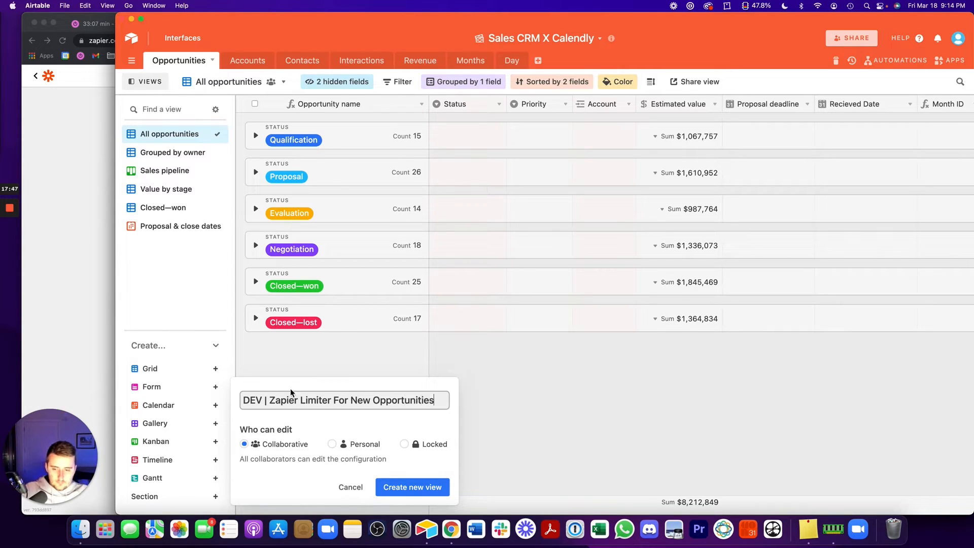
click(406, 482)
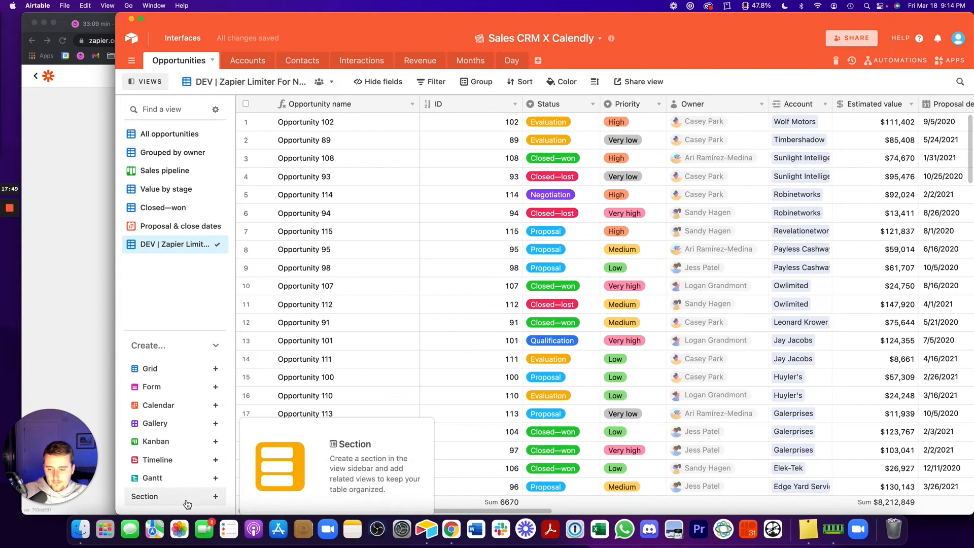
Add two view sections to the Opportunities table and name them Team Views and DEV
click(183, 496)
click(182, 345)
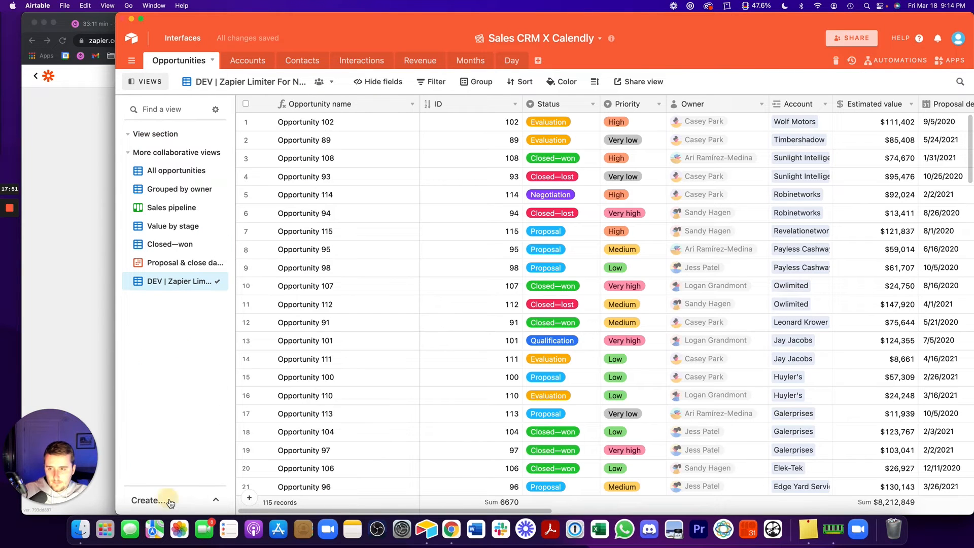
click(169, 502)
click(213, 496)
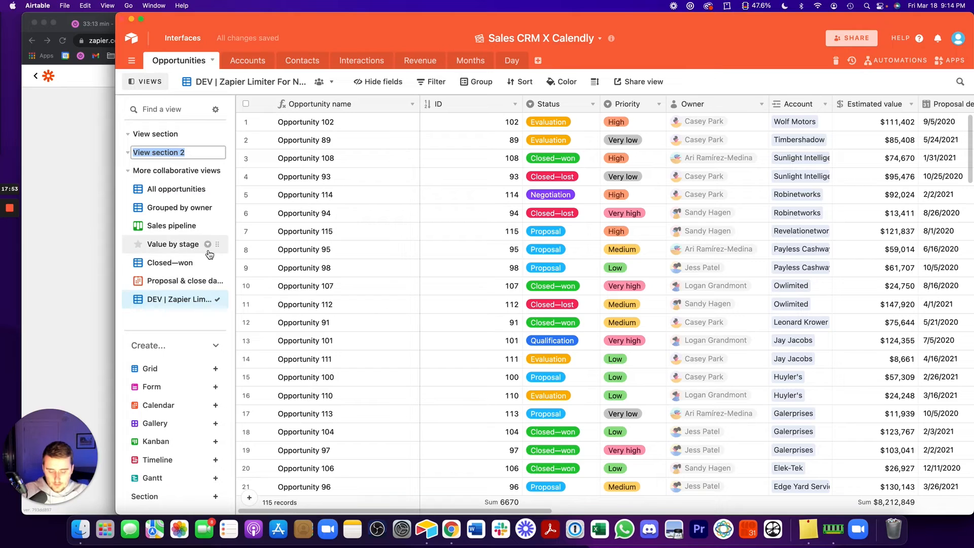
text(DEV)
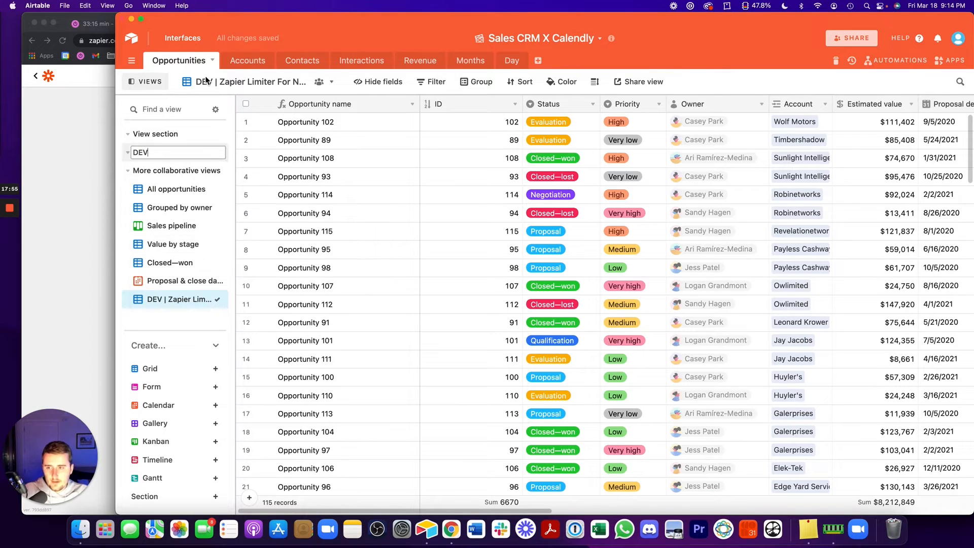
key(Return)
double_click(189, 136)
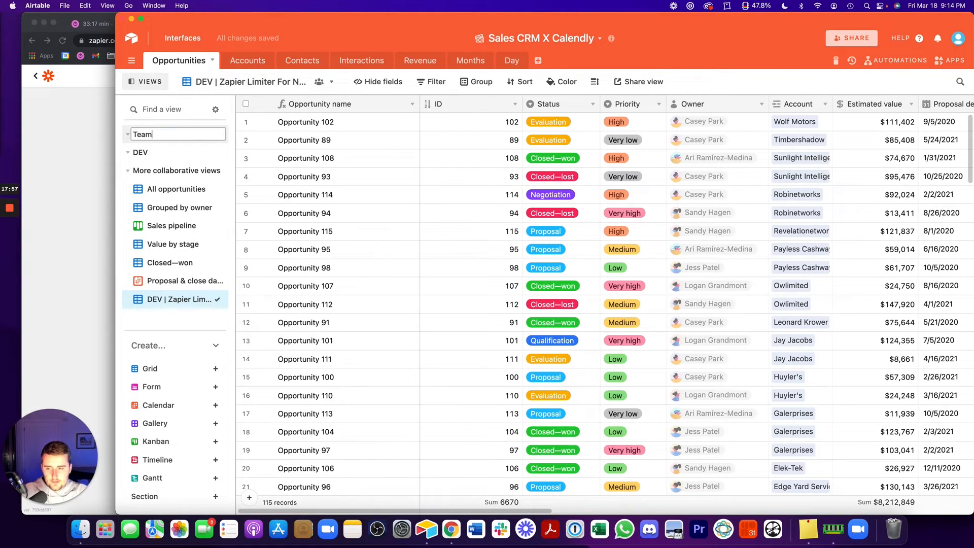
text(Team Views)
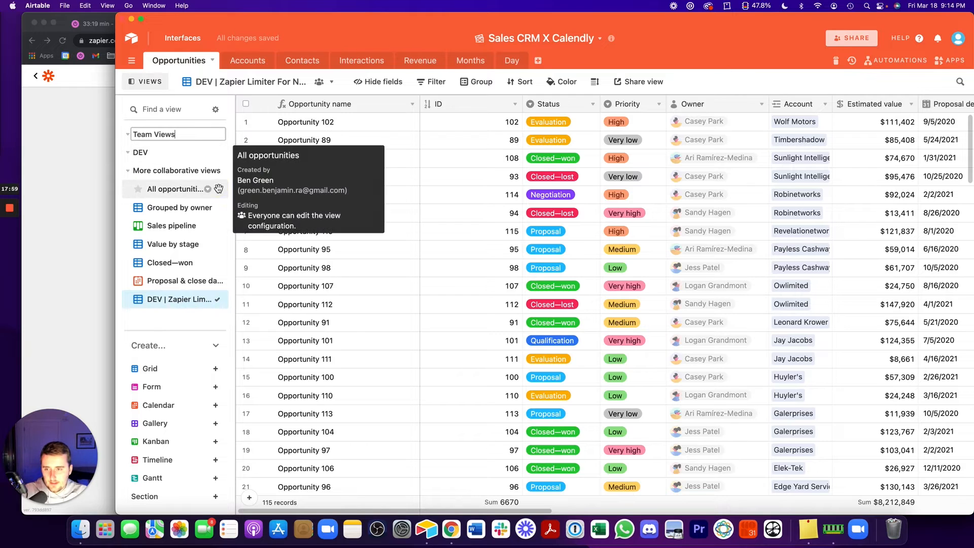
Move the five team grid and kanban views into Team Views and the Zapier limiter view into DEV, then collapse DEV and More collaborative views
drag(211, 189, 218, 137)
drag(218, 208, 217, 155)
drag(220, 225, 216, 172)
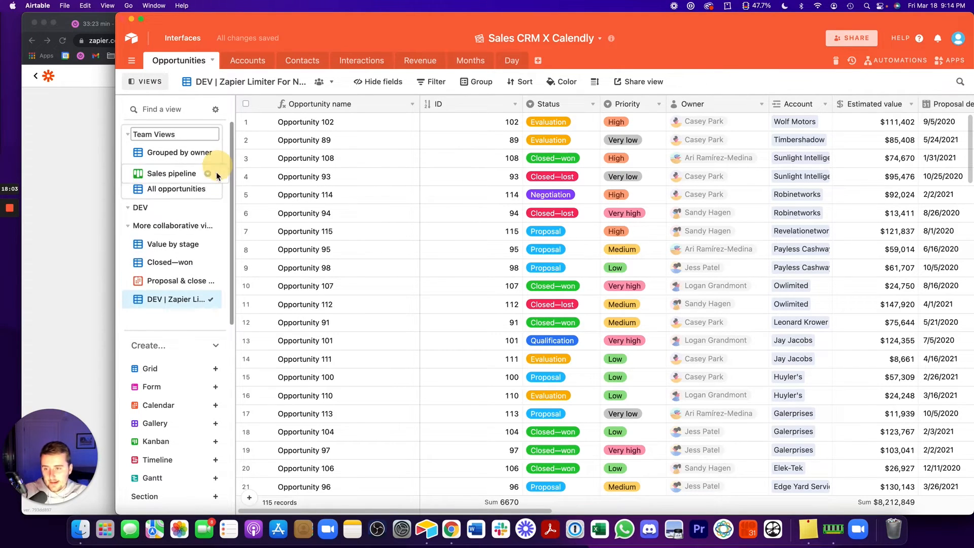
drag(219, 300, 217, 223)
drag(217, 262, 226, 171)
drag(220, 282, 238, 188)
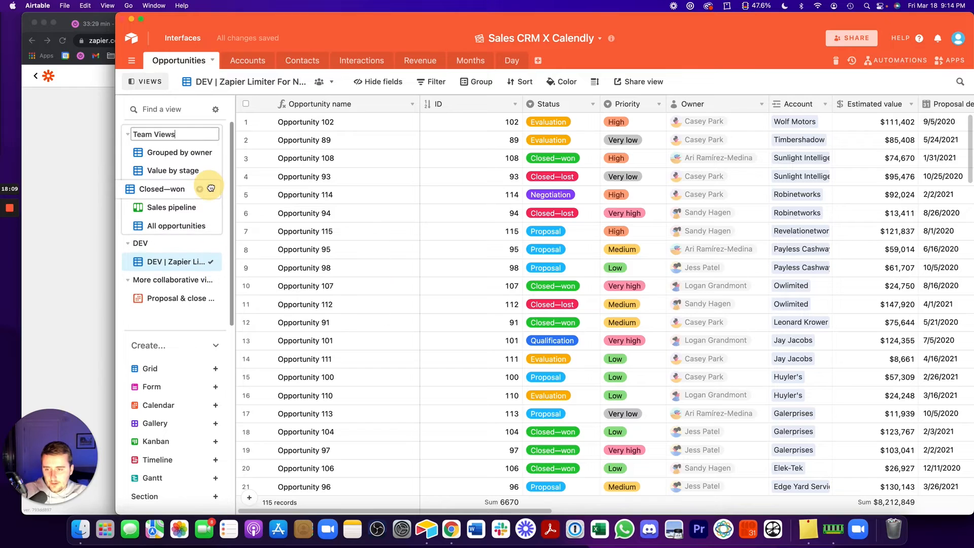
click(176, 249)
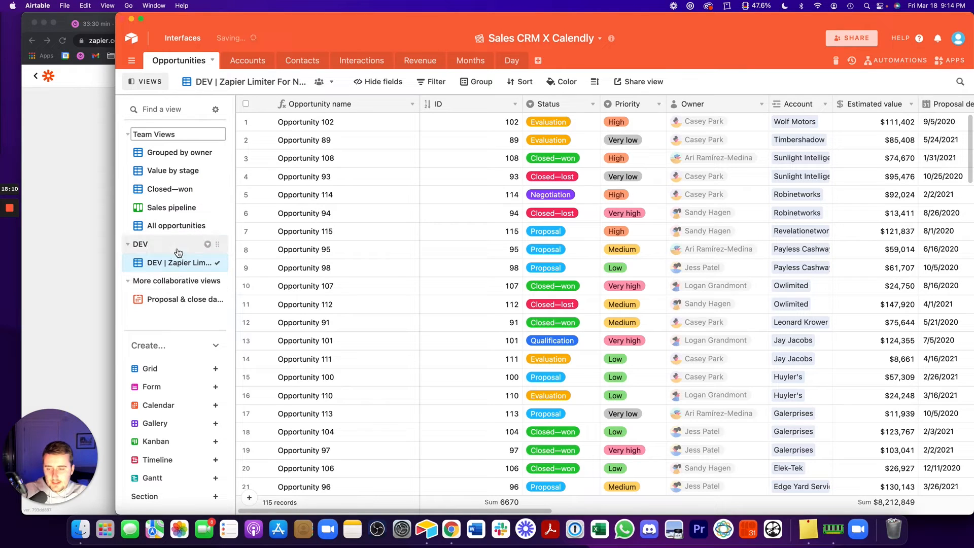
click(181, 282)
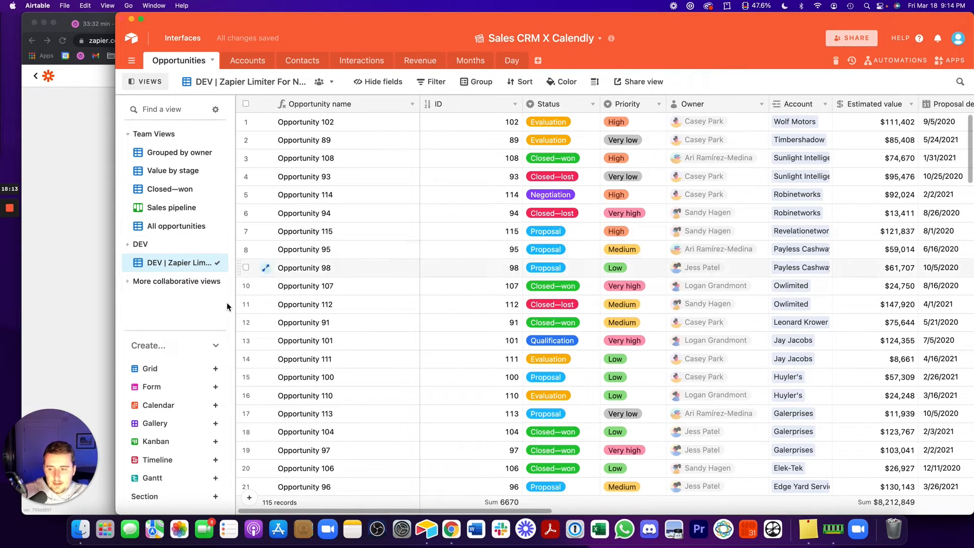
Filter the Zapier limiter view to records whose Status is any of Qualification, Proposal, Evaluation or Negotiation
right_click(541, 103)
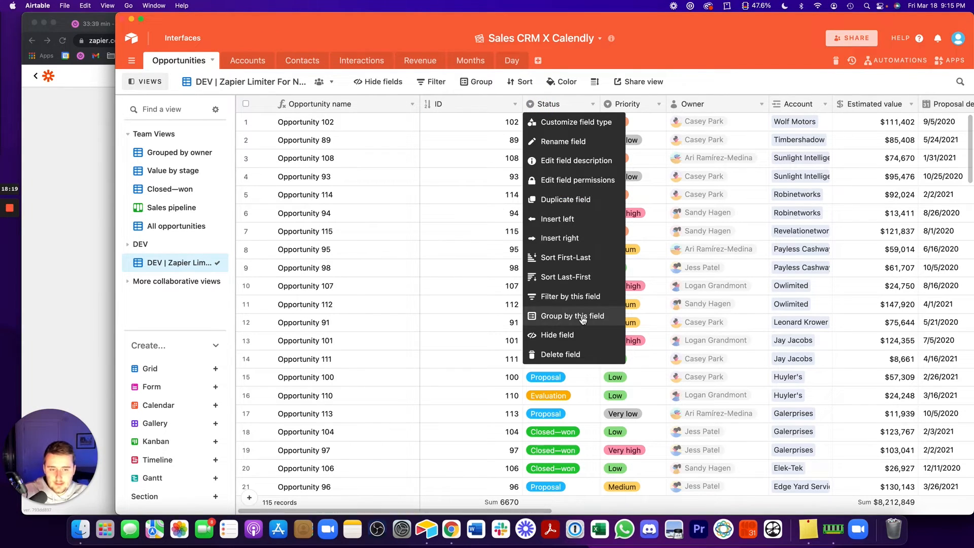
click(579, 300)
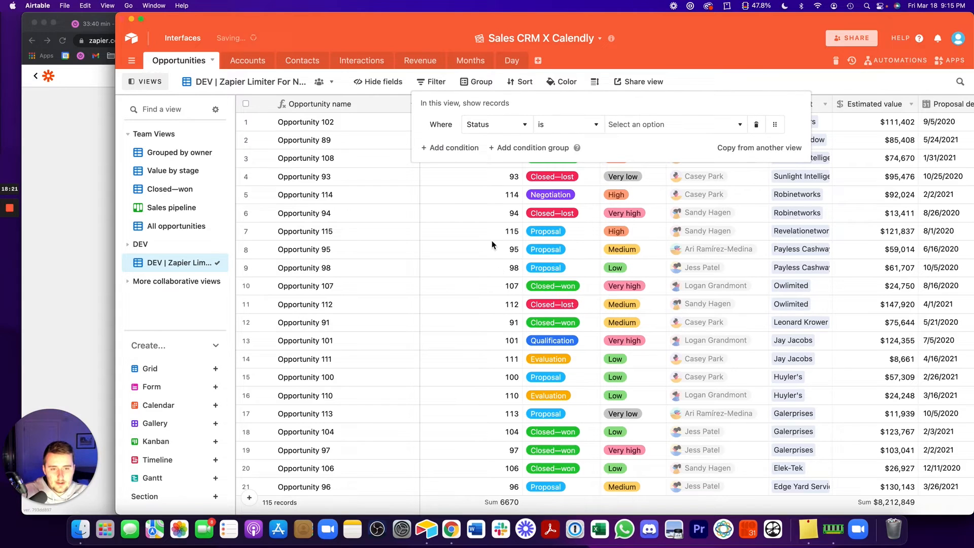
click(548, 124)
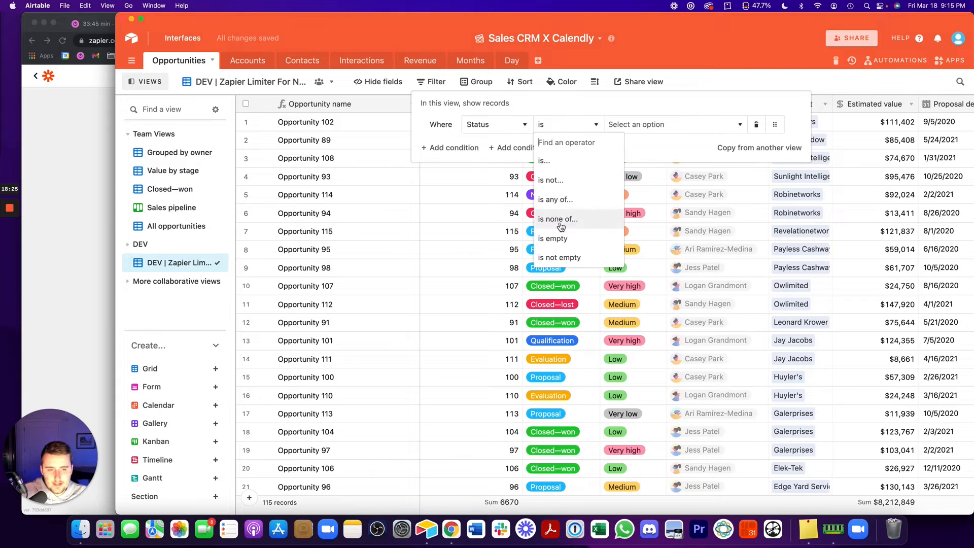
click(557, 202)
click(638, 124)
click(660, 162)
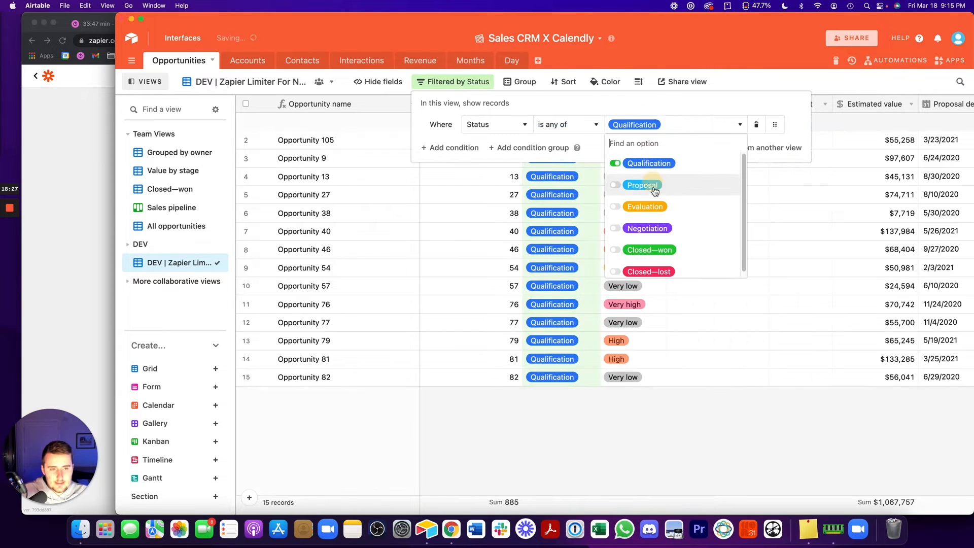
click(643, 185)
click(645, 206)
click(647, 228)
click(331, 229)
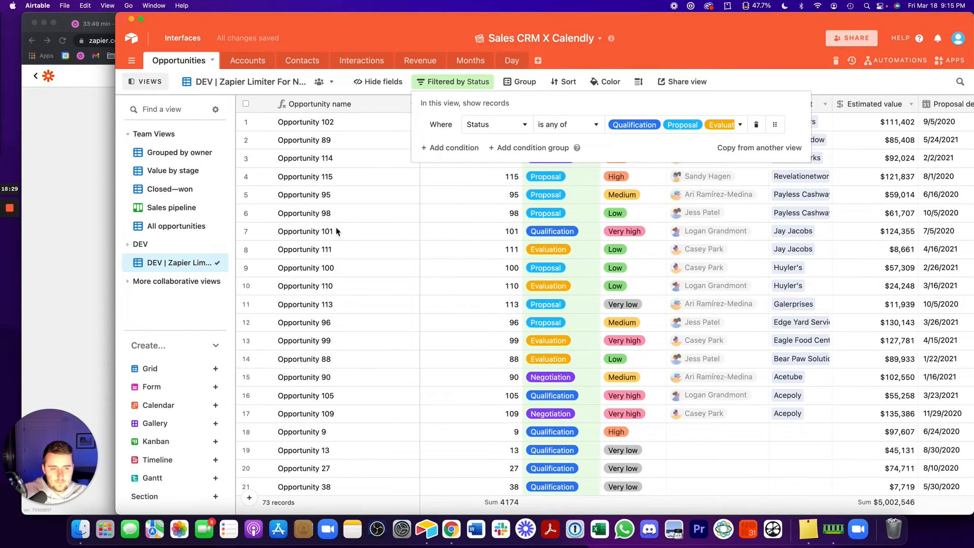
Add a second filter condition on the Status field and delete the original Status condition
click(426, 198)
right_click(564, 103)
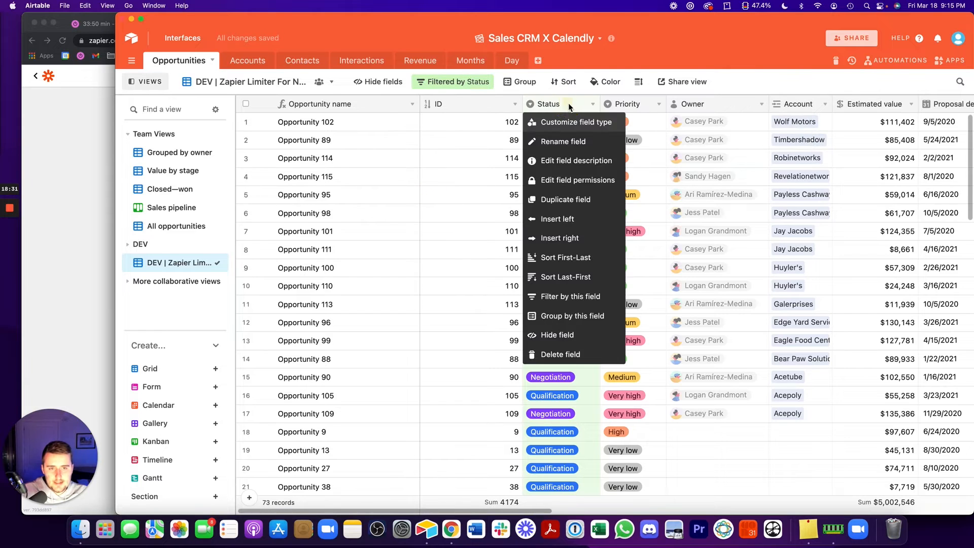
click(559, 298)
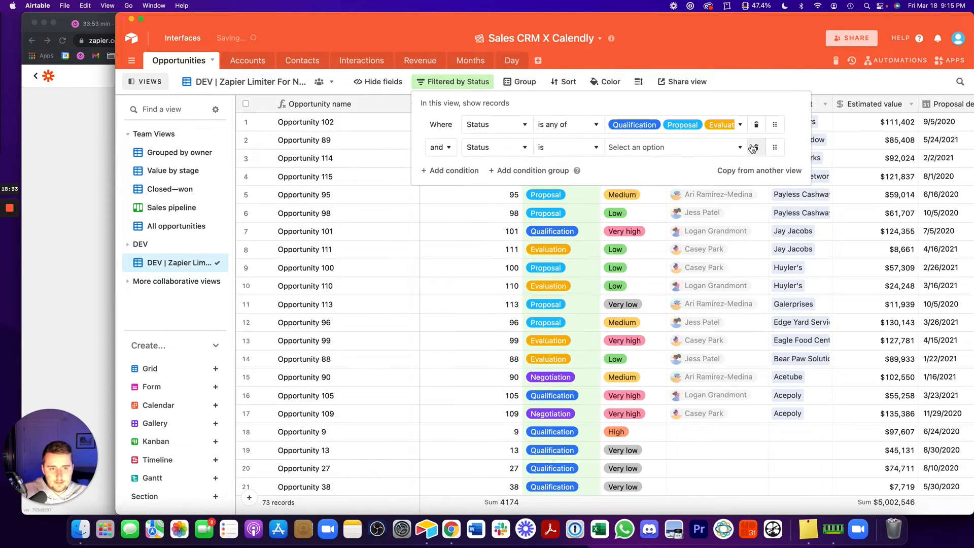
click(756, 125)
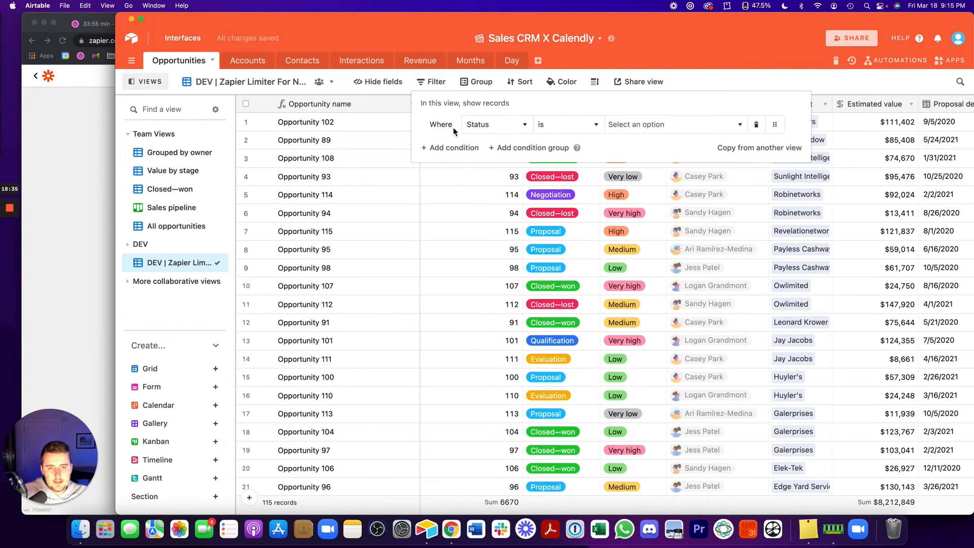
Set the remaining filter condition to Status is any of Qualification, Proposal, Evaluation or Negotiation
click(562, 125)
click(559, 200)
click(626, 125)
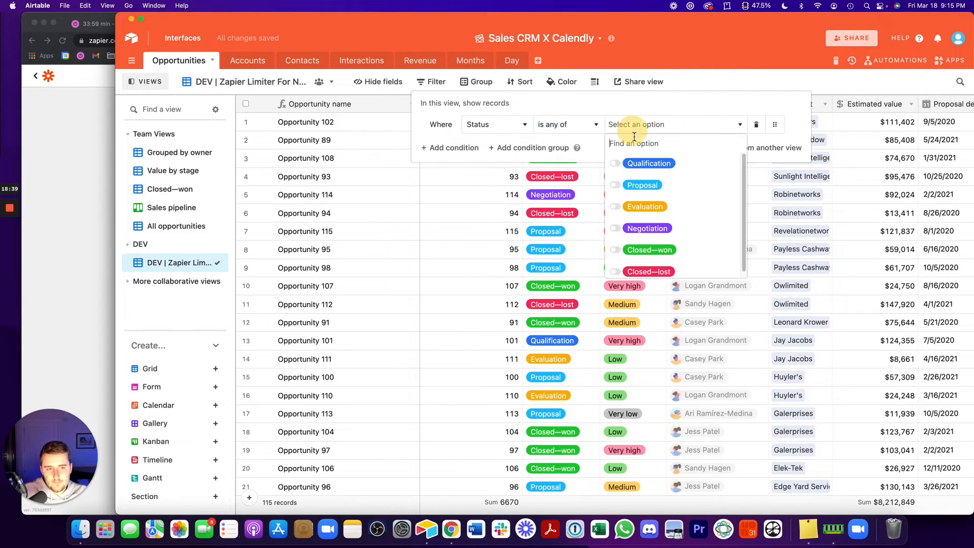
click(643, 163)
click(640, 185)
click(640, 207)
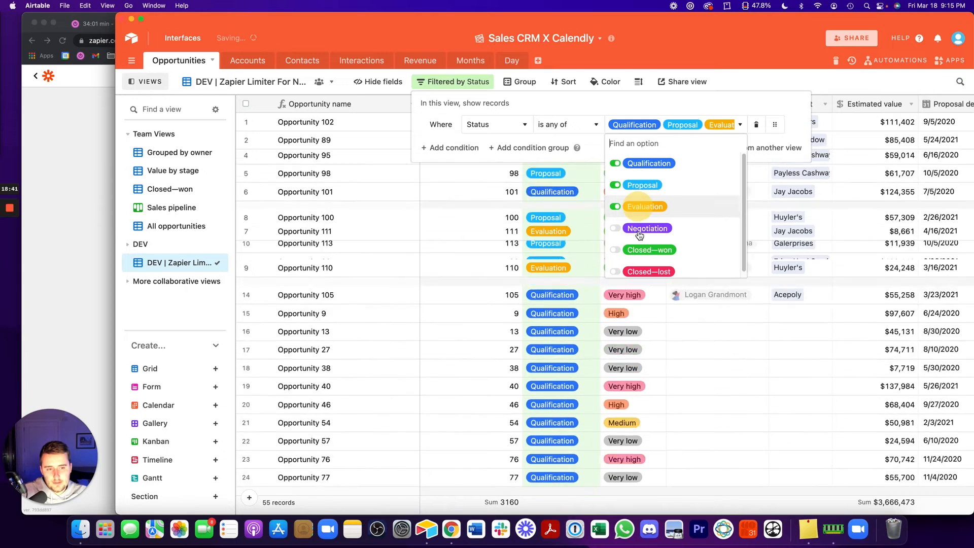
click(645, 226)
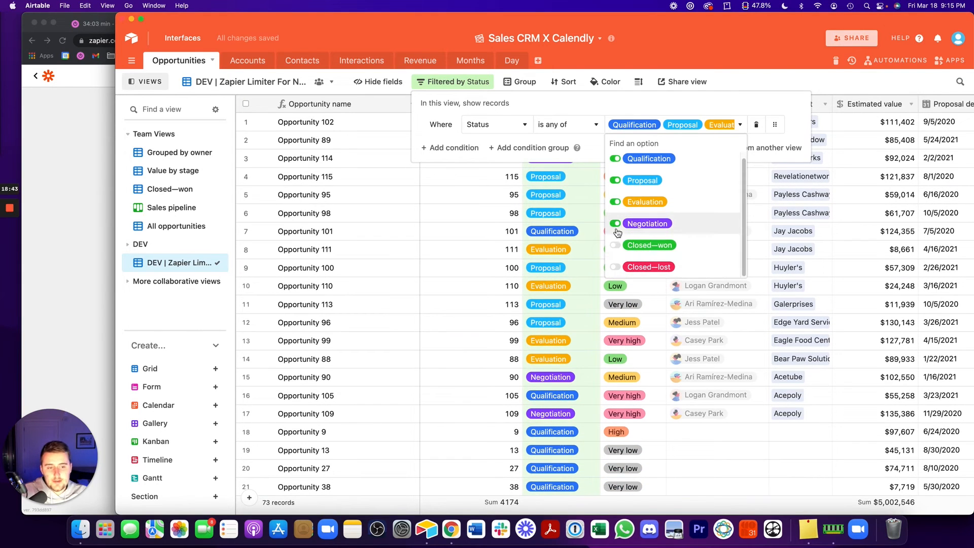
click(454, 219)
click(441, 218)
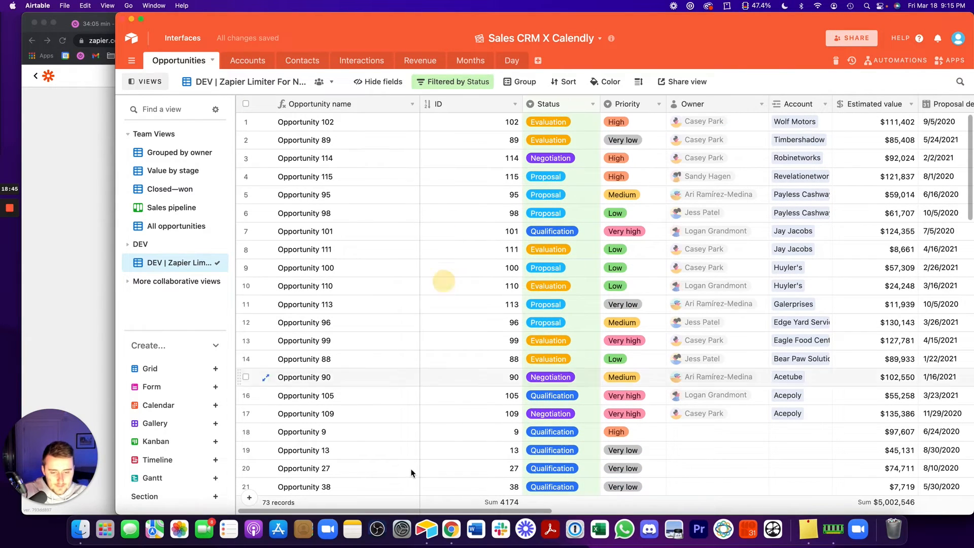
Add a lookup field to the Opportunities table that pulls Name from the linked Account records
drag(437, 507, 522, 467)
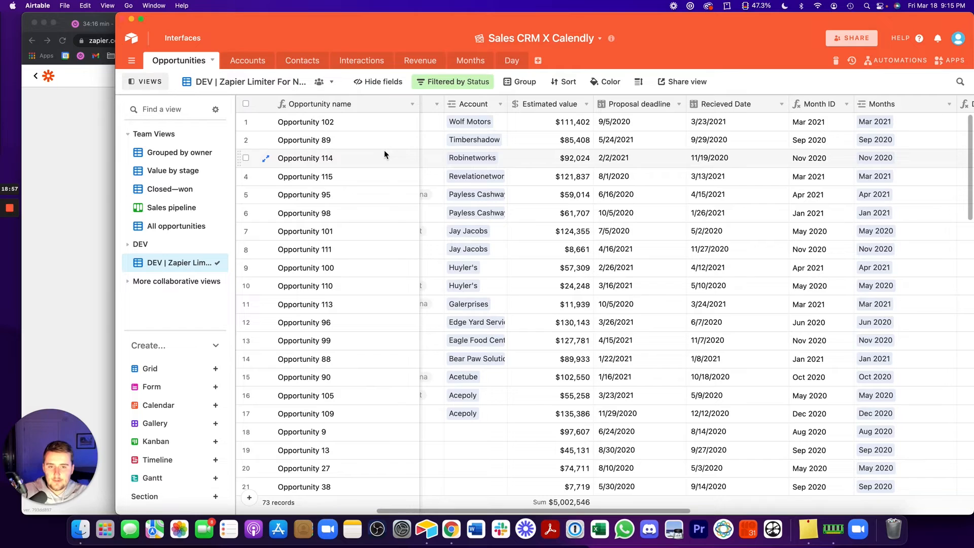
right_click(469, 103)
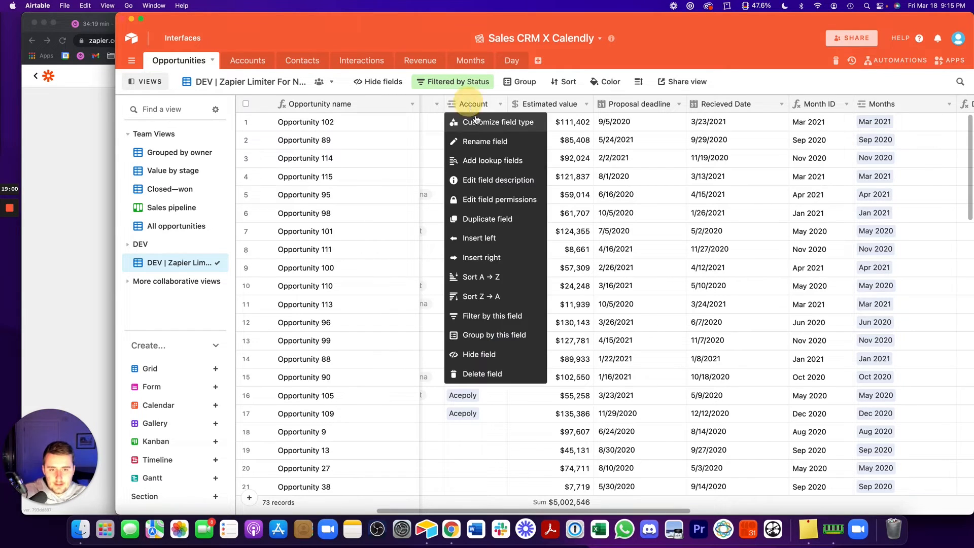
click(471, 162)
click(484, 205)
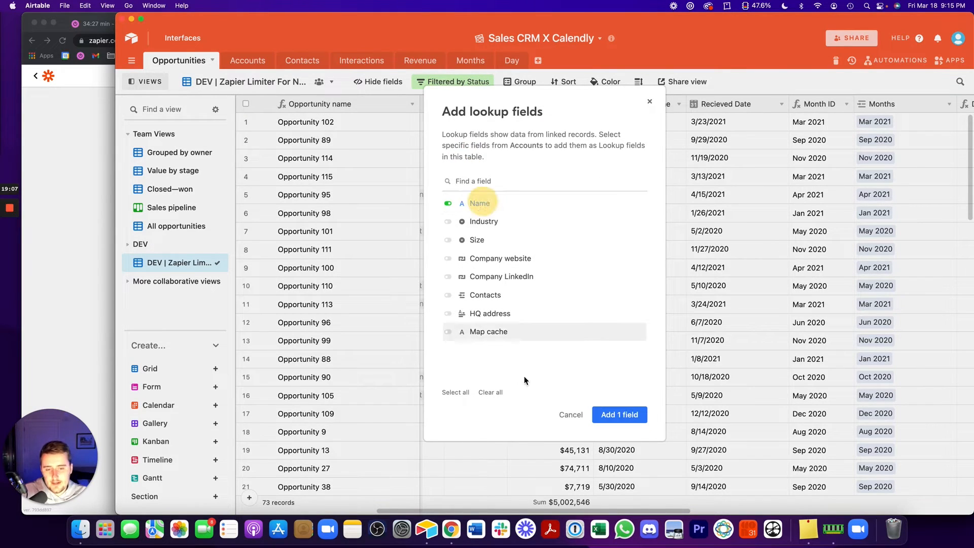
click(626, 415)
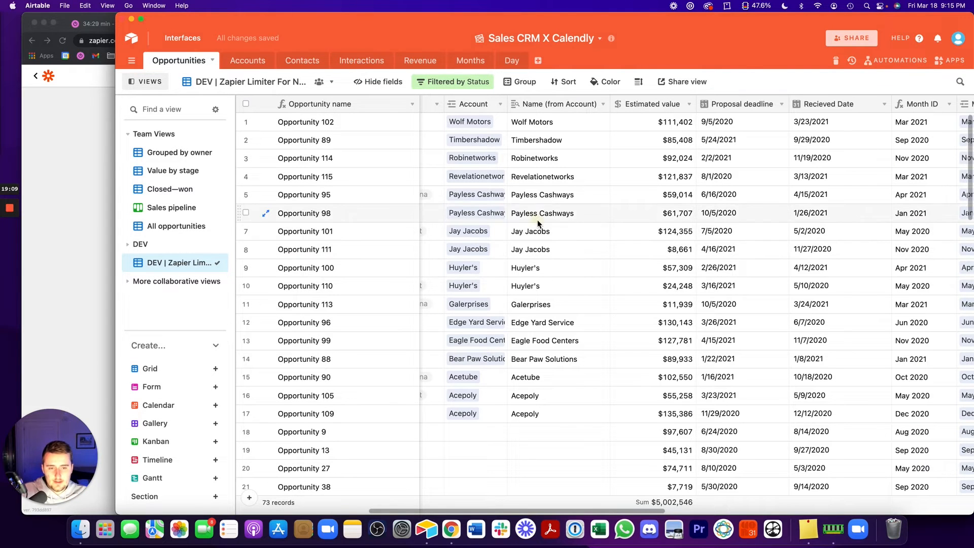
Widen the Account column so full company names fit, and select the Name (from Account) column
click(538, 215)
drag(507, 104, 549, 104)
click(517, 102)
click(586, 105)
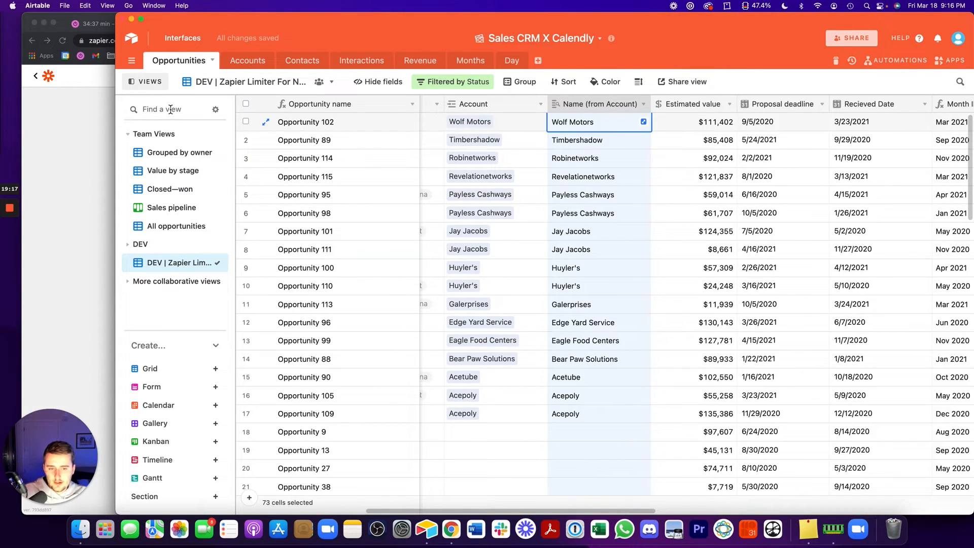
Switch to Zapier and set the Find Record action's Search by Field to Name (from Account)
click(100, 127)
scroll(187, 224, down, 1)
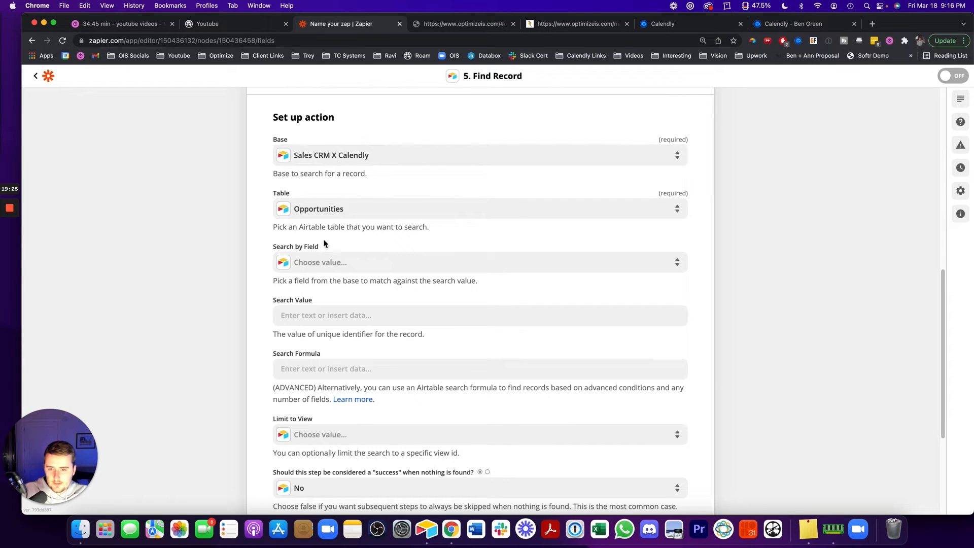
click(311, 268)
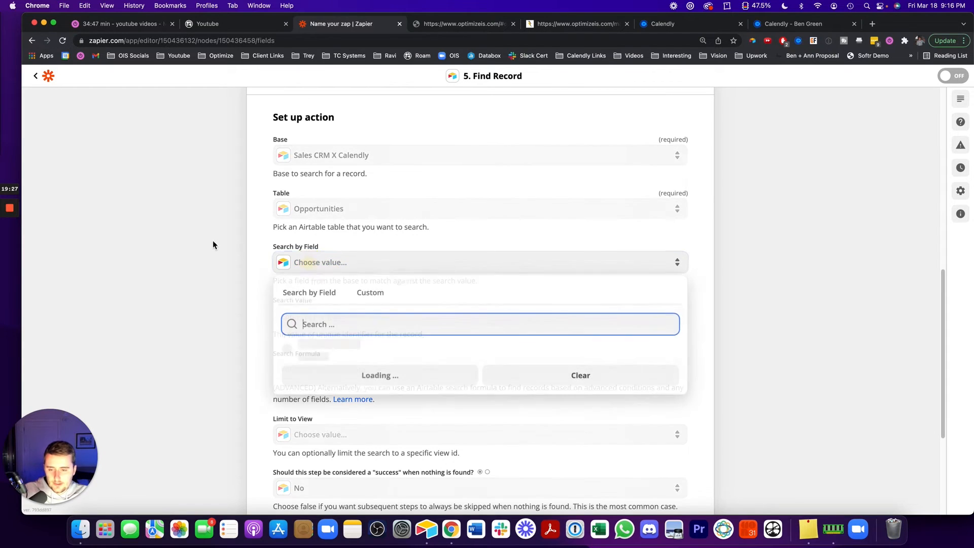
scroll(367, 354, down, 10)
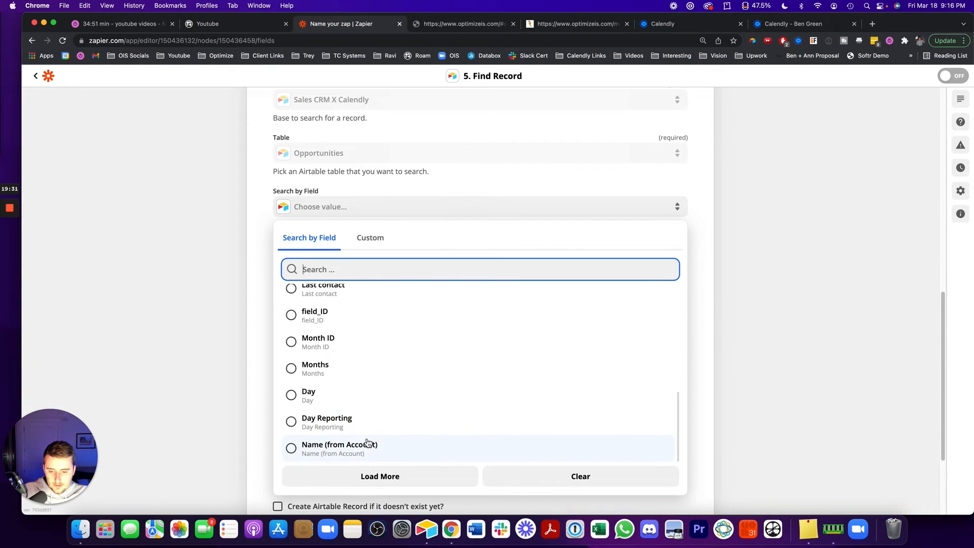
click(342, 442)
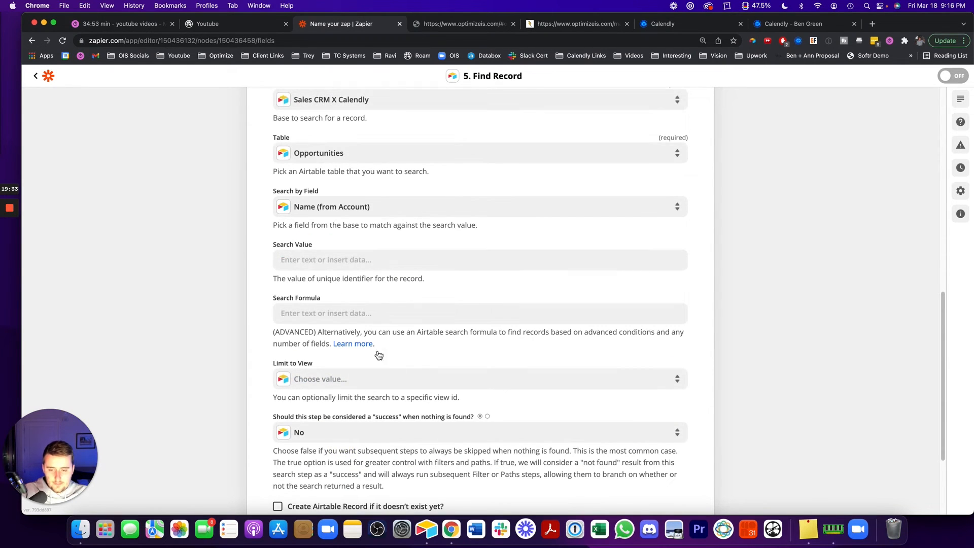
Reopen the Search by Field choices, load more of them and look through to the end of the list
click(355, 209)
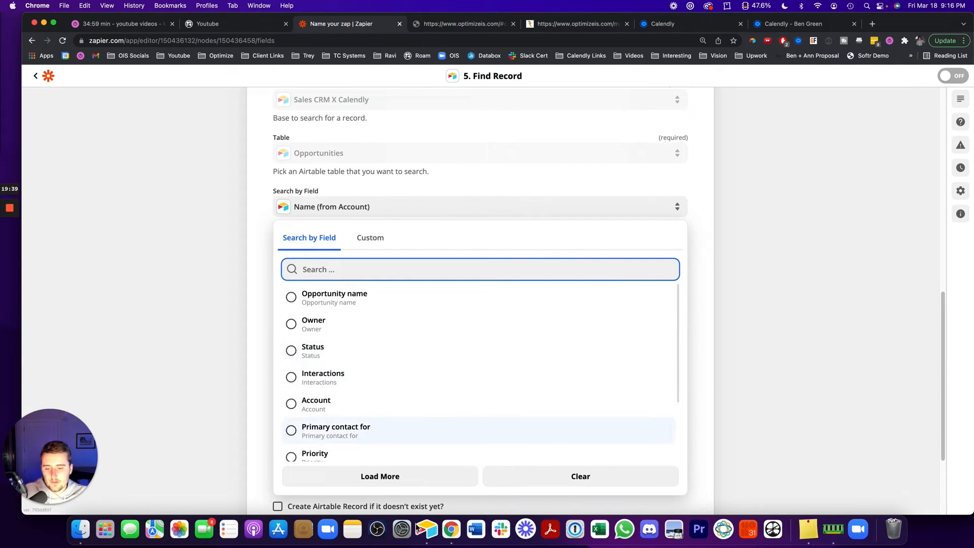
click(410, 476)
scroll(400, 378, down, 10)
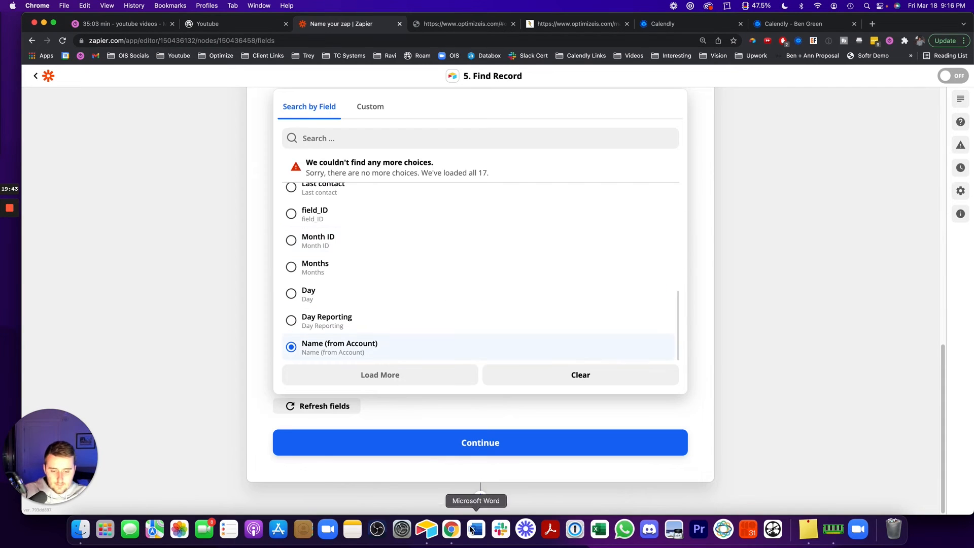
Switch to Airtable and insert a single line text field directly after Account, keeping the default name
click(427, 529)
right_click(472, 99)
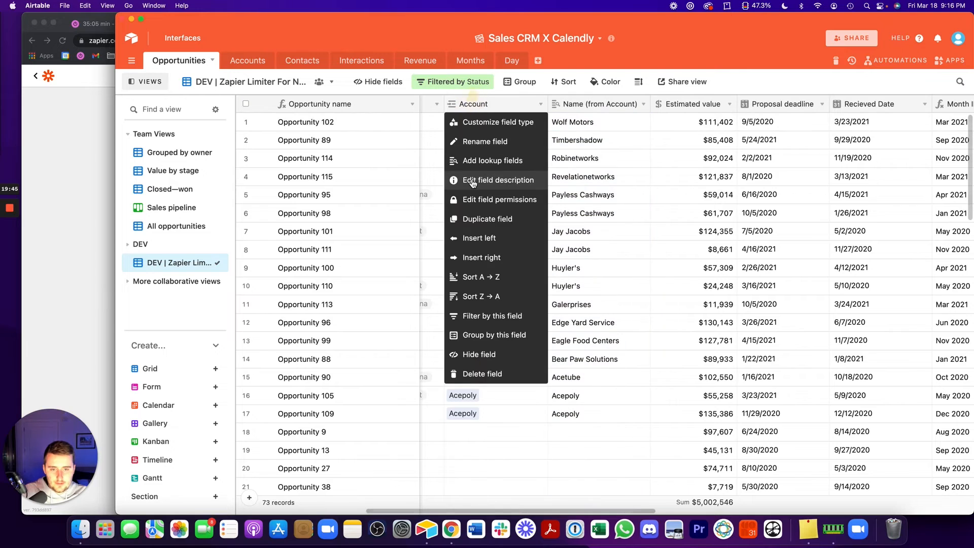
click(477, 257)
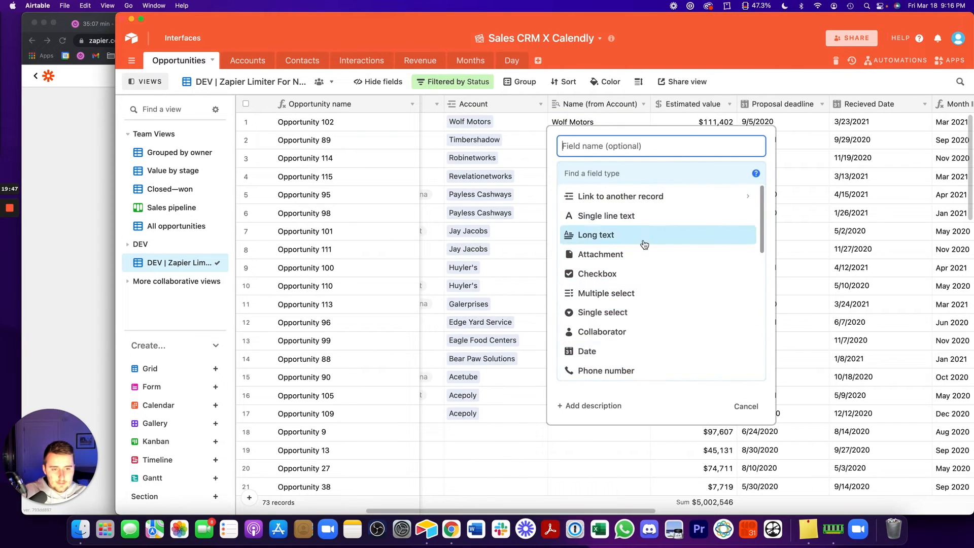
click(606, 215)
click(737, 259)
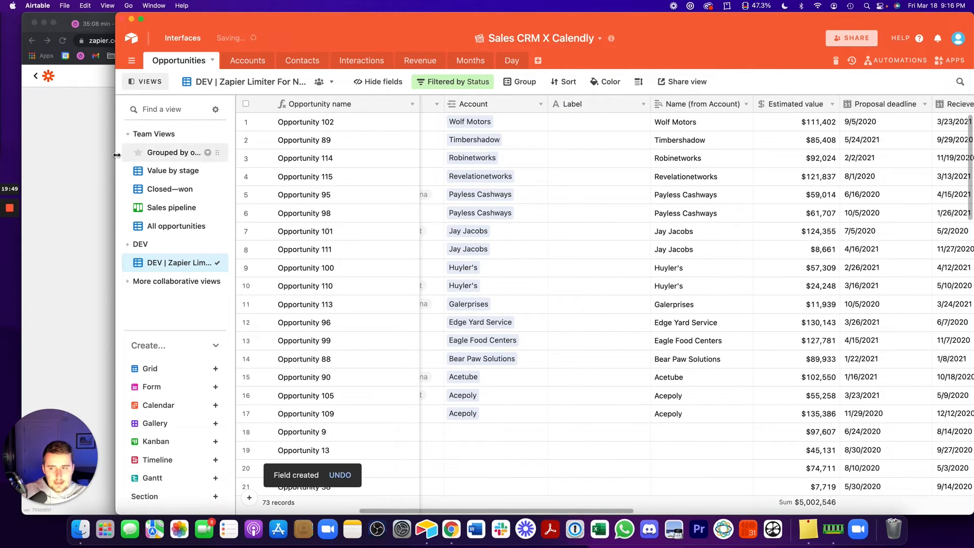
Return to the Find Record action in Zapier, check the reloaded field choices and choose Name (from Account) as the search field
click(96, 147)
scroll(394, 281, up, 5)
scroll(395, 280, down, 3)
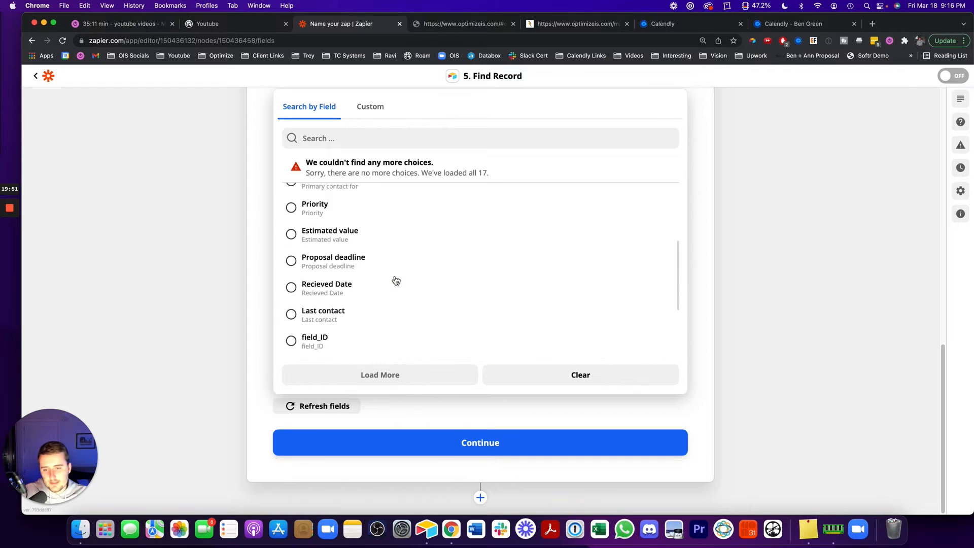
scroll(395, 281, down, 3)
click(424, 223)
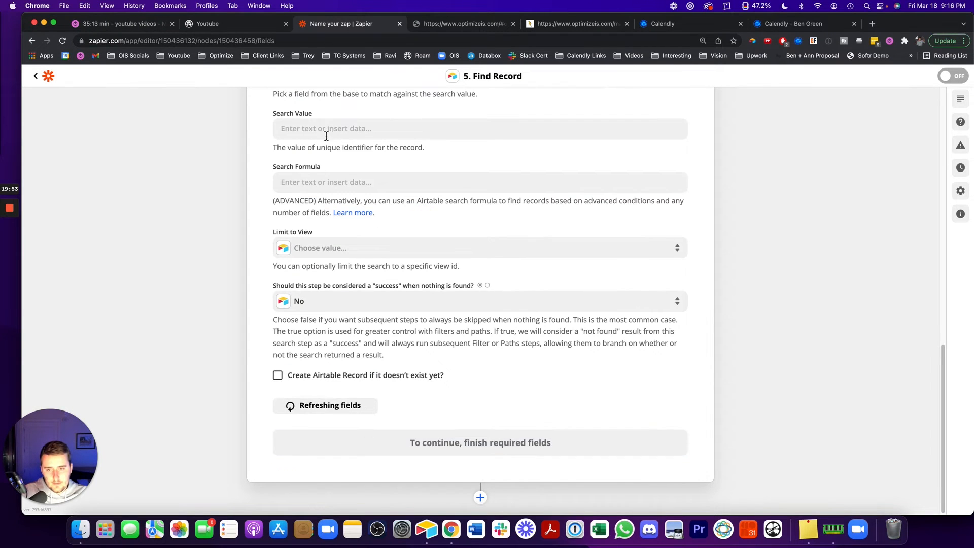
scroll(326, 152, up, 2)
click(326, 180)
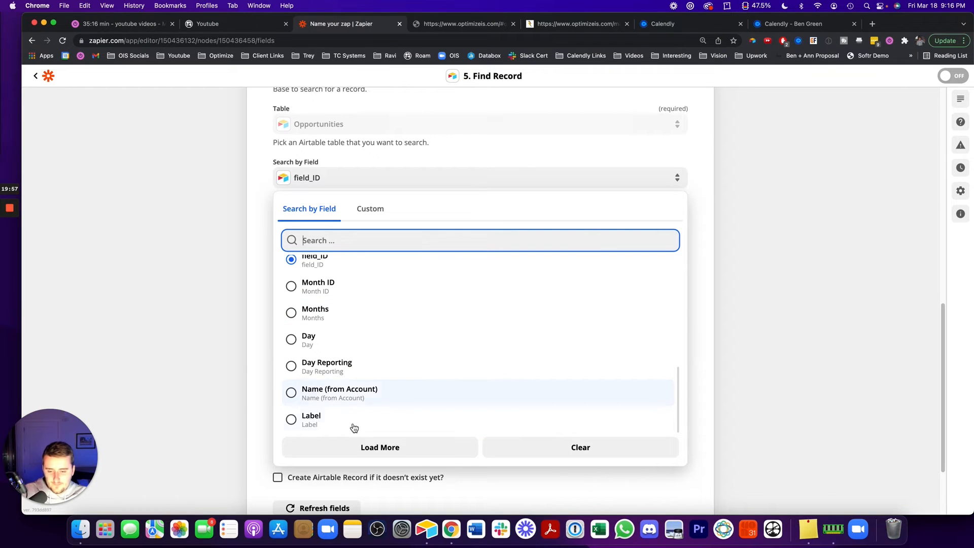
click(371, 402)
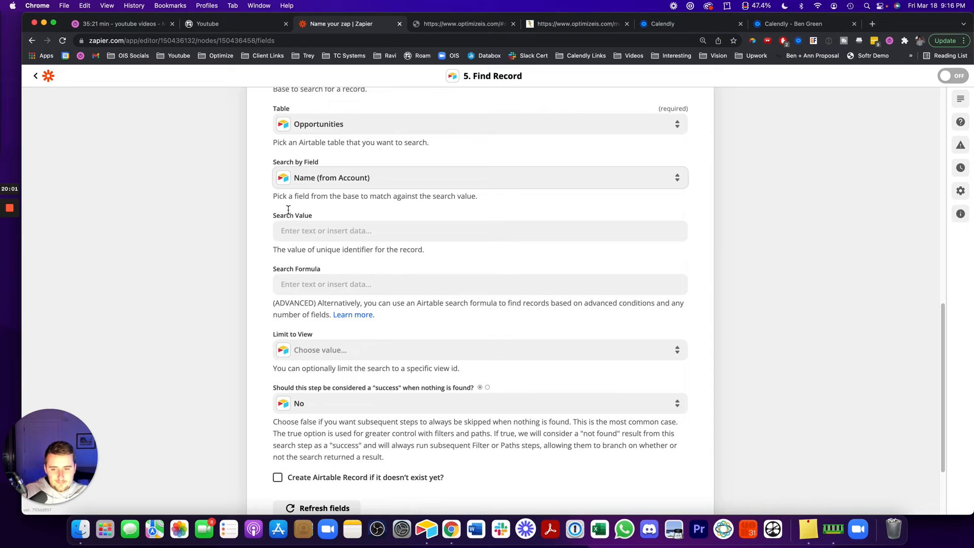
Set the Search Value to the Calendly trigger's Questions And Responses 1 Response
click(314, 229)
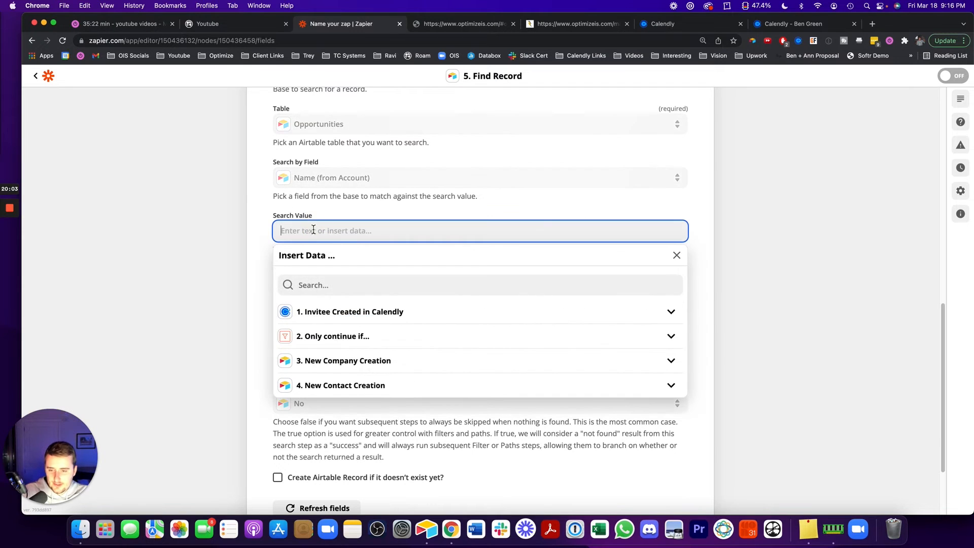
click(332, 310)
click(345, 392)
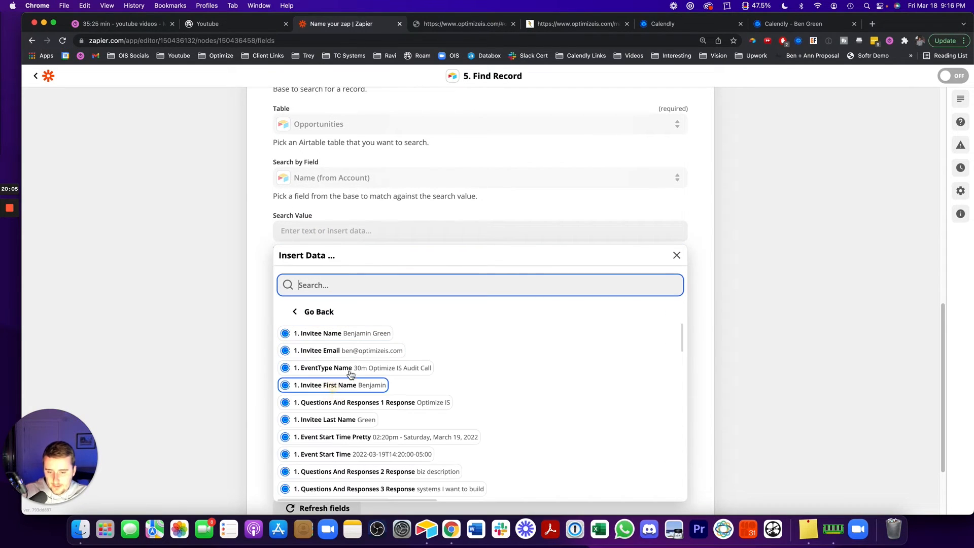
click(328, 402)
click(192, 307)
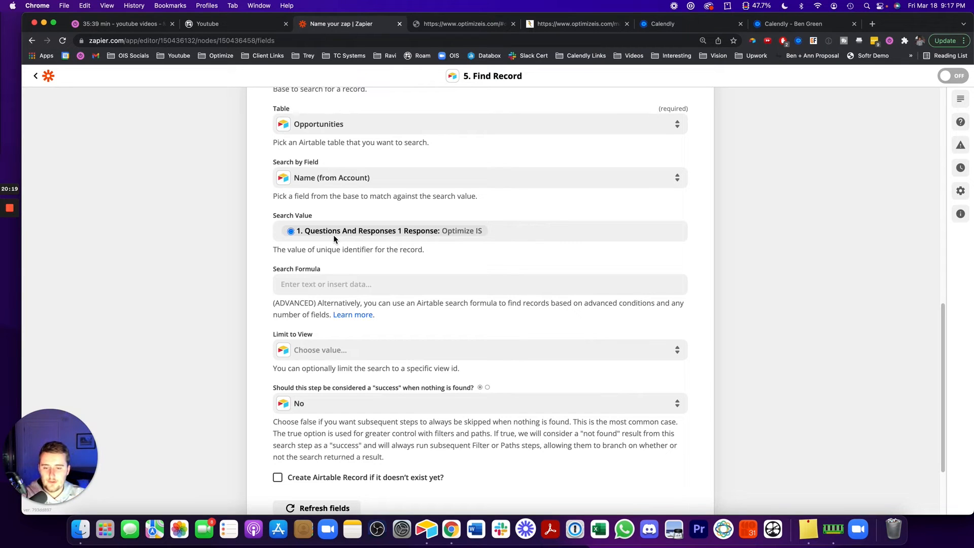
click(42, 503)
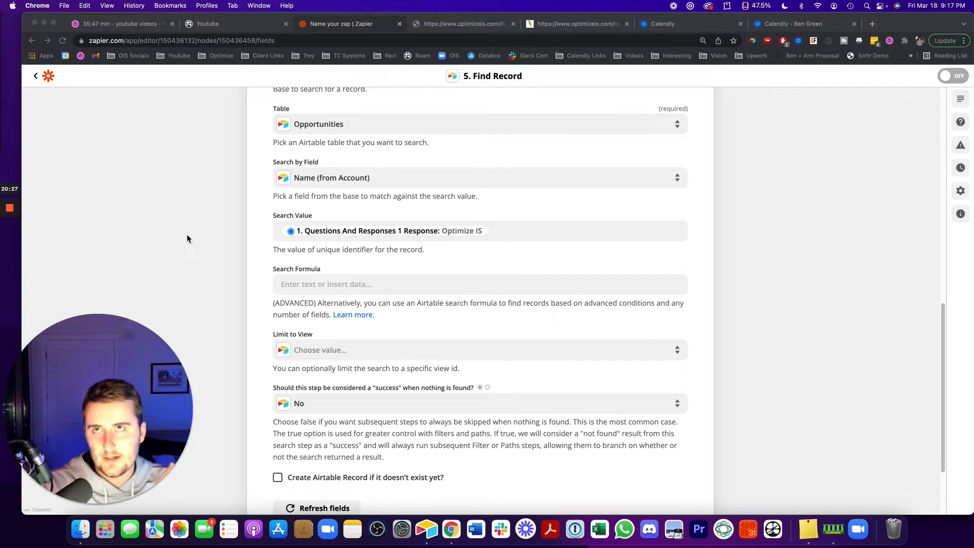
Switch to Airtable and group the Zapier limiter view by the Status field
click(426, 529)
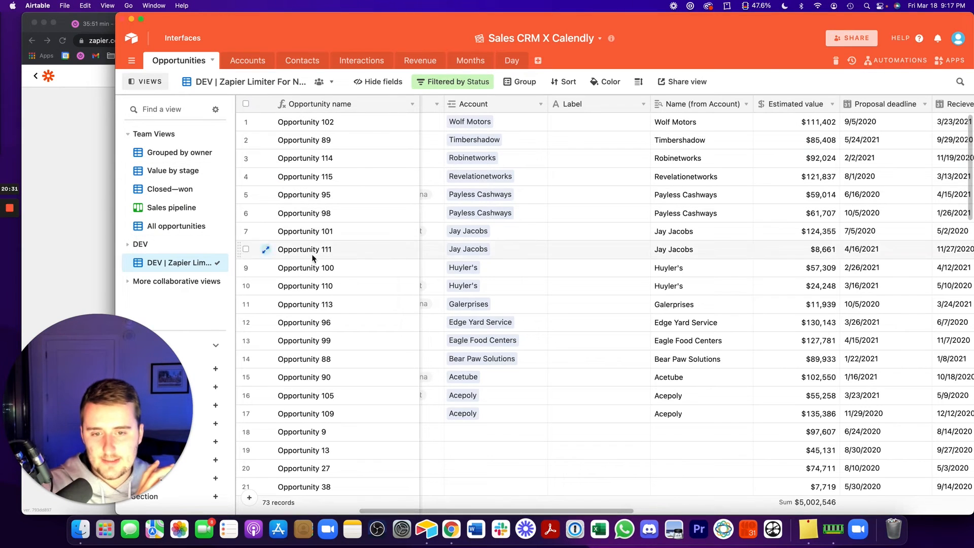
click(395, 244)
key(Right)
key(Right)
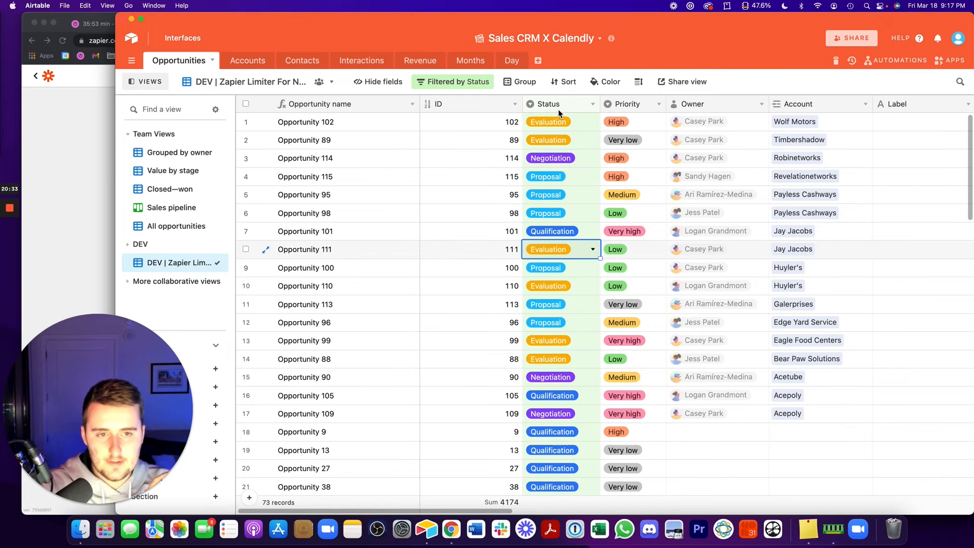
right_click(558, 106)
click(568, 315)
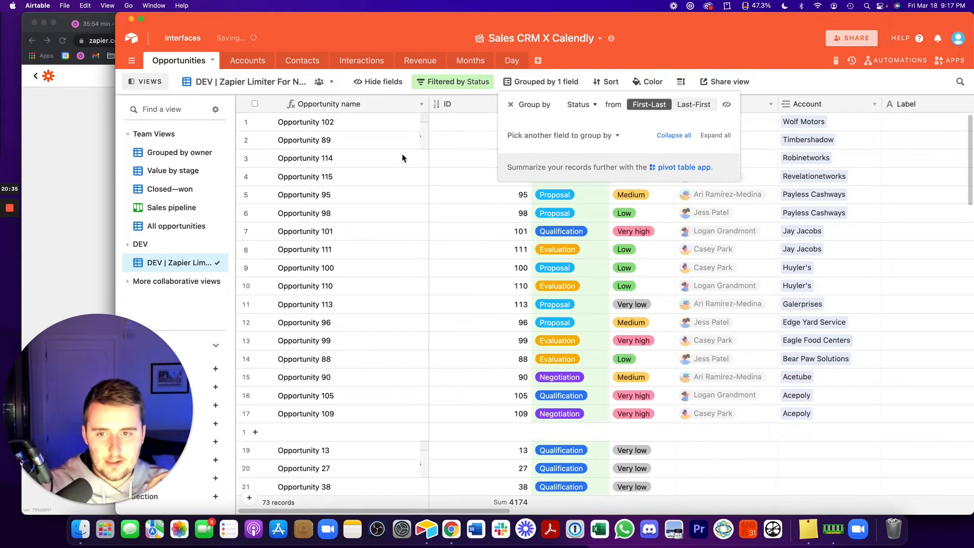
click(283, 161)
Collapse the Qualification, Proposal, Evaluation and Negotiation groups
click(253, 136)
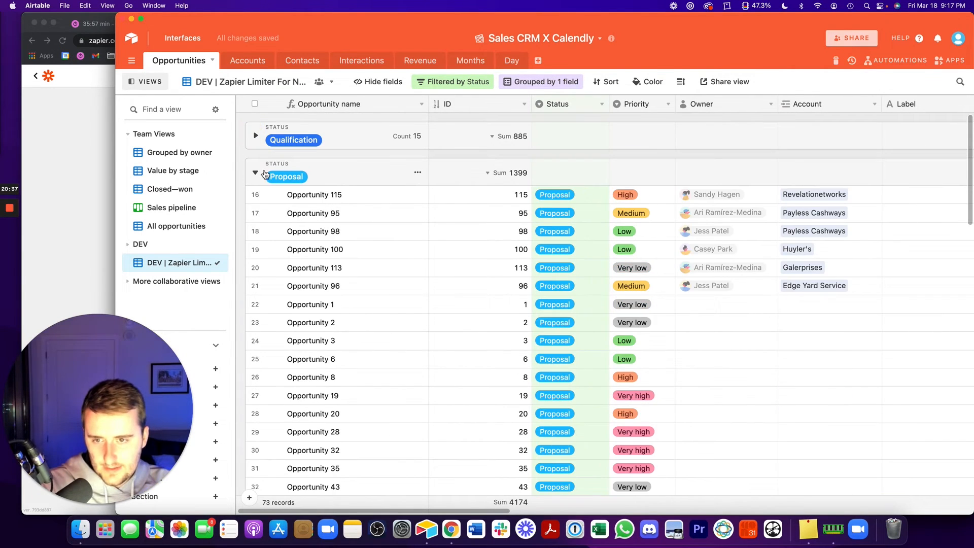
click(255, 172)
click(255, 209)
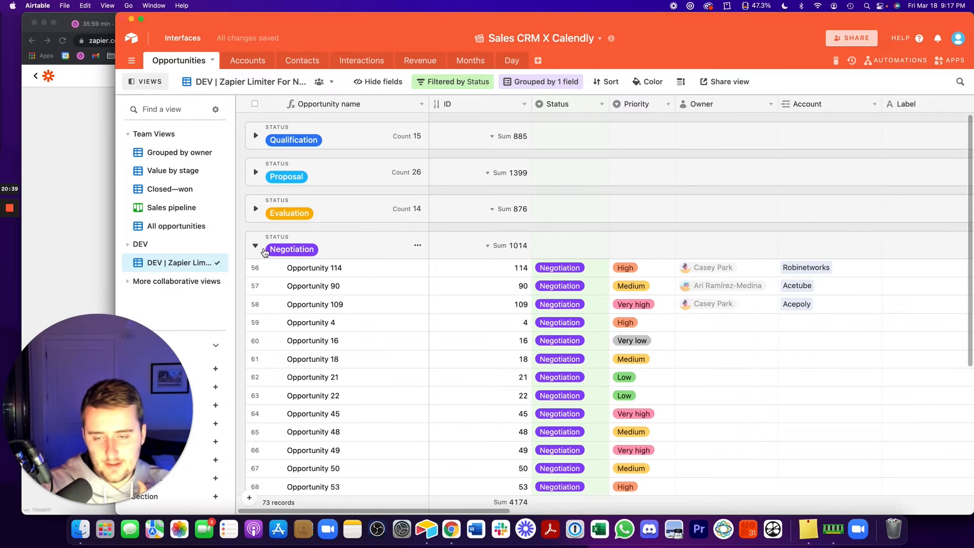
click(263, 247)
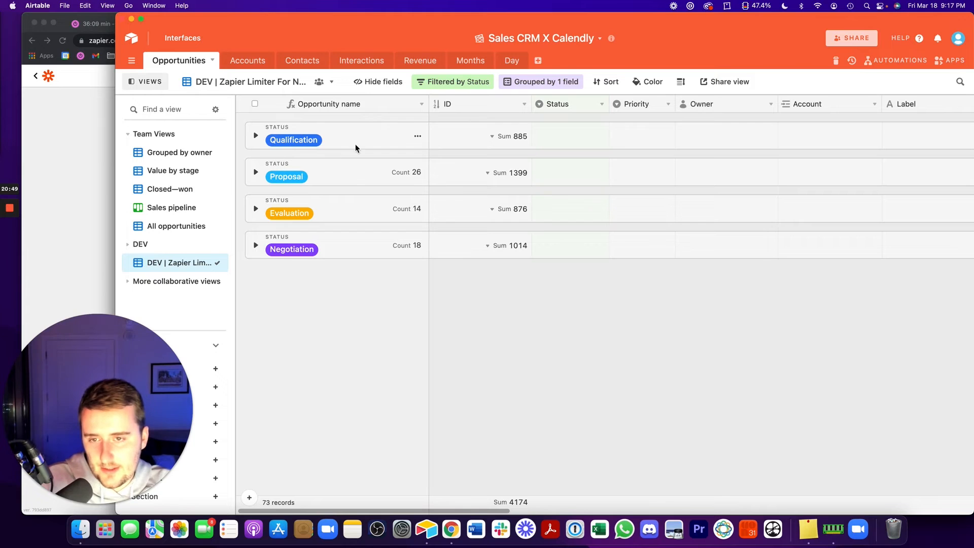
Return to Zapier and limit the Find Record search to the DEV | Zapier Limiter For New Opportunities view
key(super+Tab)
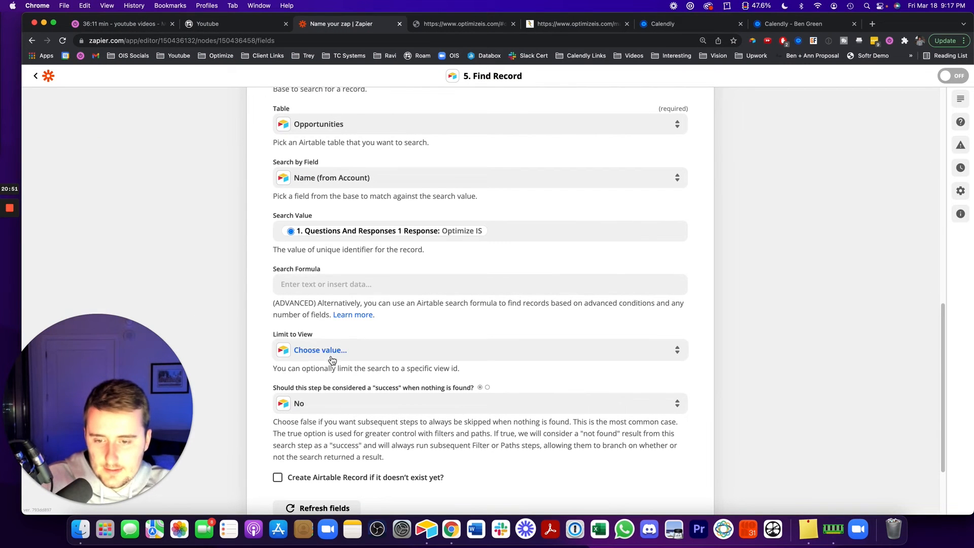
click(365, 355)
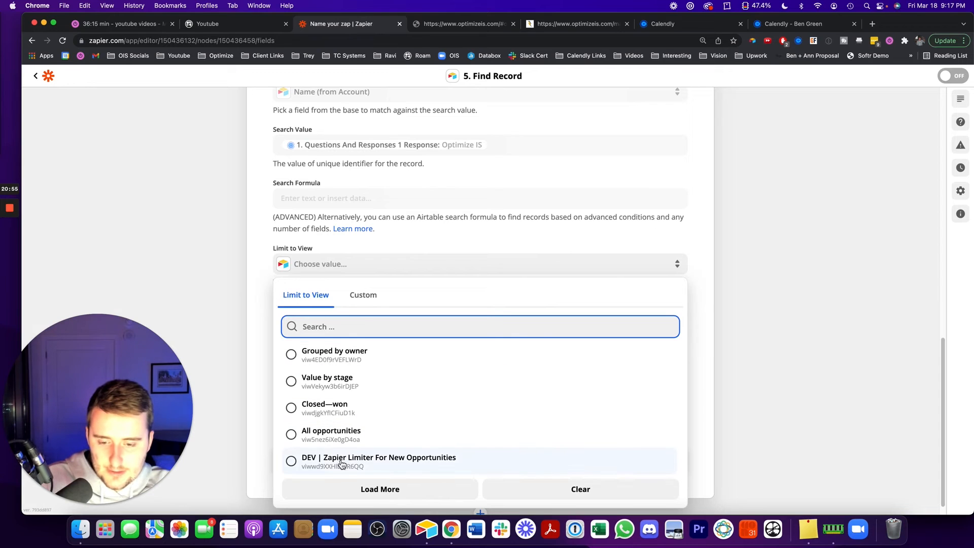
click(383, 462)
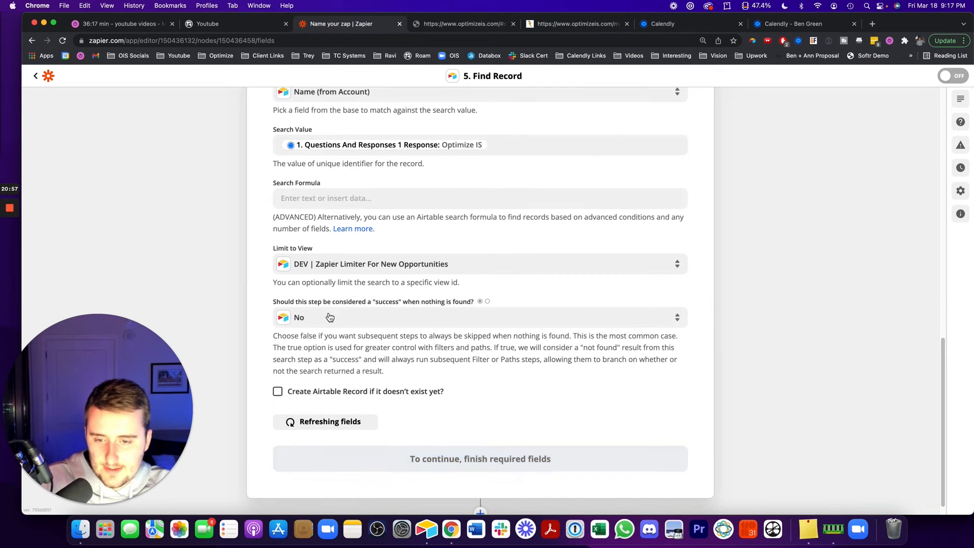
Check the success-when-nothing-is-found choices without changing them, and enable creating the Airtable record if it doesn't exist yet
click(307, 319)
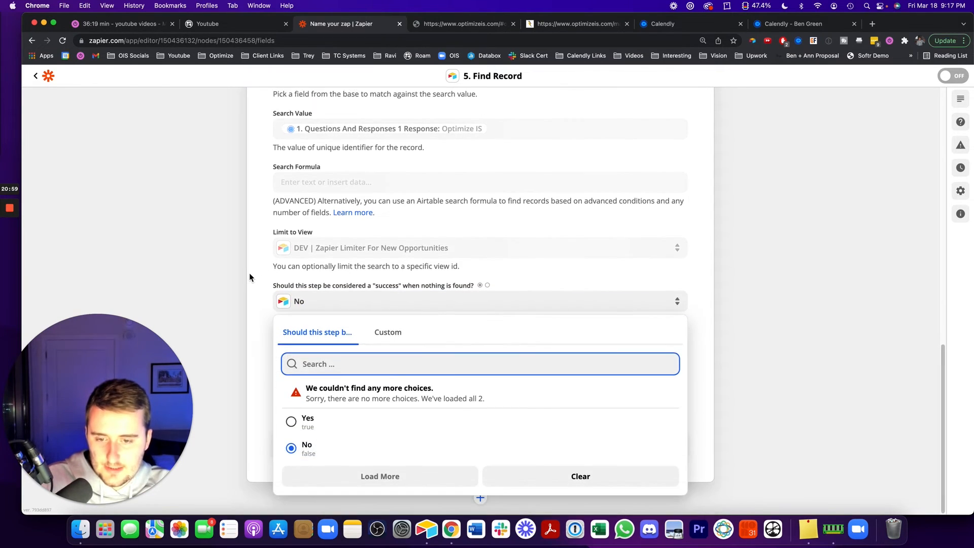
click(220, 235)
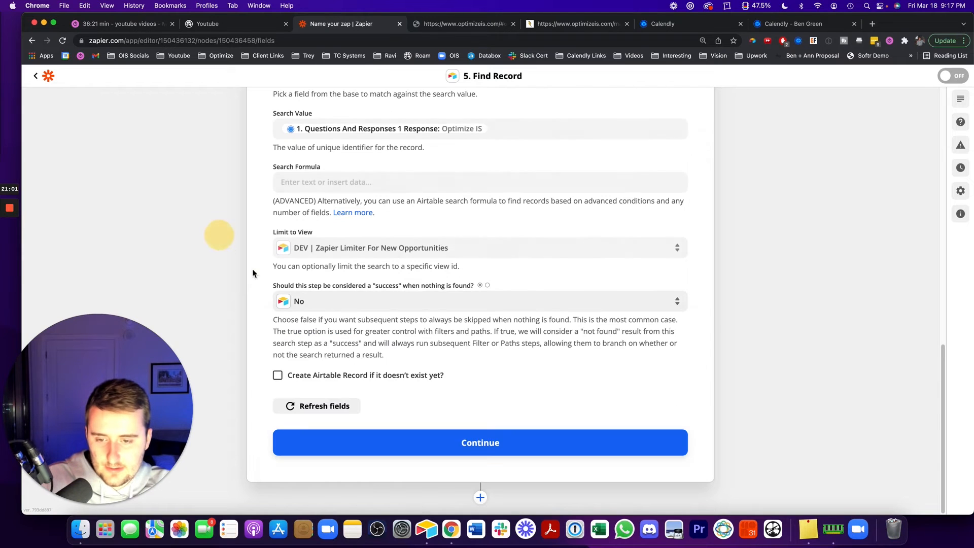
click(278, 376)
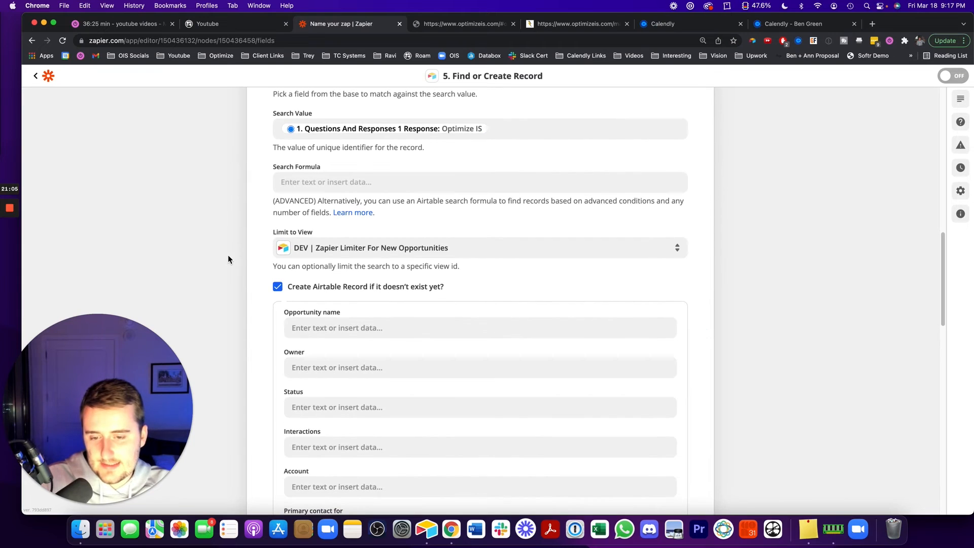
Review the Opportunities search settings and examine the New Company Creation data available for the Search Formula
scroll(228, 259, up, 1)
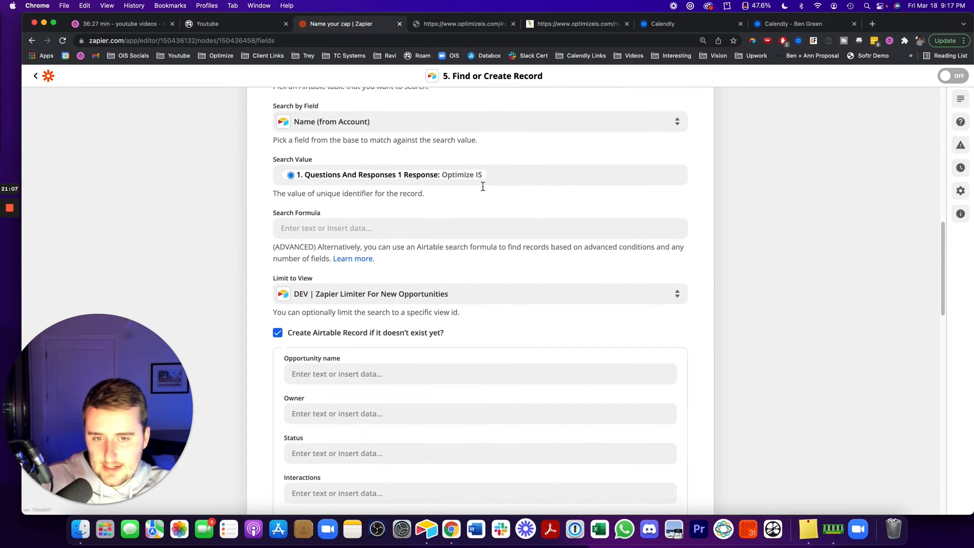
scroll(258, 232, up, 1)
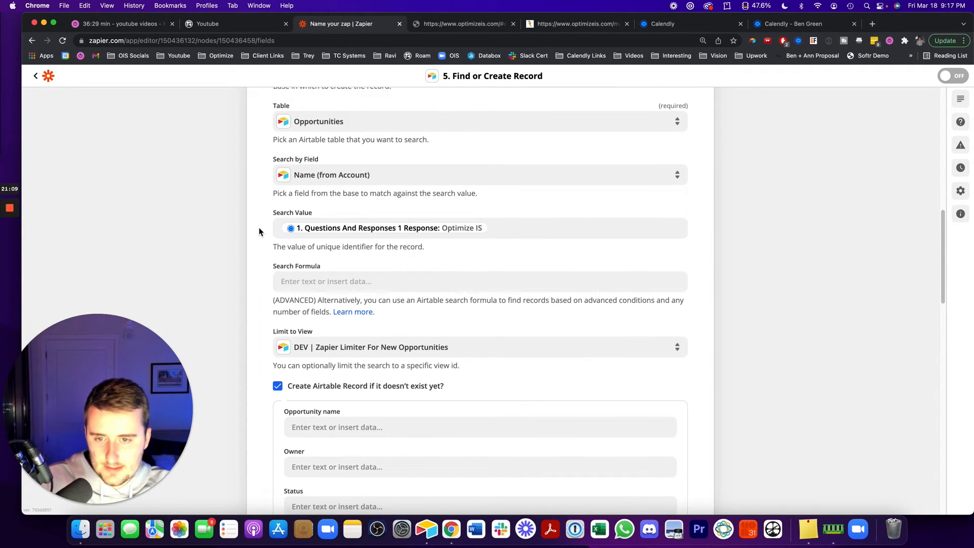
scroll(308, 193, down, 1)
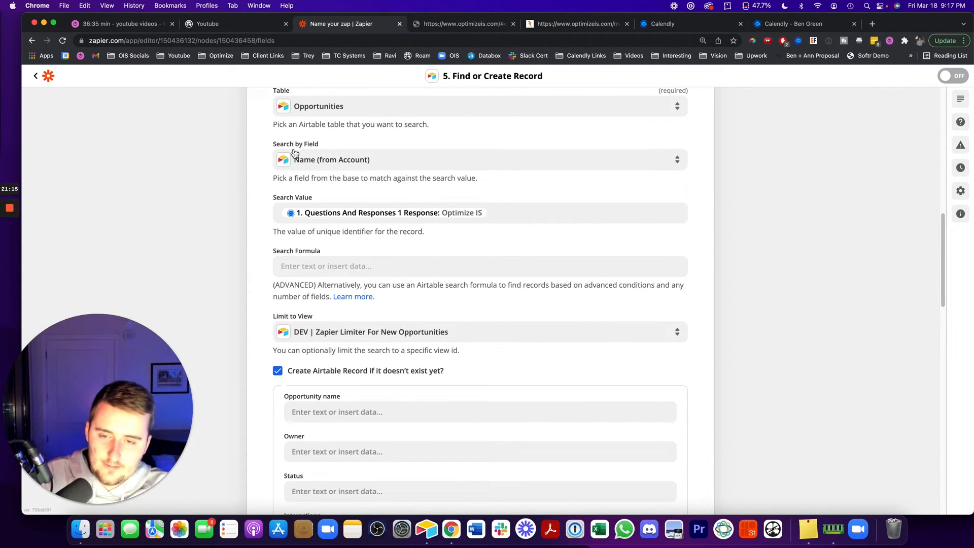
click(433, 536)
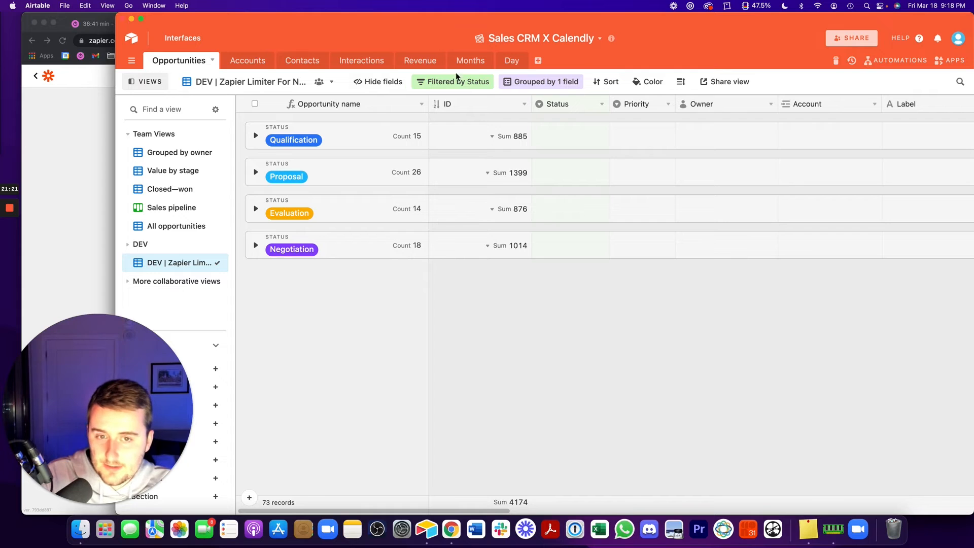
key(super+Tab)
click(391, 266)
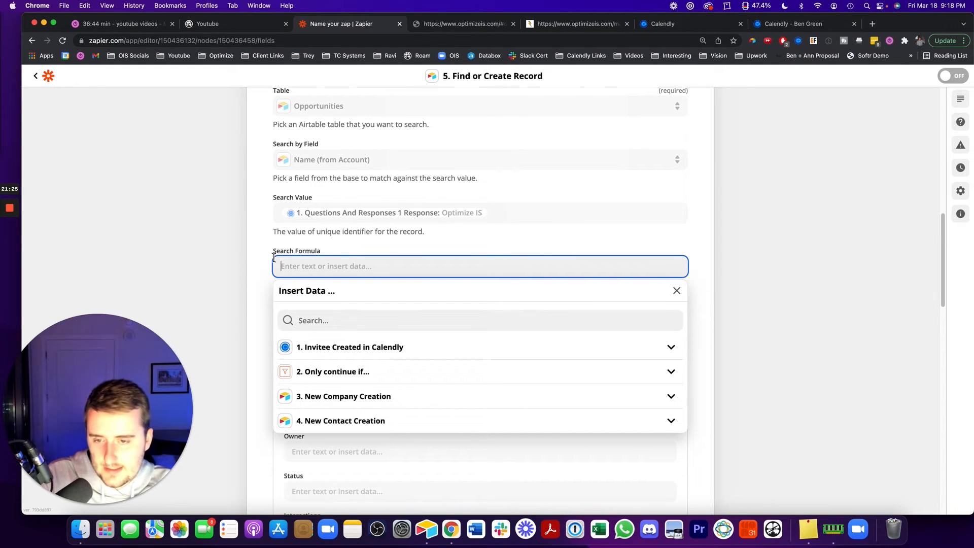
click(367, 395)
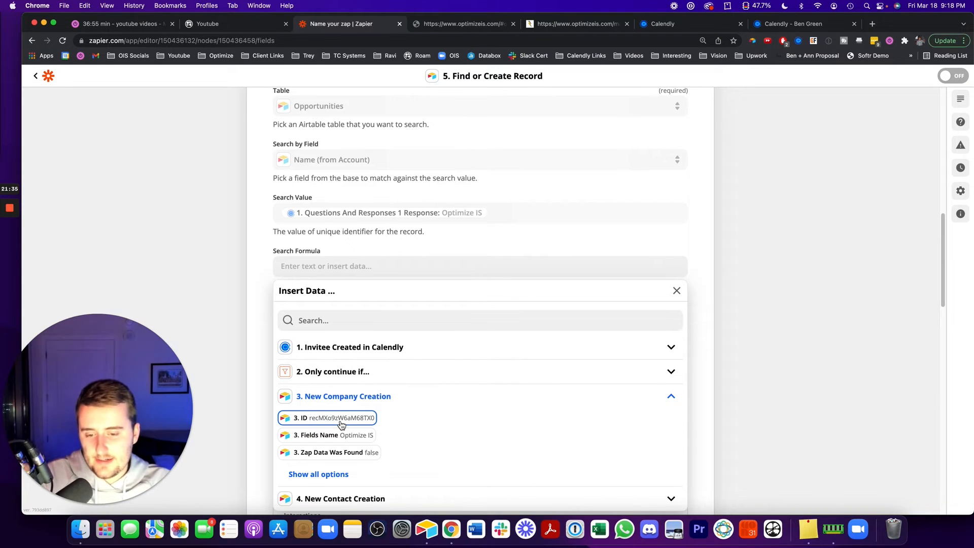
Switch to Airtable, expand the Qualification group and select the first opportunity's Account cell
click(428, 532)
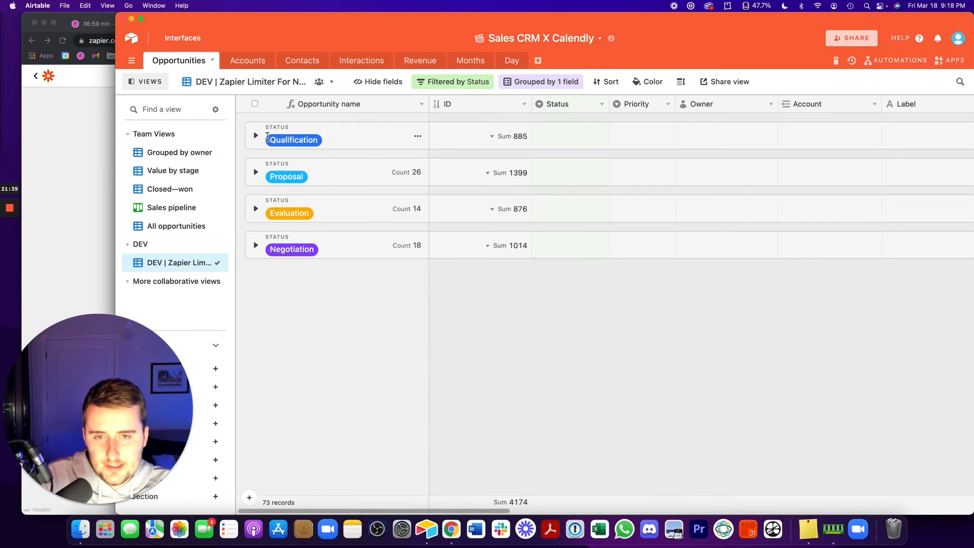
click(255, 136)
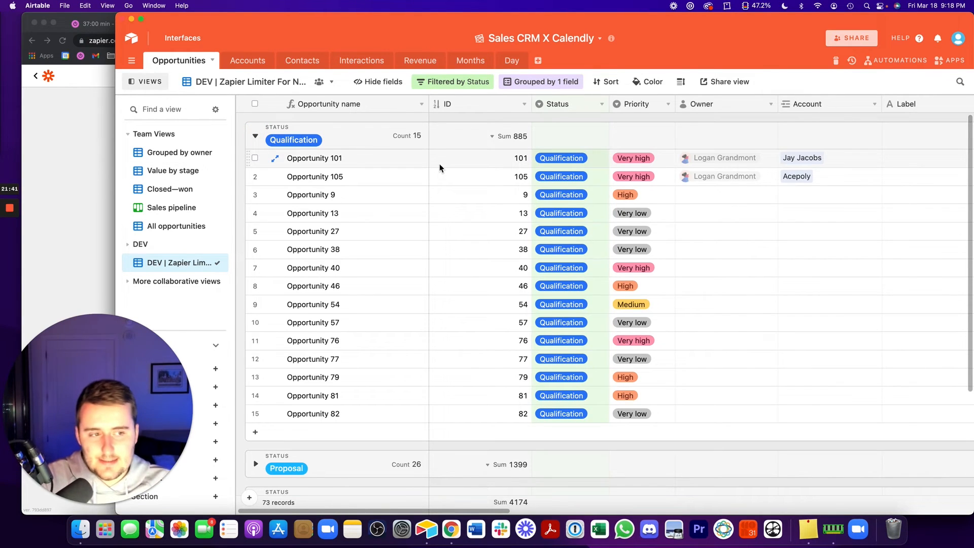
click(835, 160)
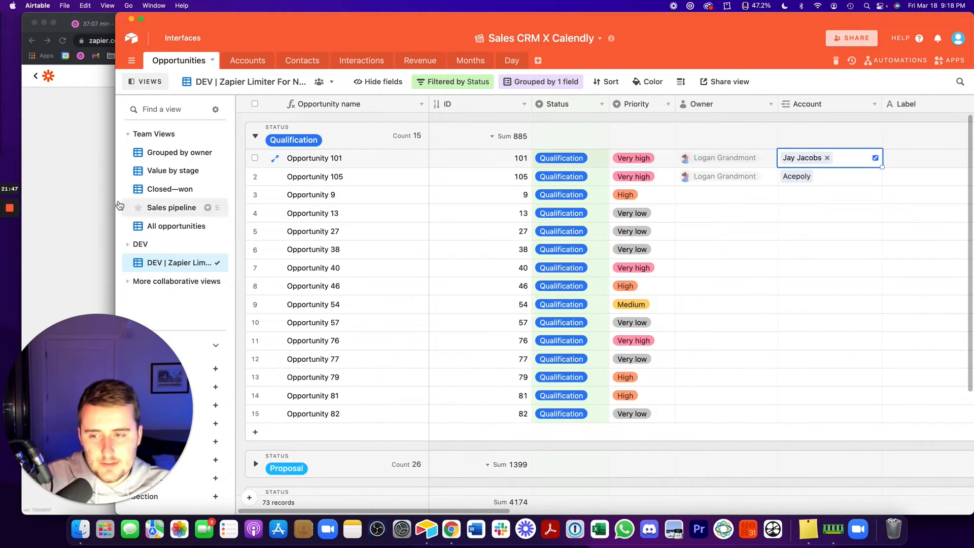
Return to Zapier, examine the New Company Creation data offered for the Search Formula again and close the list without inserting anything
click(102, 200)
click(382, 266)
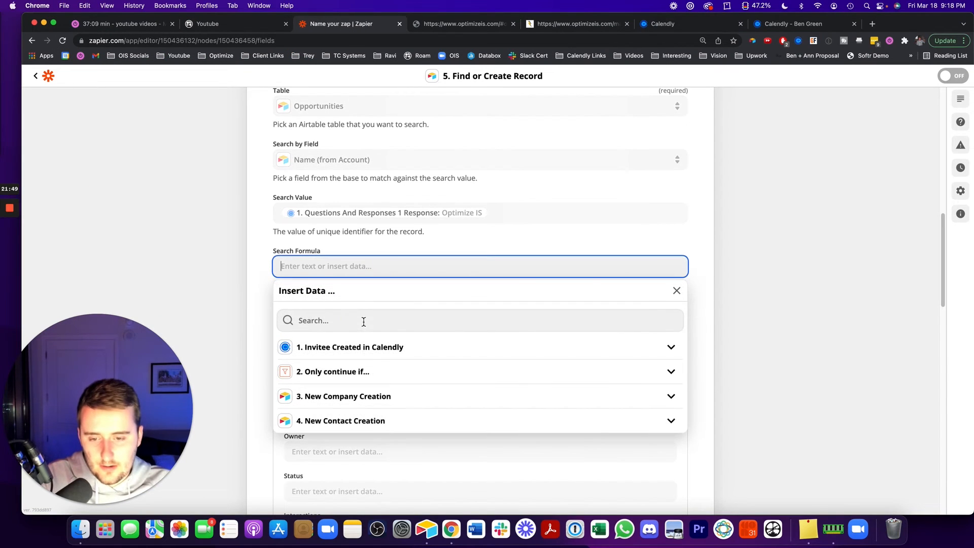
click(352, 396)
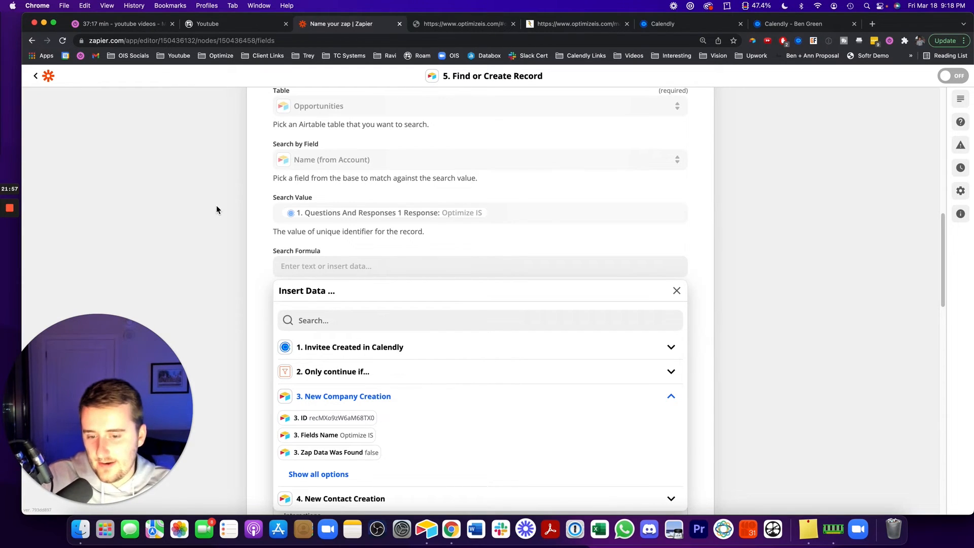
click(223, 256)
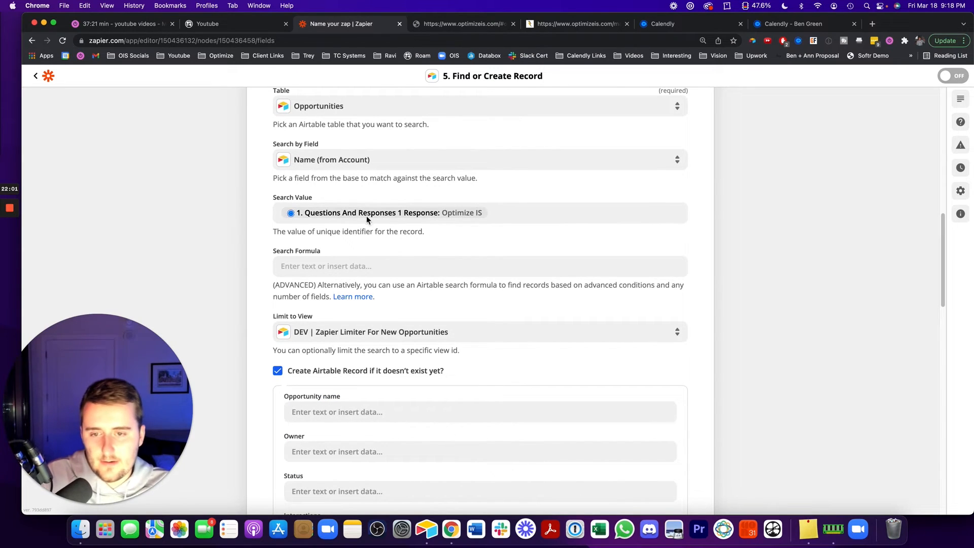
Check the new-record fields in Zapier, then in Airtable narrow the ID column and examine the Opportunity name, ID and Status columns
scroll(162, 192, down, 4)
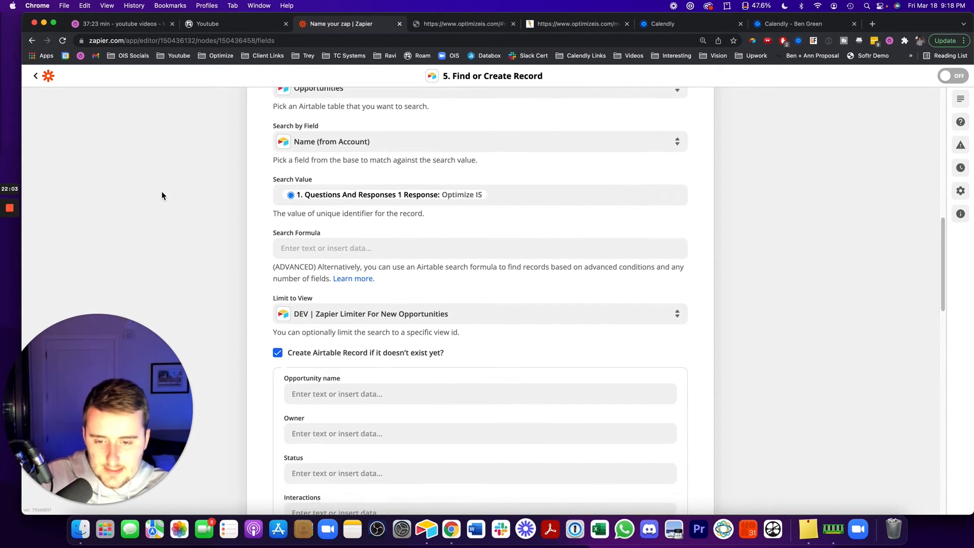
scroll(161, 192, down, 2)
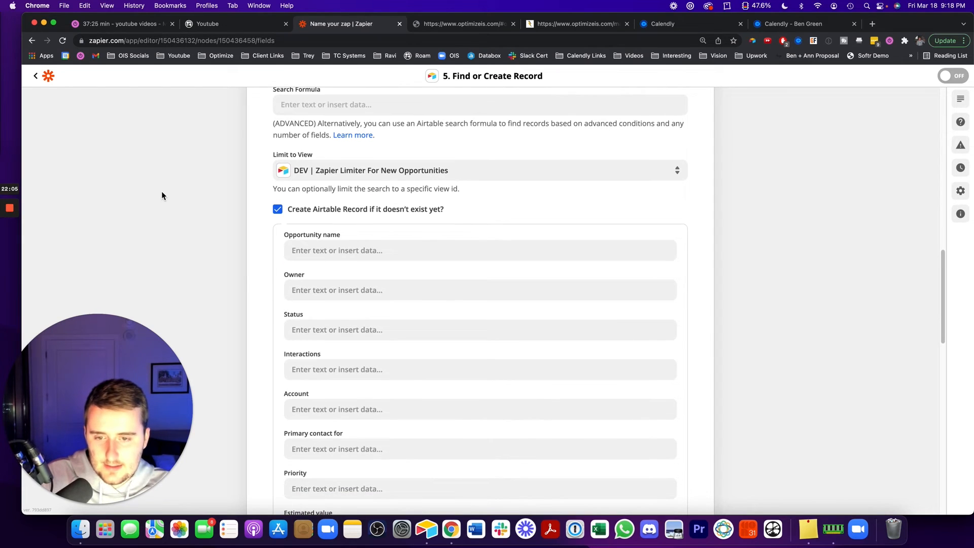
click(426, 529)
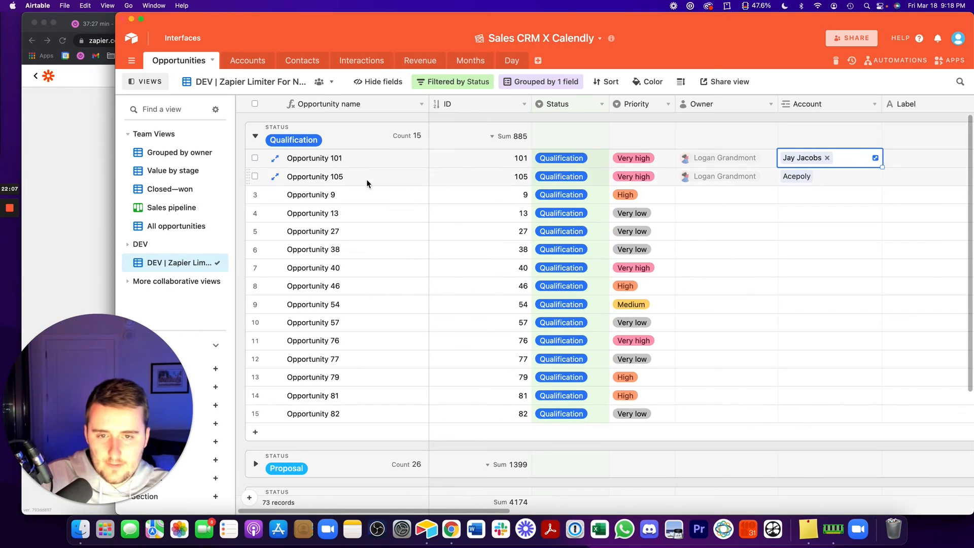
click(365, 165)
drag(531, 104, 482, 104)
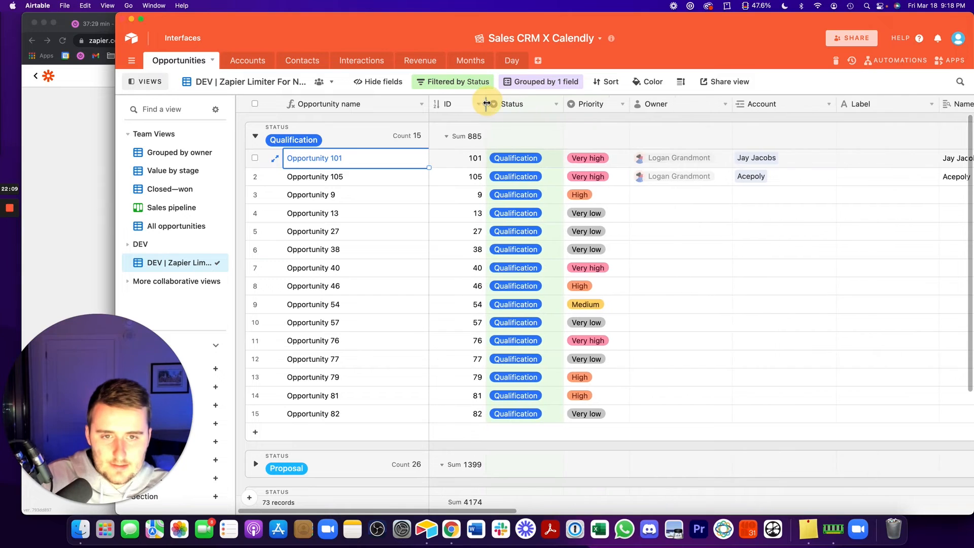
click(372, 104)
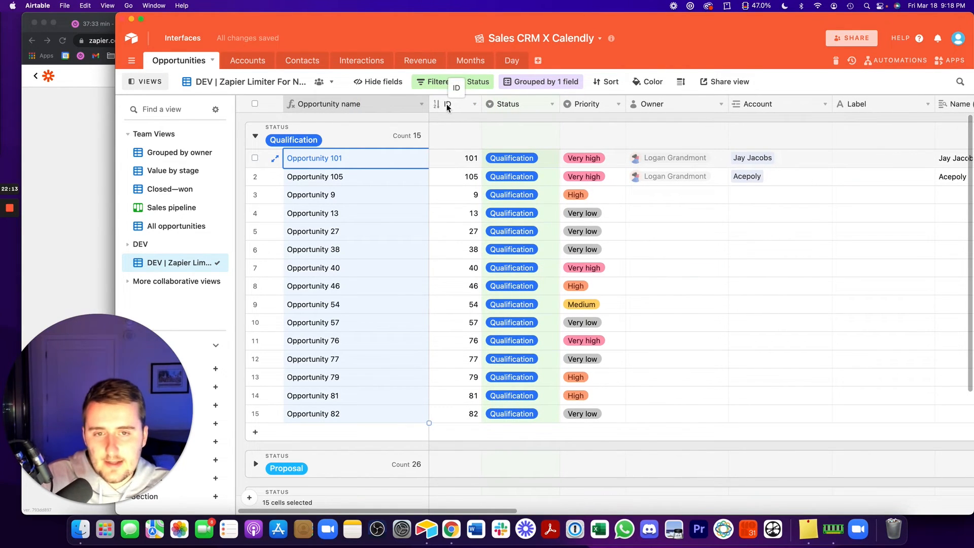
click(442, 104)
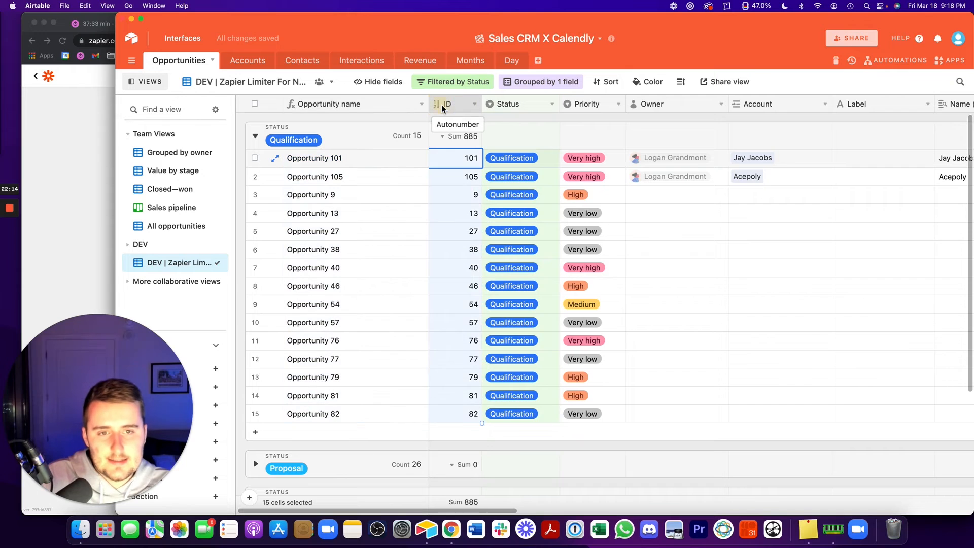
click(508, 104)
Copy the Qualification status from an Airtable opportunity and paste it as the new record's Status in Zapier
click(540, 217)
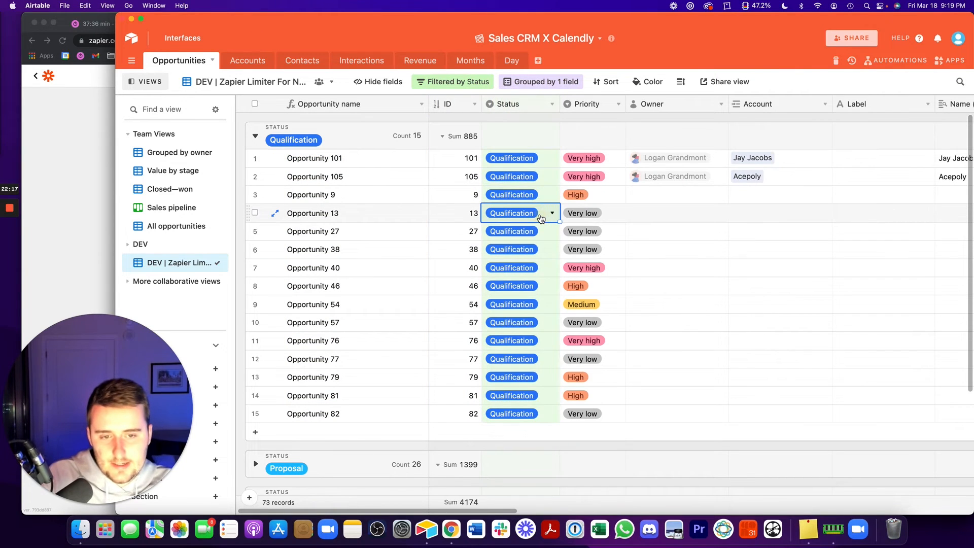
key(super+c)
key(super+Tab)
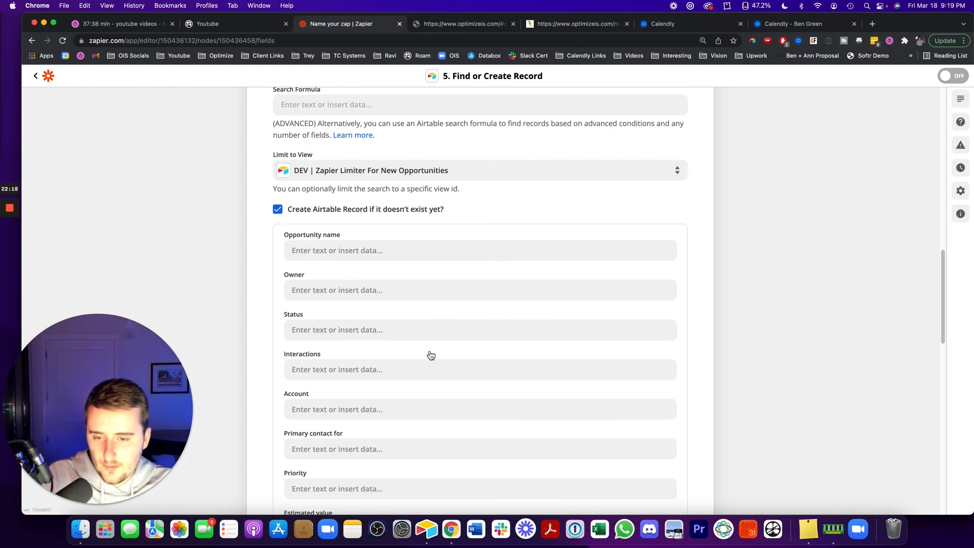
click(370, 331)
key(super+v)
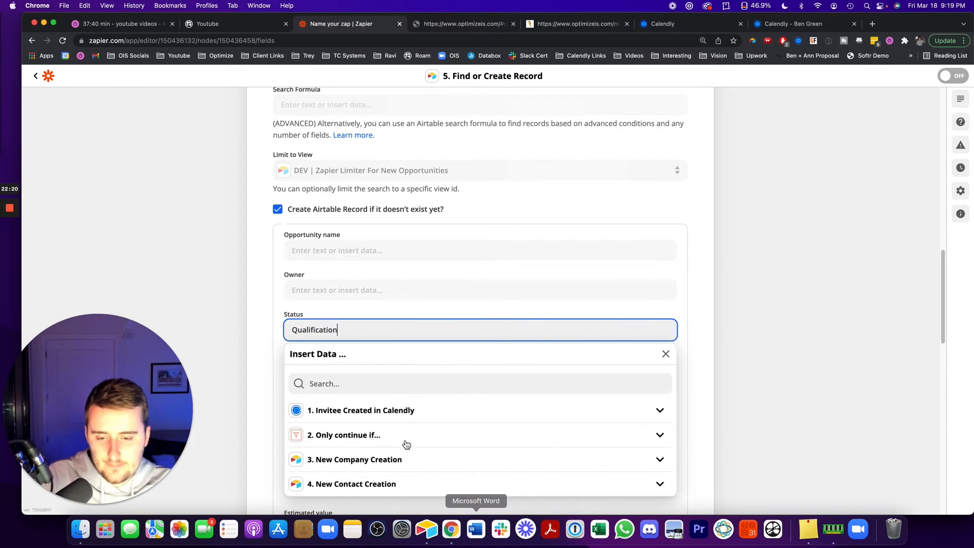
click(191, 256)
Copy the Very high priority from Opportunity 105 in Airtable and paste it as the new record's Priority in Zapier
scroll(421, 343, down, 3)
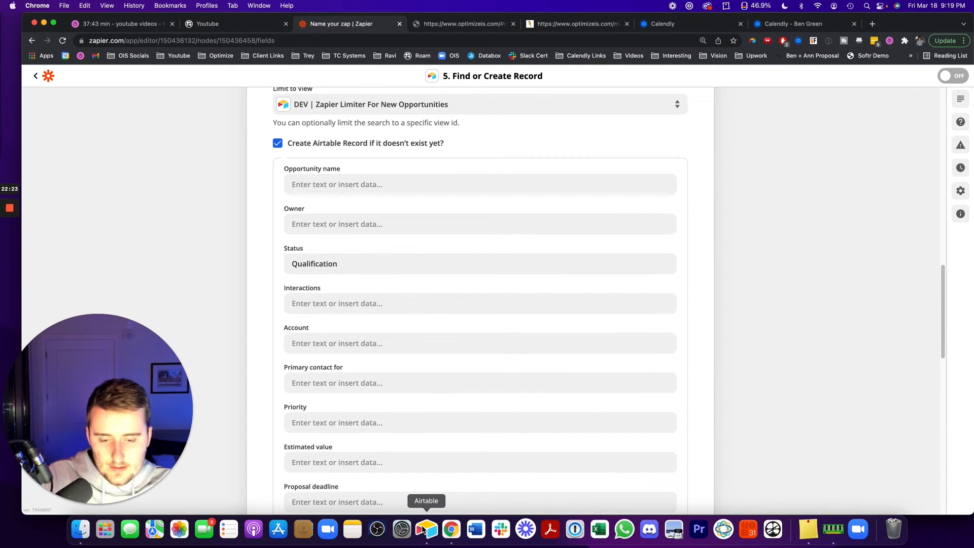
click(437, 535)
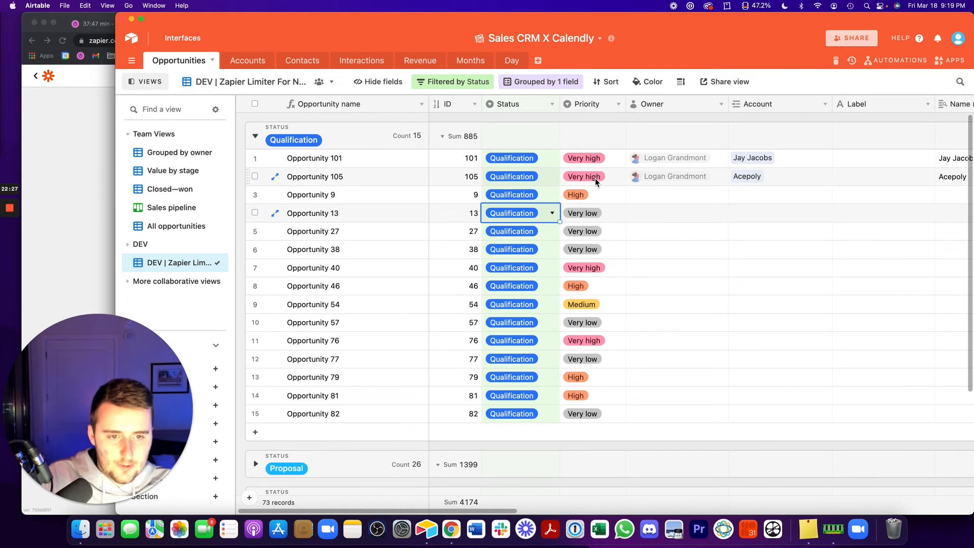
click(592, 182)
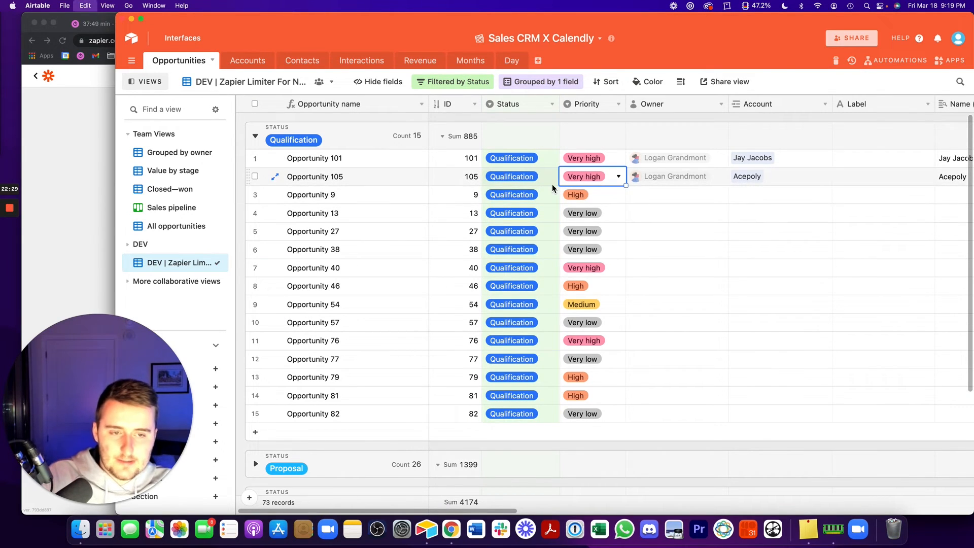
key(super+c)
click(100, 174)
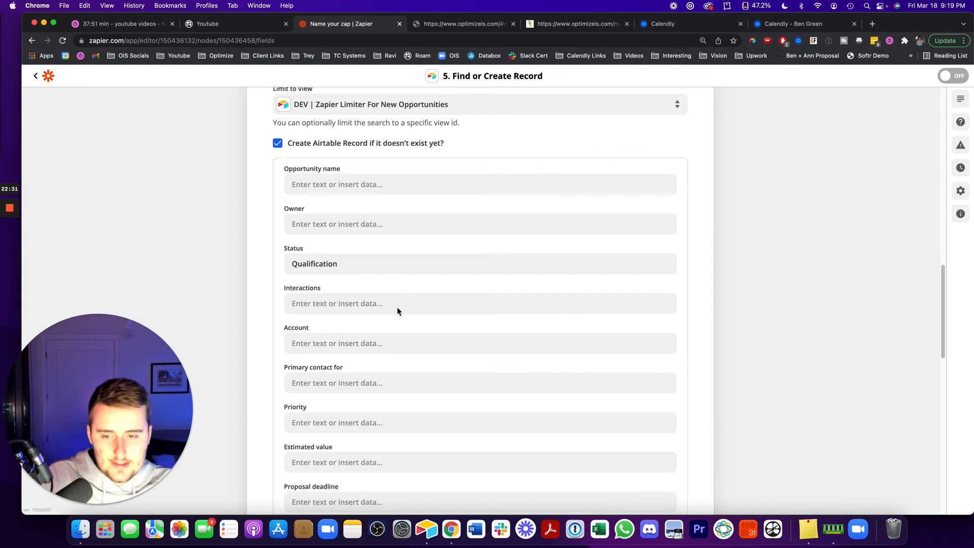
scroll(396, 303, down, 1)
click(386, 412)
key(super+v)
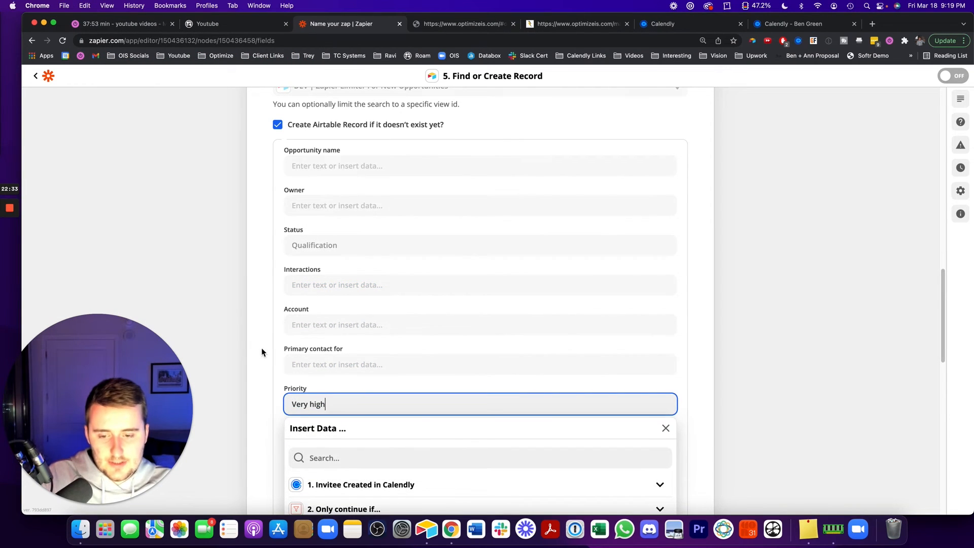
click(229, 305)
Examine the Account value of Opportunity 105 and the remaining opportunity columns in Airtable, and return to Zapier
click(425, 530)
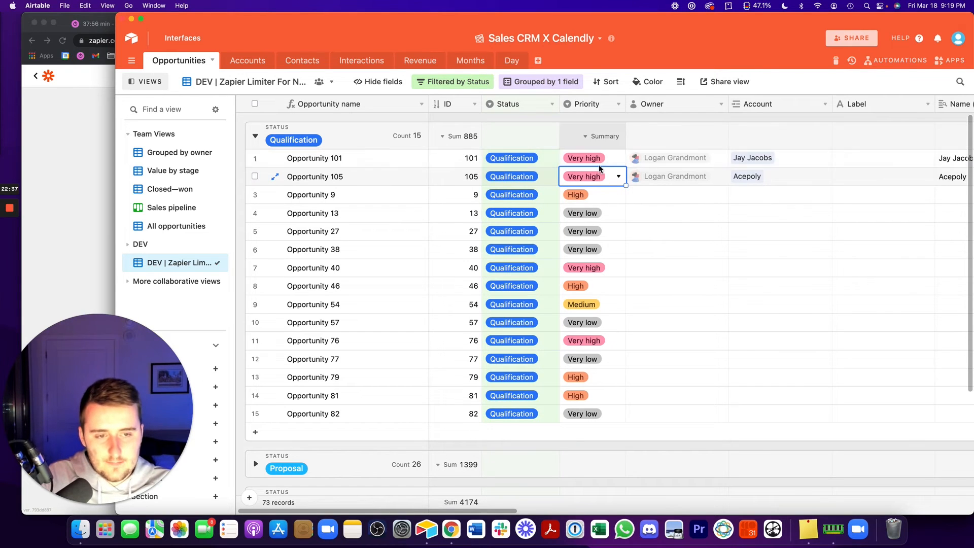
click(768, 178)
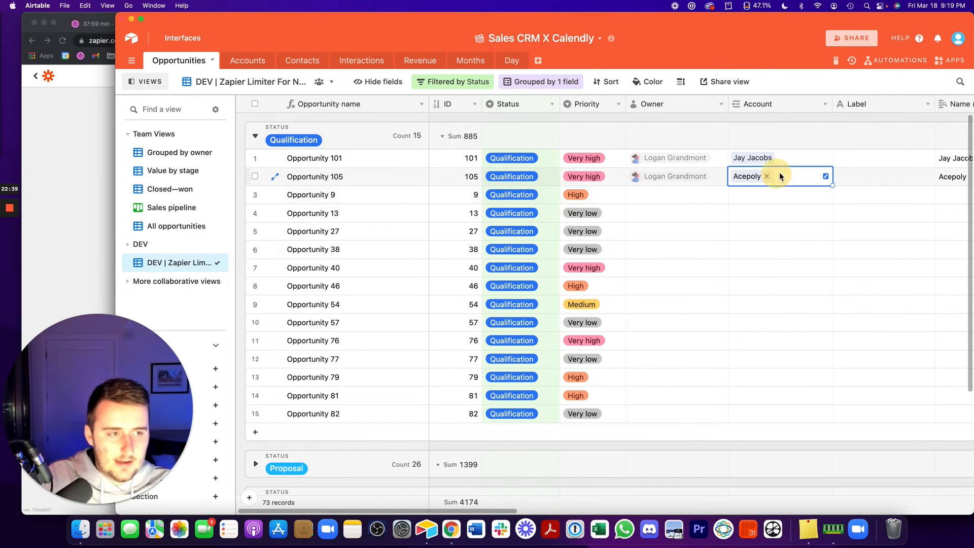
drag(440, 509, 677, 513)
click(100, 172)
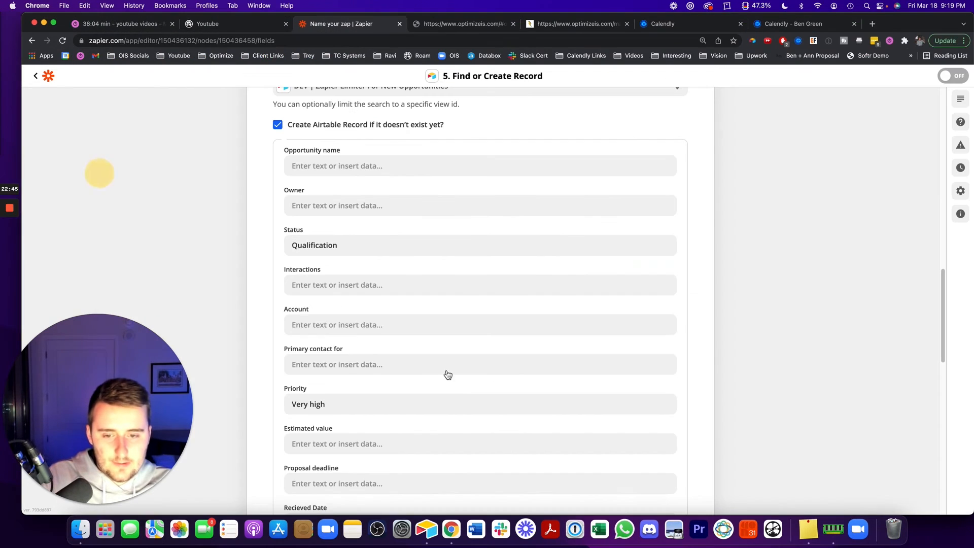
Map the new record's Account to the ID from the New Company Creation step
scroll(446, 374, down, 2)
click(431, 299)
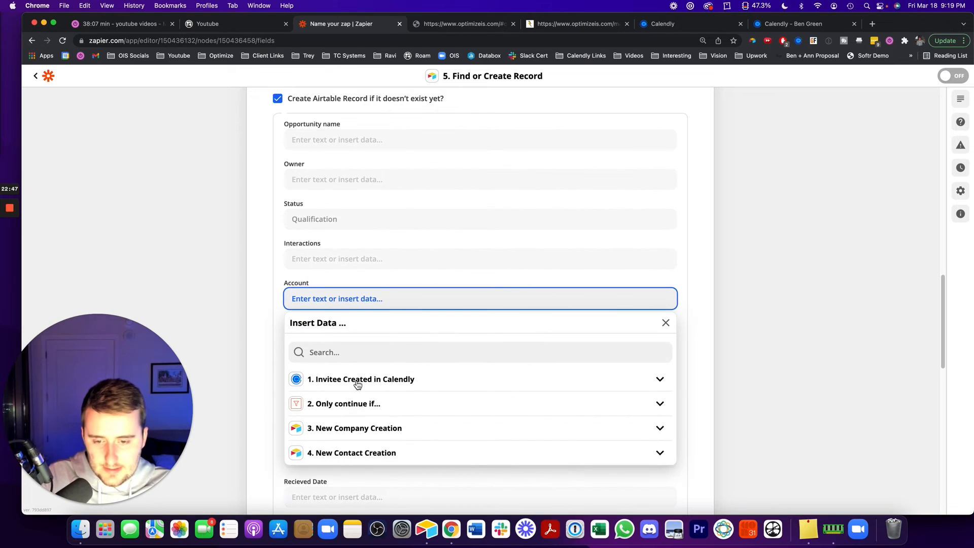
click(356, 431)
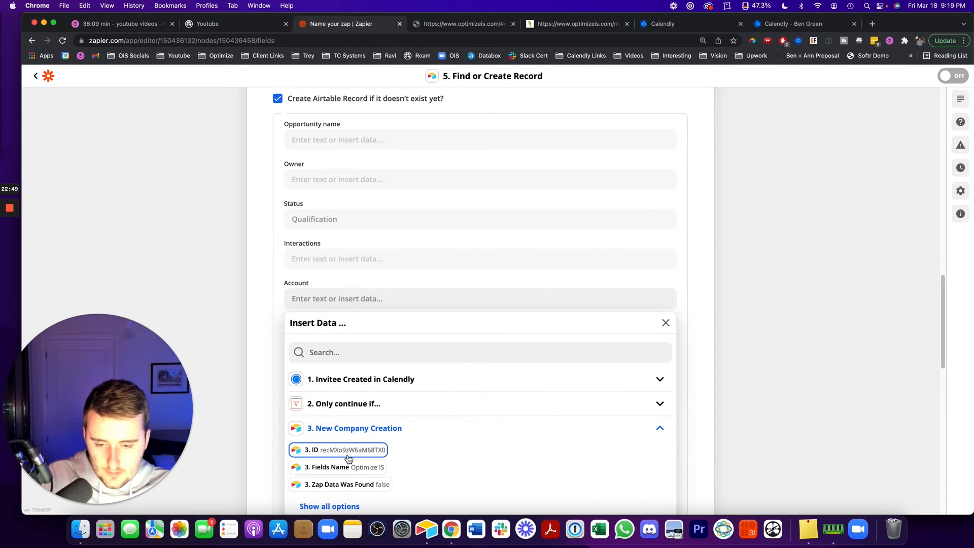
click(343, 456)
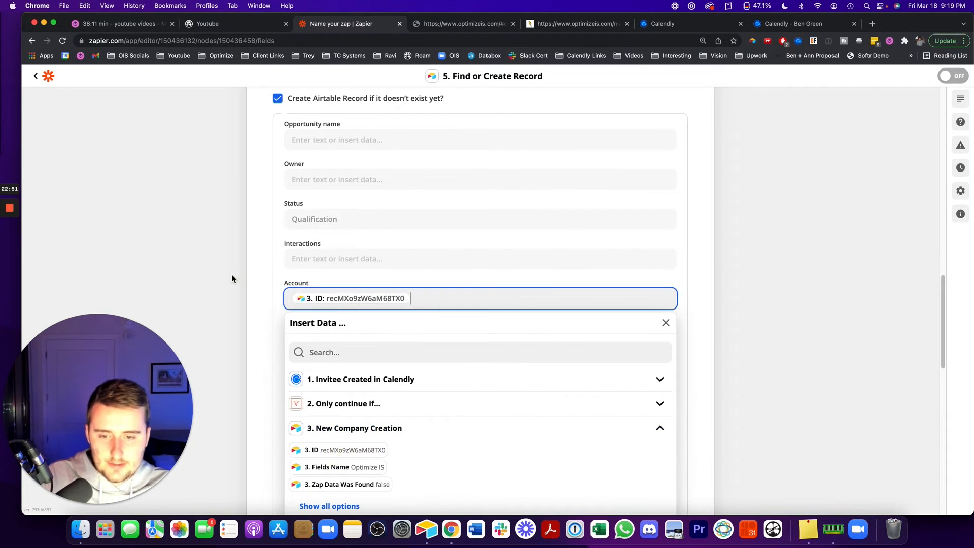
click(233, 276)
In Airtable, narrow the Opportunity name column and review the remaining opportunity columns, and return to Zapier
click(425, 534)
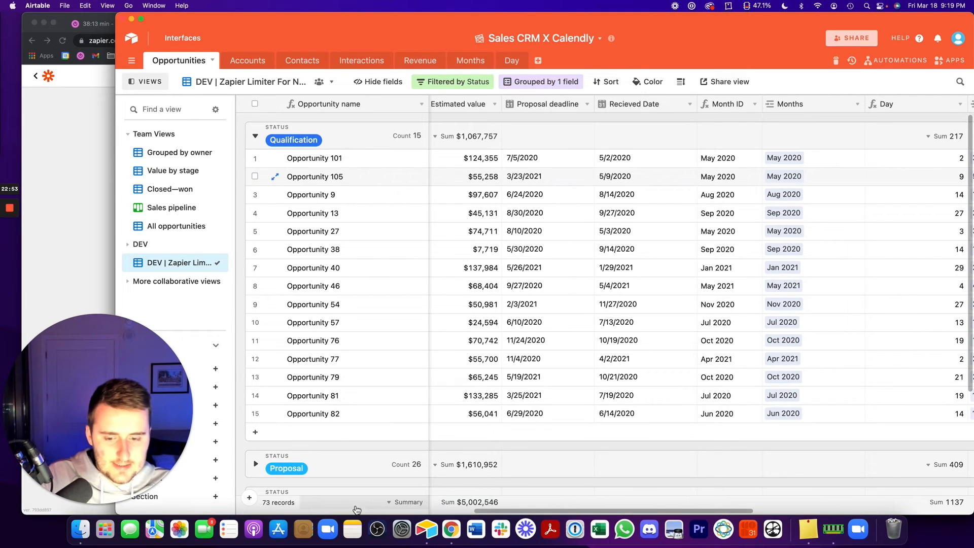
drag(503, 511, 433, 451)
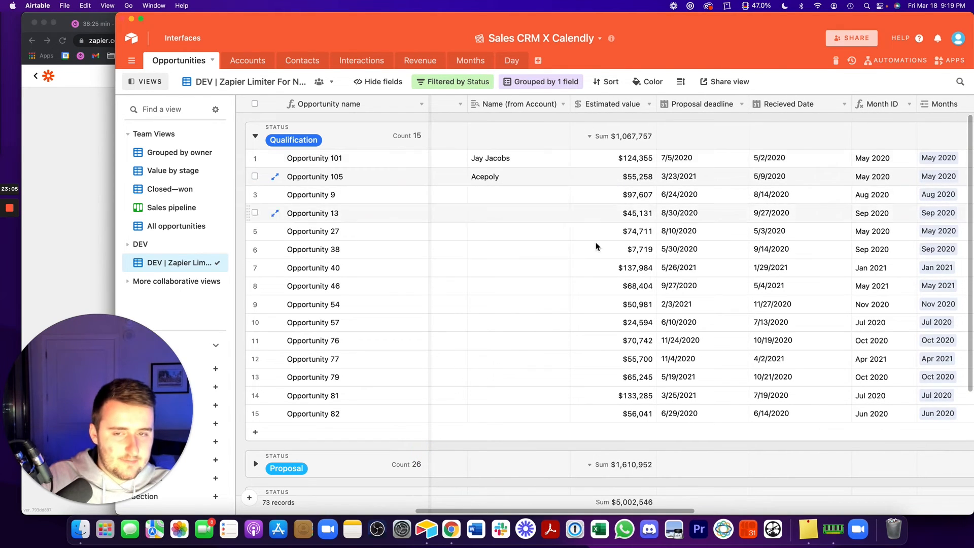
drag(402, 105, 388, 105)
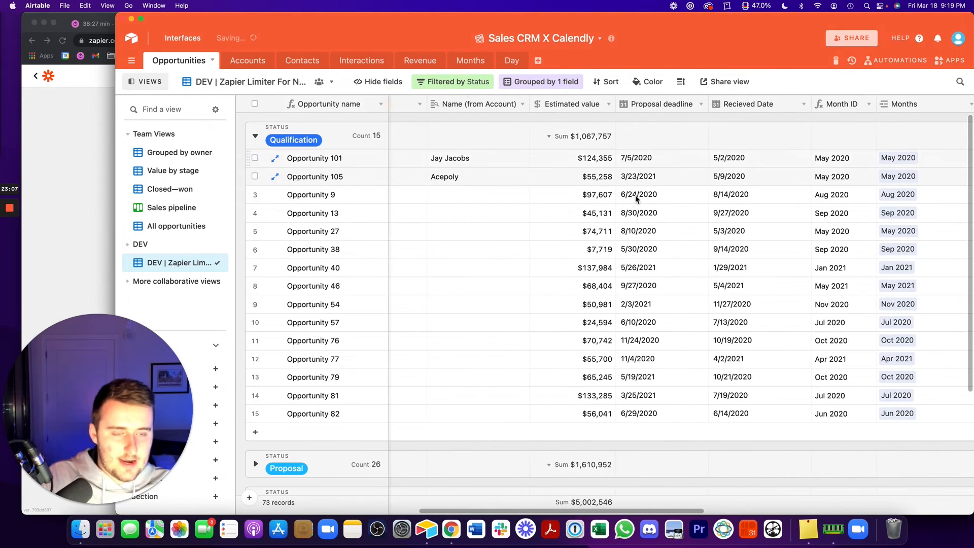
drag(463, 511, 277, 508)
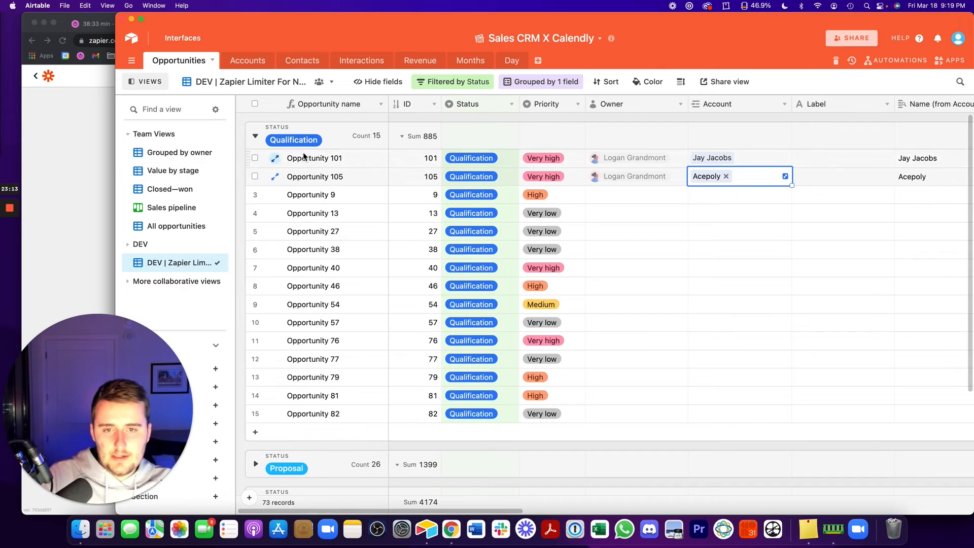
click(92, 157)
Remove the unused extra fields from the Find or Create Record setup and check the remaining fields
scroll(549, 326, down, 10)
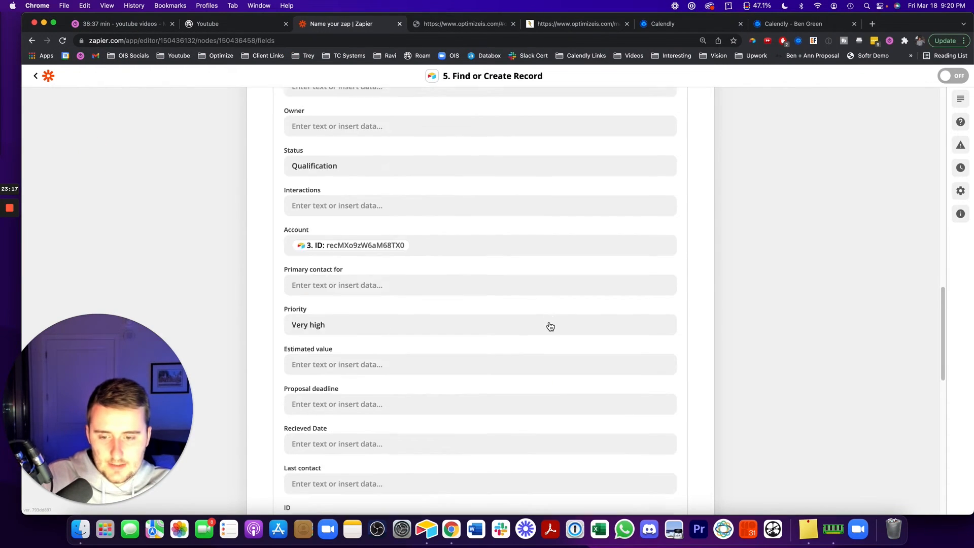
scroll(545, 326, down, 6)
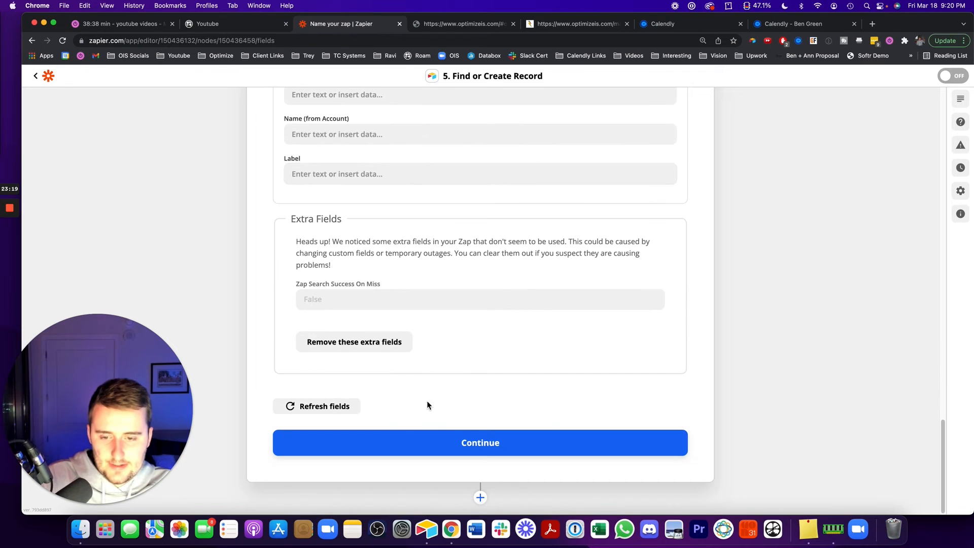
click(366, 344)
scroll(375, 366, down, 15)
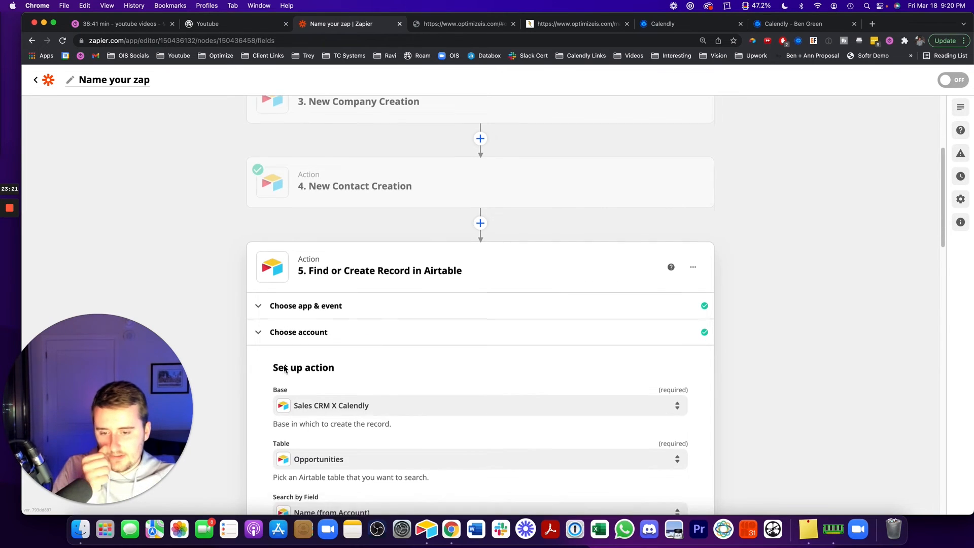
scroll(281, 373, down, 5)
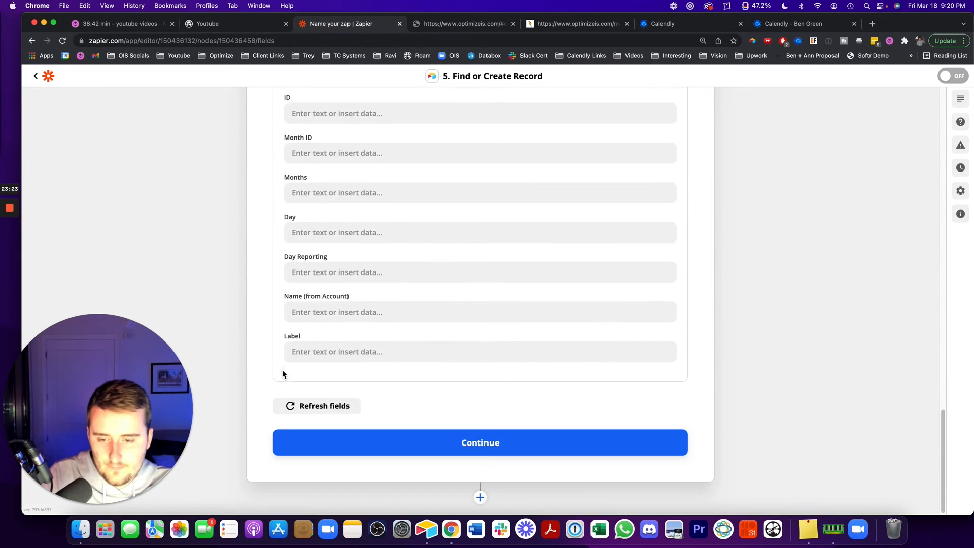
Complete the Find or Create Record setup and run its test
click(387, 447)
scroll(233, 328, down, 15)
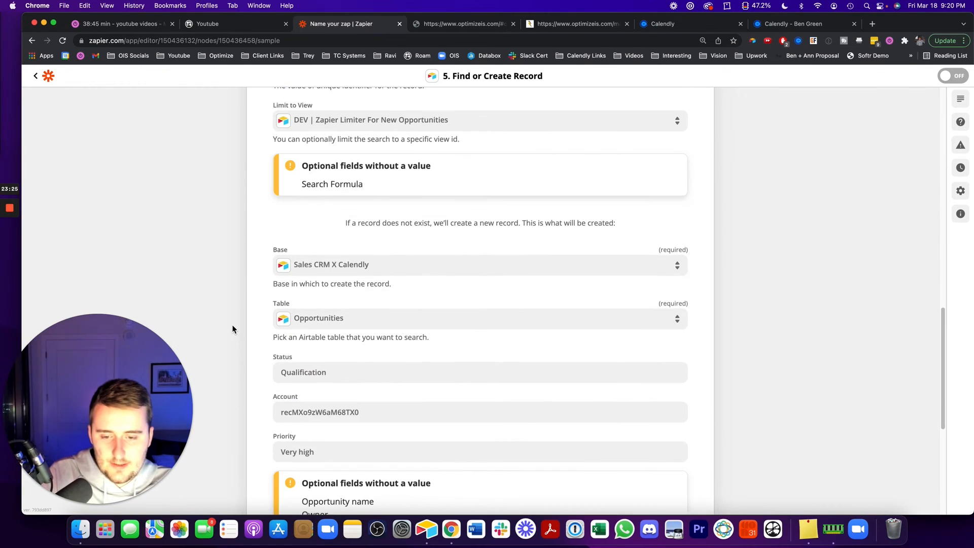
click(351, 460)
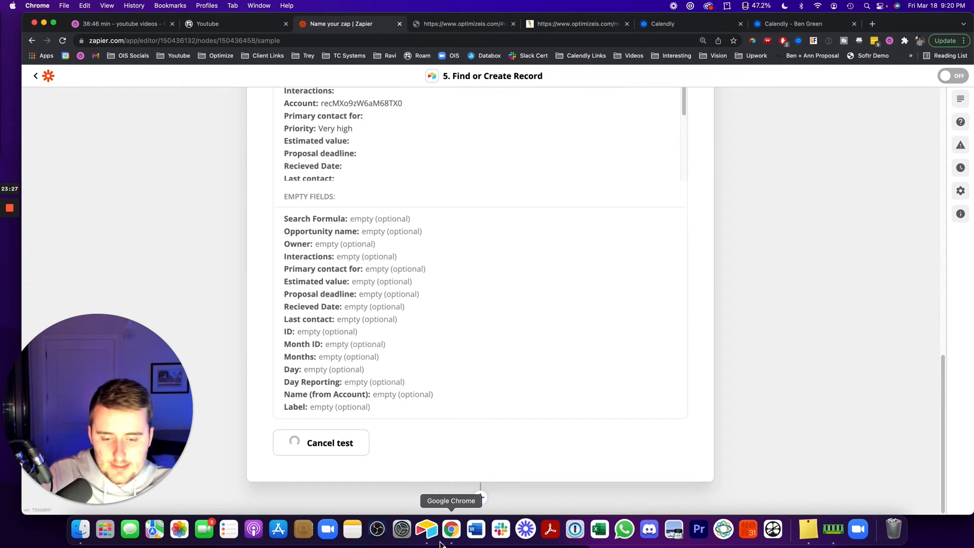
Switch to Airtable and examine the new Optimize IS opportunity across its name, value, date and contact columns
click(426, 529)
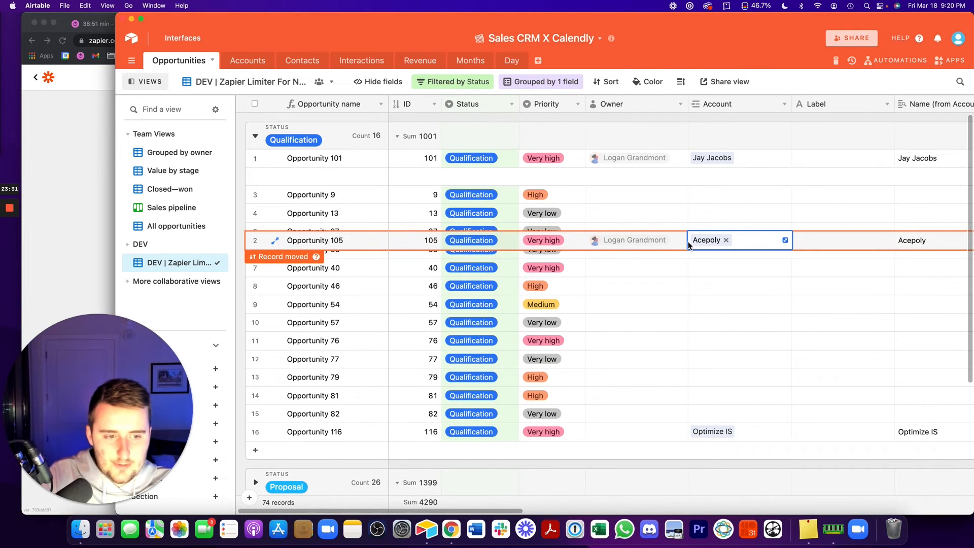
click(313, 340)
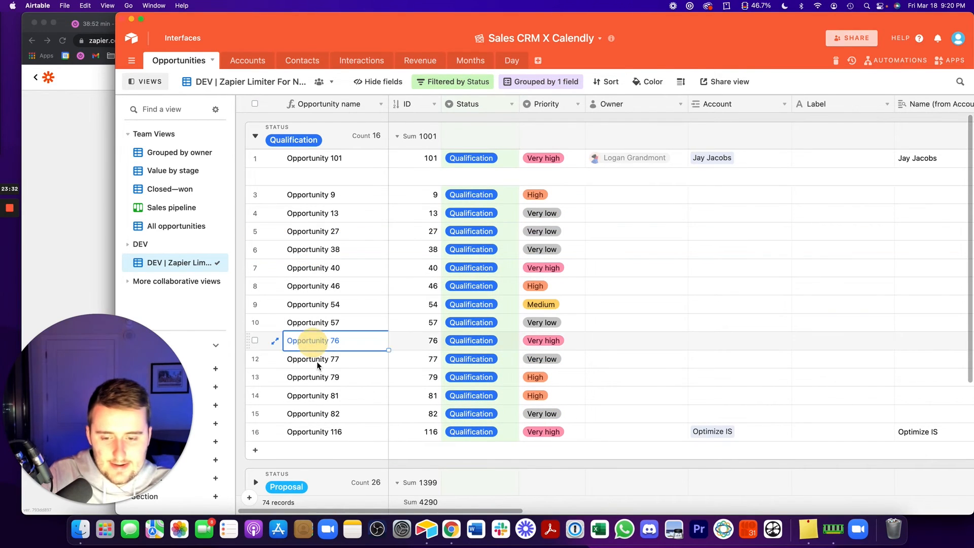
click(324, 435)
click(254, 430)
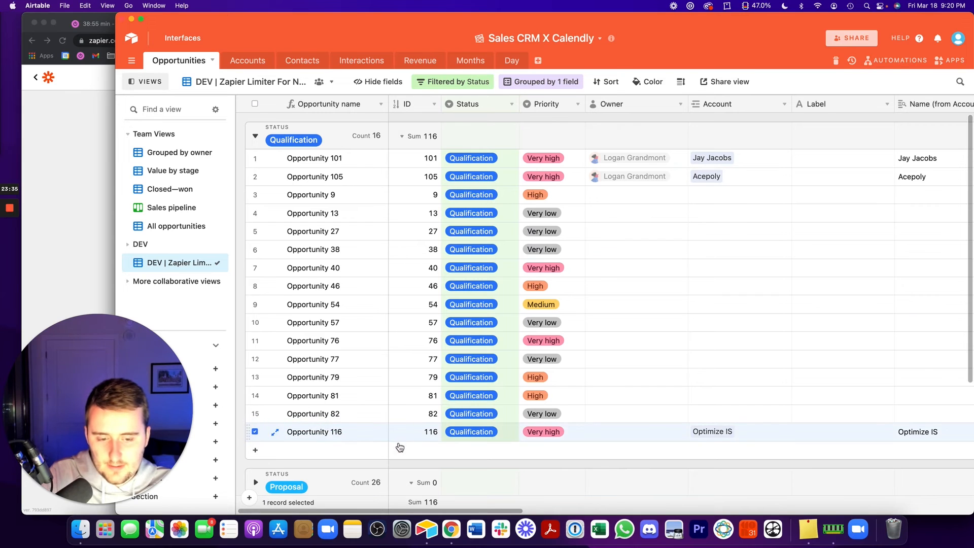
drag(354, 507, 518, 509)
click(628, 430)
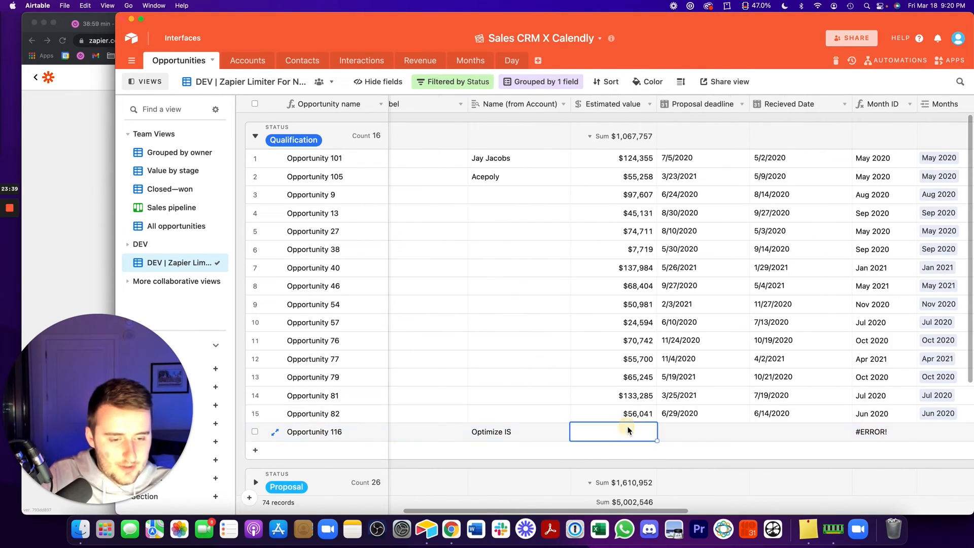
drag(740, 431, 906, 433)
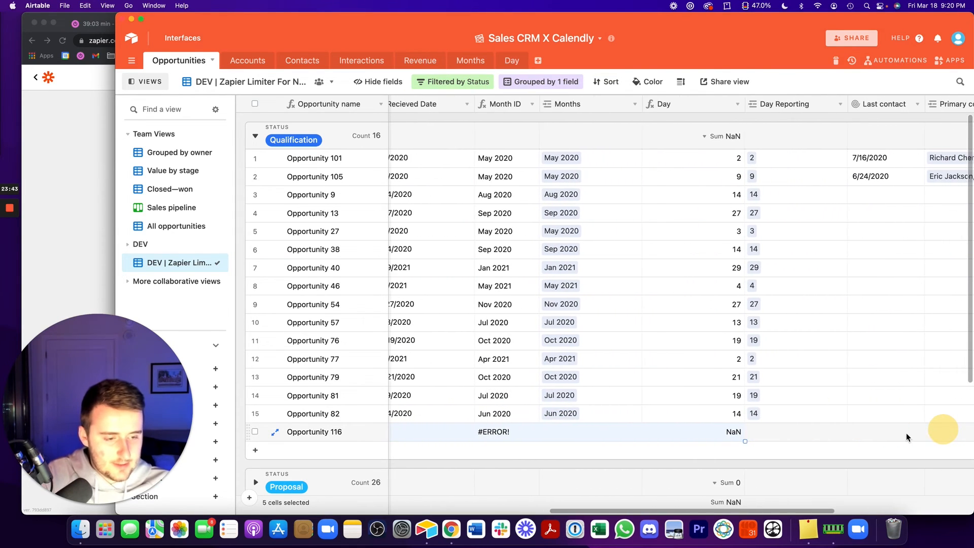
click(906, 431)
key(super+Left)
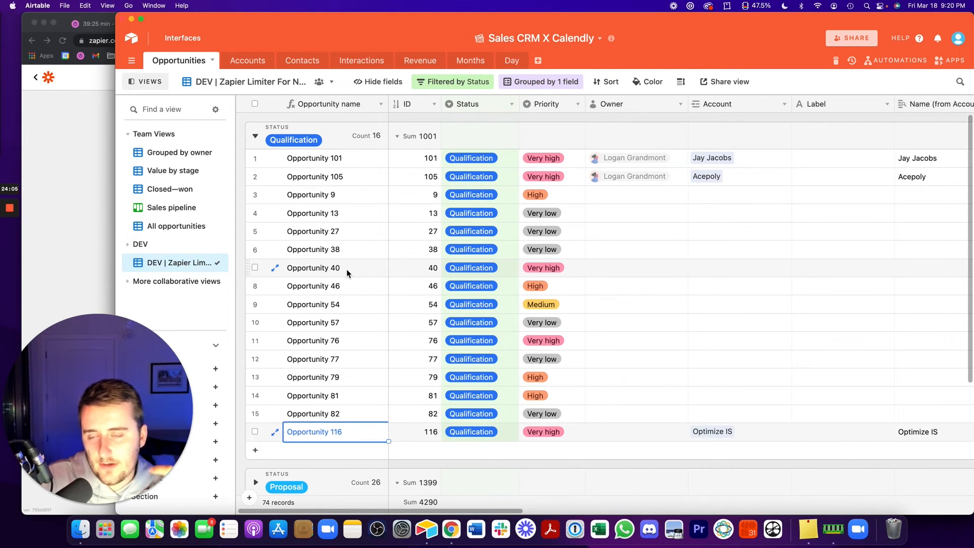
Back in Zapier, retest the New Company Creation step and compare its _zap_data_was_found value before and after
click(76, 154)
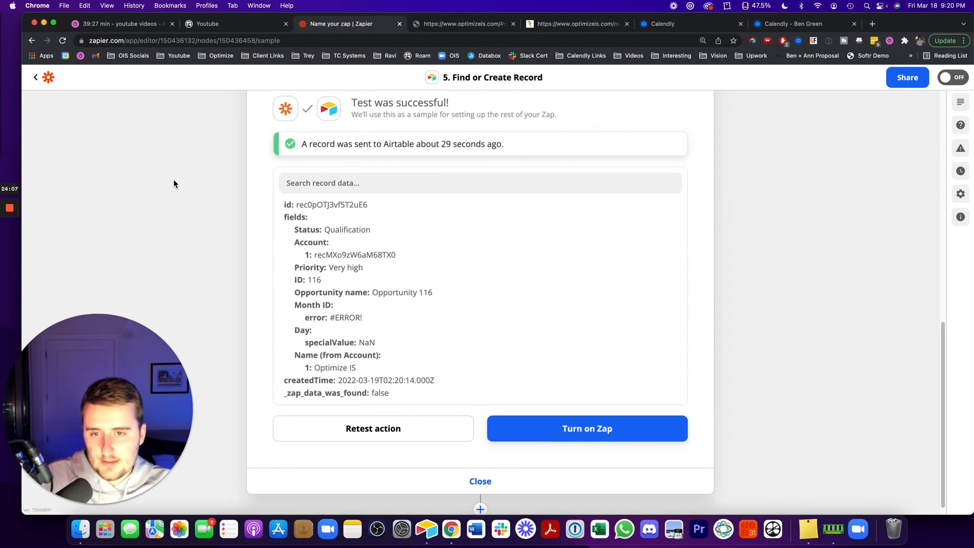
scroll(175, 181, up, 5)
click(391, 160)
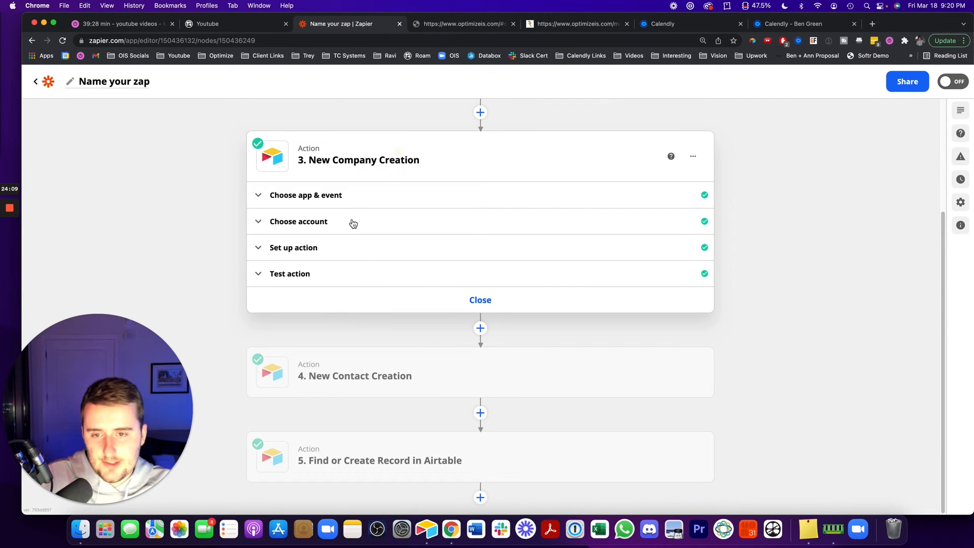
click(319, 270)
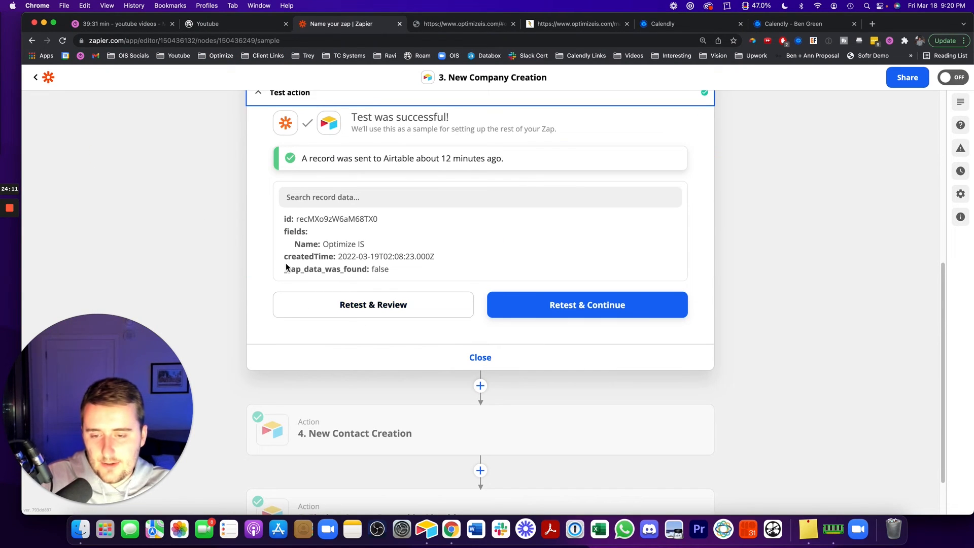
drag(286, 270, 407, 277)
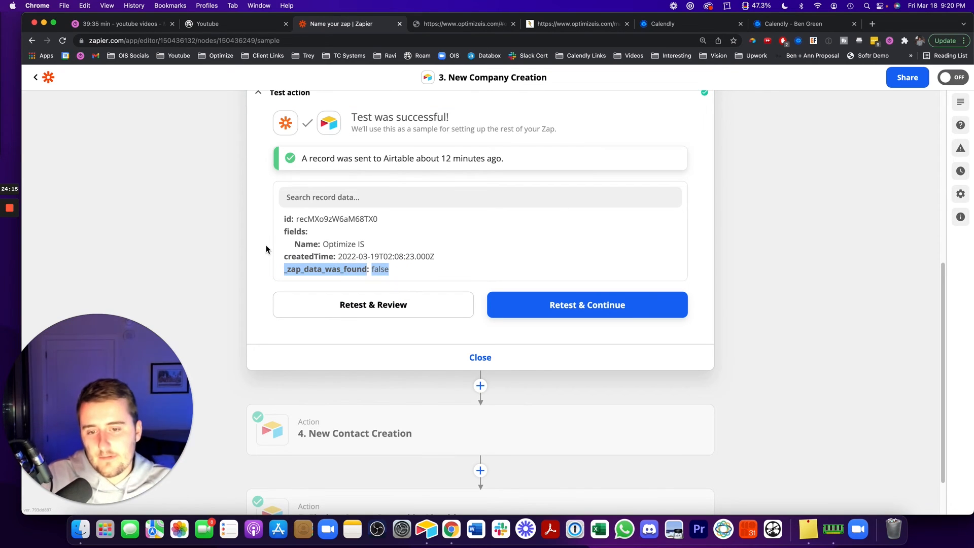
click(362, 303)
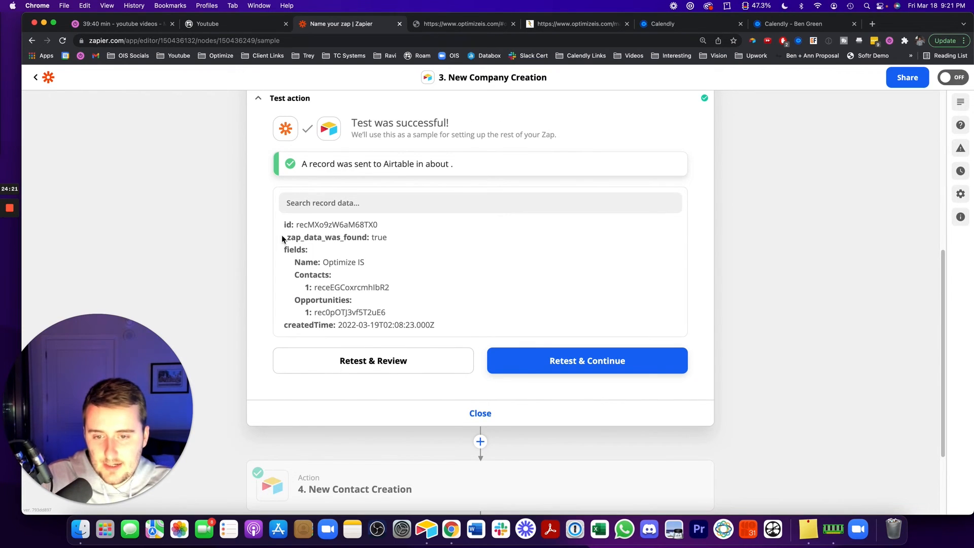
drag(283, 237, 405, 239)
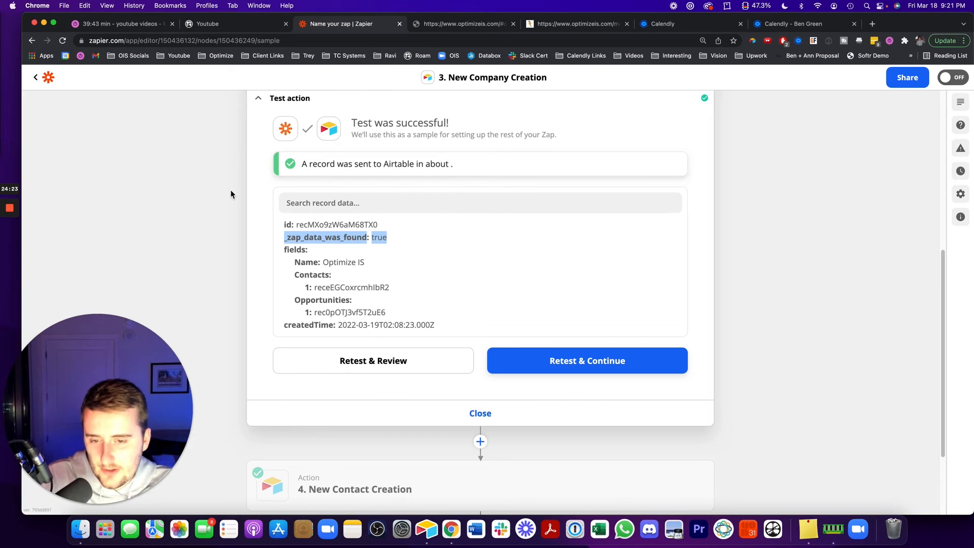
Check the _zap_data_was_found value in the New Contact Creation test data and retest that step
scroll(231, 189, down, 3)
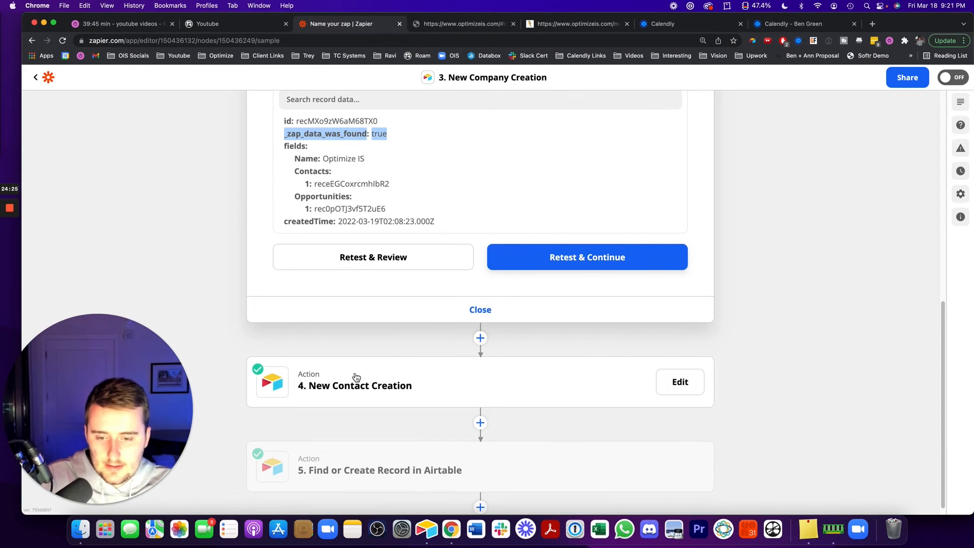
click(348, 374)
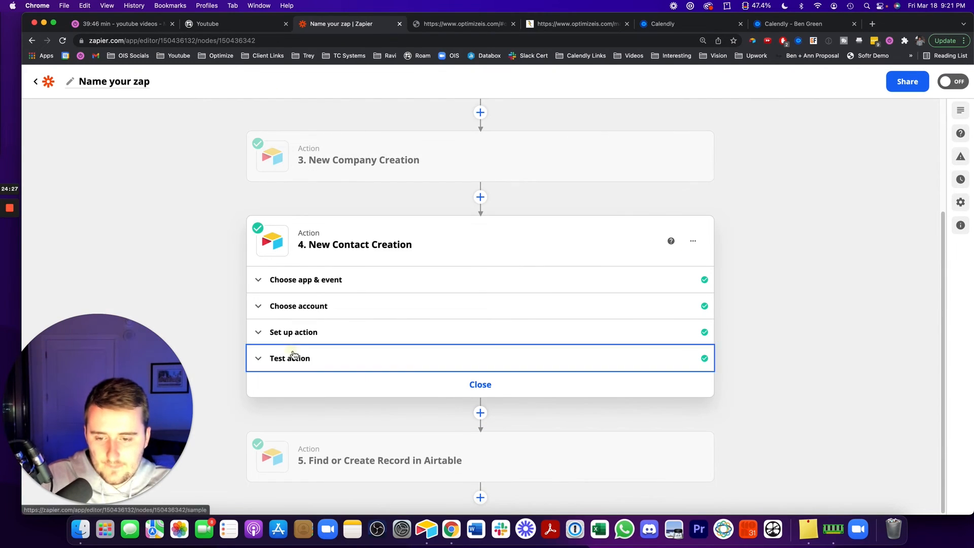
click(291, 357)
drag(284, 348, 391, 349)
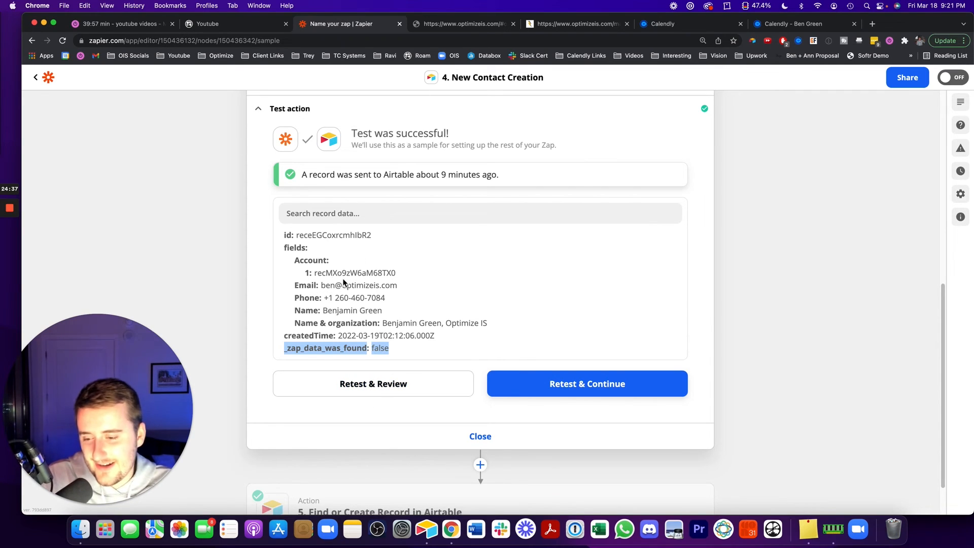
click(375, 388)
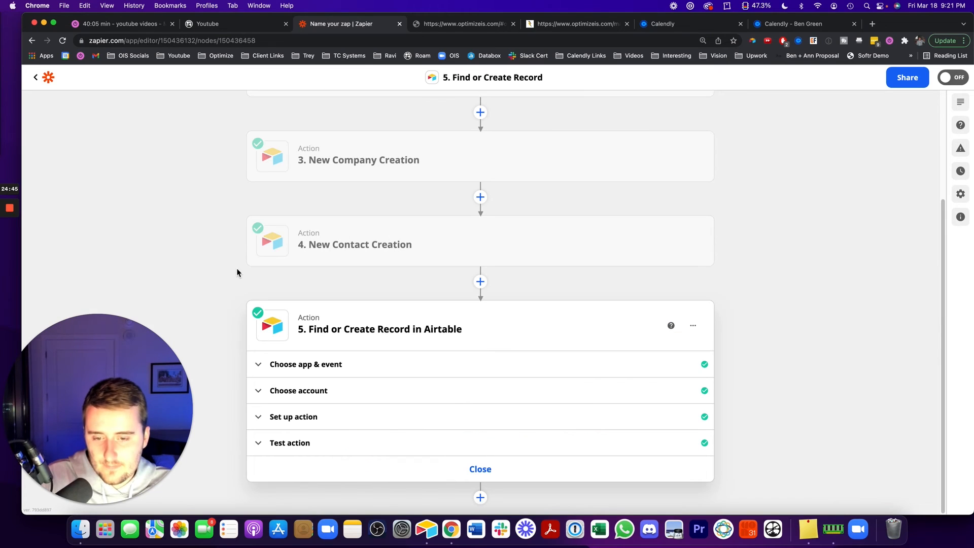
Rename the fifth Zap step, Find or Create Record in Airtable, to "Create An Opportunity"
click(693, 325)
click(643, 345)
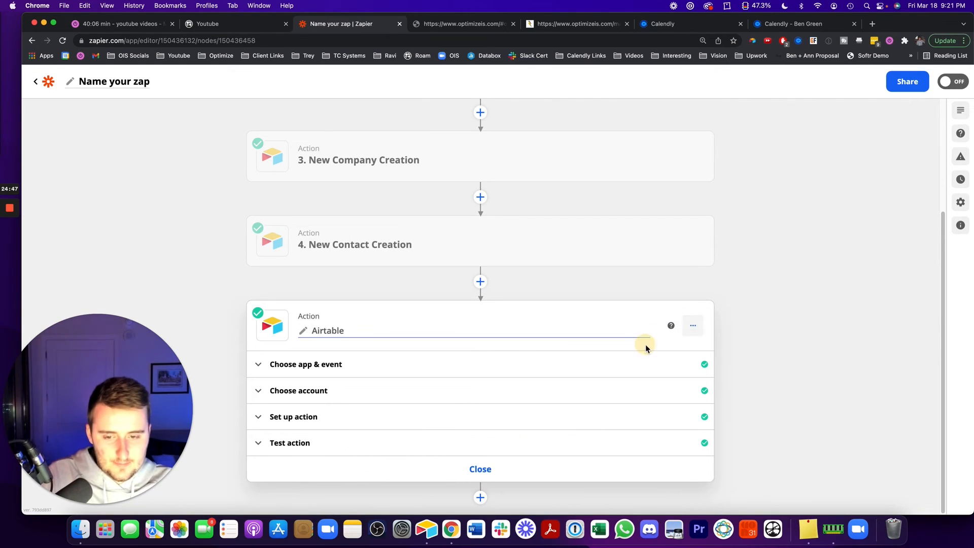
text(Creat)
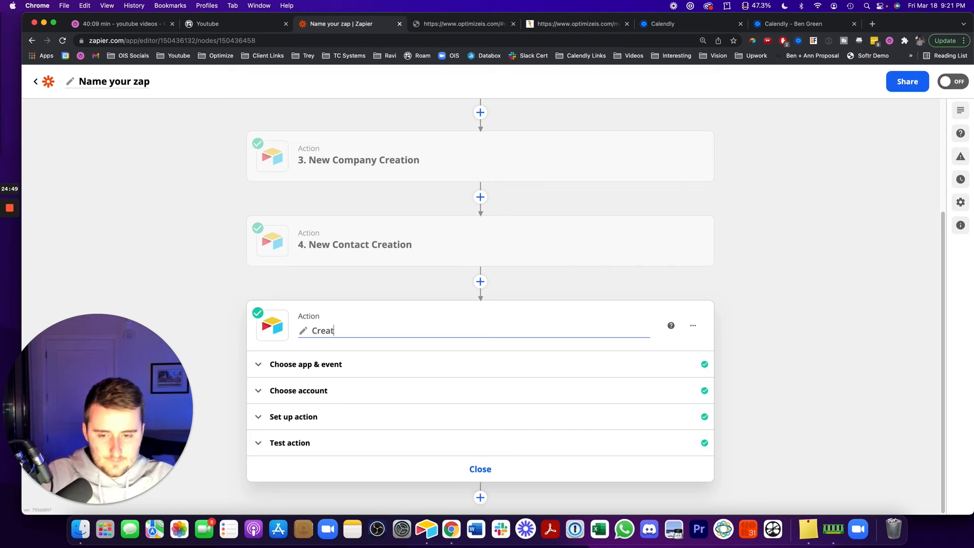
text(e An Oppor)
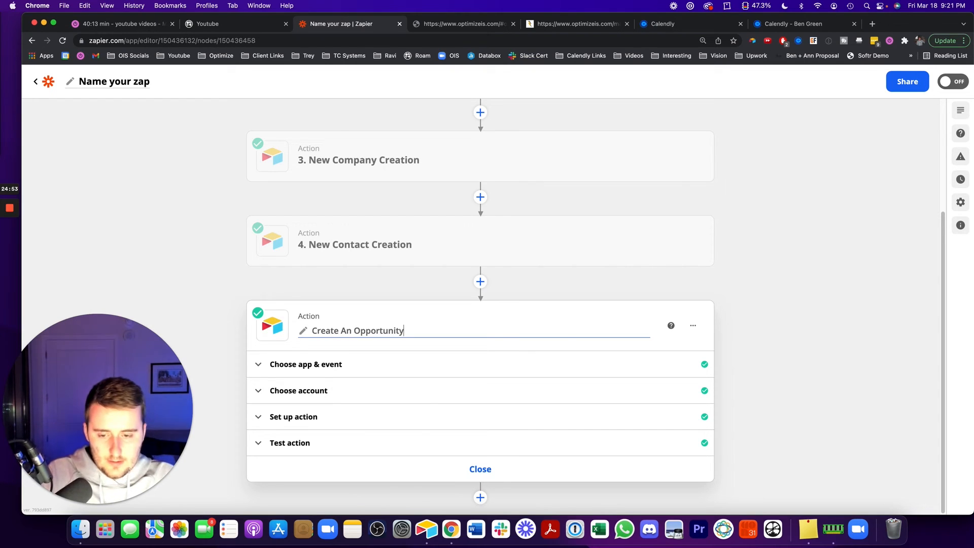
text(tunity)
Check the _zap_data_was_found value in the Create An Opportunity test data and retest that step
click(404, 439)
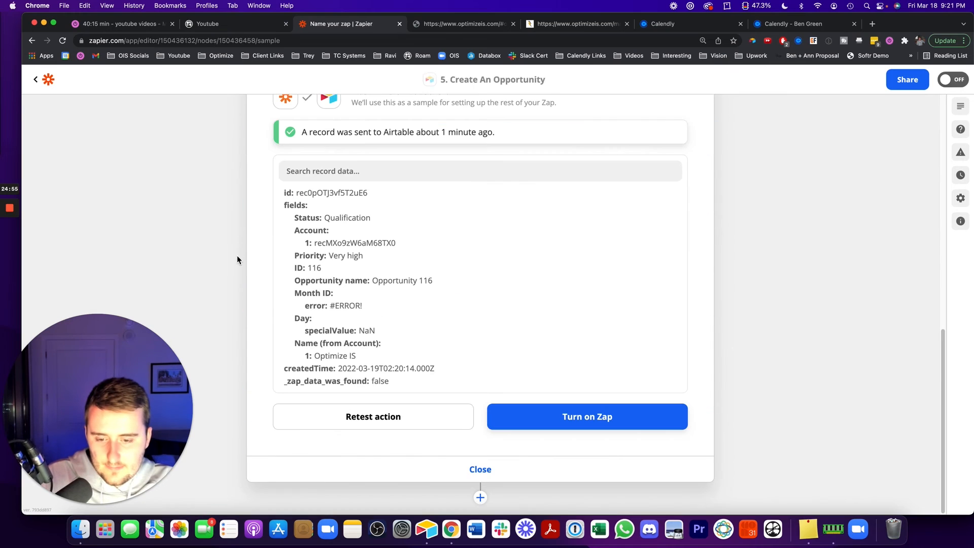
drag(283, 381, 383, 411)
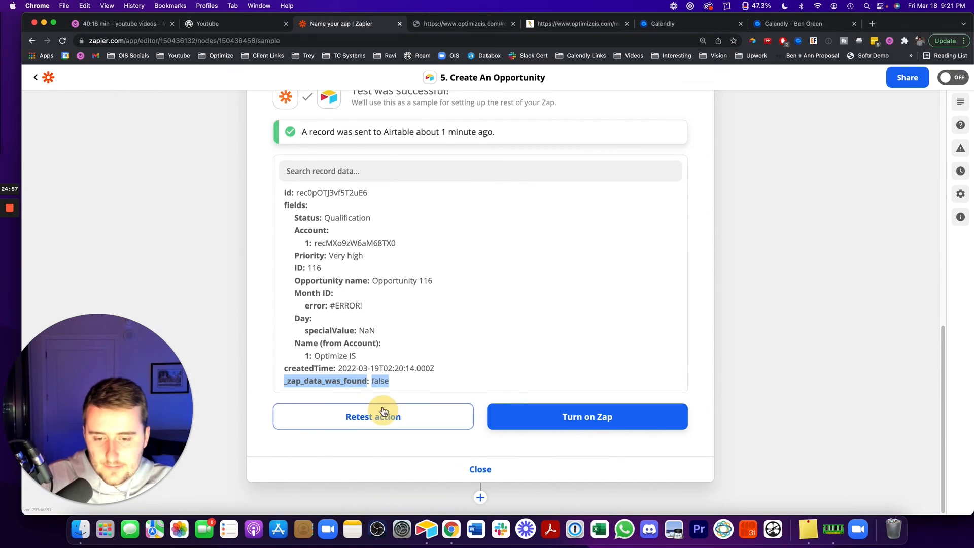
click(383, 411)
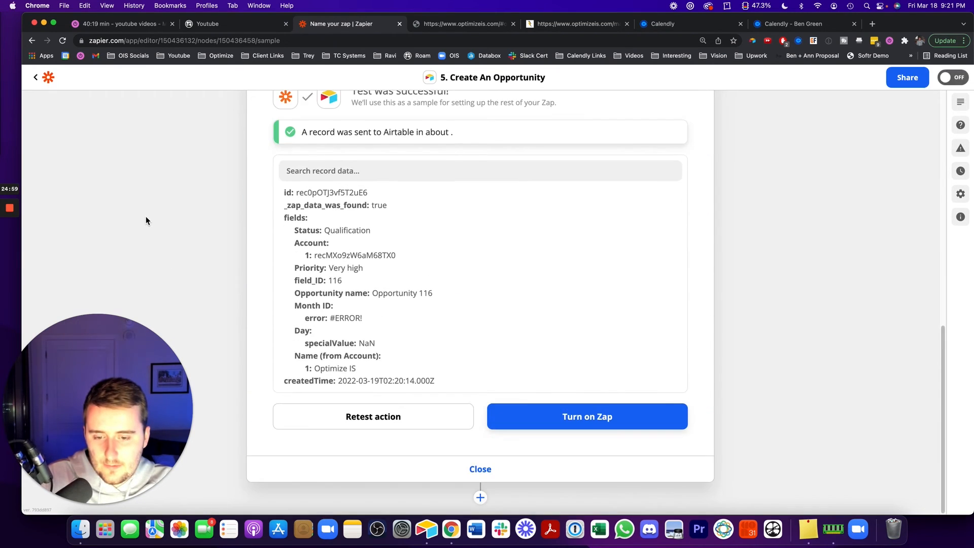
Check the _zap_data_was_found value, and in Airtable inspect Opportunity 116 and the Optimize IS account and contact records
drag(291, 205, 382, 211)
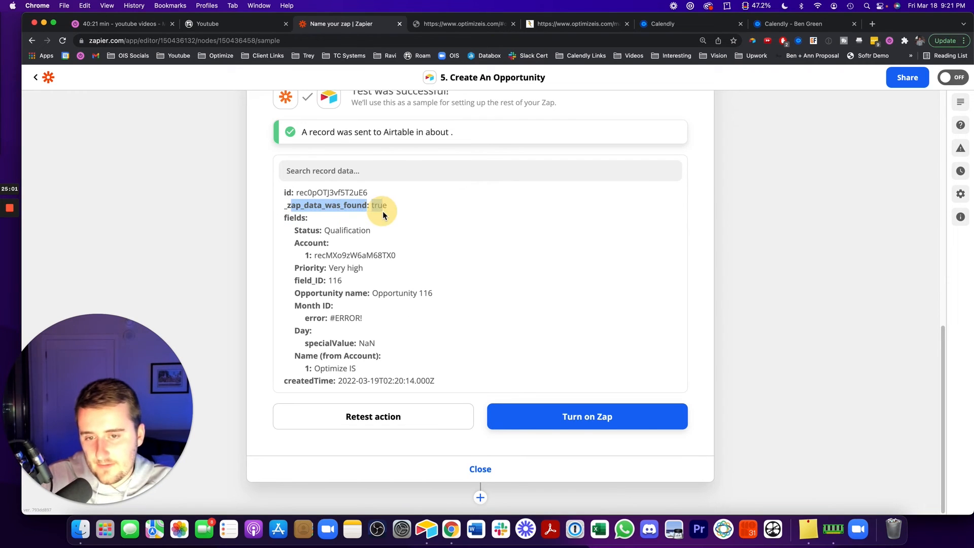
click(426, 529)
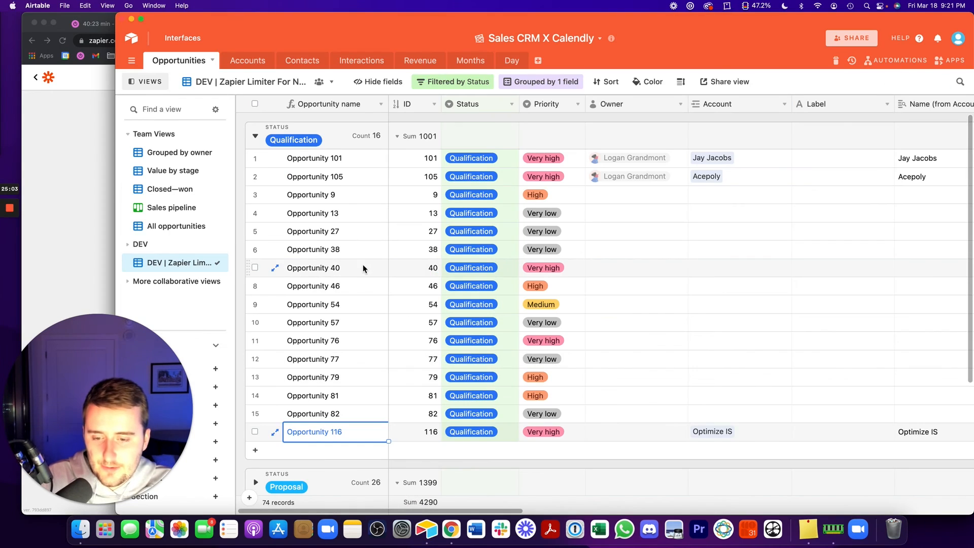
click(364, 267)
click(728, 429)
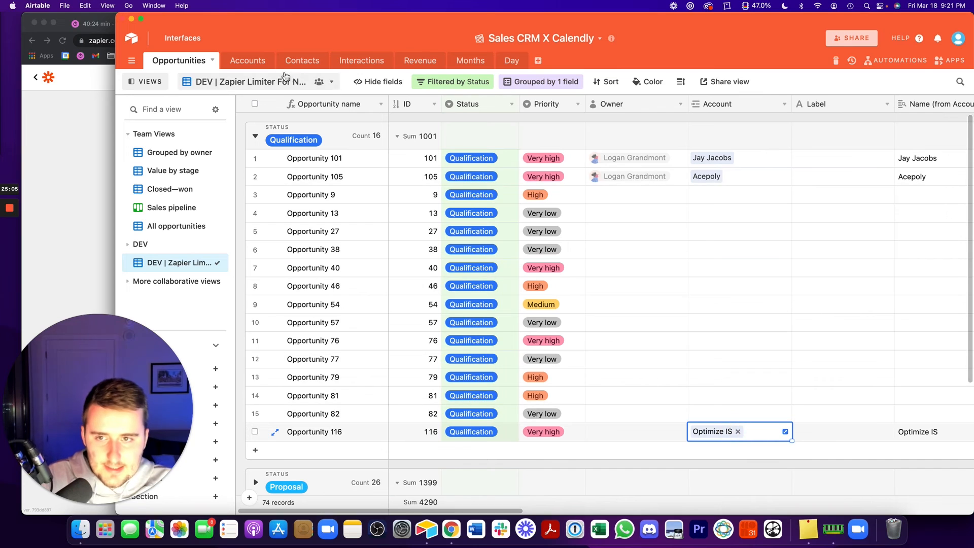
click(249, 60)
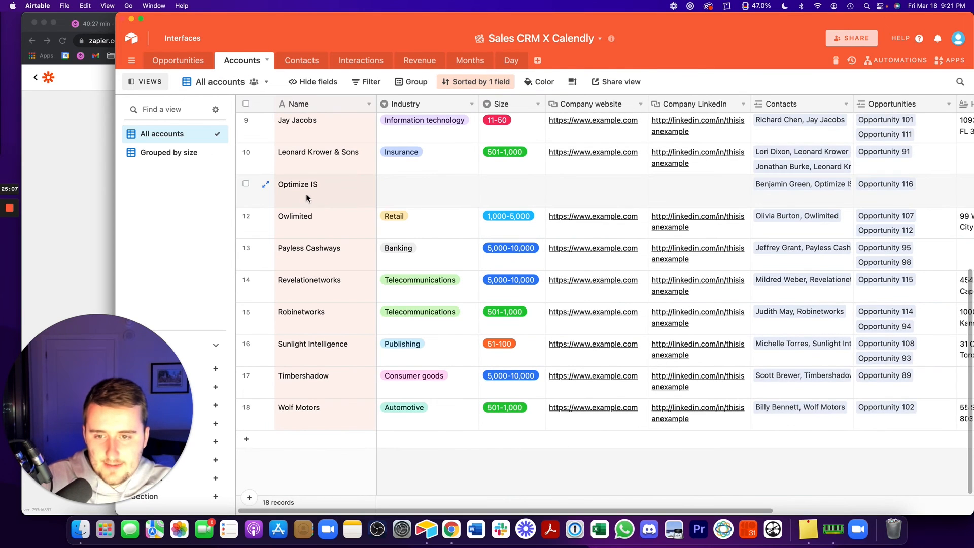
click(306, 194)
click(298, 61)
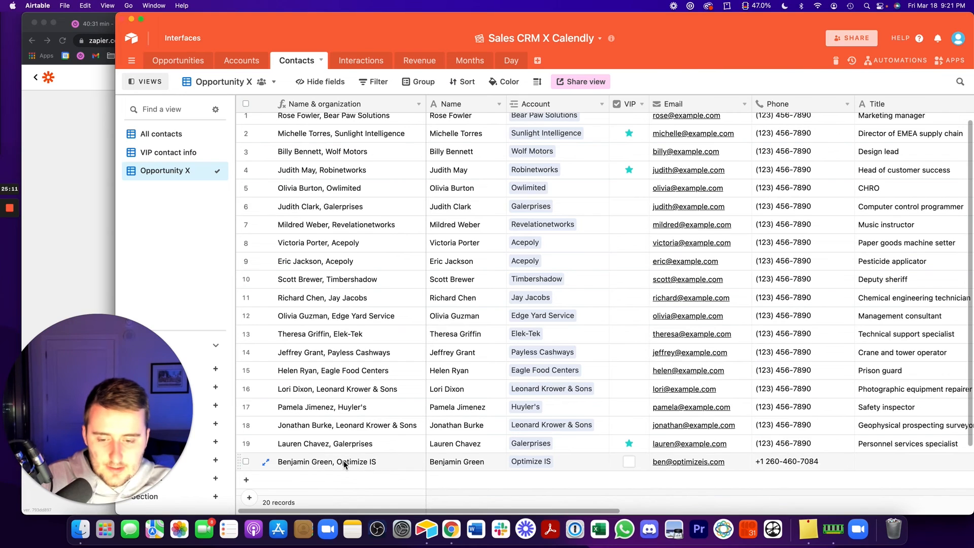
In the Opportunities table, set the status of Opportunity 116 to Closed—won
click(176, 62)
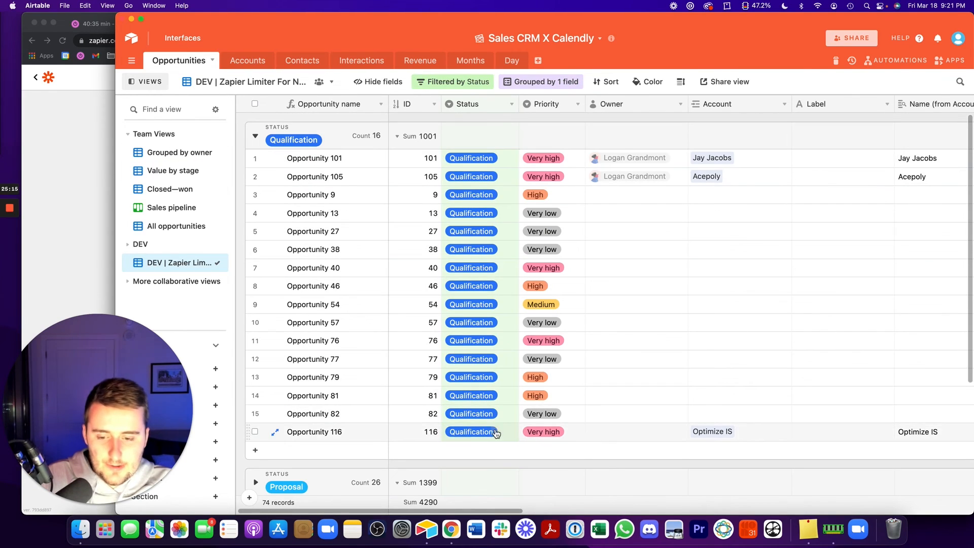
click(496, 432)
click(511, 432)
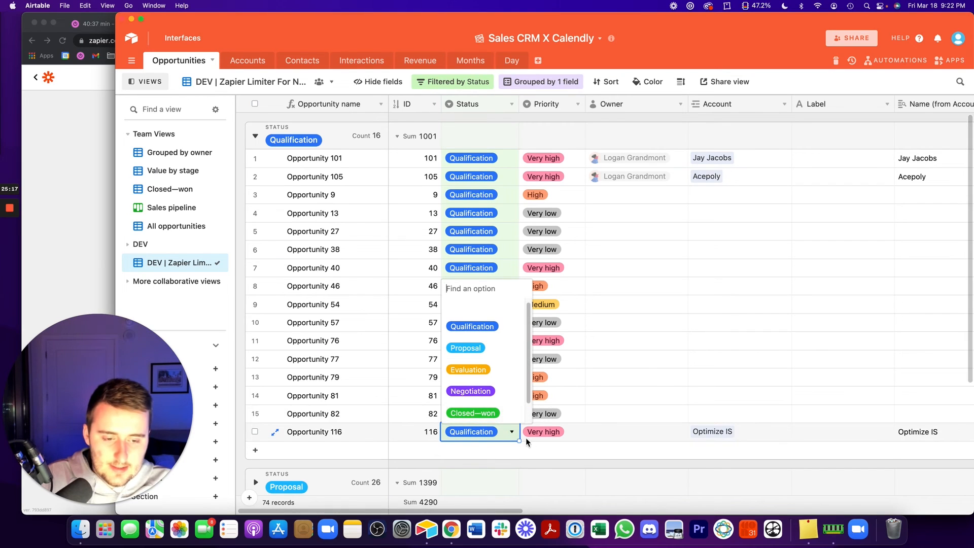
click(472, 413)
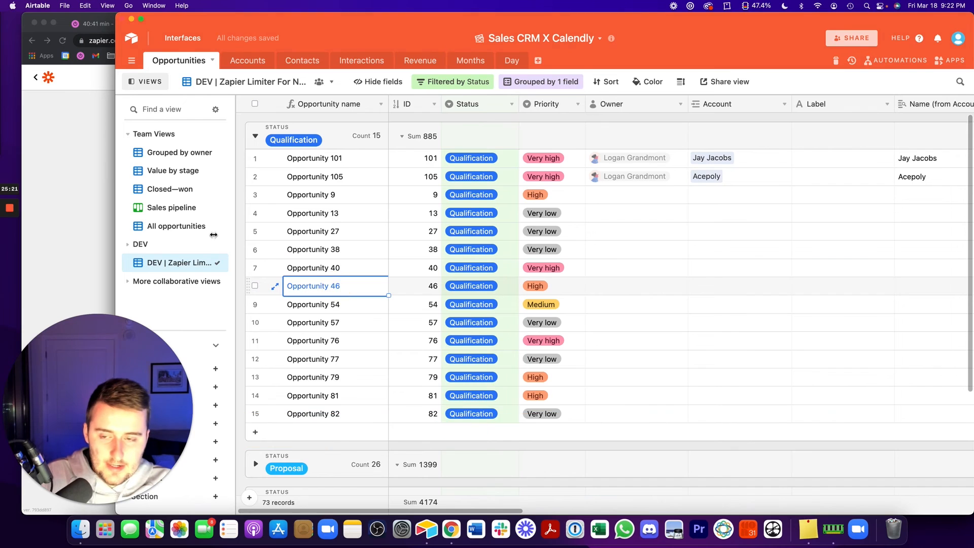
Back in Zapier, retest the Create An Opportunity step and check its new _zap_data_was_found value
click(66, 160)
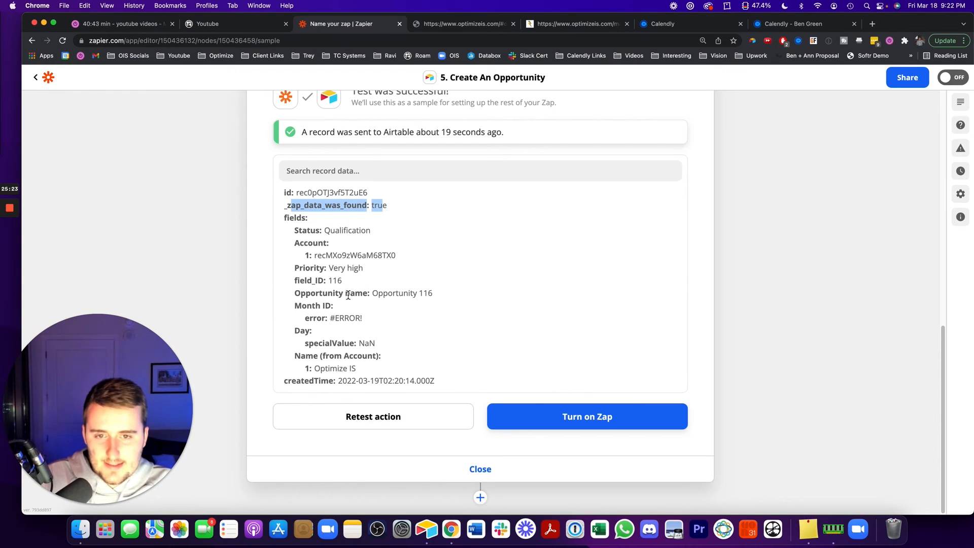
scroll(323, 233, up, 6)
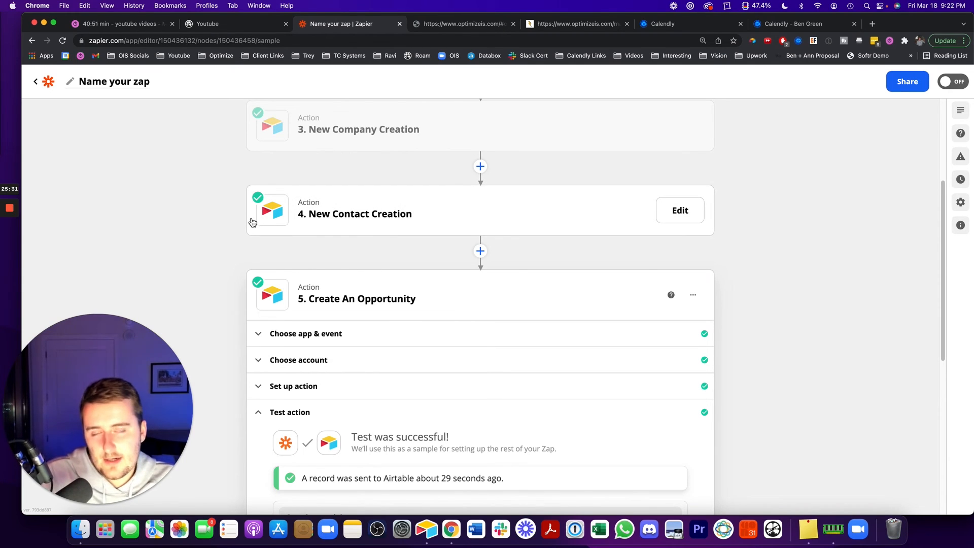
scroll(222, 223, down, 5)
scroll(224, 225, down, 3)
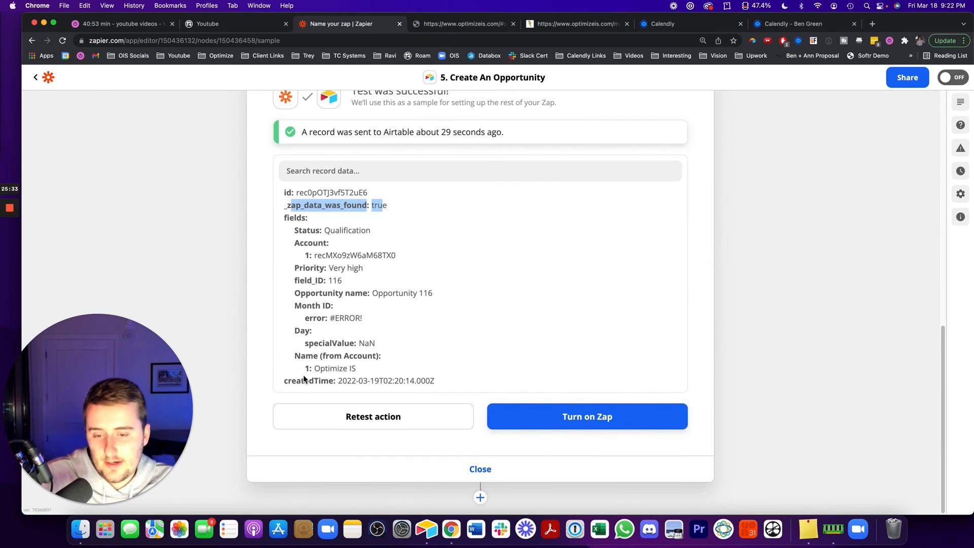
click(350, 429)
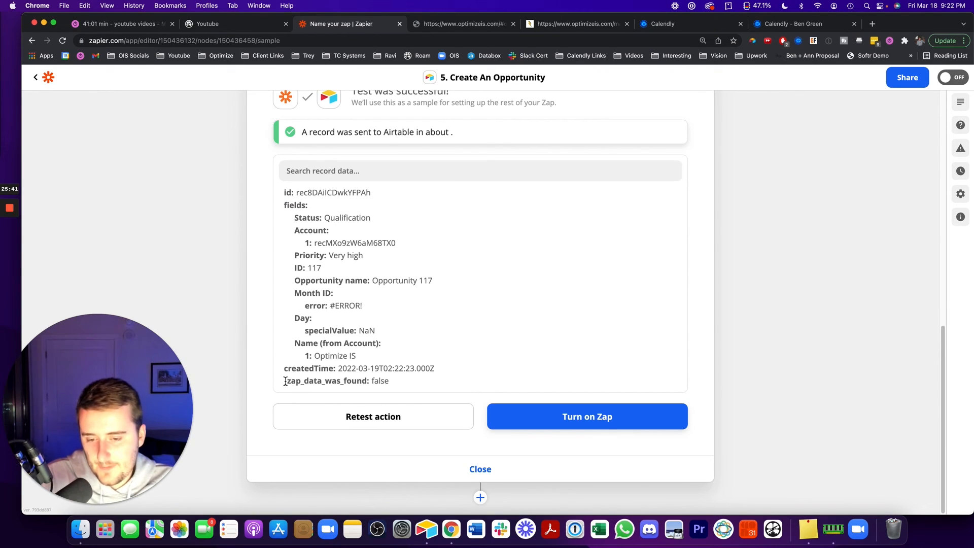
drag(286, 382, 391, 385)
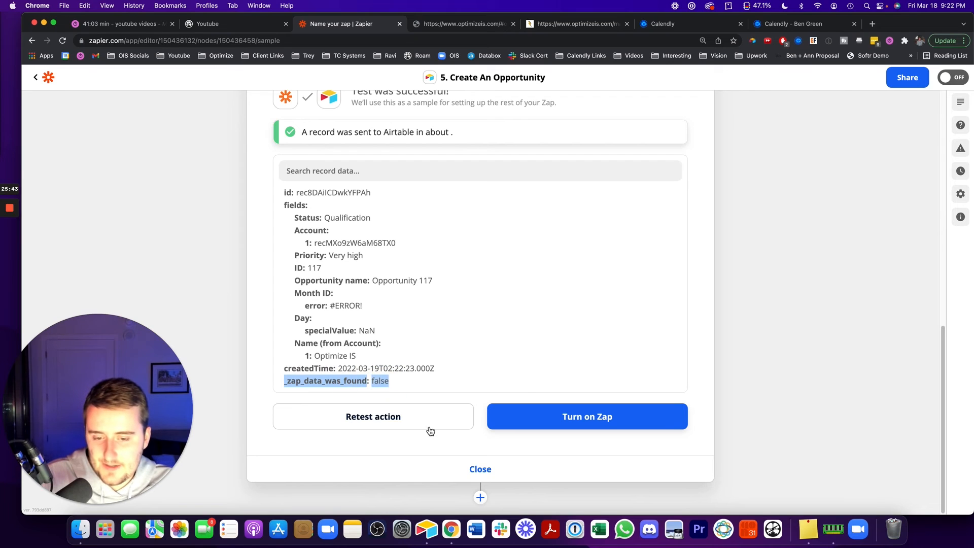
In Airtable, find the new Optimize IS opportunity in the DEV view's Qualification group and select its record
click(426, 529)
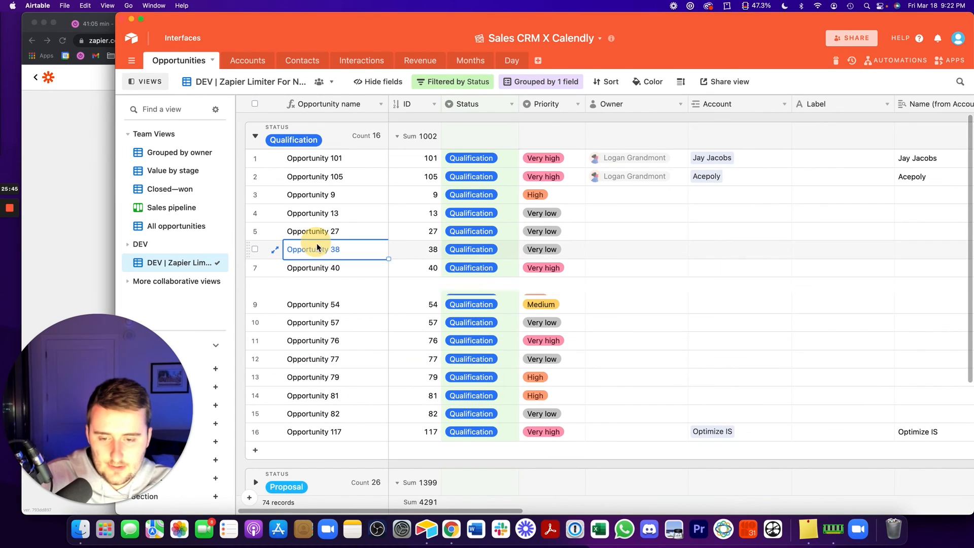
click(299, 435)
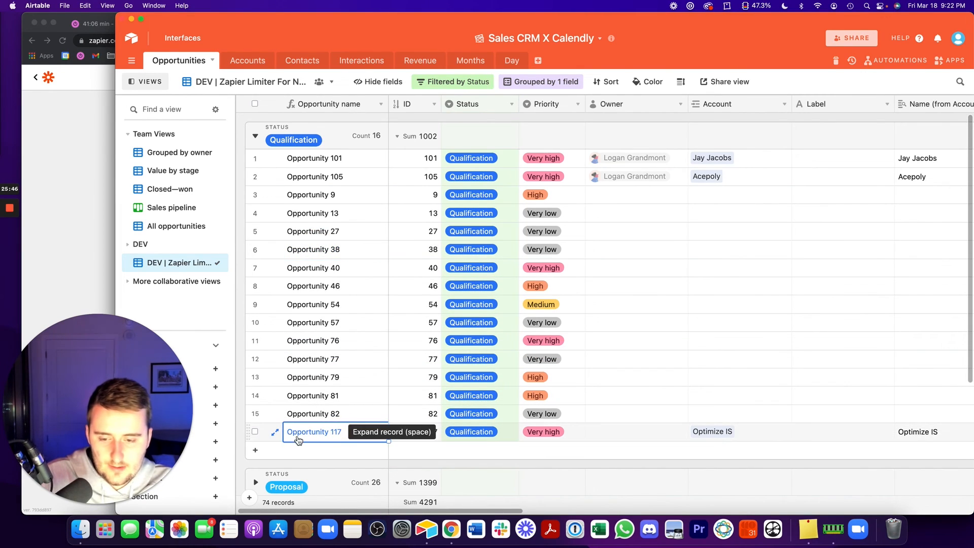
click(255, 432)
scroll(432, 415, down, 3)
scroll(433, 412, down, 2)
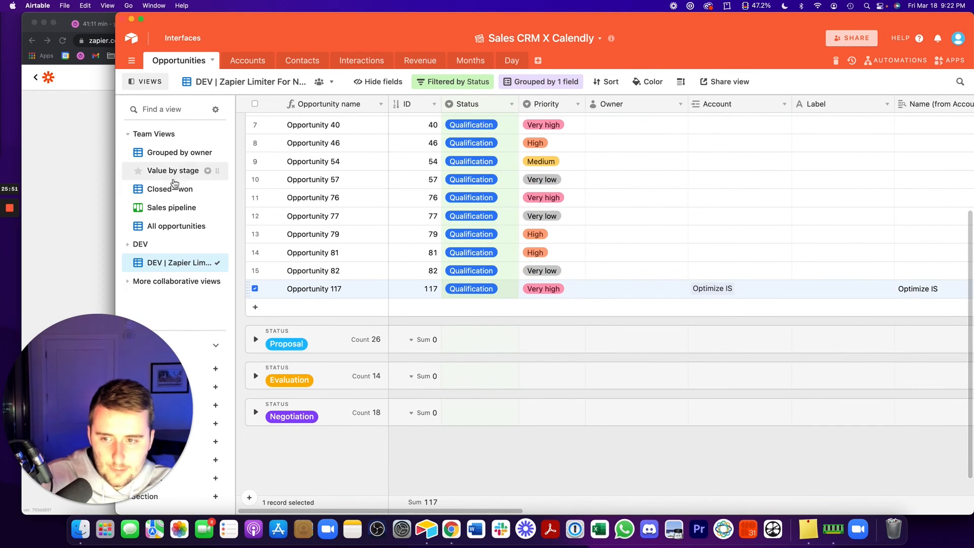
Open the Grouped by owner view of the Opportunities table and remove its grouping
mouse_move(168, 156)
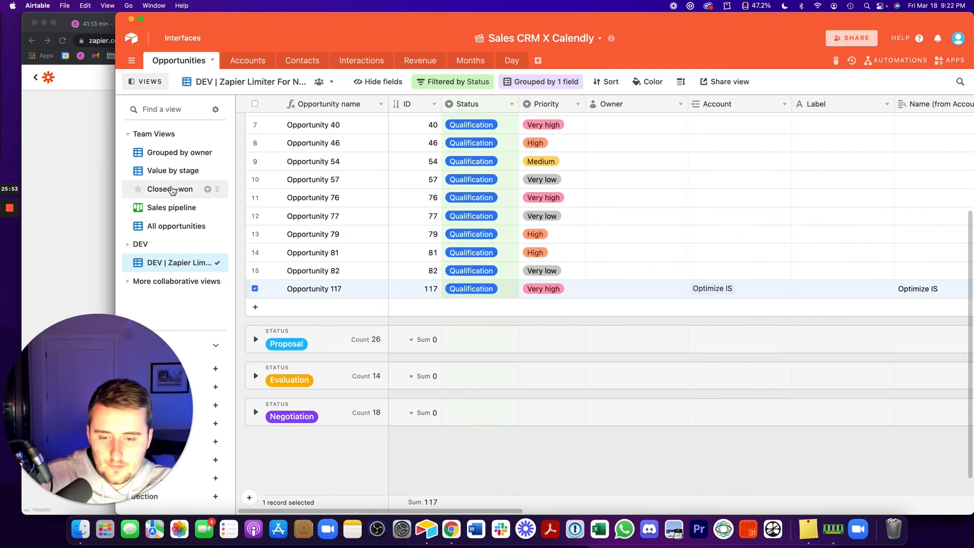
click(177, 153)
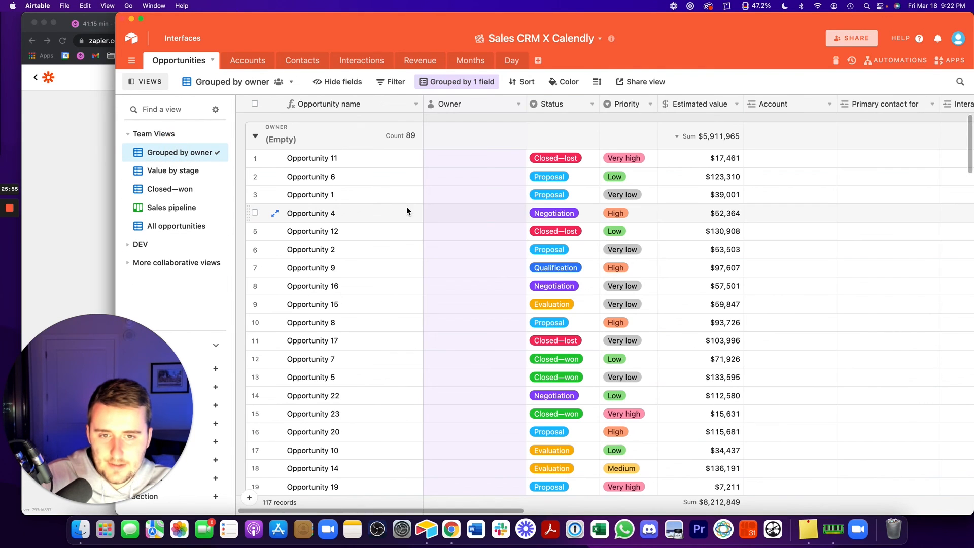
click(457, 82)
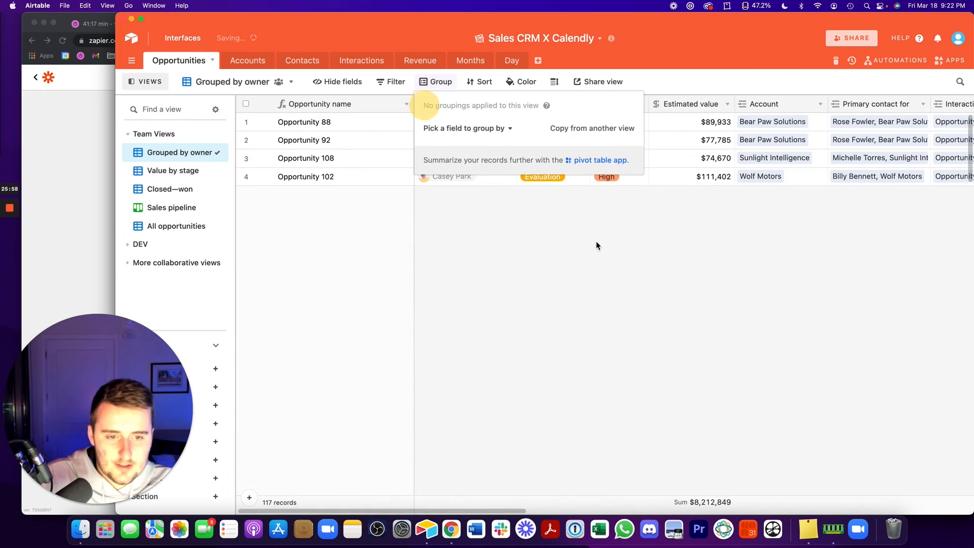
click(425, 104)
click(595, 243)
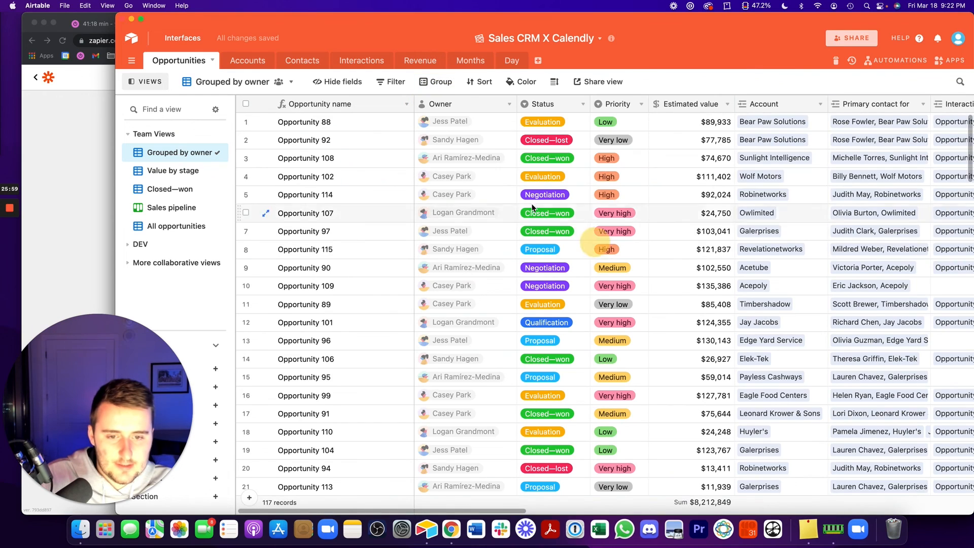
Filter the Grouped by owner view to records whose Account contains "Optimize IS"
right_click(753, 106)
click(761, 314)
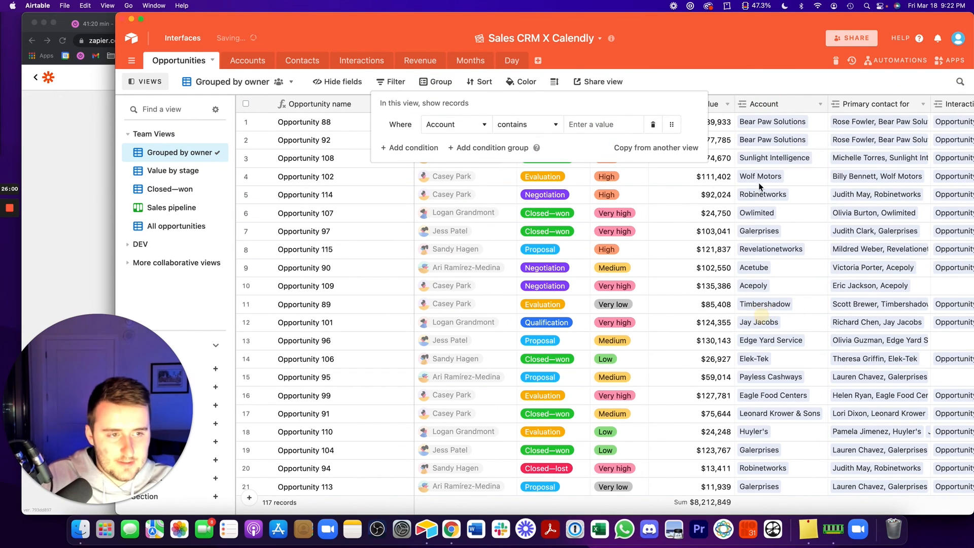
click(612, 125)
text(Optimize IS)
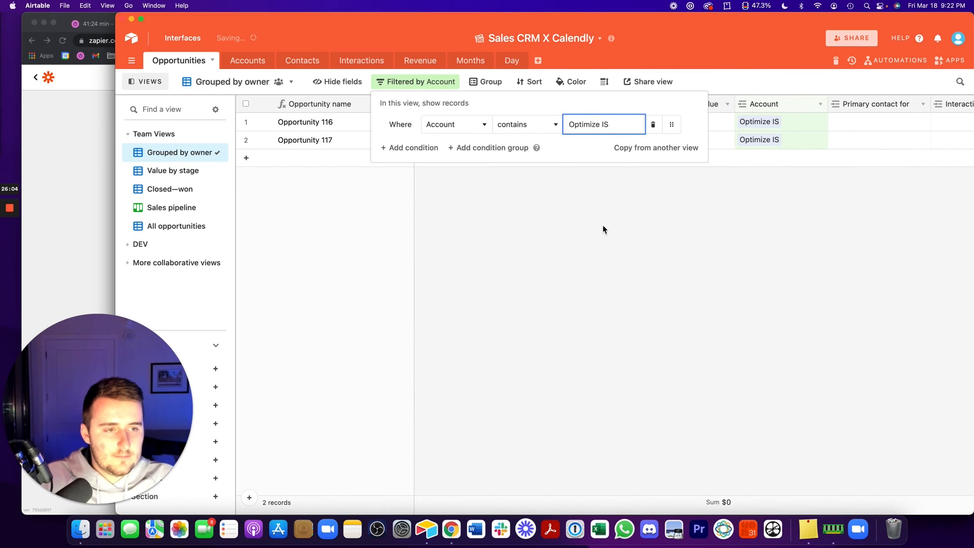
click(603, 224)
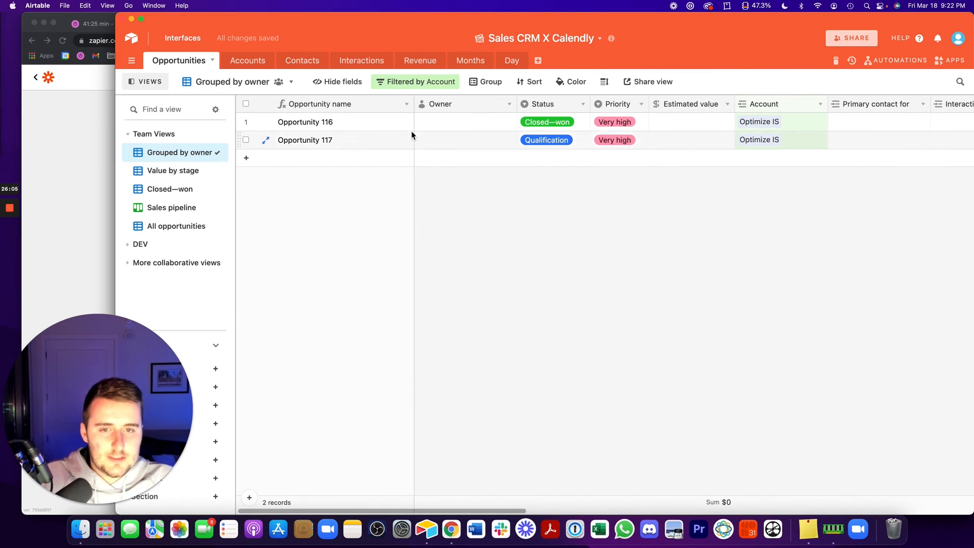
Compare the statuses of the two Optimize IS opportunities in the filtered view
click(380, 121)
click(384, 140)
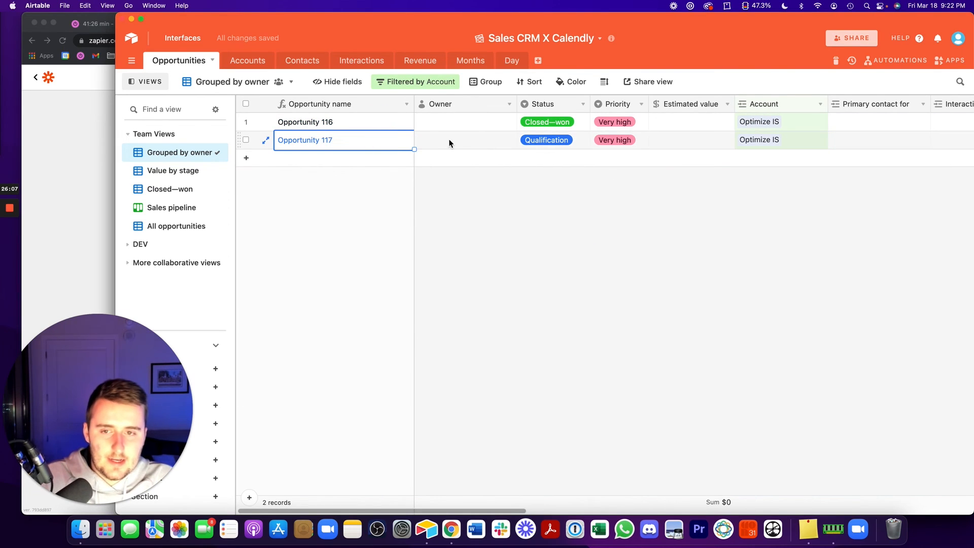
click(566, 140)
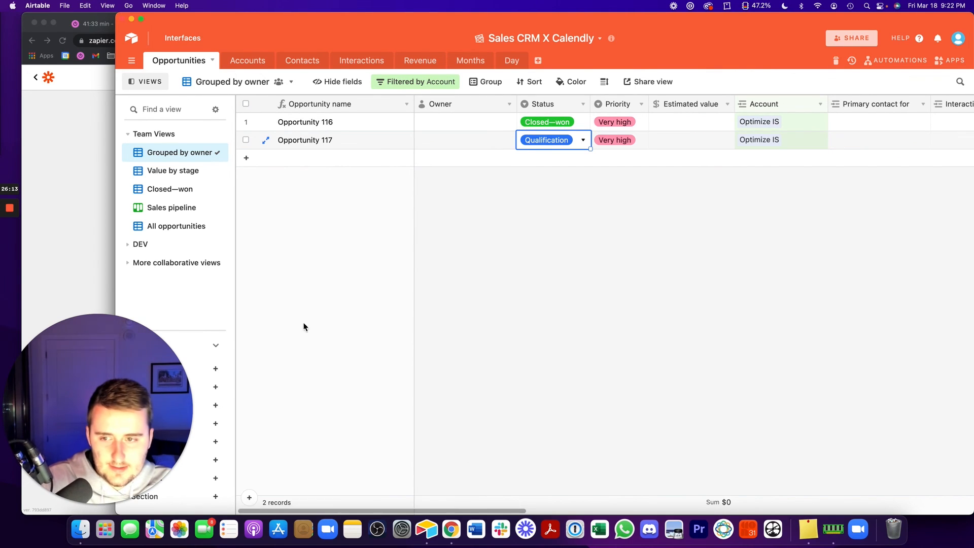
mouse_move(210, 237)
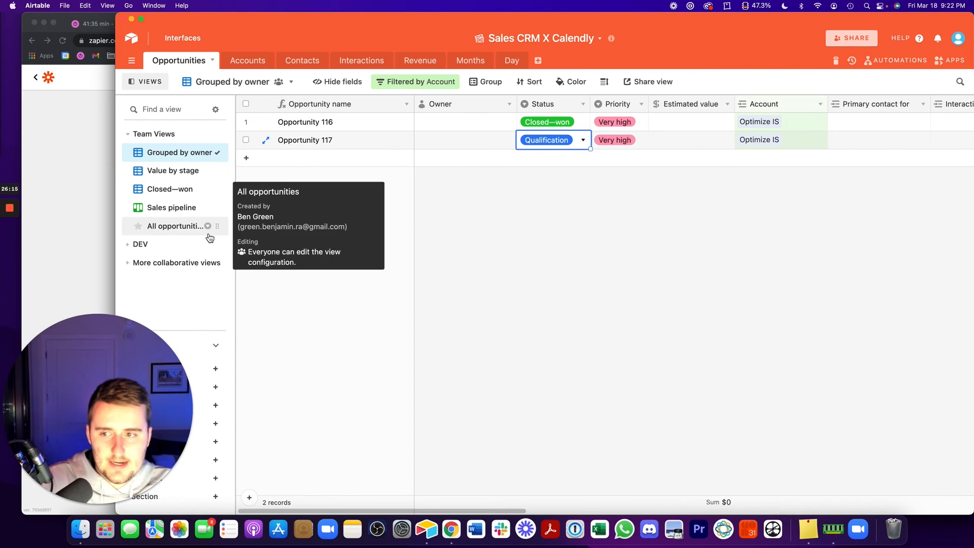
Back in Zapier, review the Zap's steps from the Calendly trigger to Create An Opportunity, and collapse that last step's test section
click(96, 199)
scroll(141, 206, up, 10)
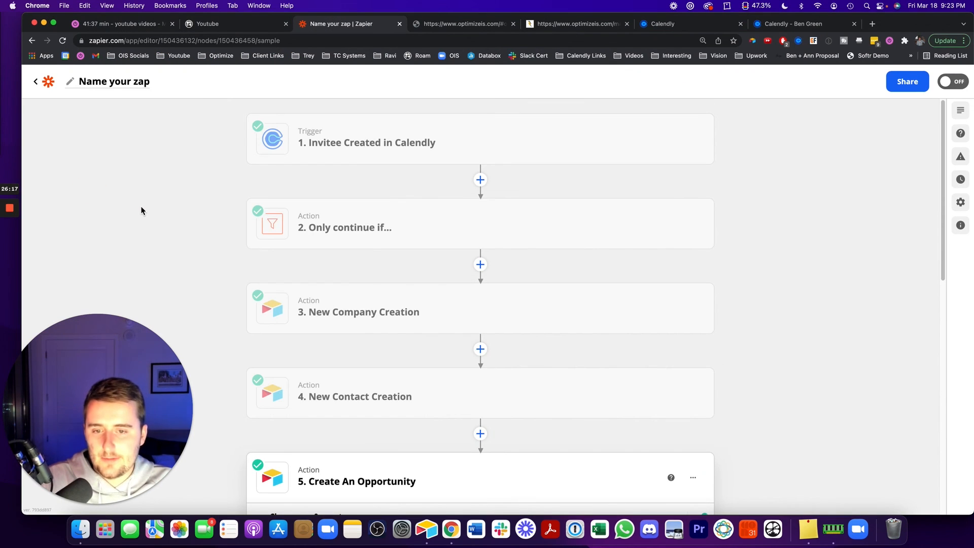
scroll(344, 350, down, 2)
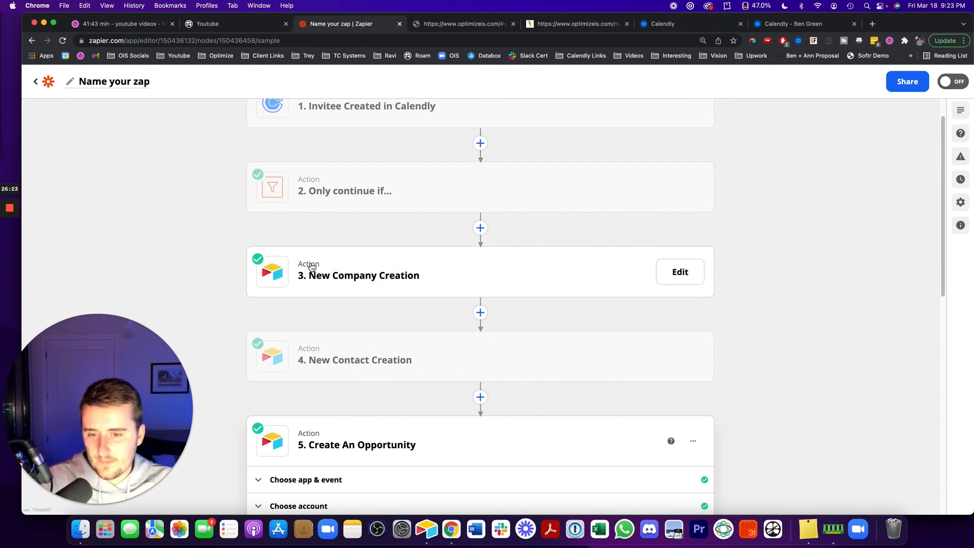
scroll(311, 267, down, 5)
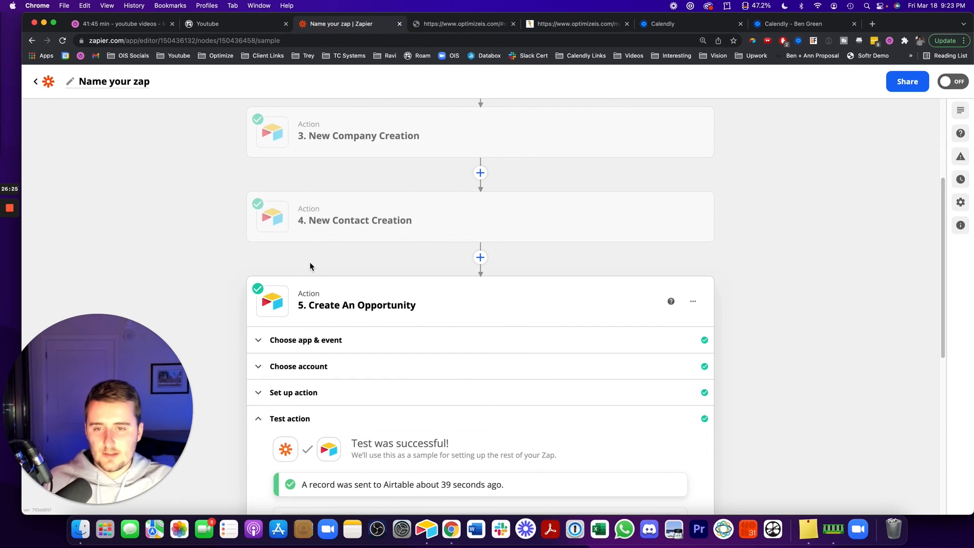
scroll(310, 263, up, 5)
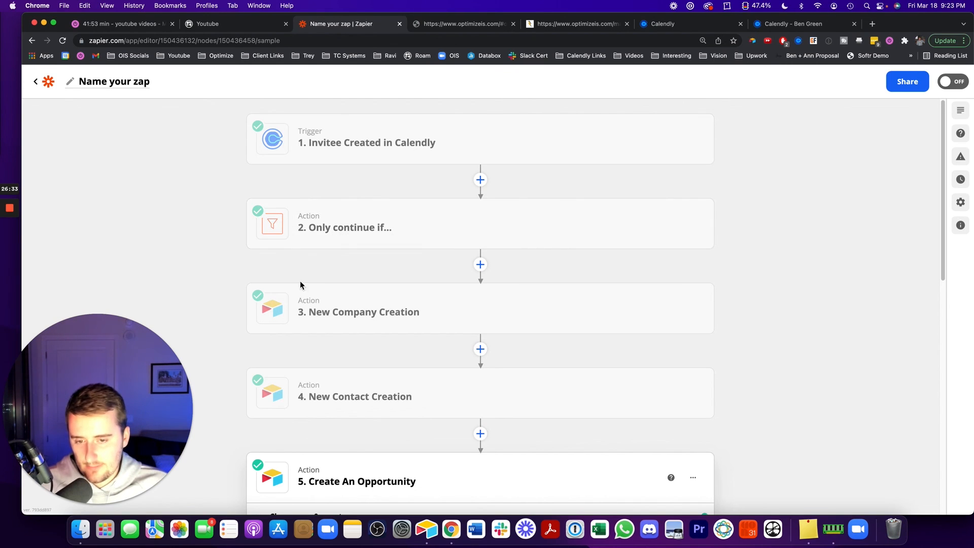
scroll(299, 283, down, 2)
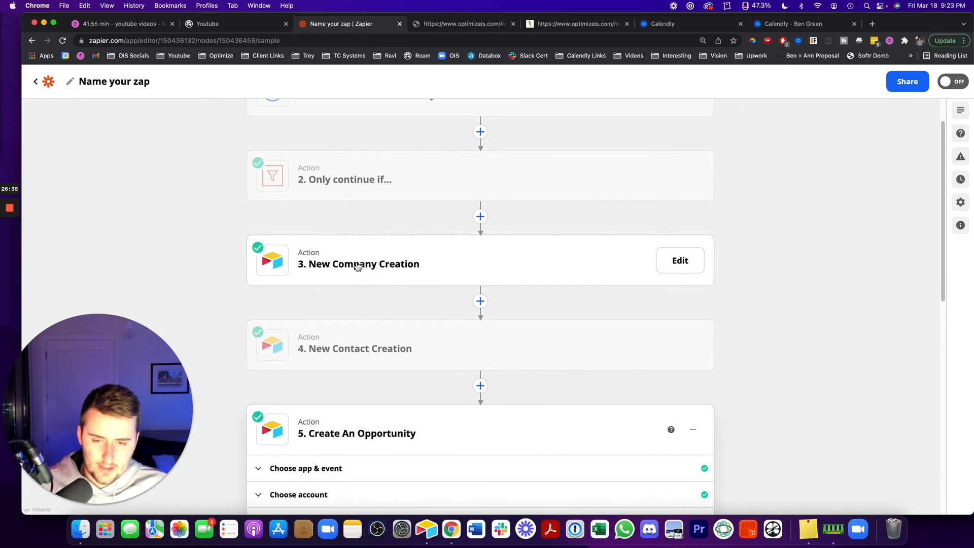
scroll(360, 332, down, 10)
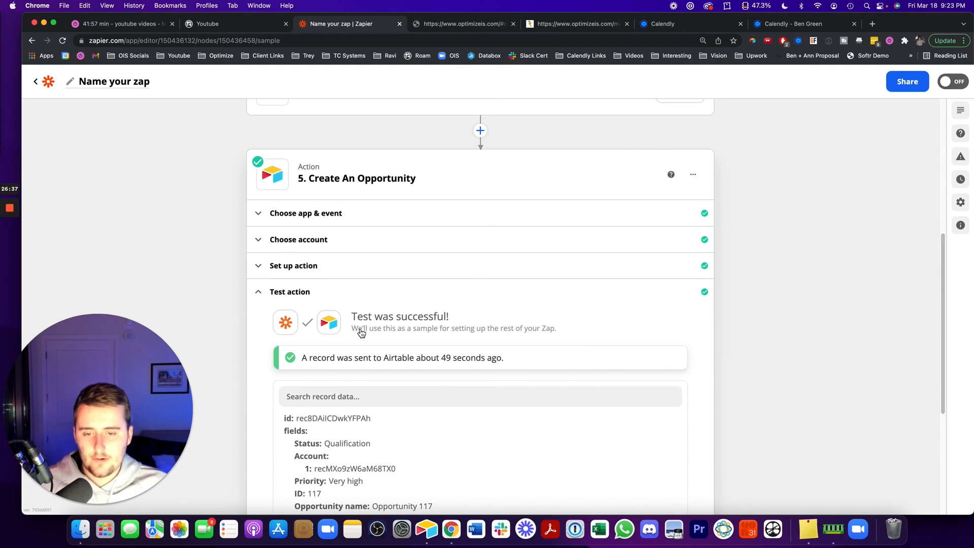
scroll(359, 329, up, 8)
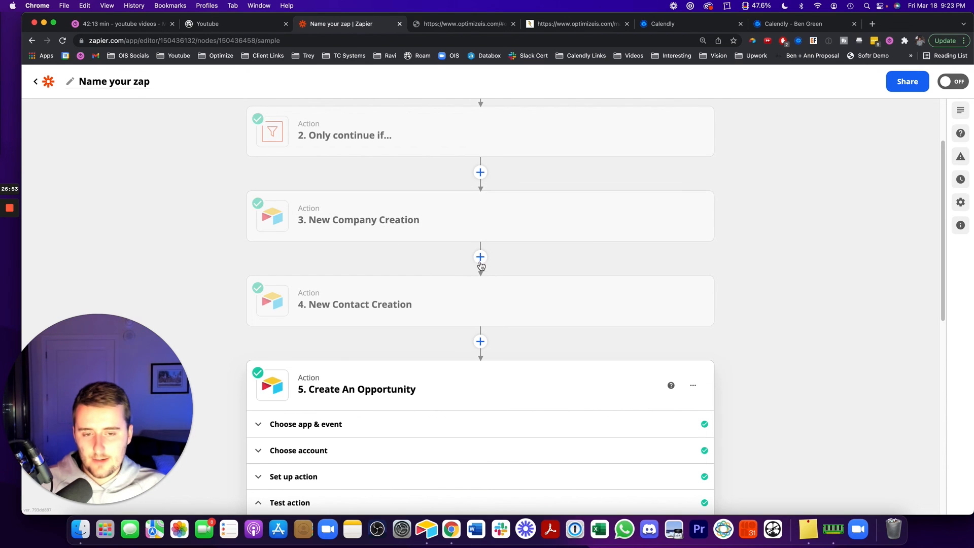
scroll(366, 348, down, 2)
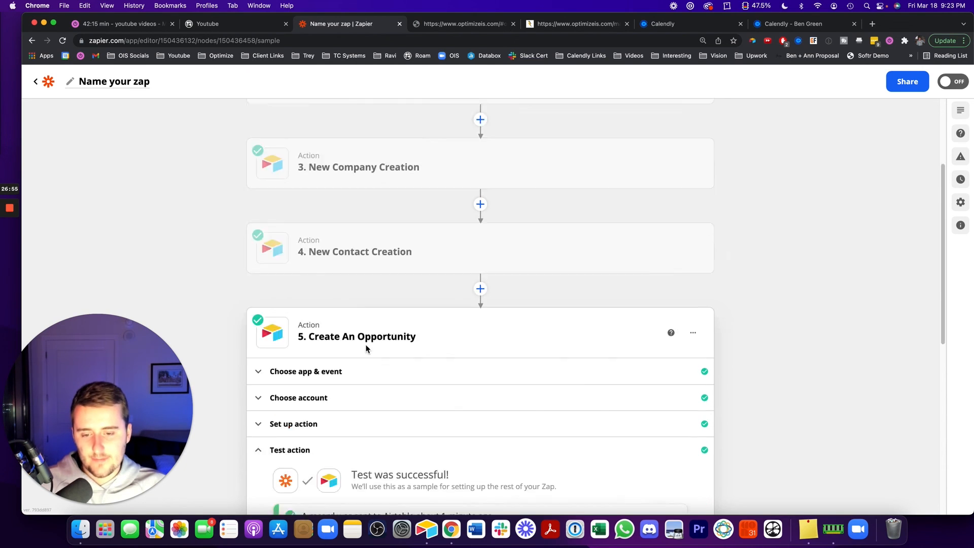
scroll(366, 349, down, 2)
click(274, 383)
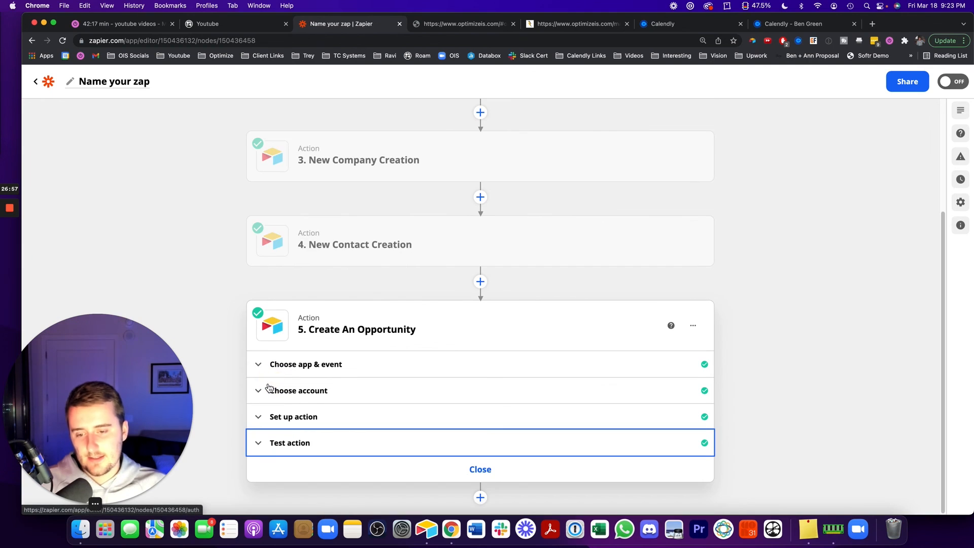